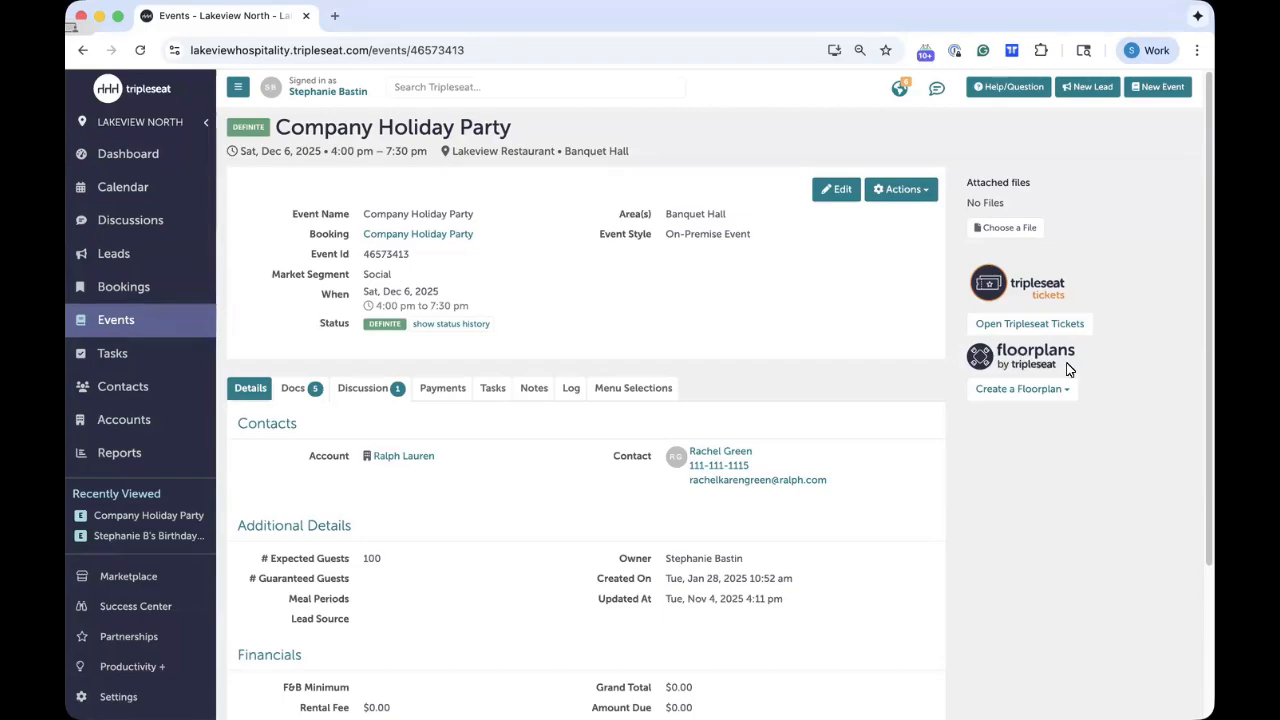
Create a new Floorplans event from the Company Holiday Party event
left_click(997, 396)
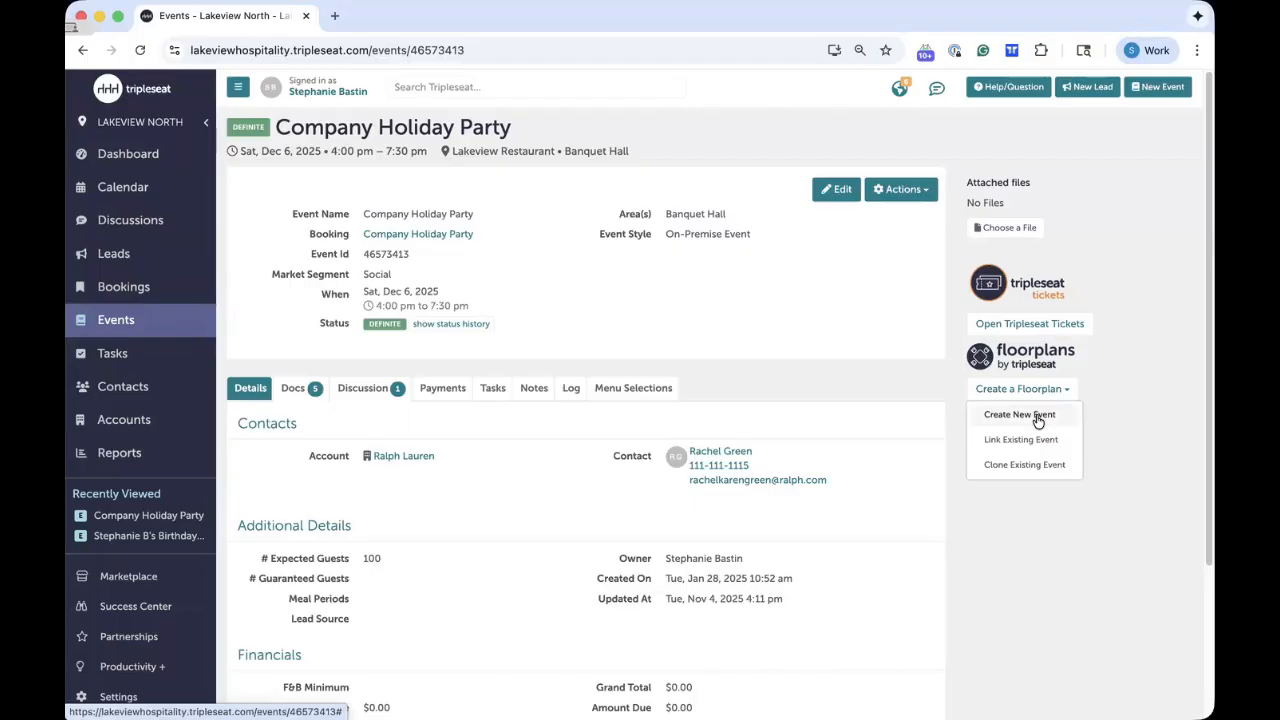
left_click(1037, 421)
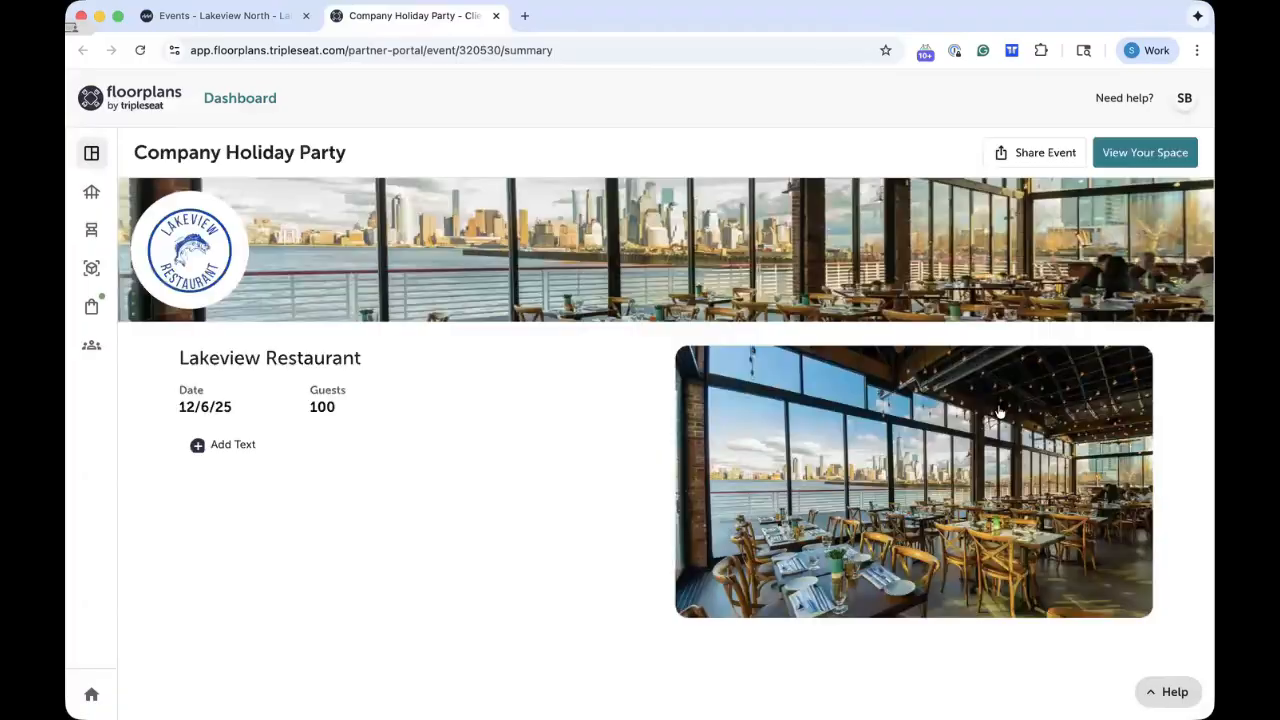
mouse_move(996, 412)
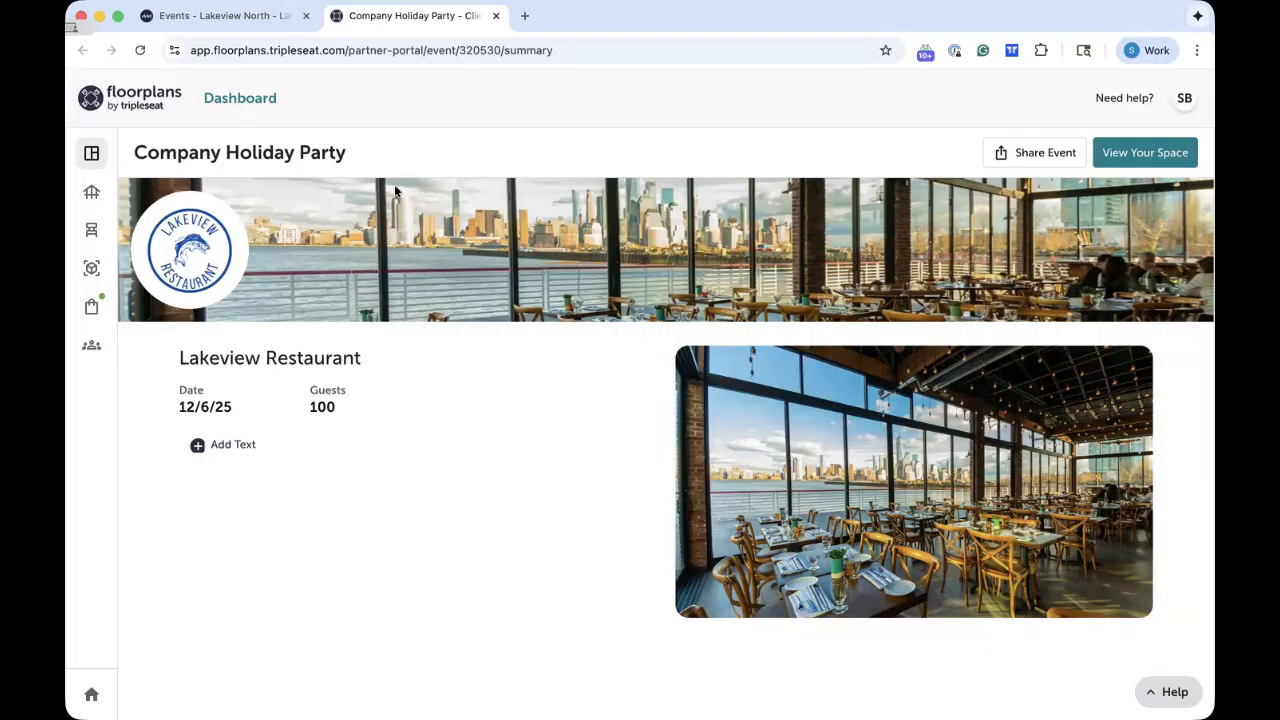
View the event space and open the Banquet Hall as a 2D Floorplan on Vision Board 1
left_click(1138, 160)
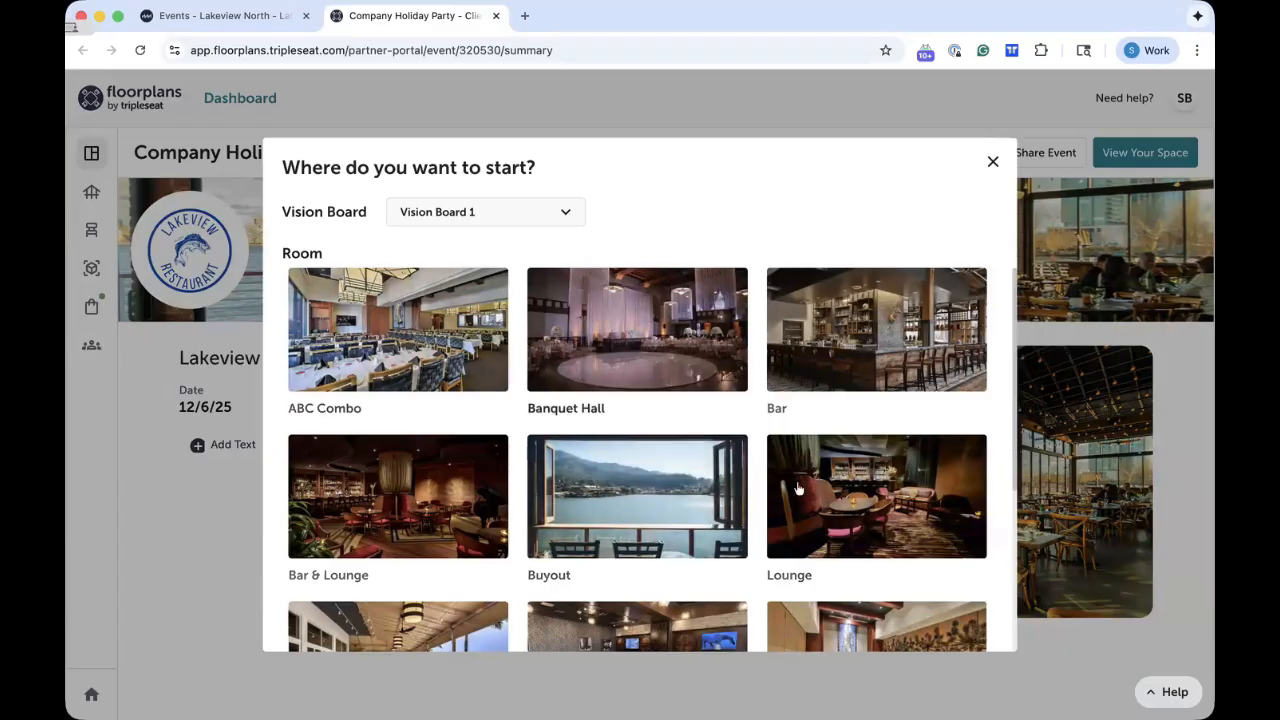
left_click(623, 342)
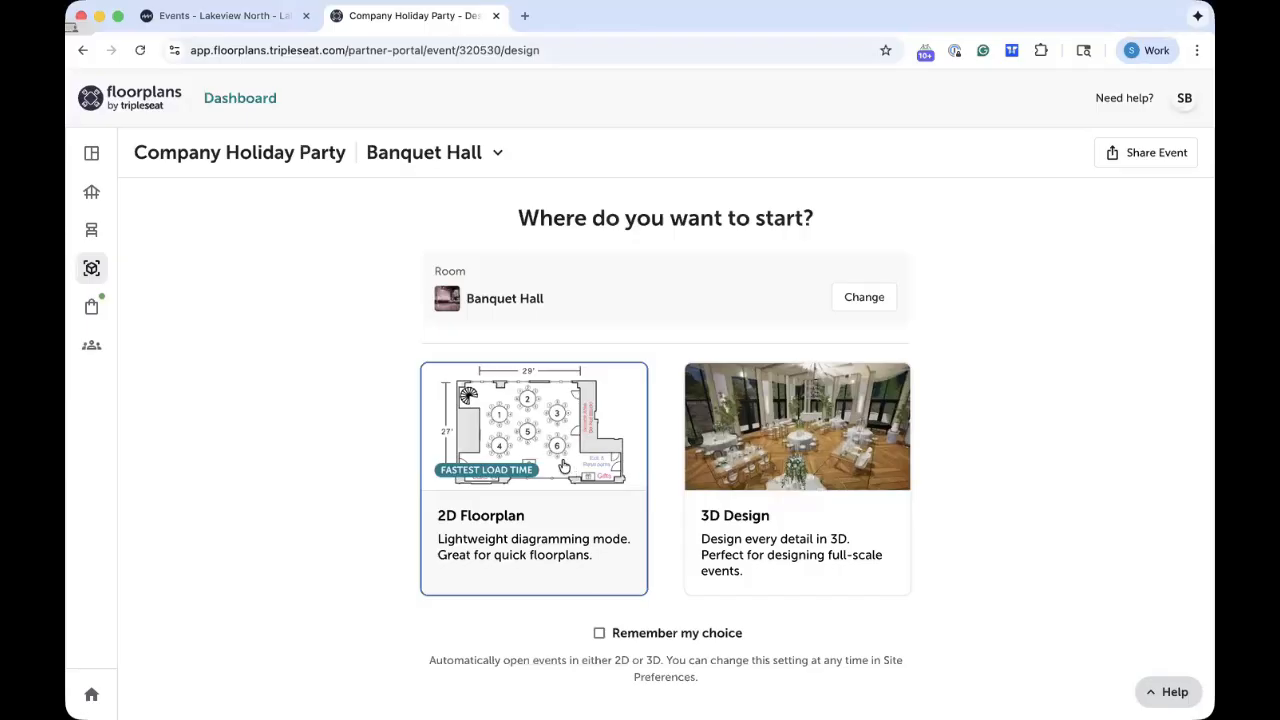
left_click(866, 503)
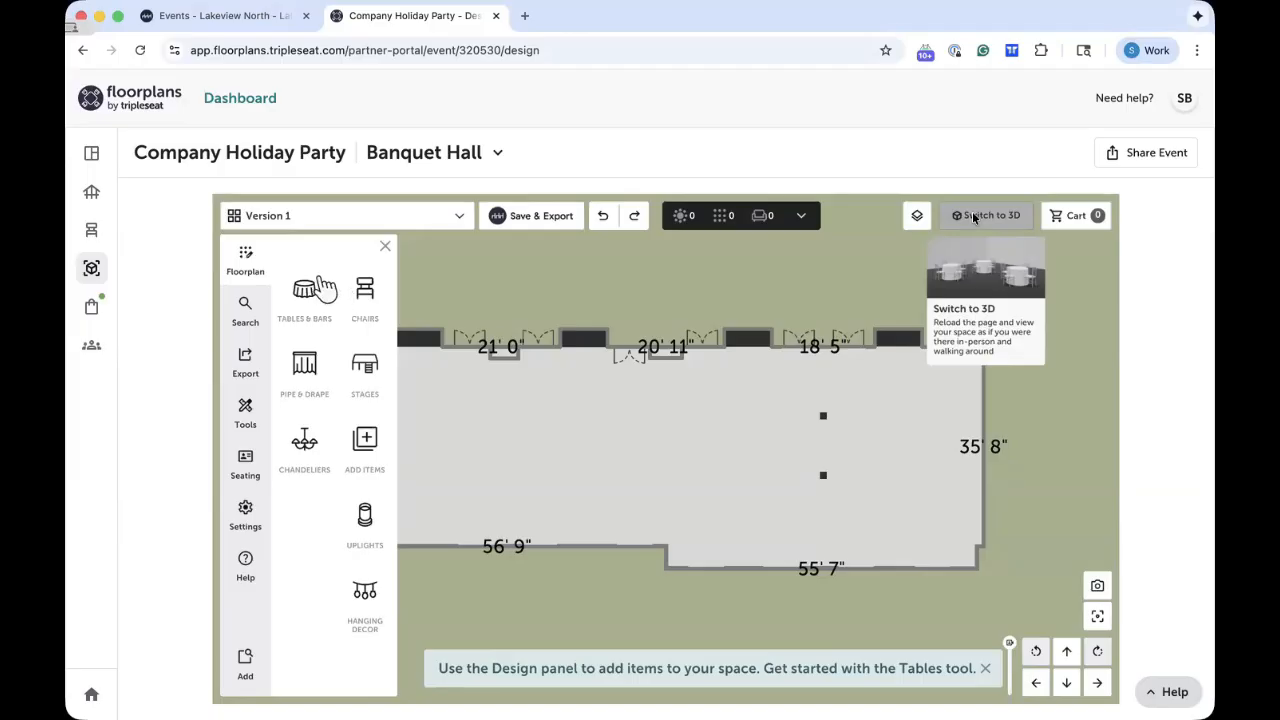
Hide the Venue Markers layer on the Banquet Hall floorplan
left_click(914, 219)
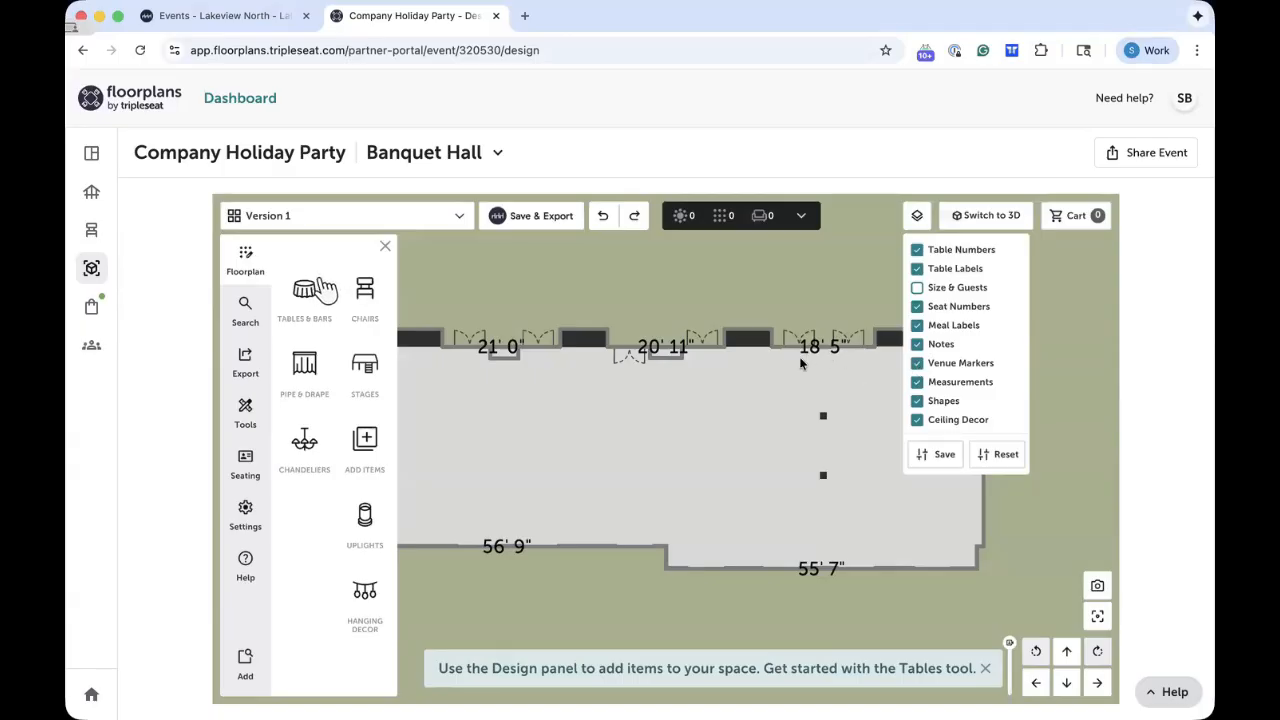
left_click(917, 367)
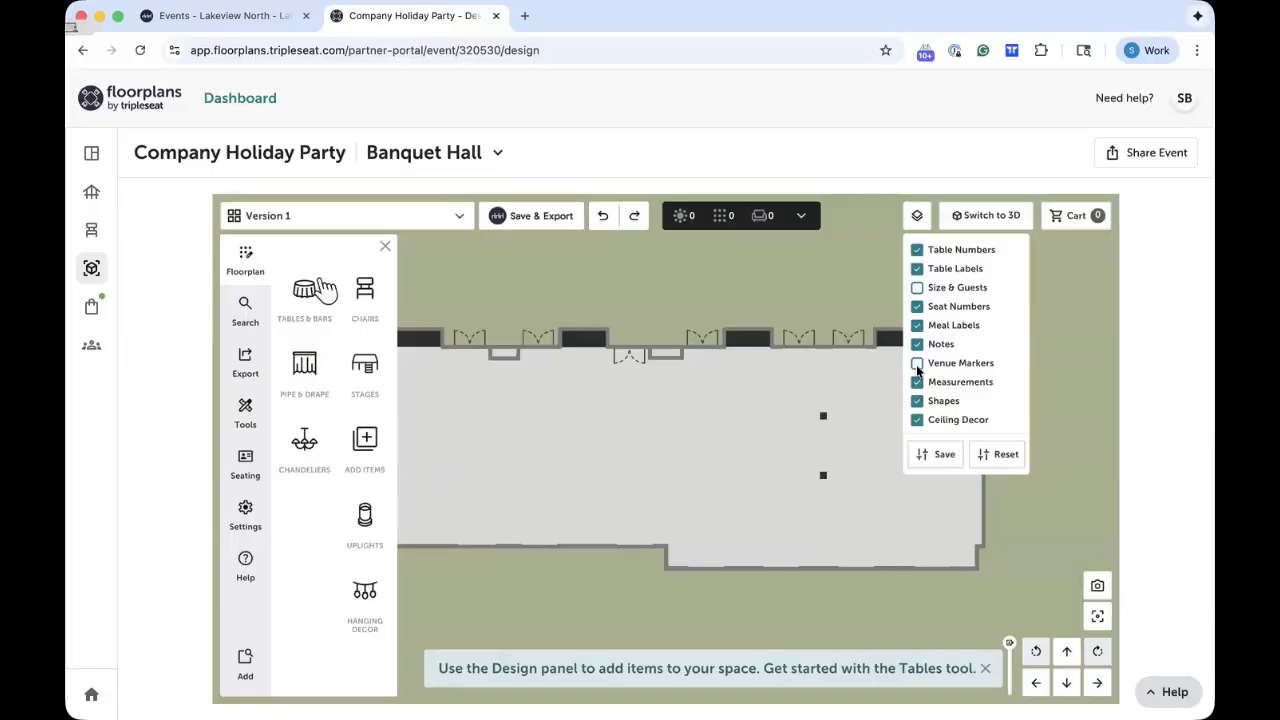
left_click(917, 366)
left_click(917, 366)
left_click(961, 503)
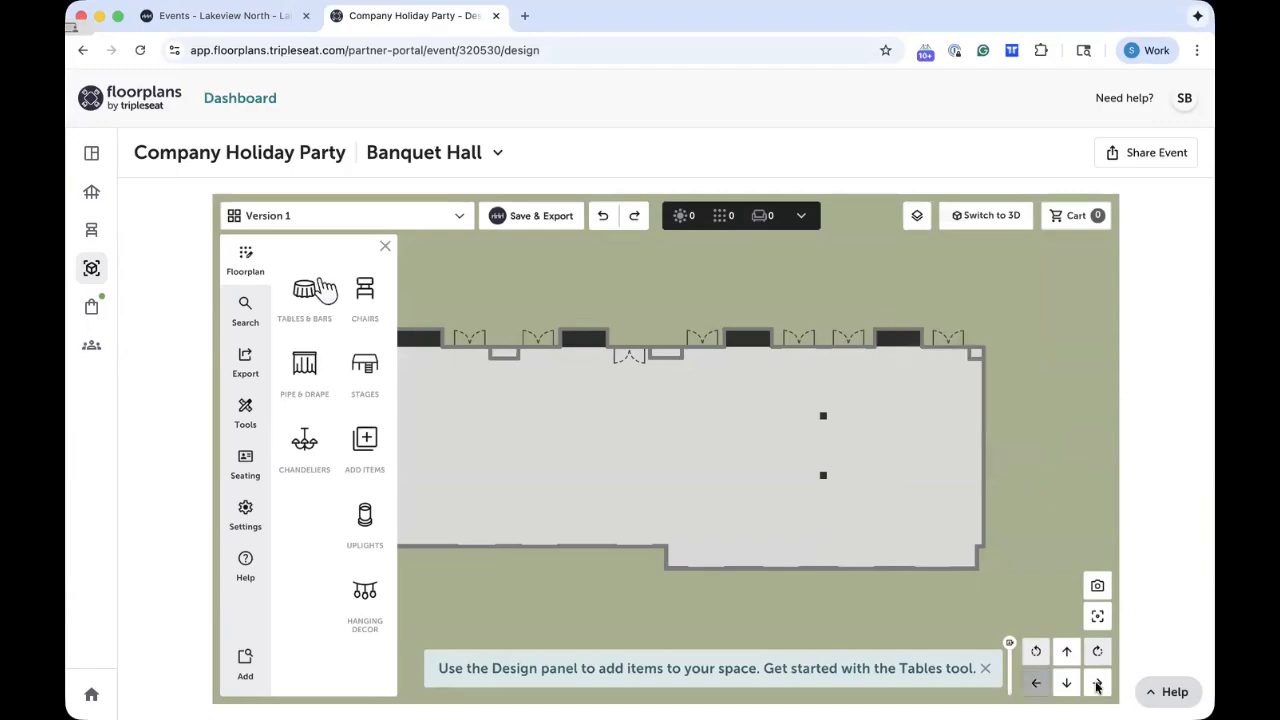
left_click(1039, 689)
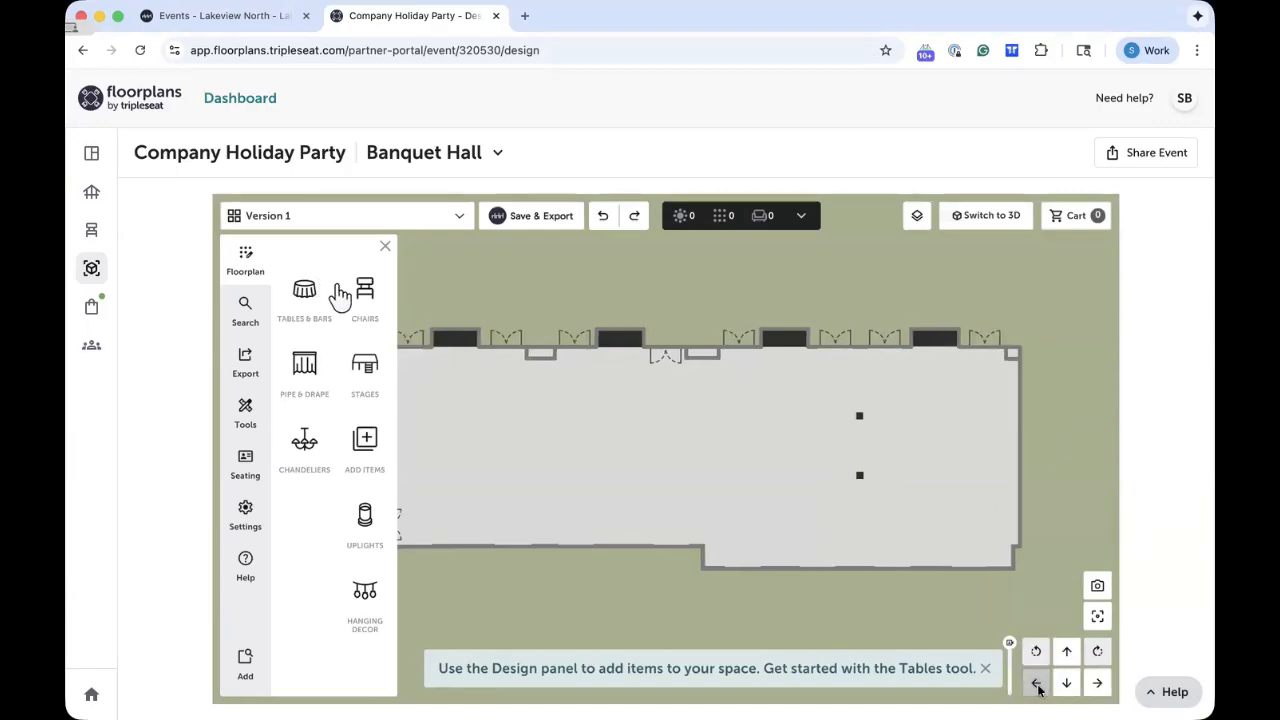
left_click(1095, 686)
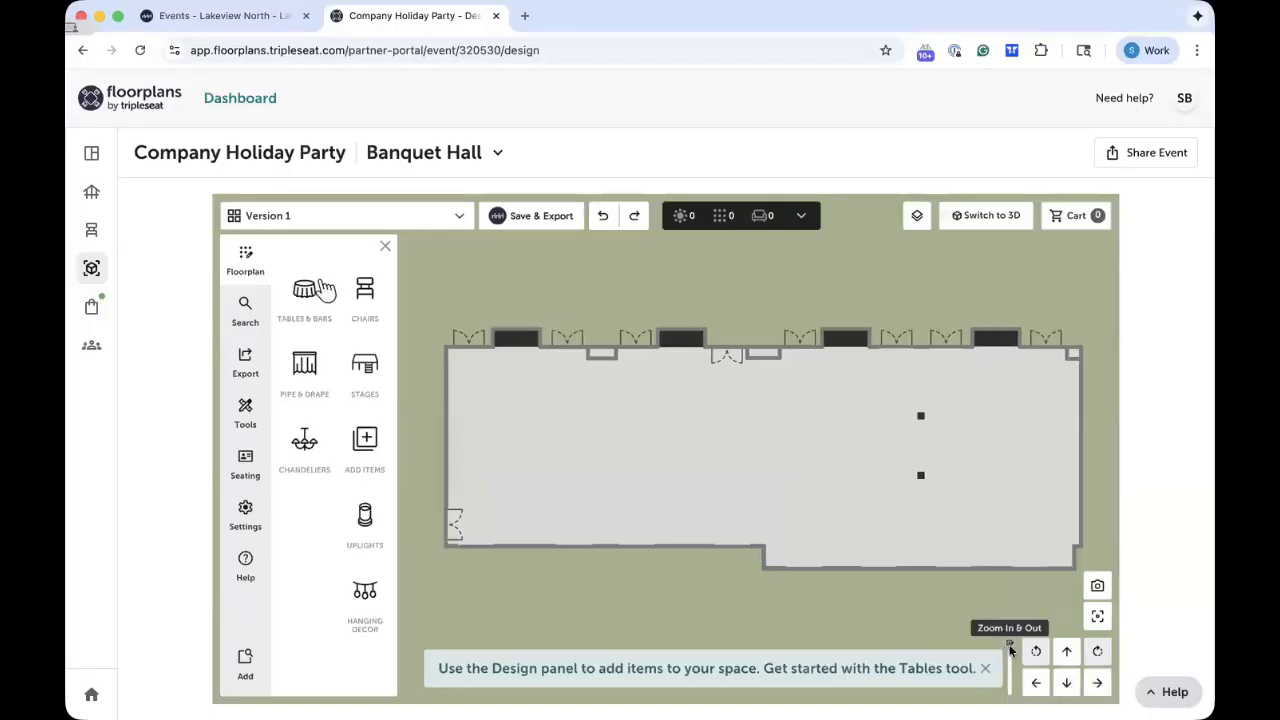
mouse_move(1010, 648)
left_mouse_down()
mouse_move(1011, 686)
mouse_move(995, 630)
left_mouse_up()
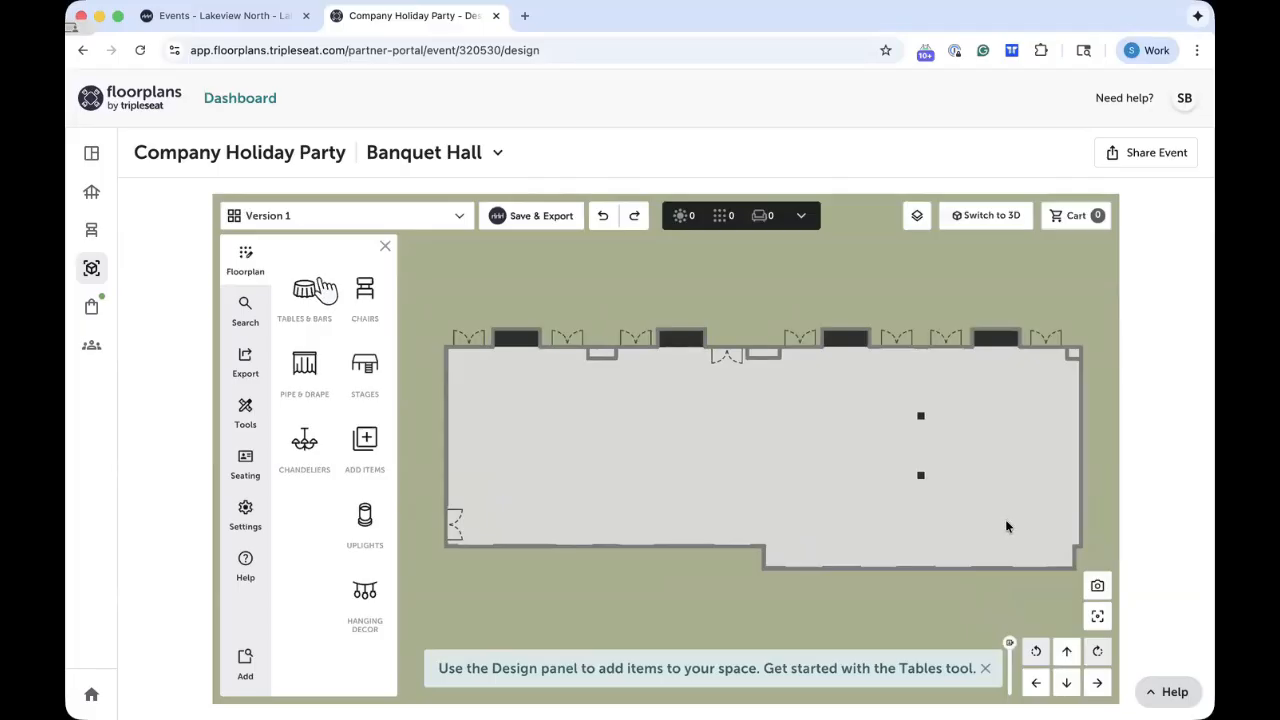
scroll(1006, 522, "up", 5)
scroll(1006, 522, "down", 5)
Delete both preset 60" guest tables, the 10-guest and the 8-guest one, from the Tables & Bars list
mouse_move(243, 259)
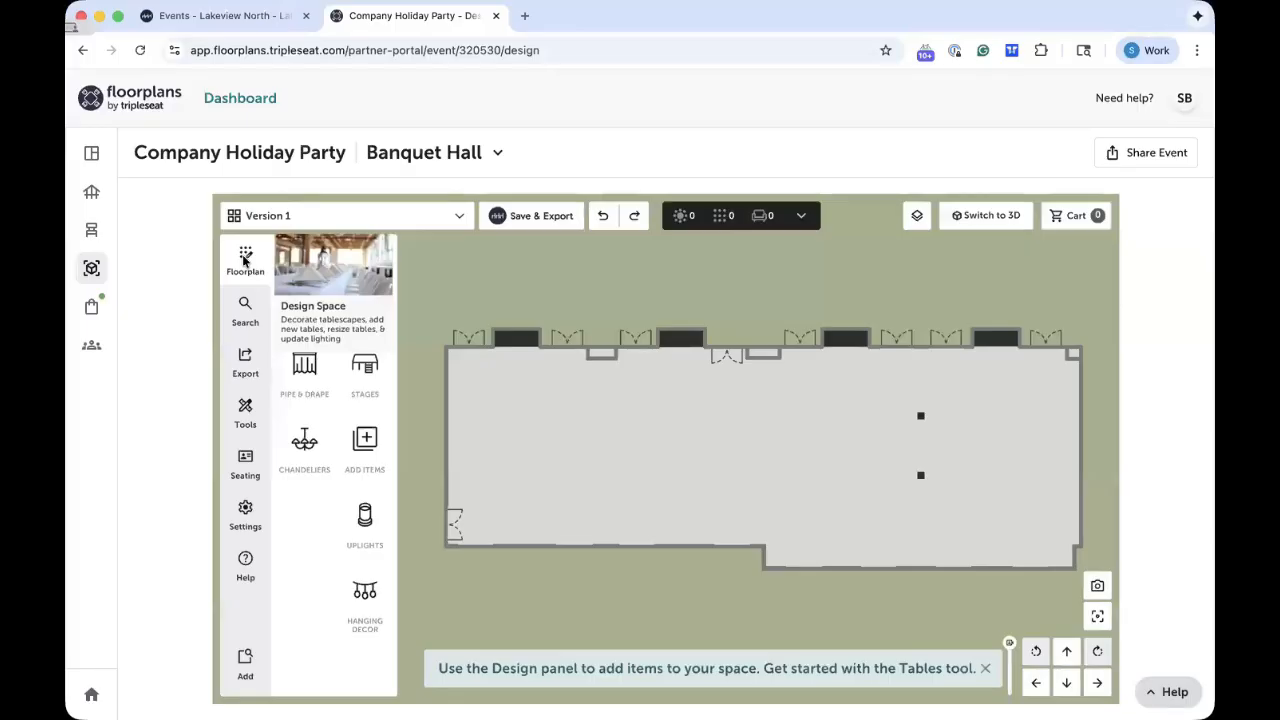
mouse_move(323, 300)
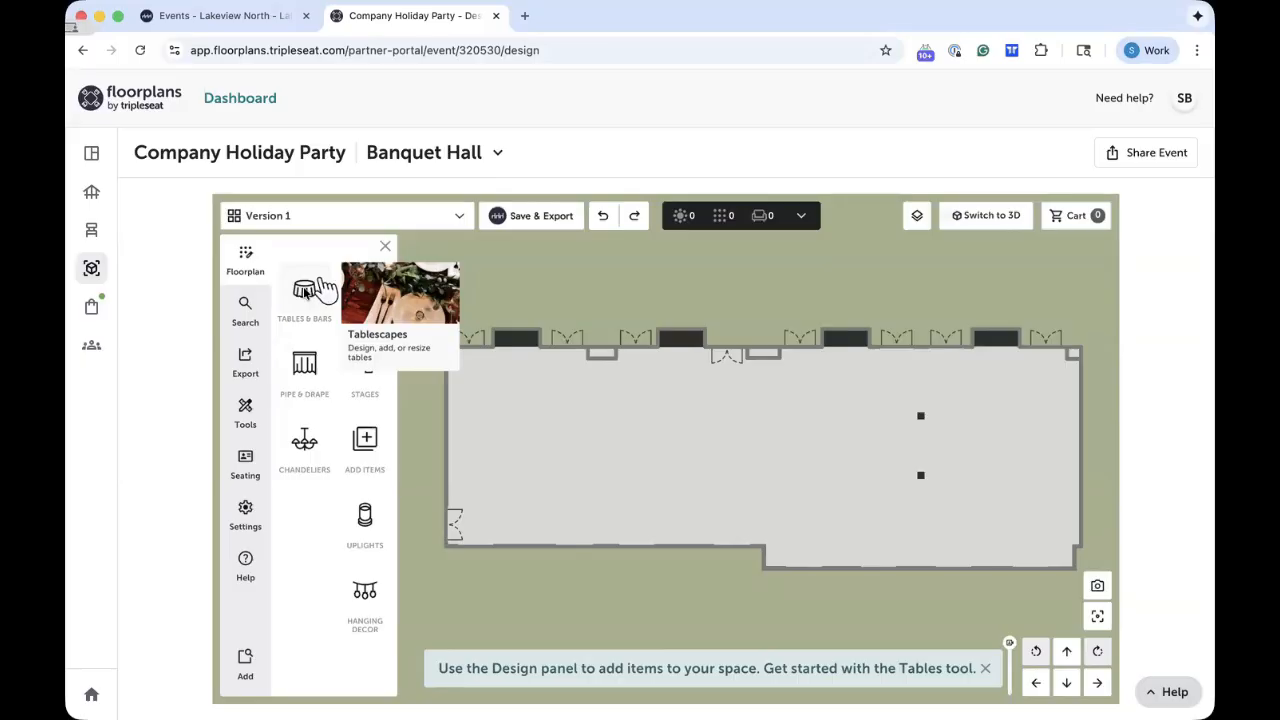
left_click(305, 291)
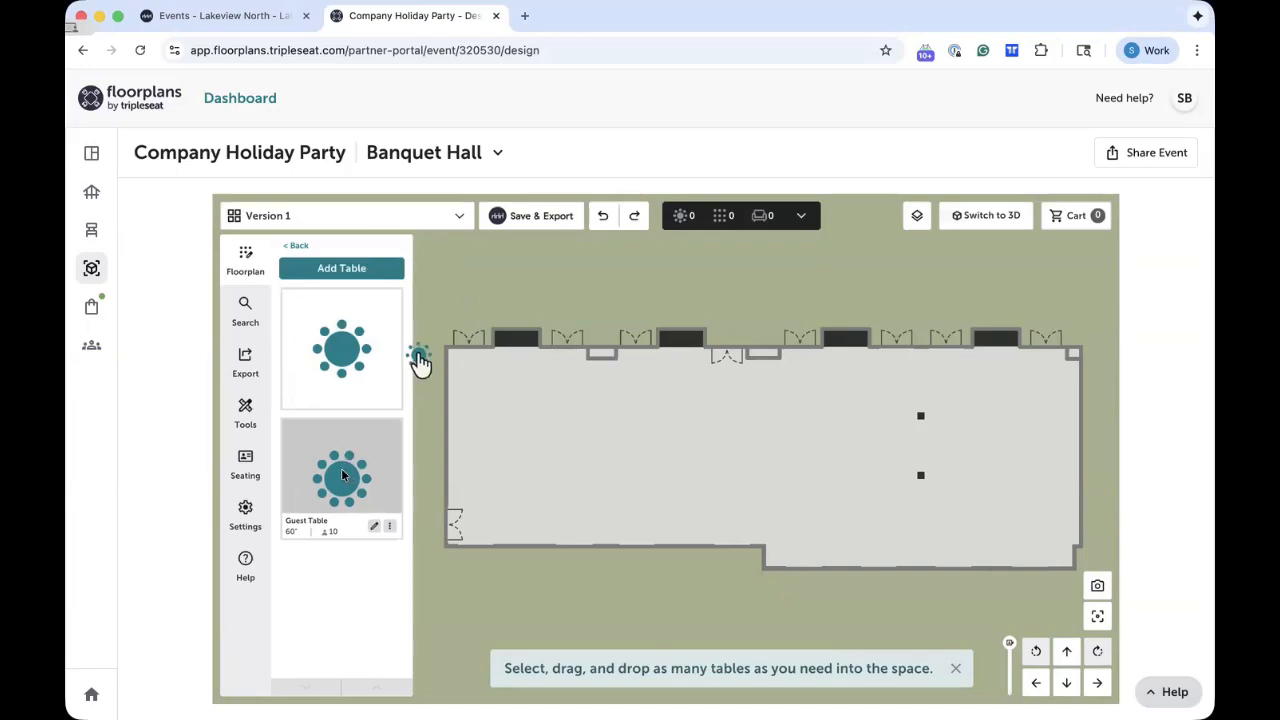
left_click(389, 525)
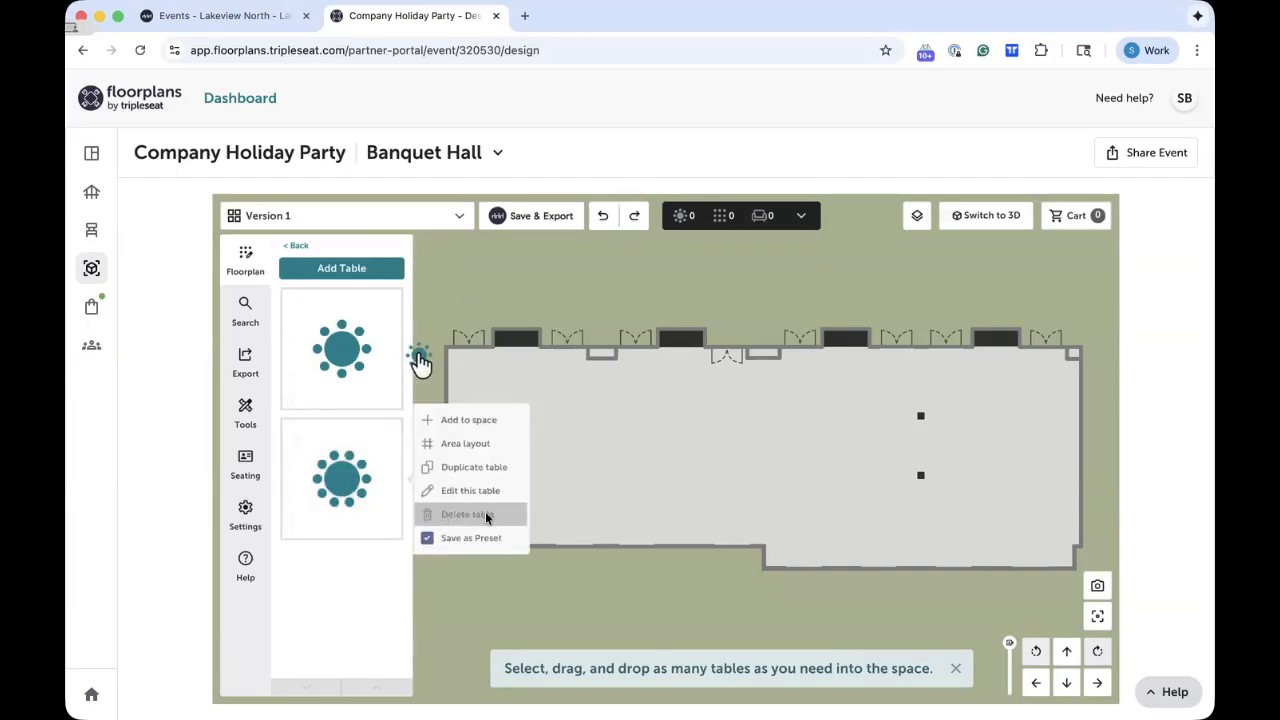
left_click(482, 513)
left_click(678, 445)
left_click(390, 394)
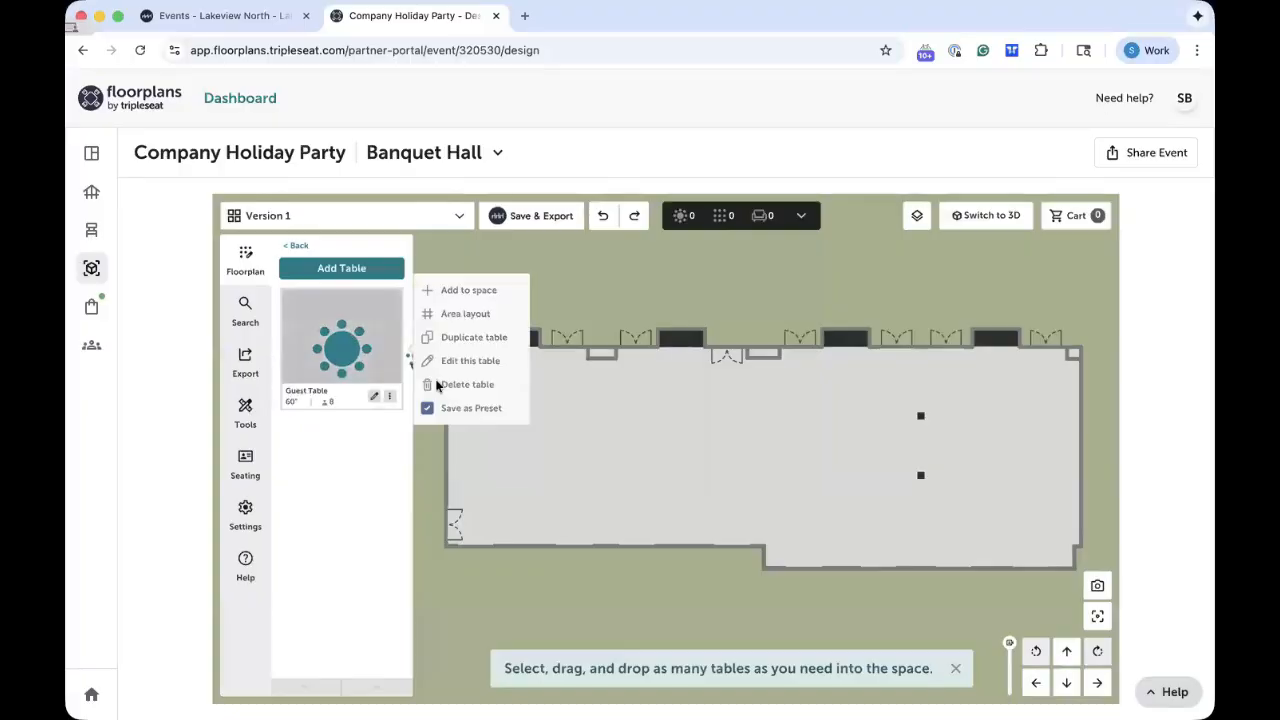
left_click(448, 384)
left_click(680, 443)
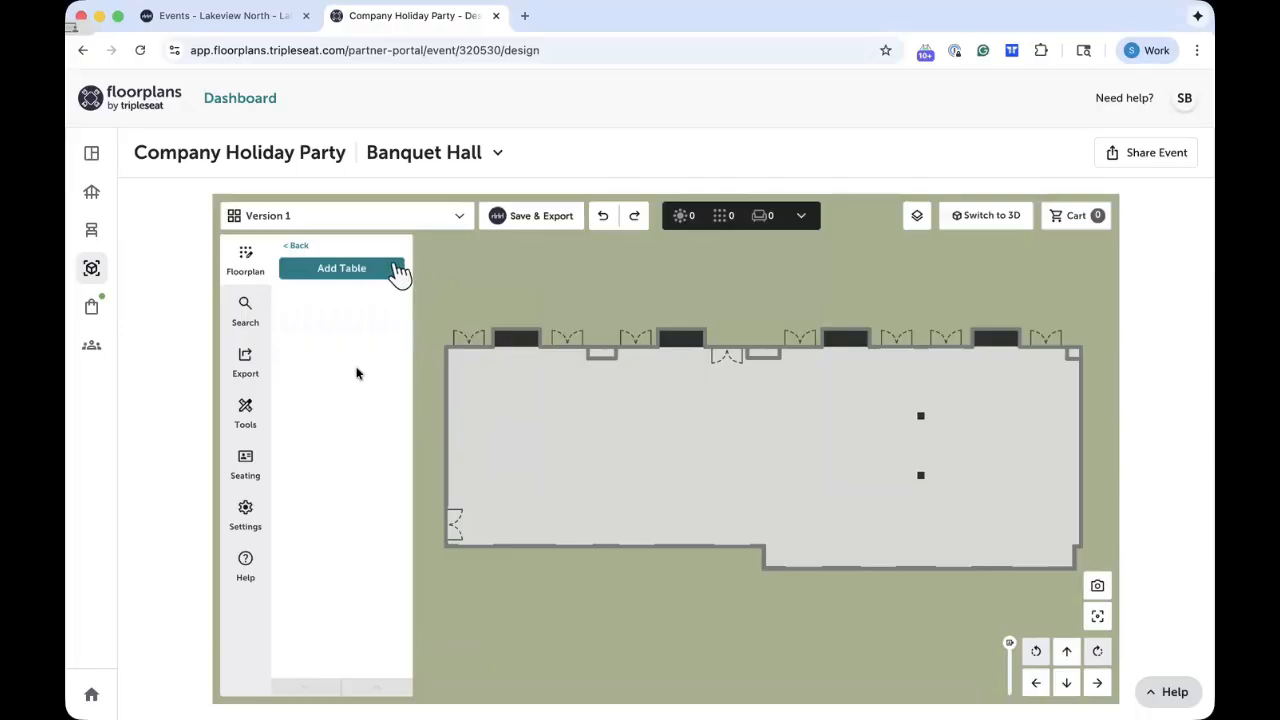
Start a new Guest Table and keep its shape as Round
left_click(340, 276)
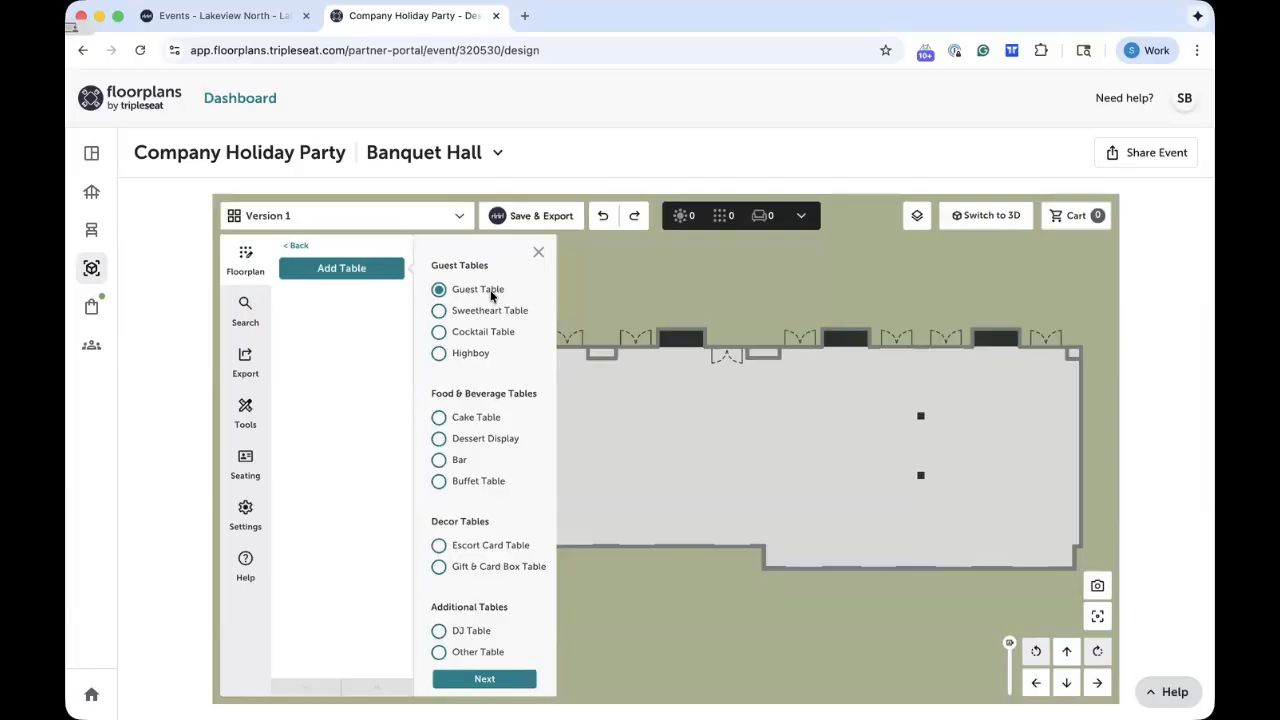
left_click(484, 679)
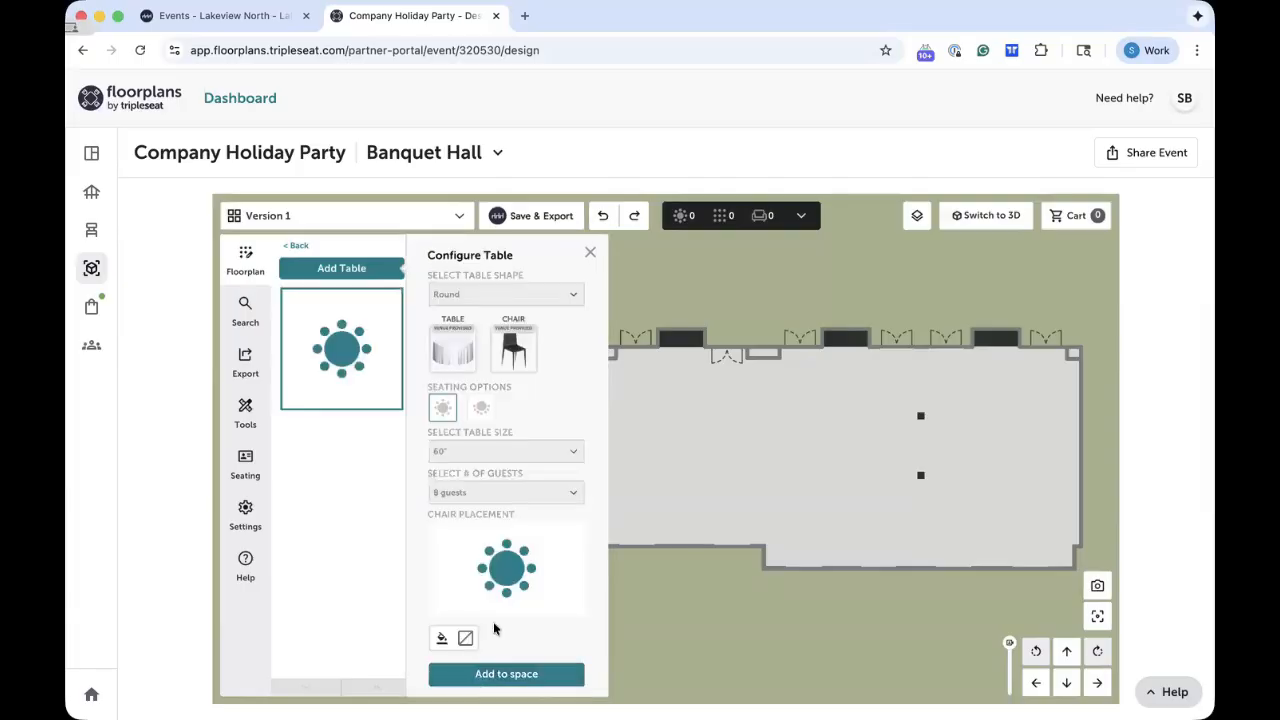
left_click(493, 288)
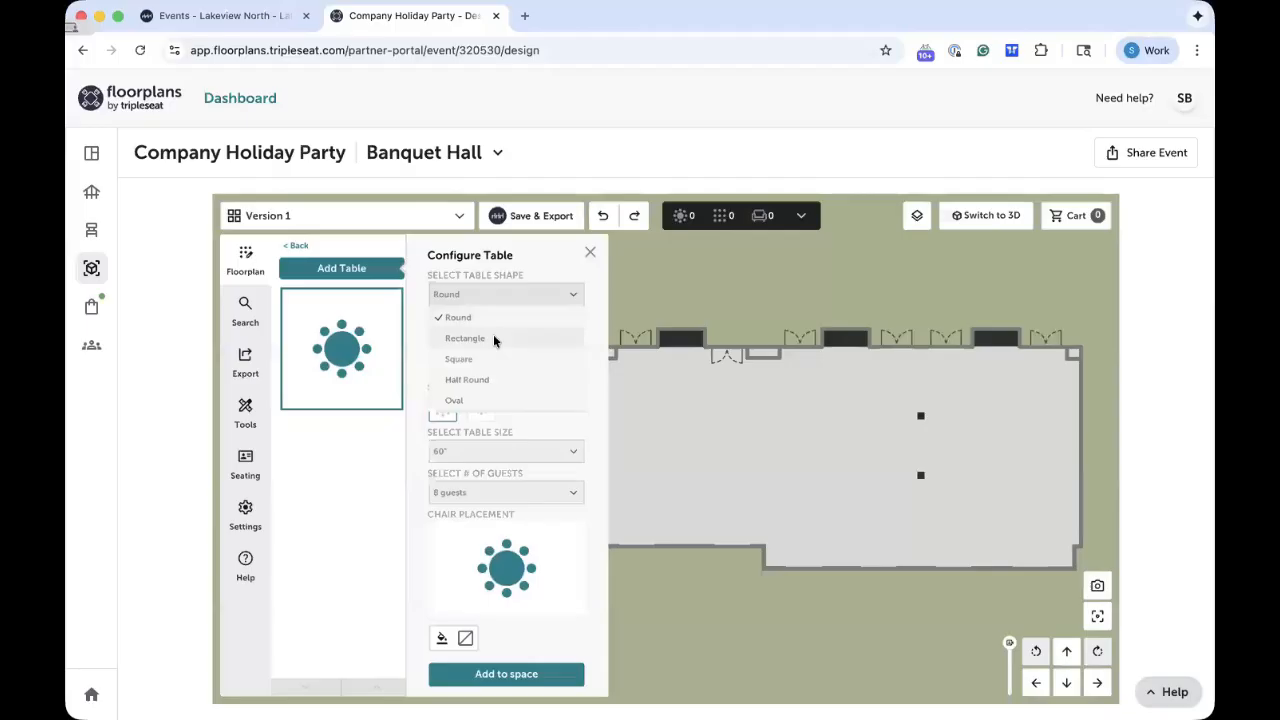
left_click(493, 292)
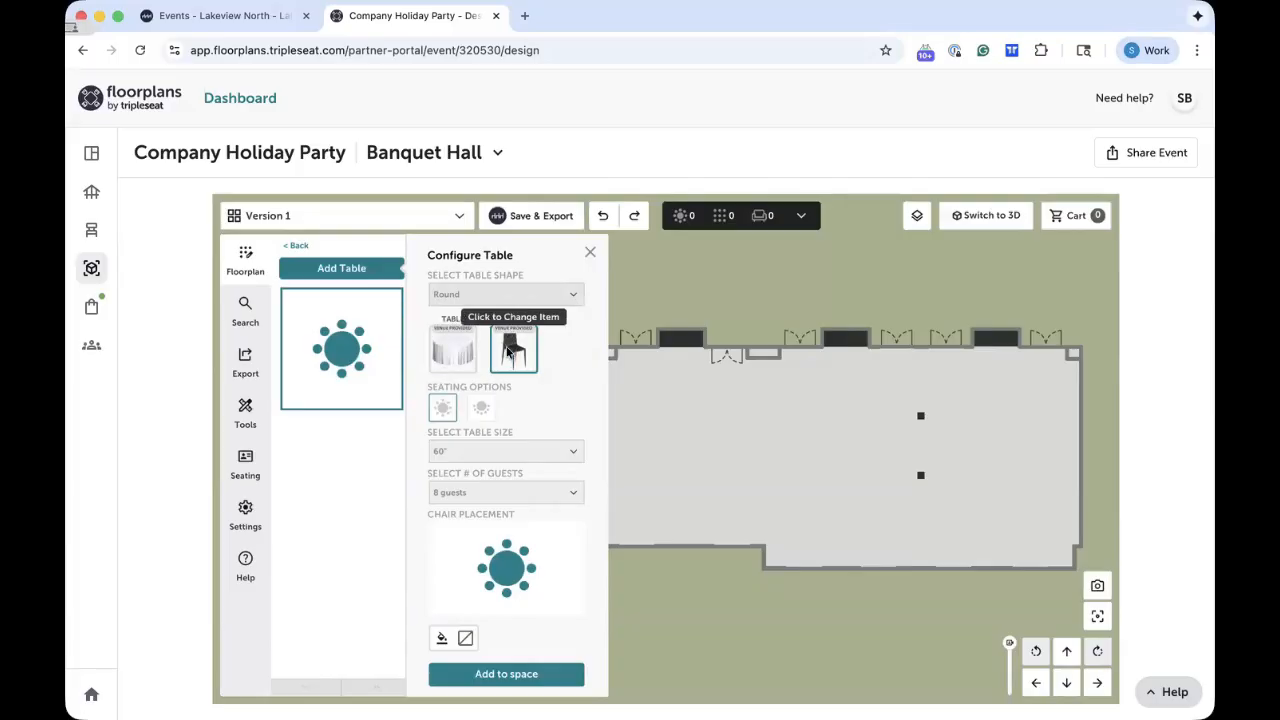
Look through the available chair styles for the new guest table without changing the chair
left_click(508, 348)
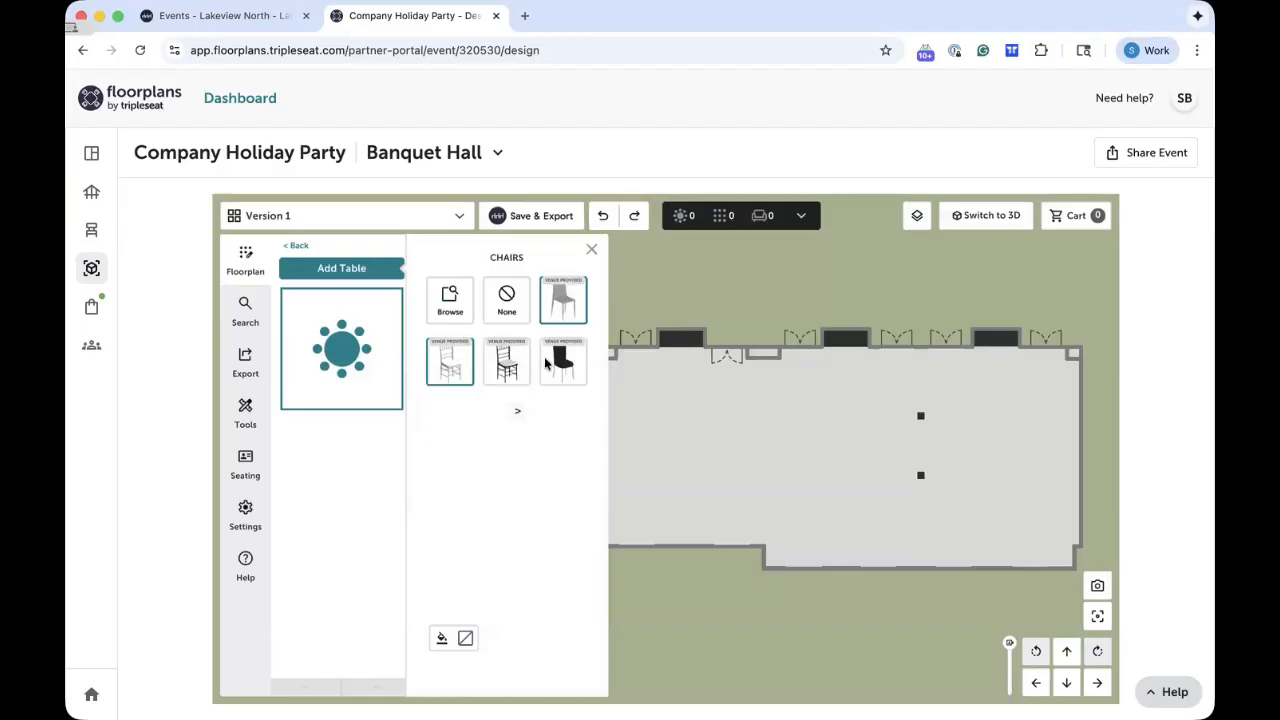
left_click(547, 364)
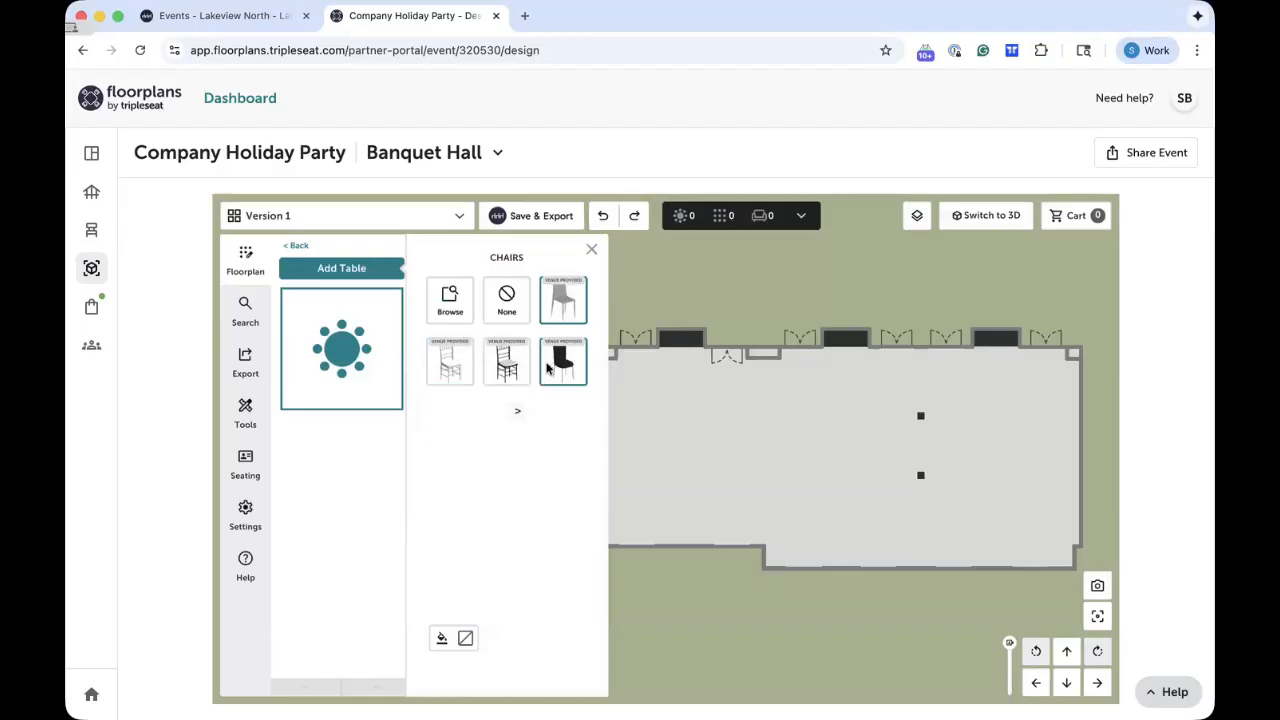
left_click(518, 410)
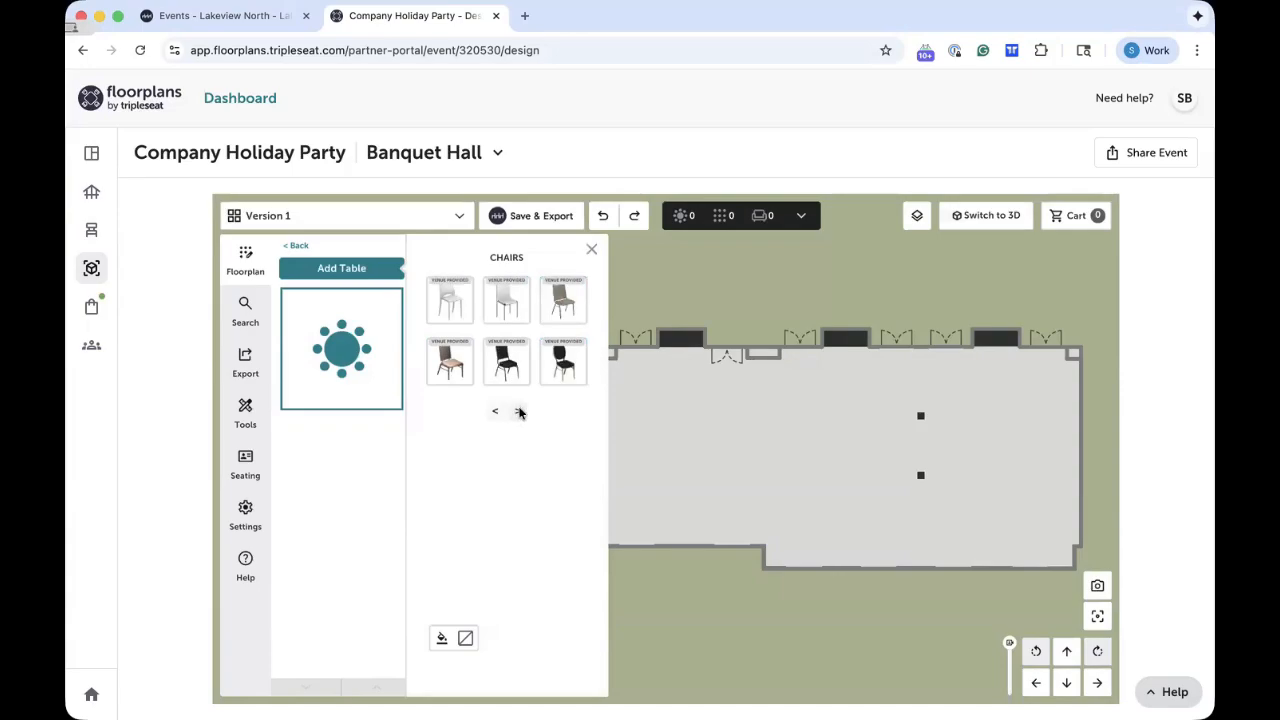
left_click(519, 411)
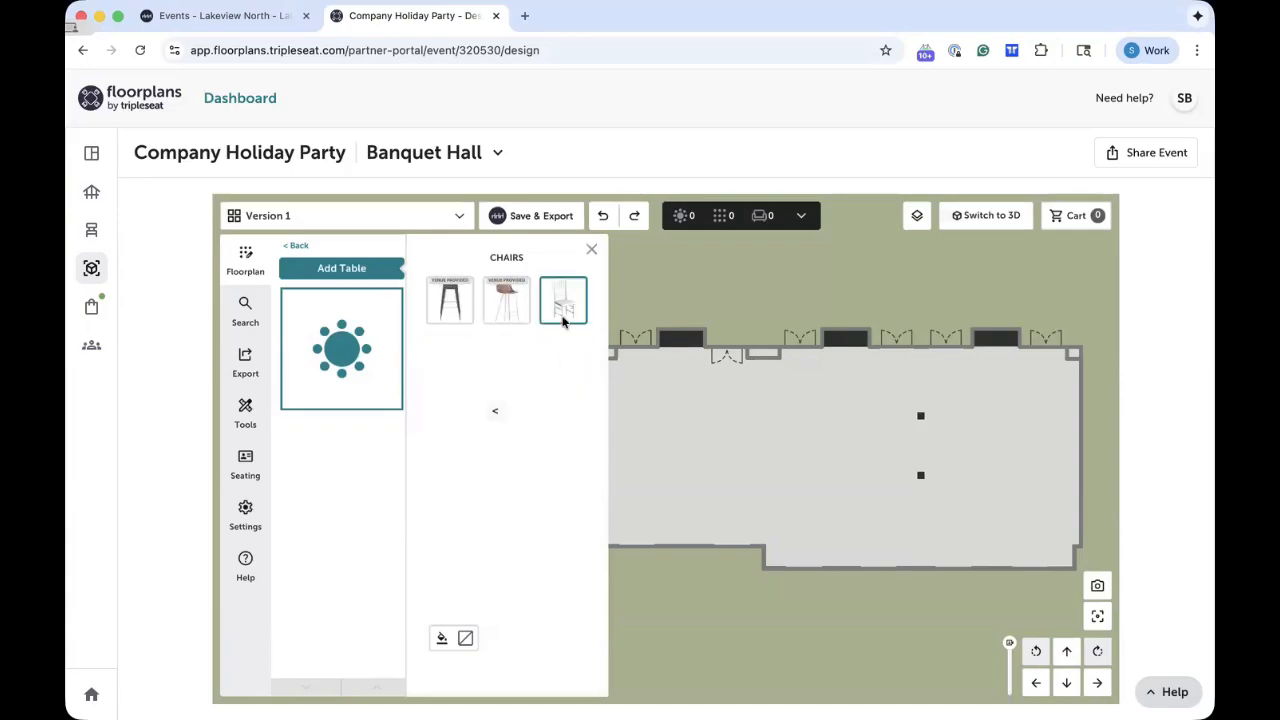
left_click(494, 411)
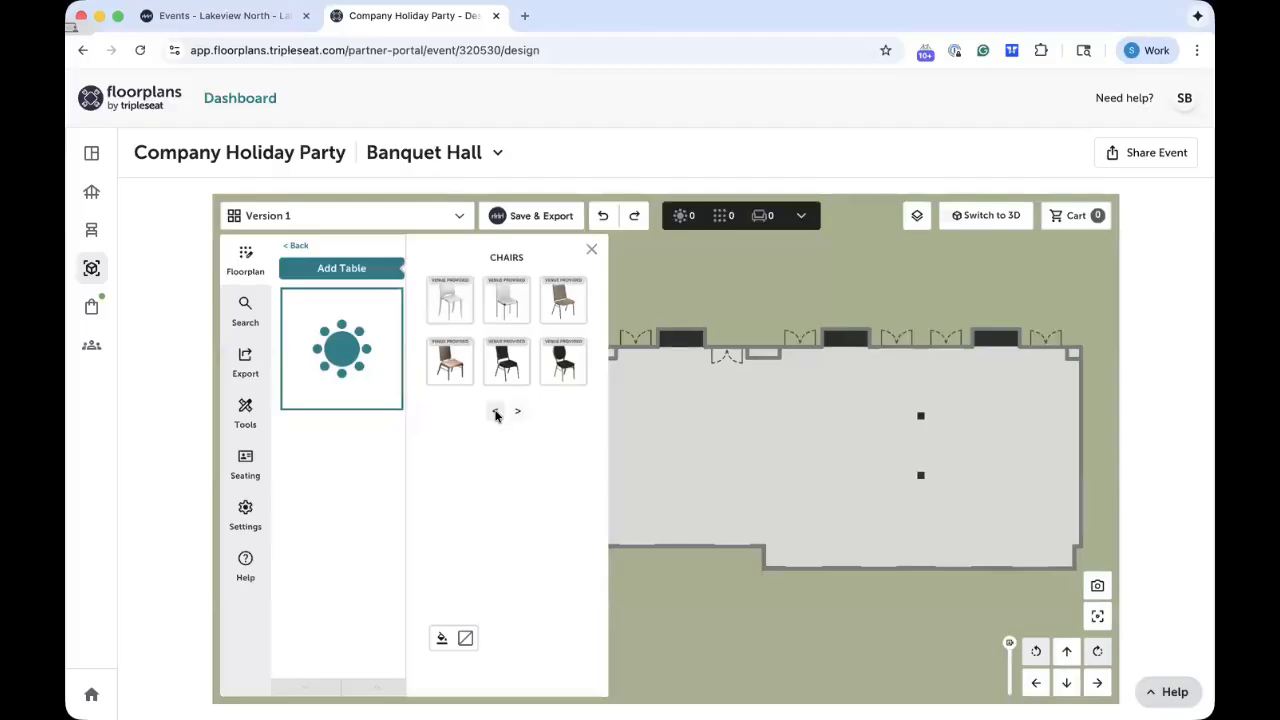
left_click(496, 413)
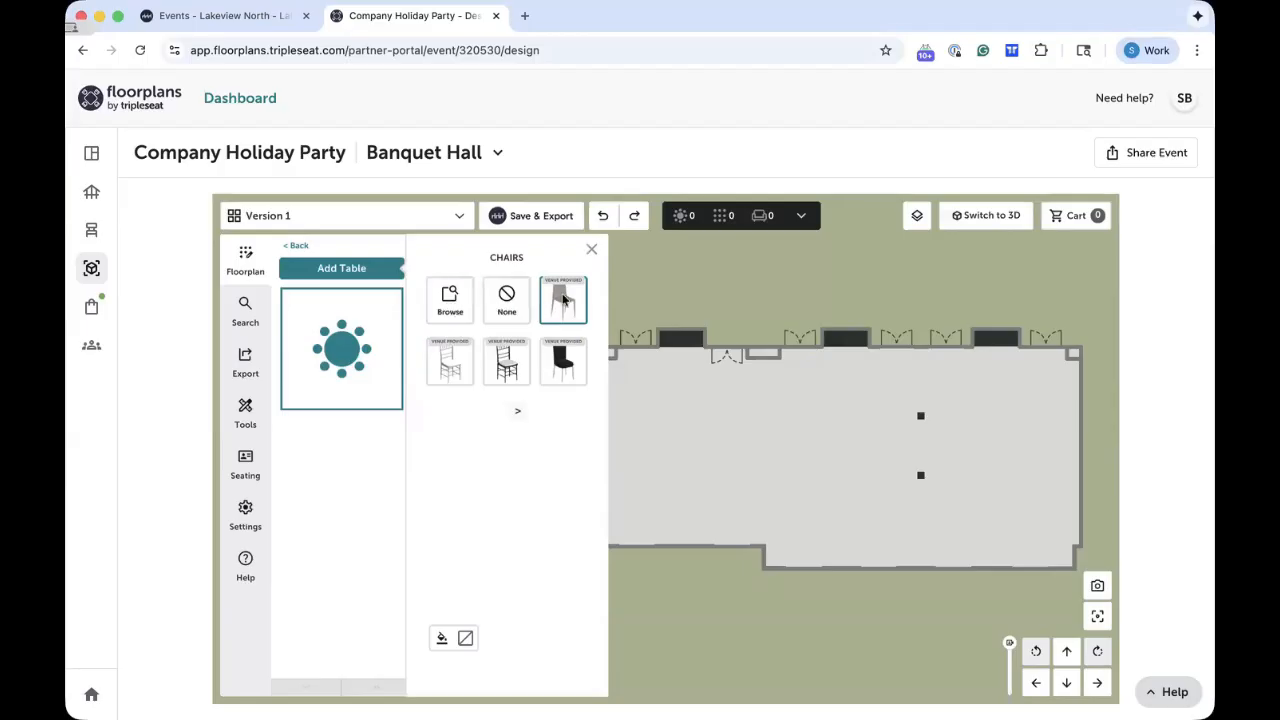
left_click(590, 249)
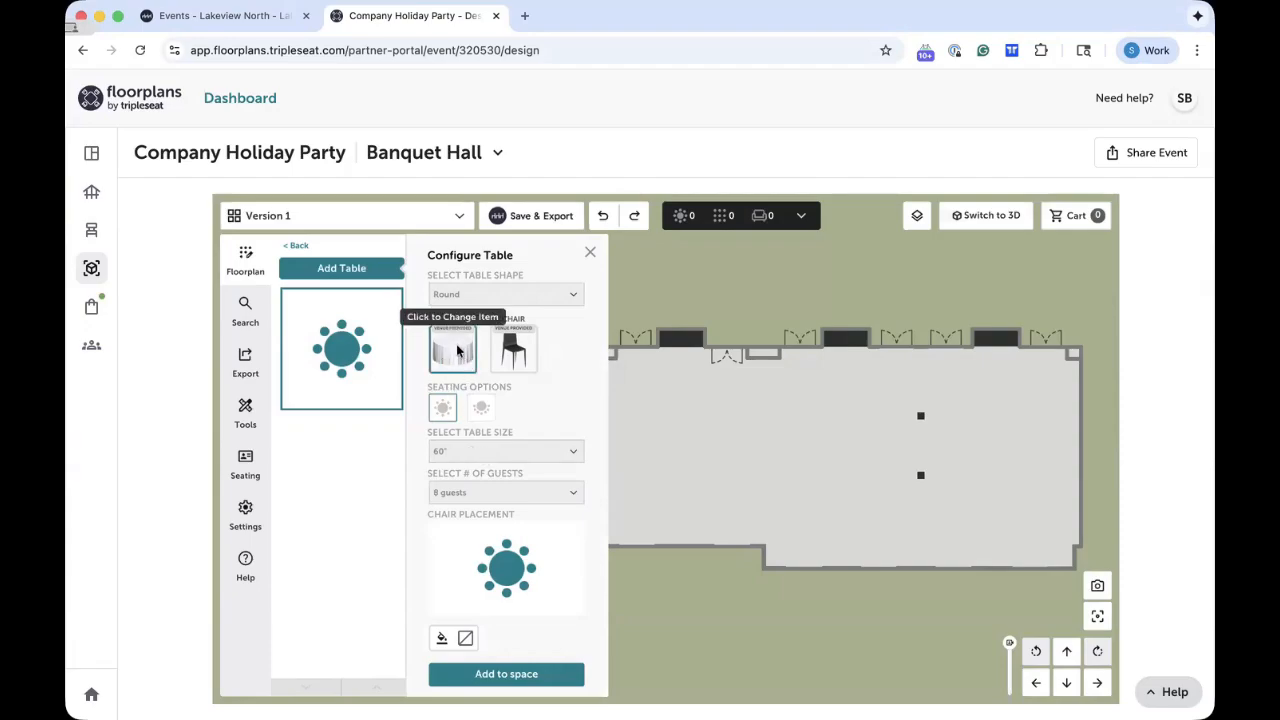
Set the round guest table's size to 60" and give it a green colour label
left_click(515, 456)
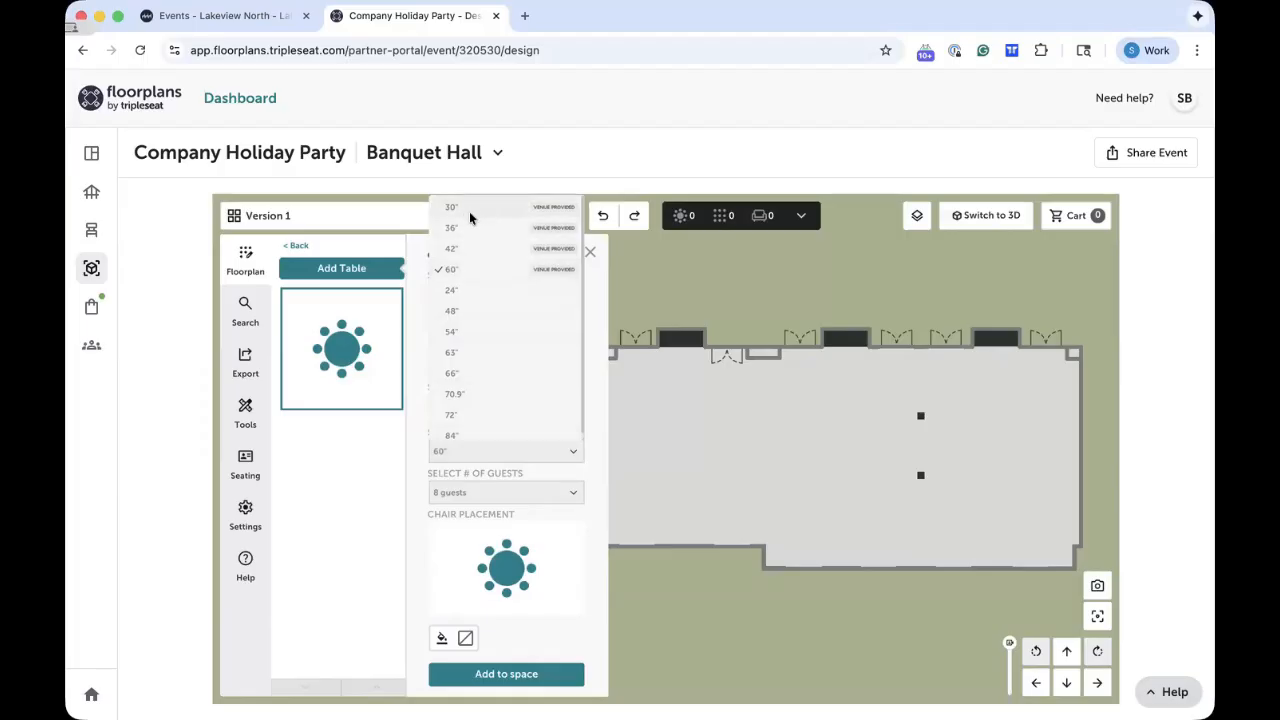
left_click(503, 273)
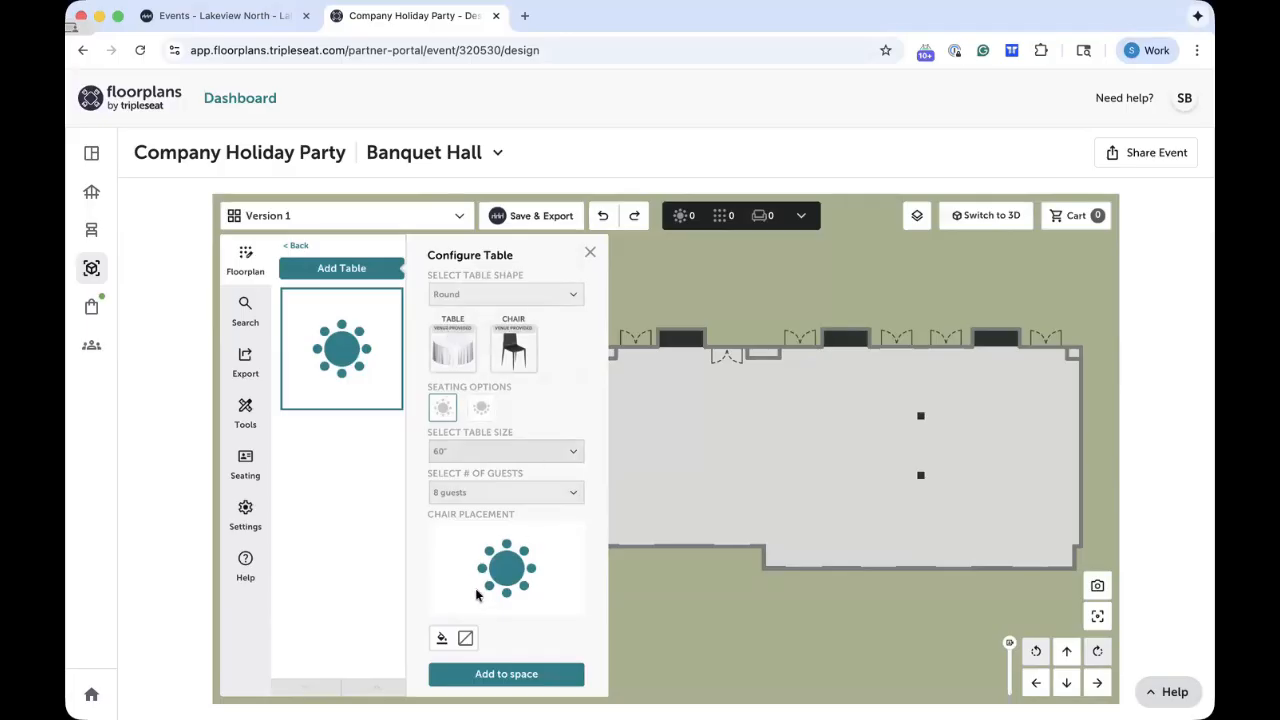
left_click(463, 643)
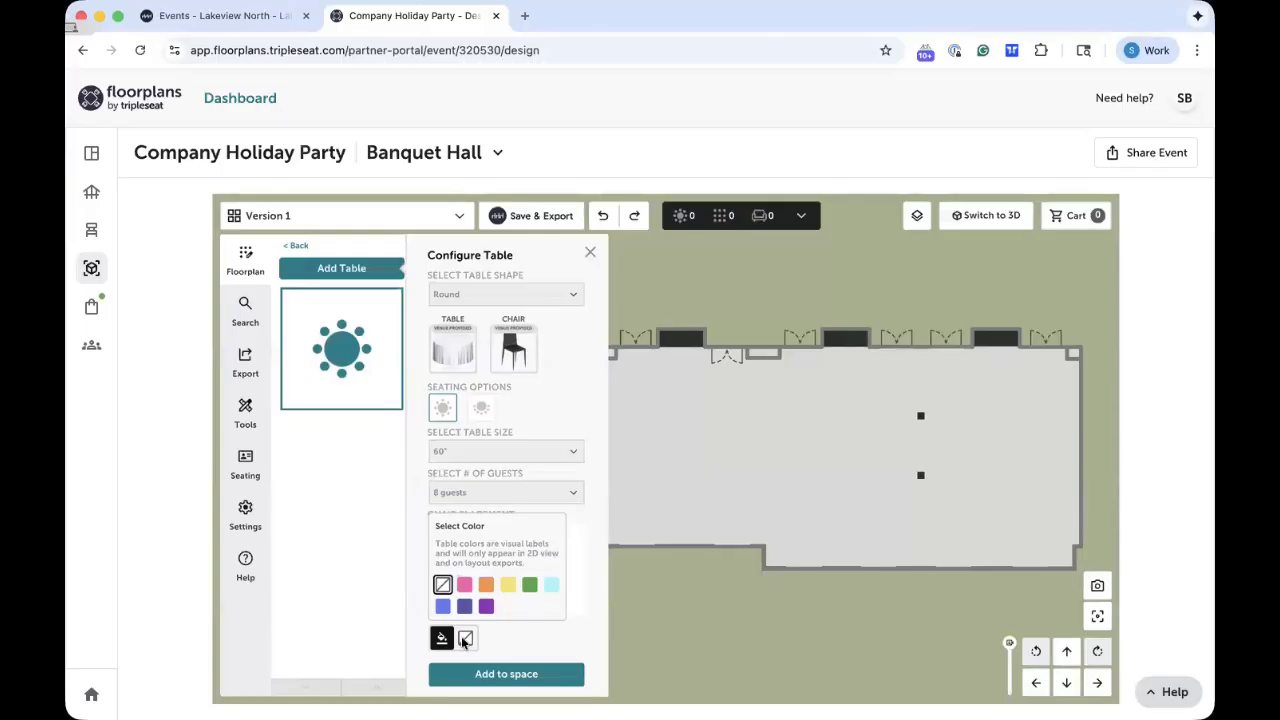
left_click(530, 586)
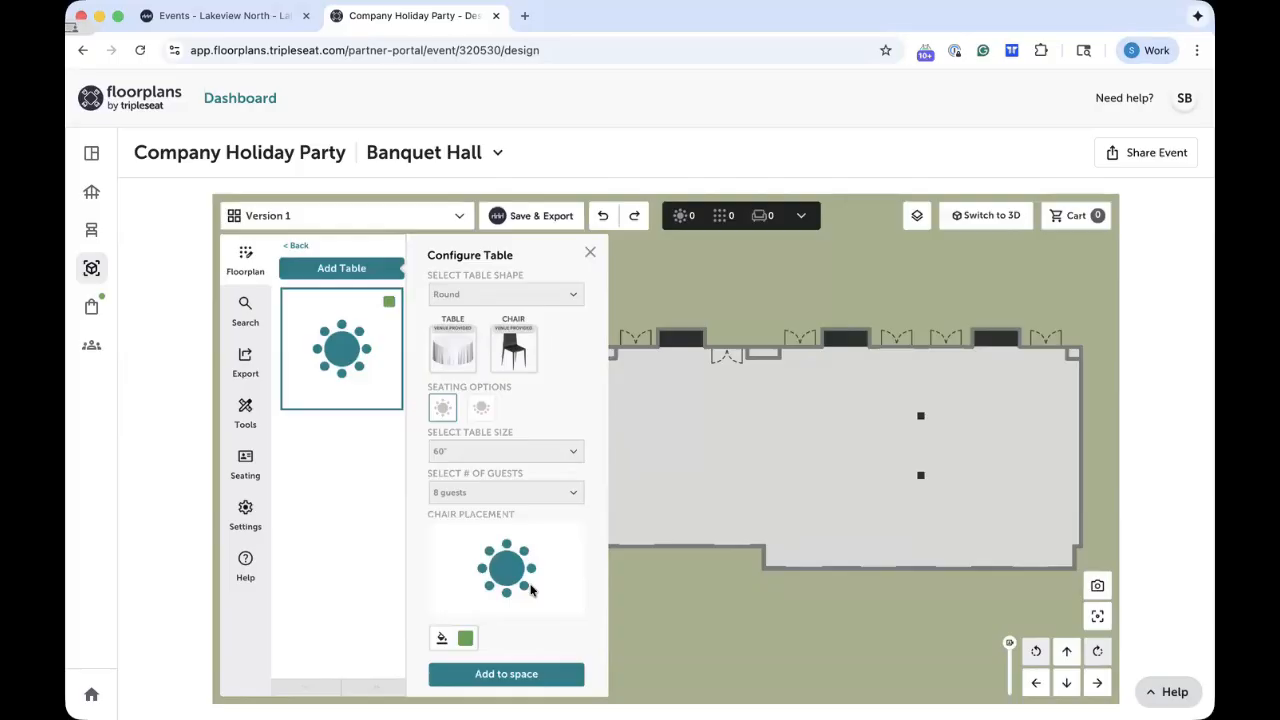
Add the green 60" round table for 8 guests to the upper-left area of the Banquet Hall
mouse_move(389, 320)
left_click(505, 676)
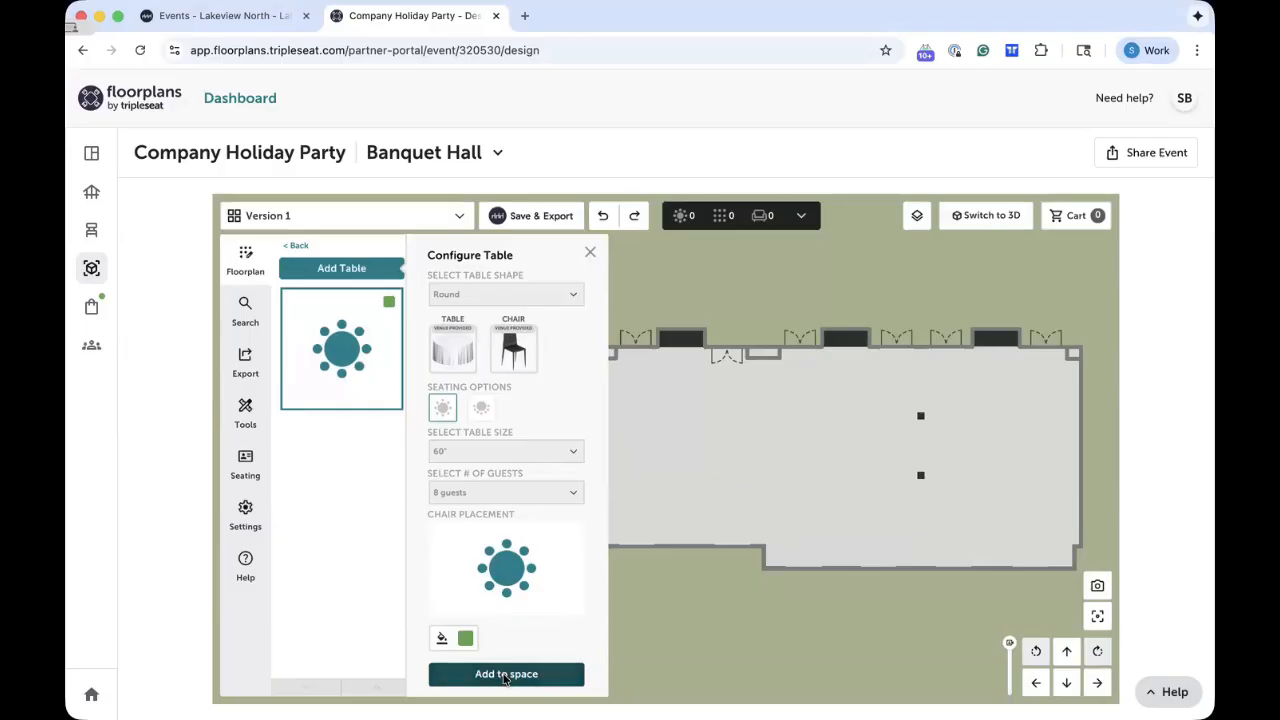
left_click(562, 424)
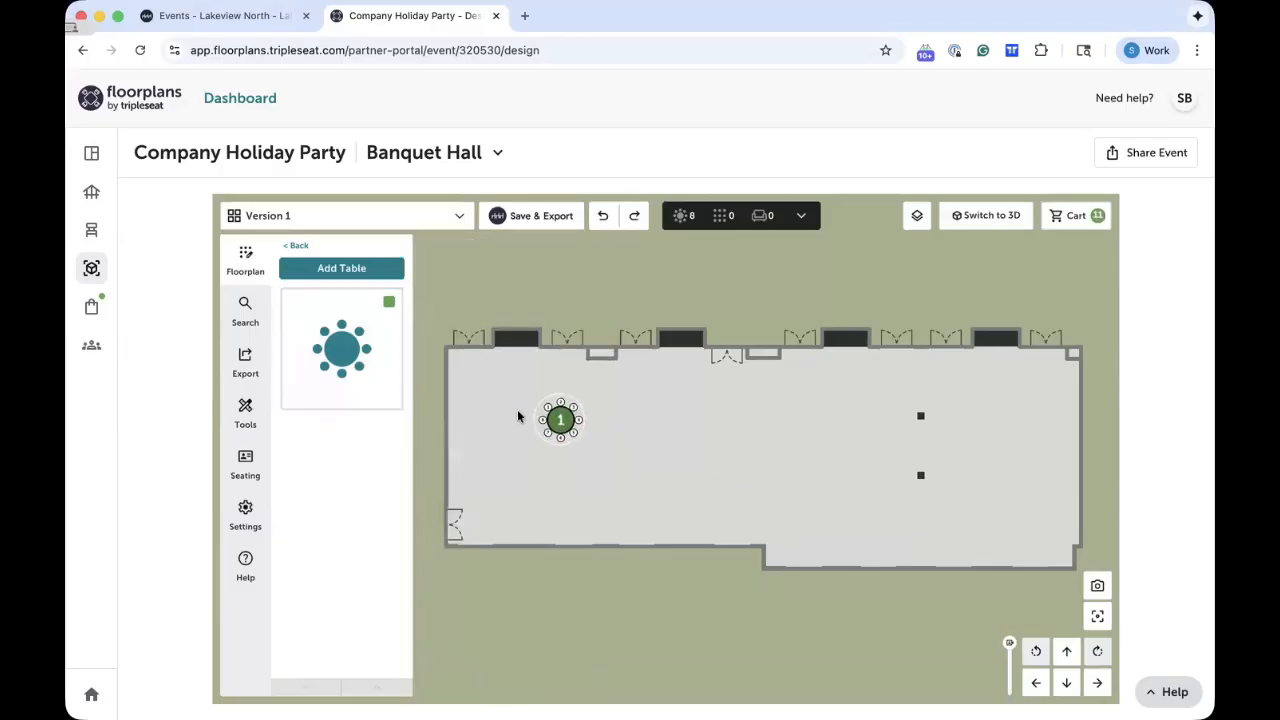
Place the first round guest table in the hall's upper-left area and add three more copies in a row beside it
left_click(517, 410)
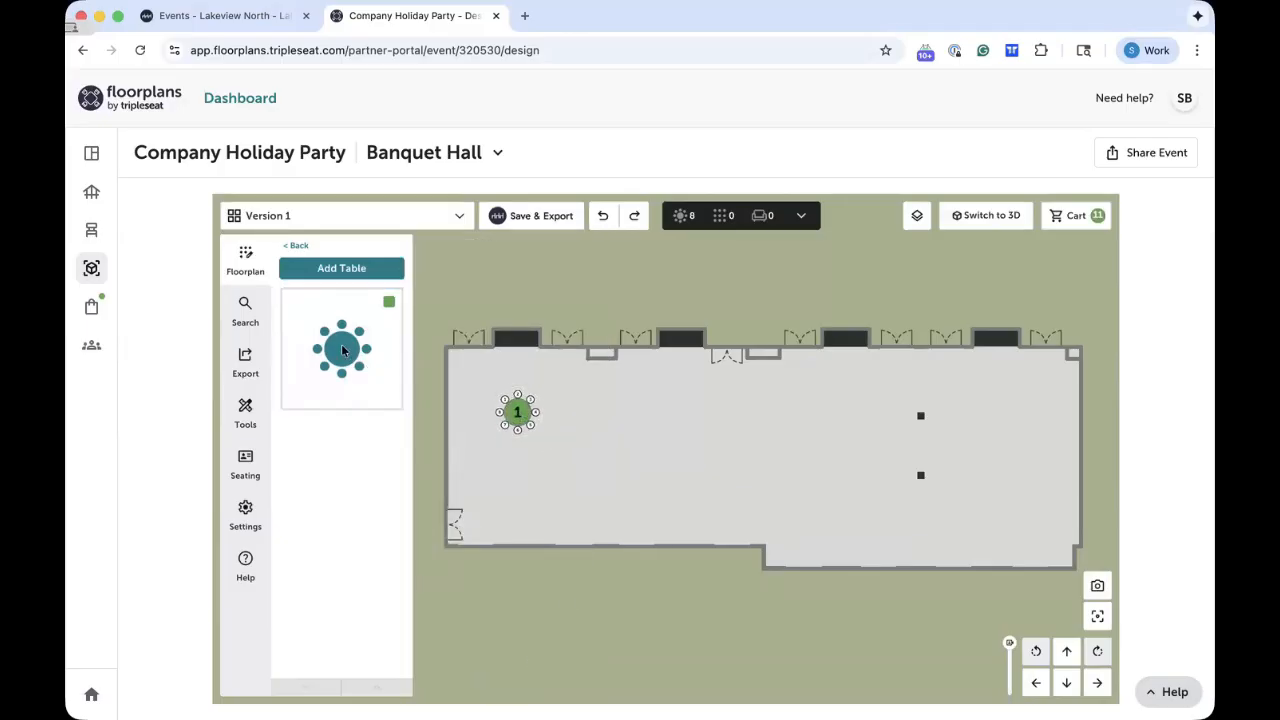
left_click_drag(342, 350, 694, 416)
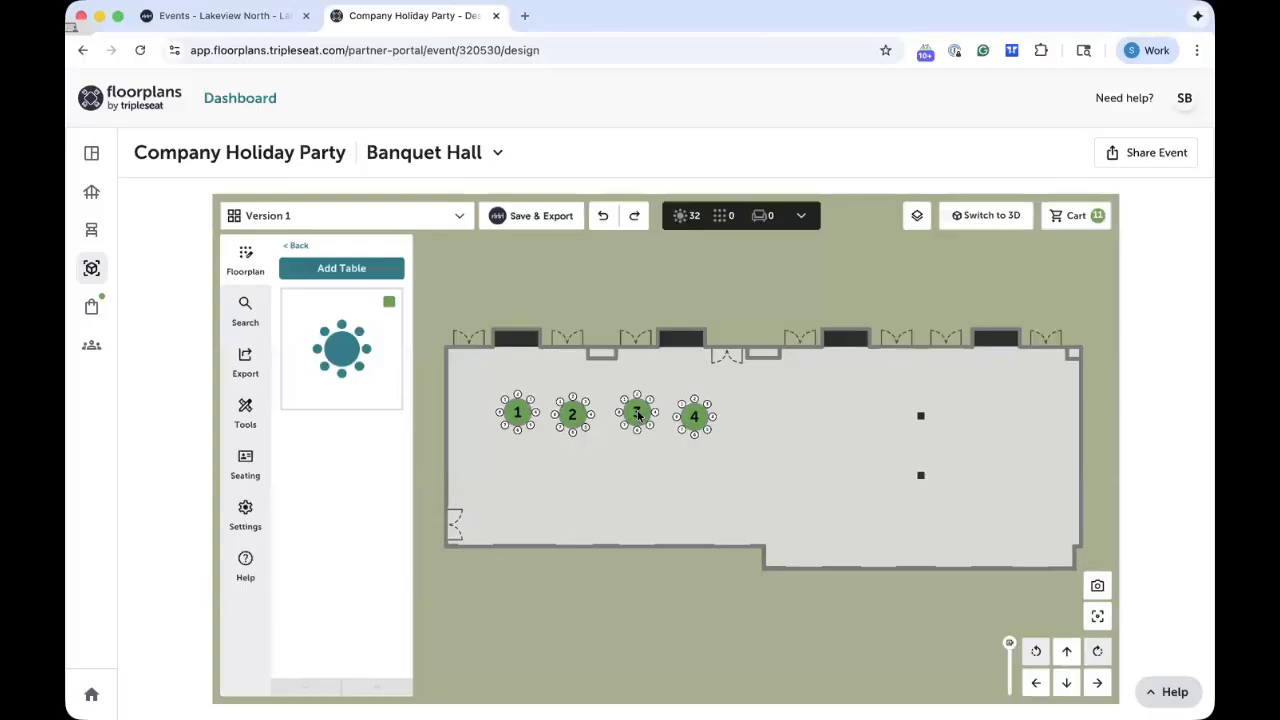
left_click(515, 414)
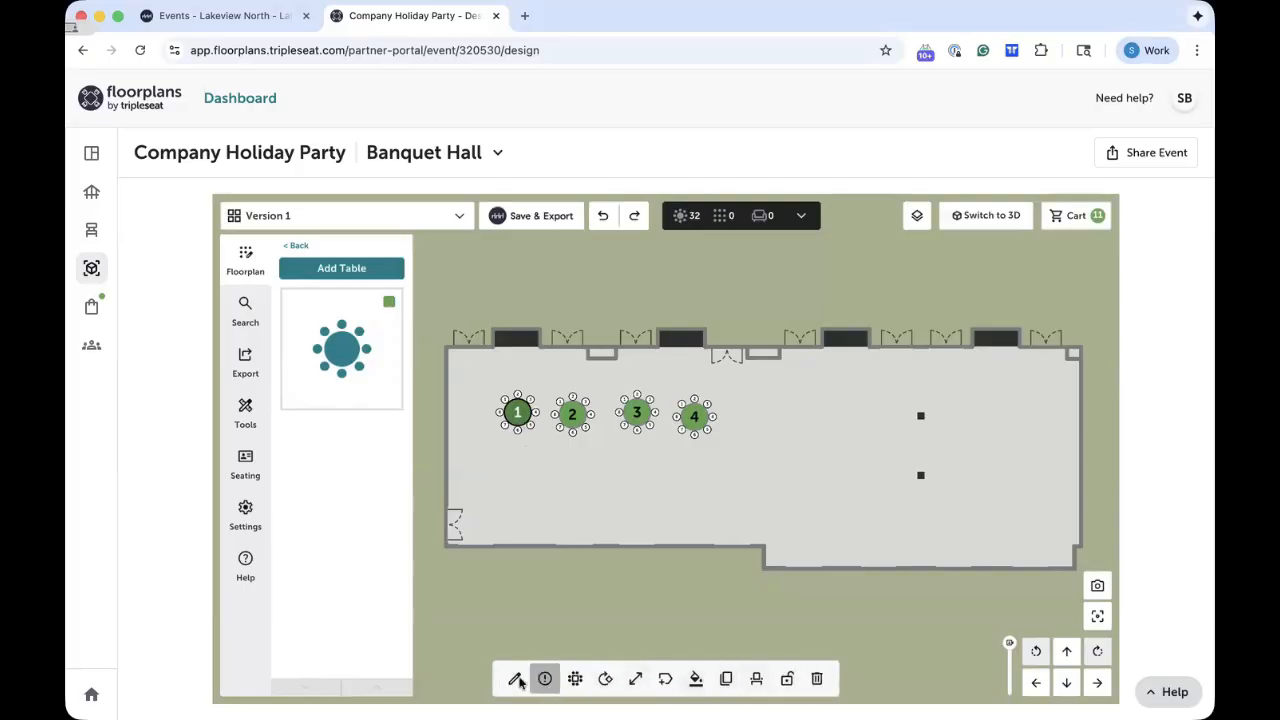
left_click(525, 468)
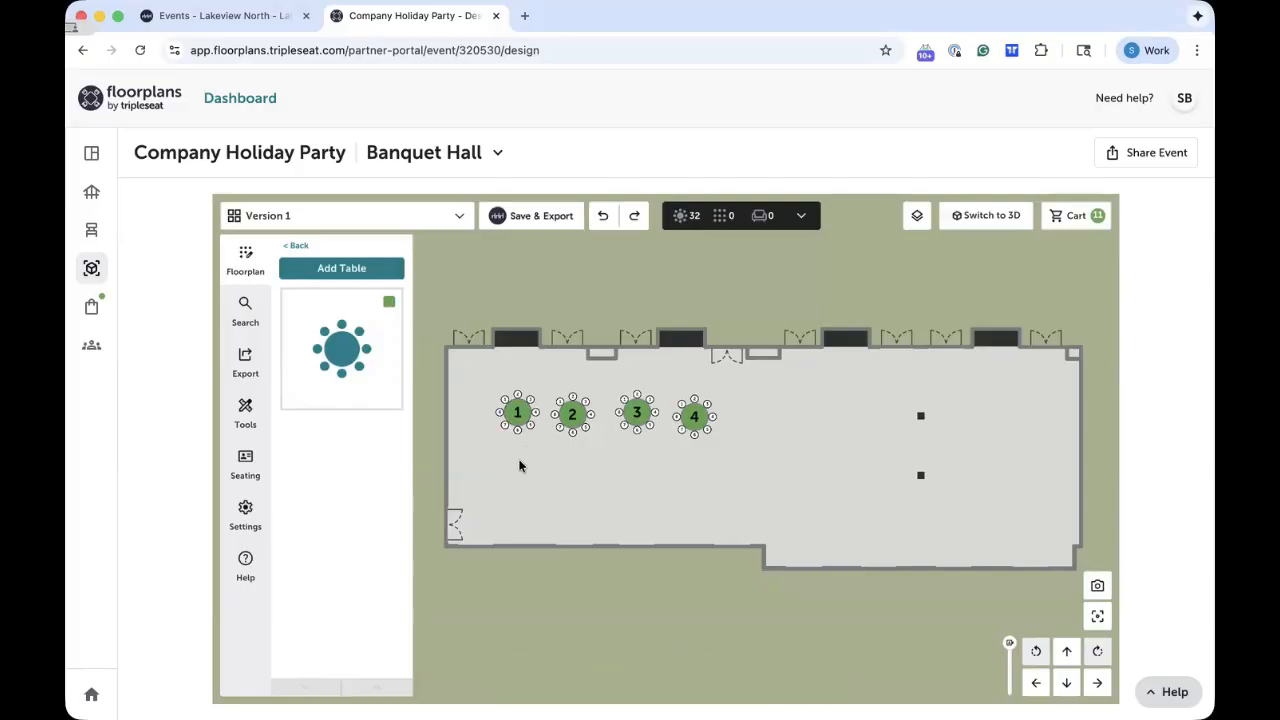
Align the four guest tables along their horizontal middle line and distribute them horizontally with 4 ft spacing
left_click_drag(490, 388, 725, 450)
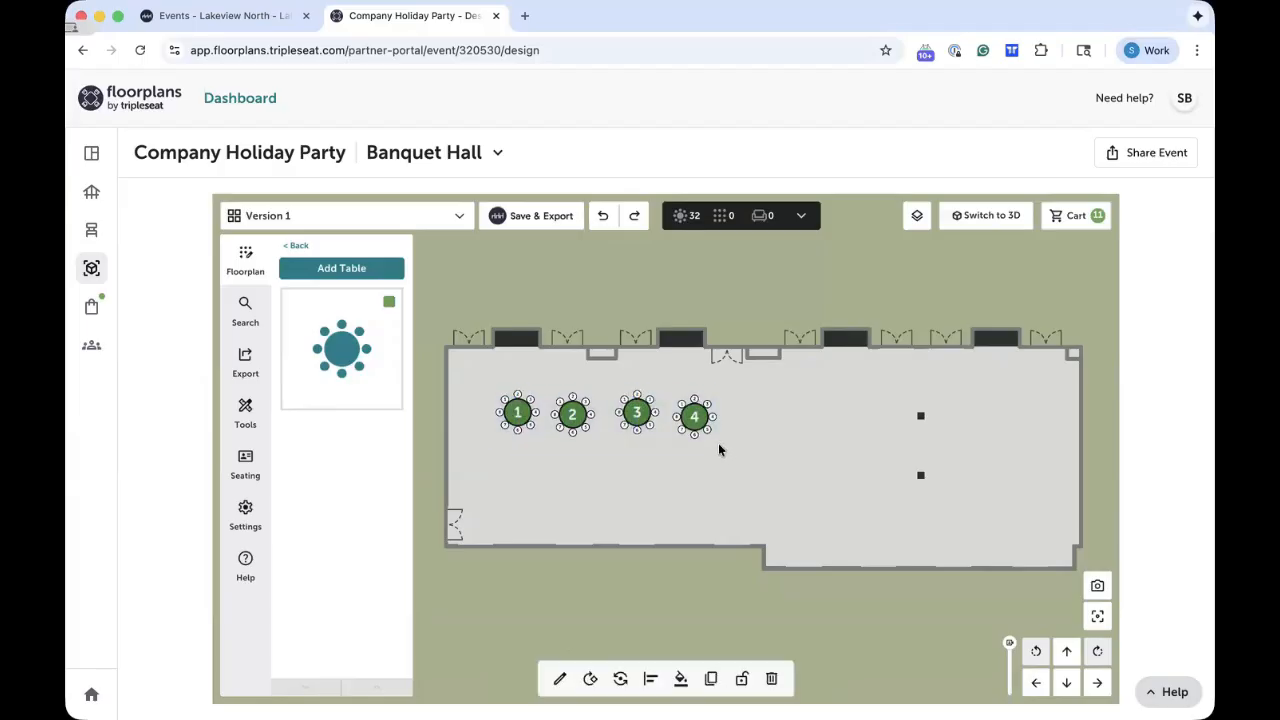
left_click(651, 682)
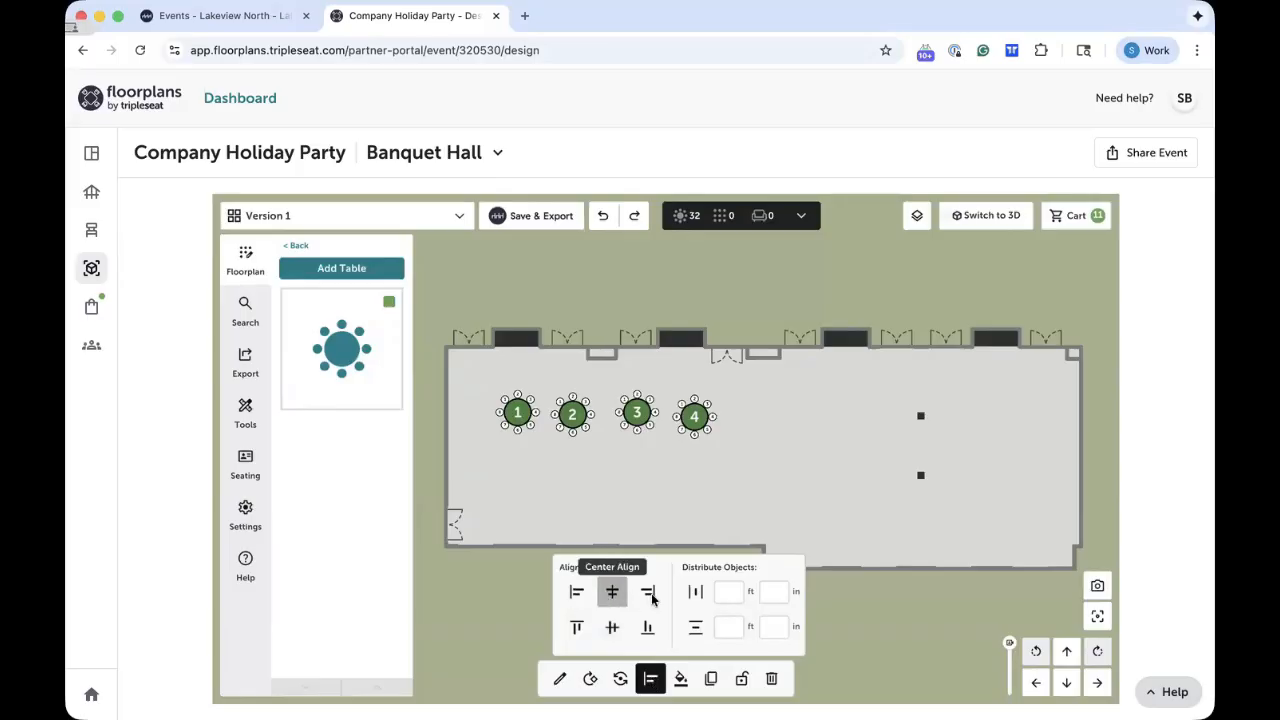
left_click(611, 628)
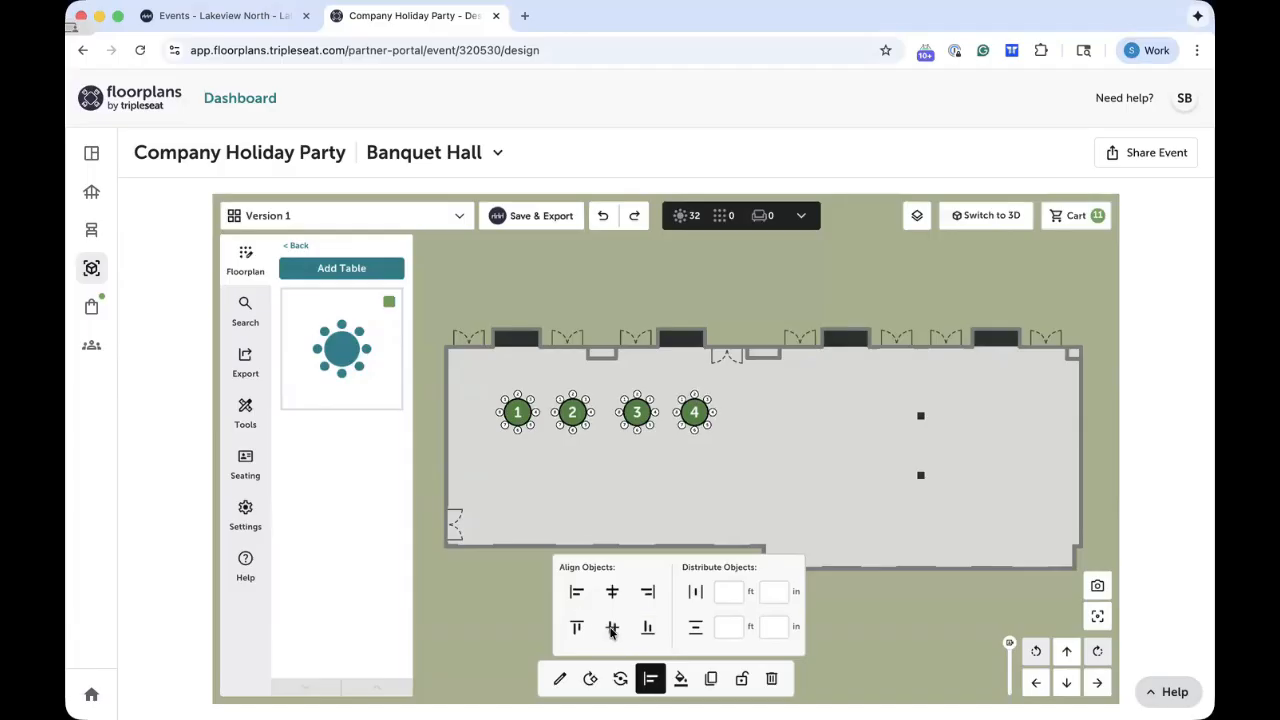
left_click(697, 594)
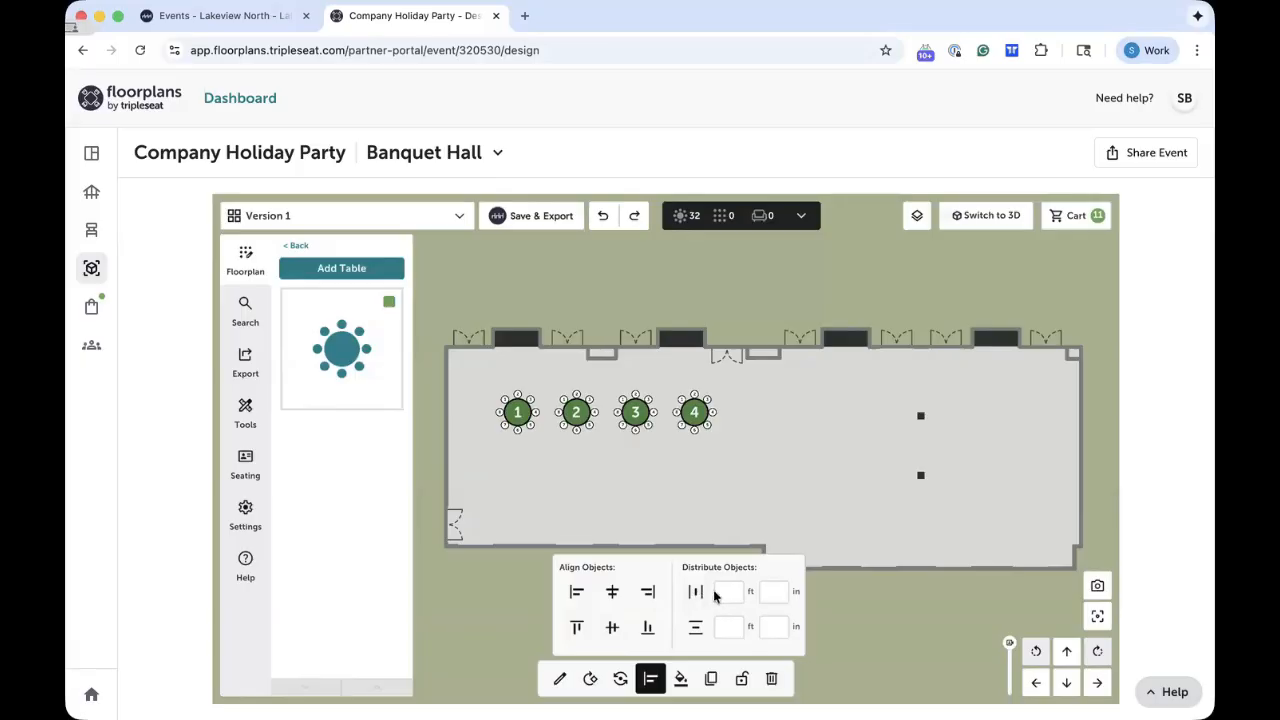
left_click(723, 595)
type("4")
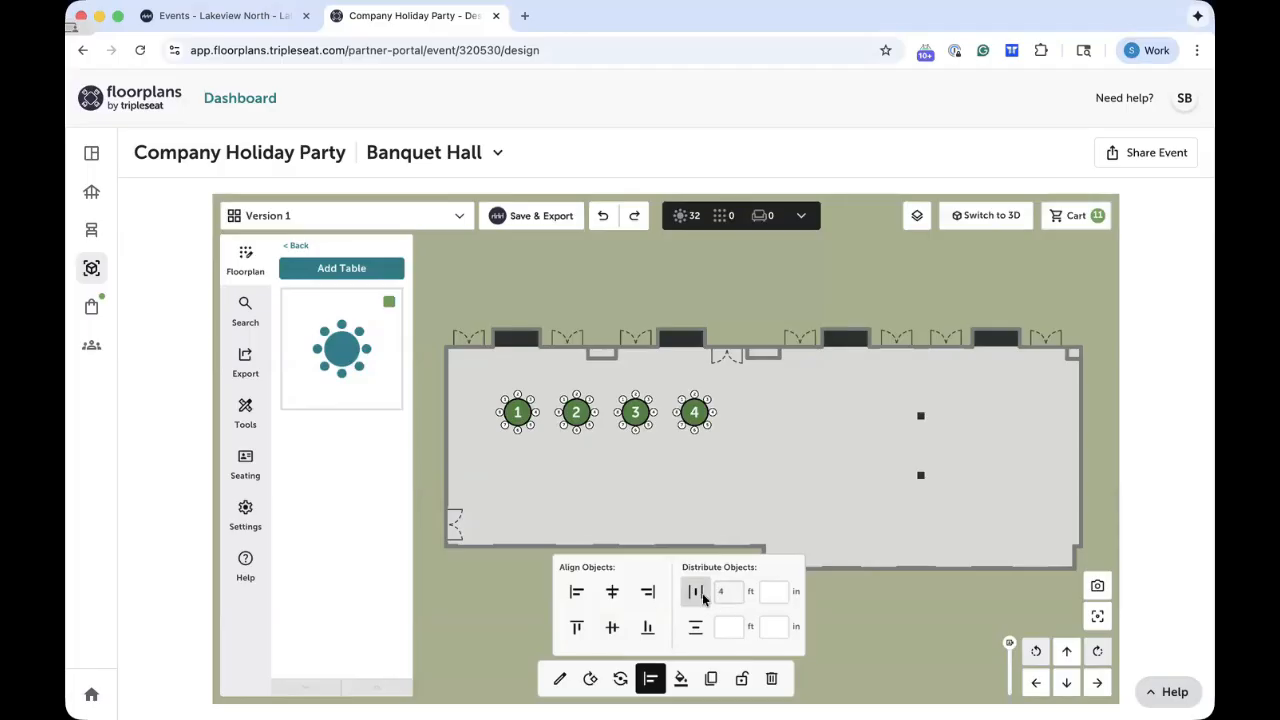
left_click(696, 592)
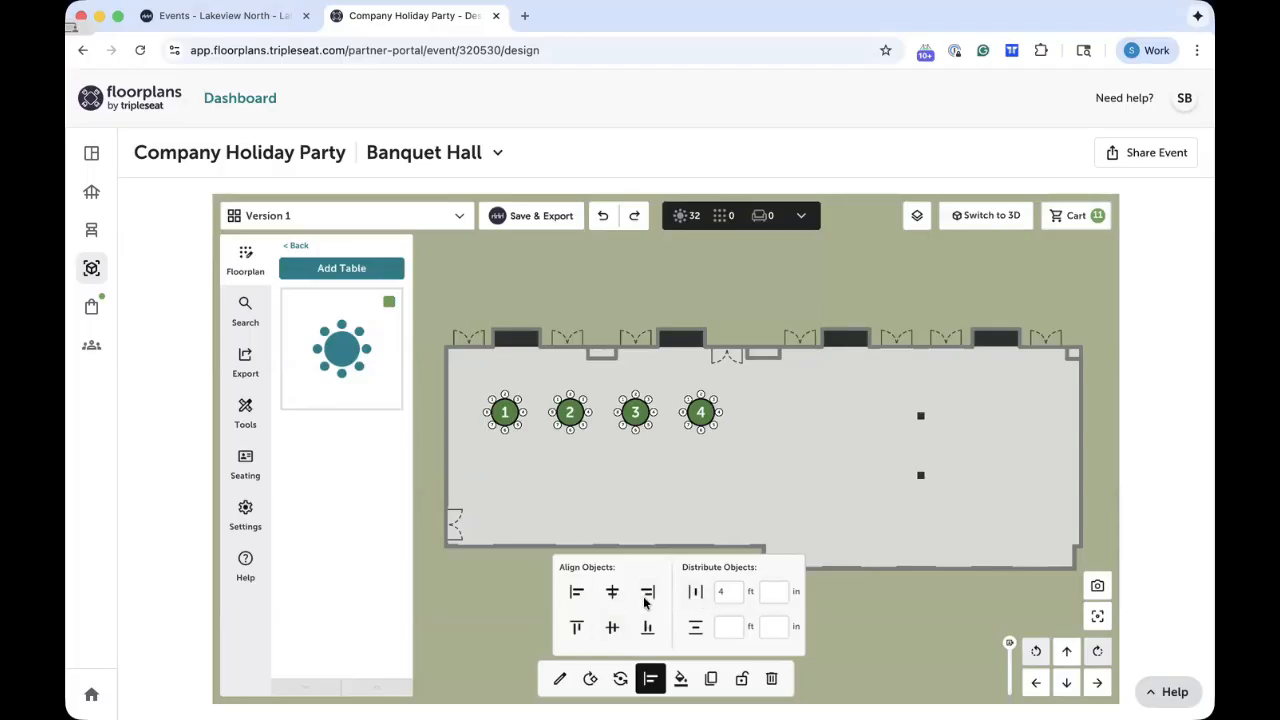
Duplicate the row of four tables twice, placing one copy staggered below the first row and another near the lower wall
left_click(711, 684)
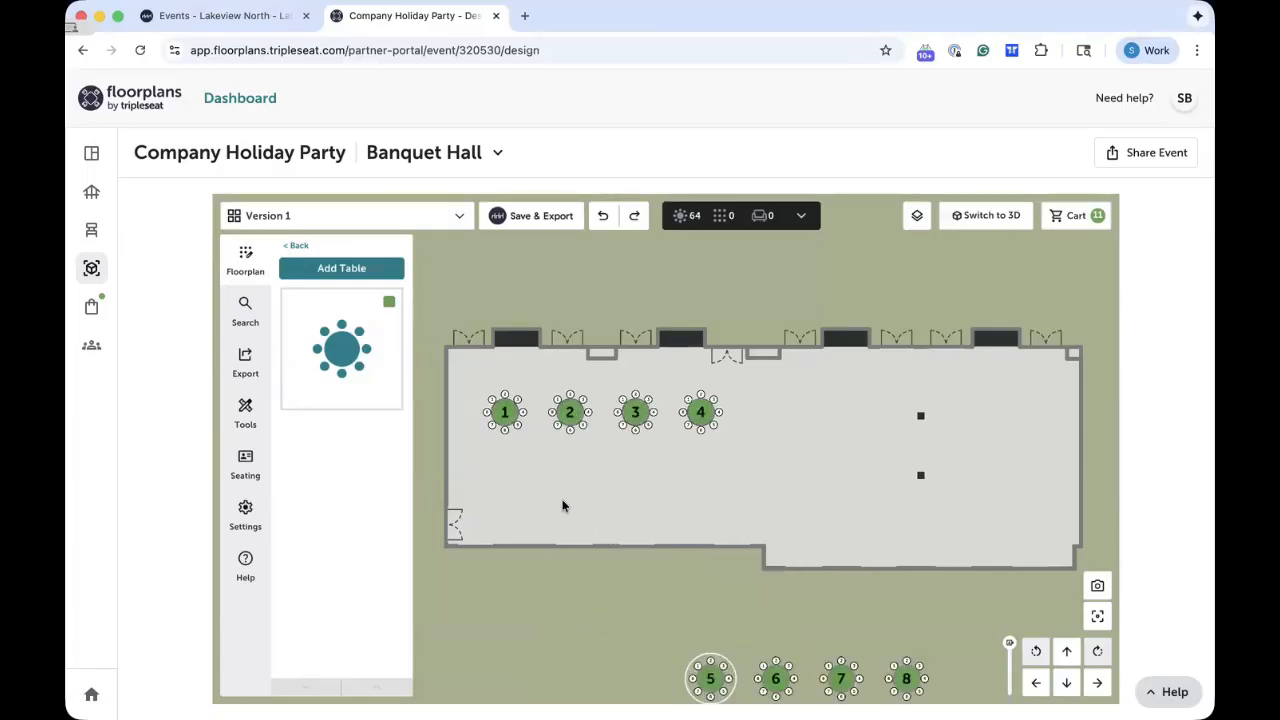
left_click(538, 461)
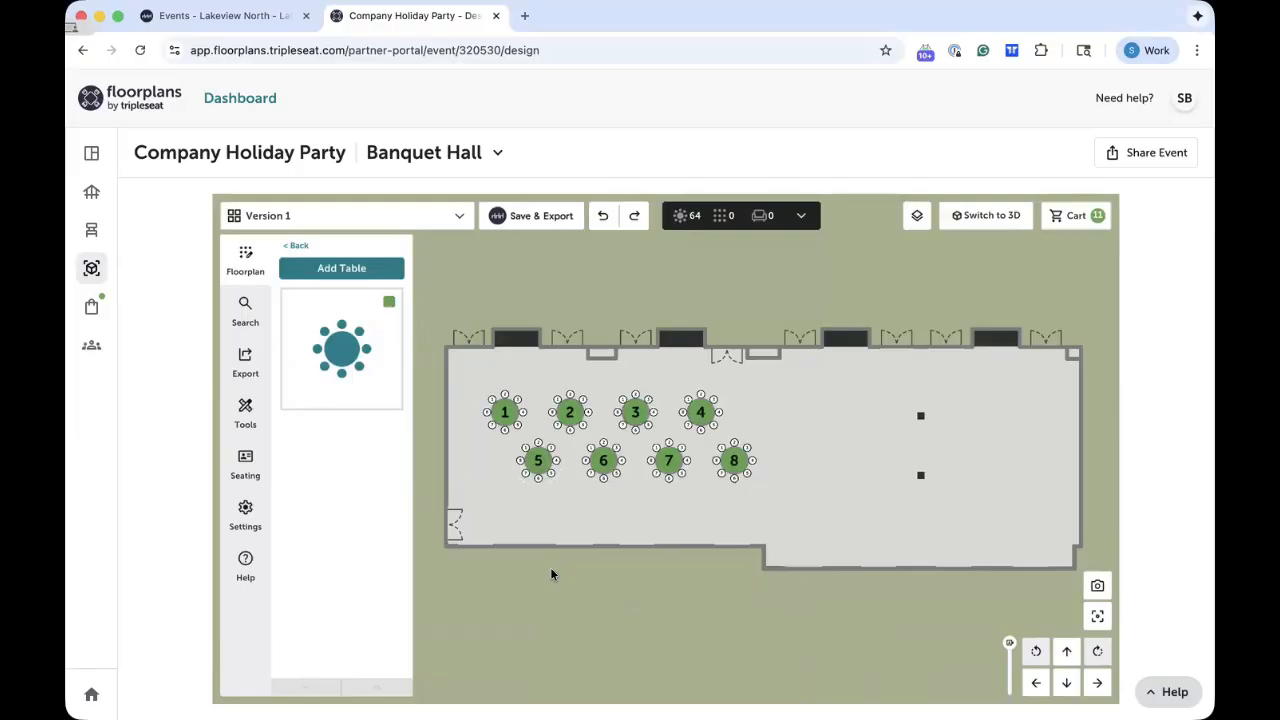
left_click_drag(505, 443, 761, 485)
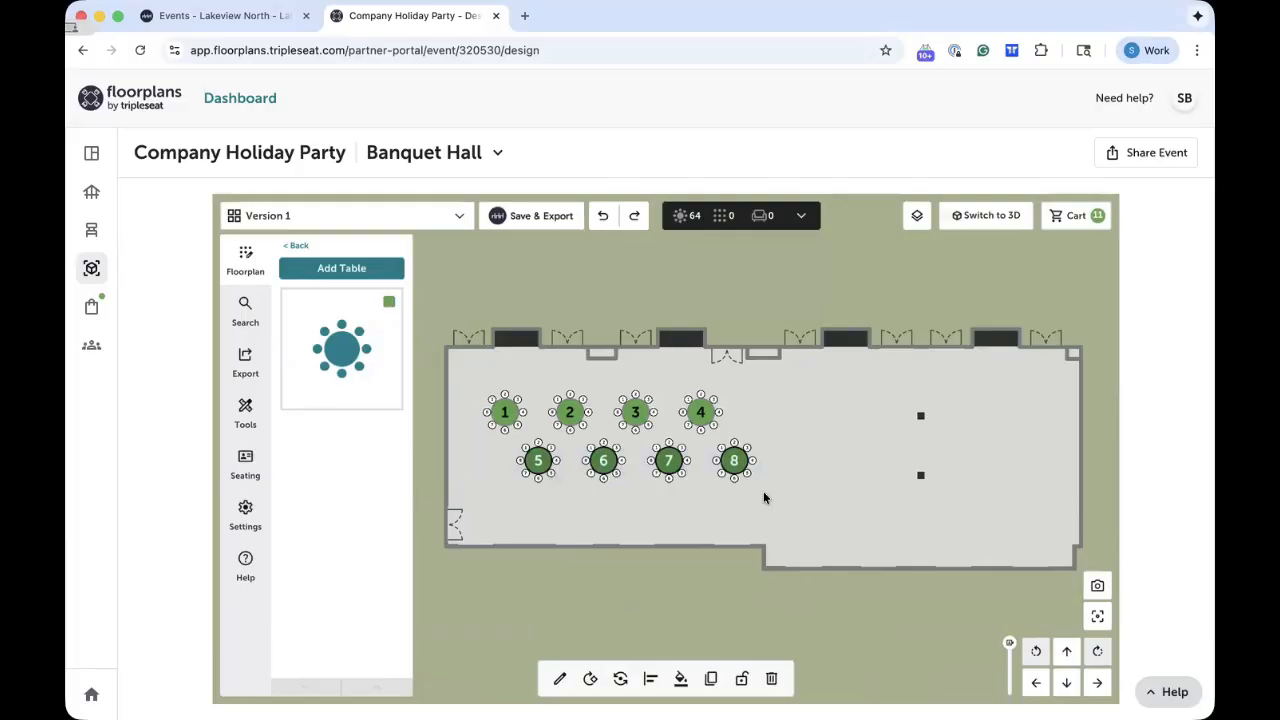
key("super+v")
left_click(501, 514)
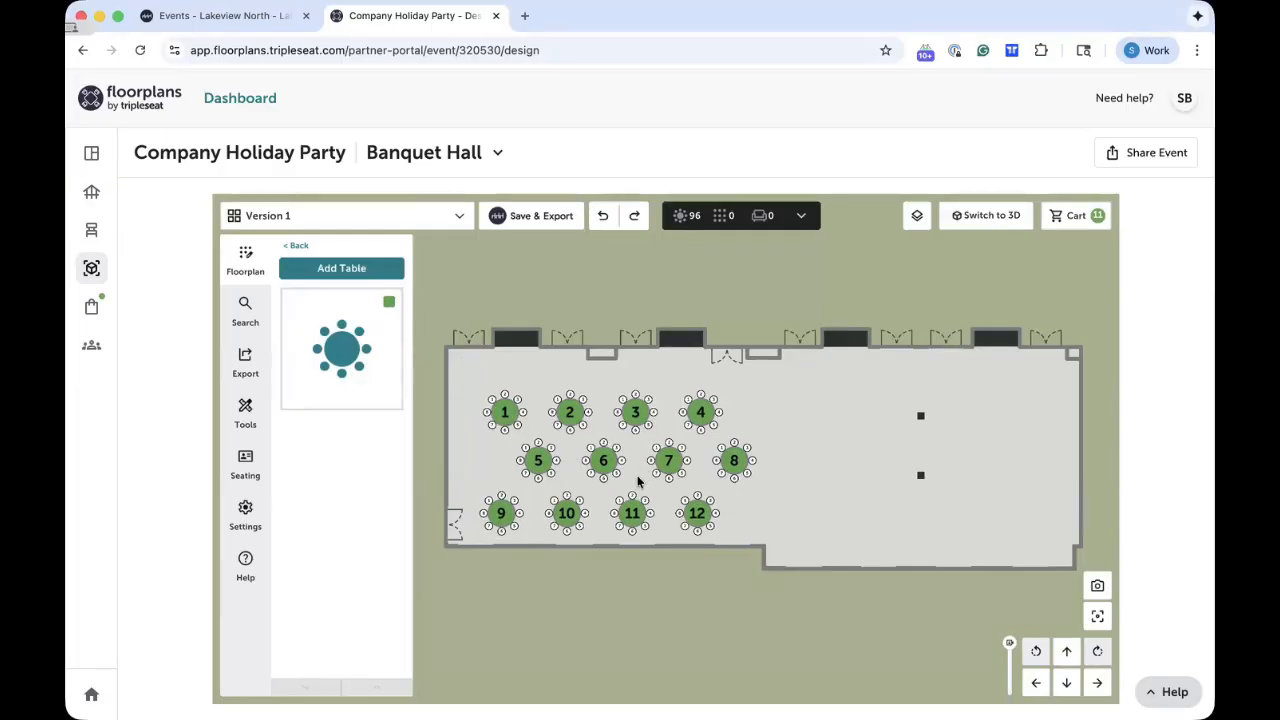
Delete all twelve guest tables from the Banquet Hall
left_click_drag(465, 394, 763, 546)
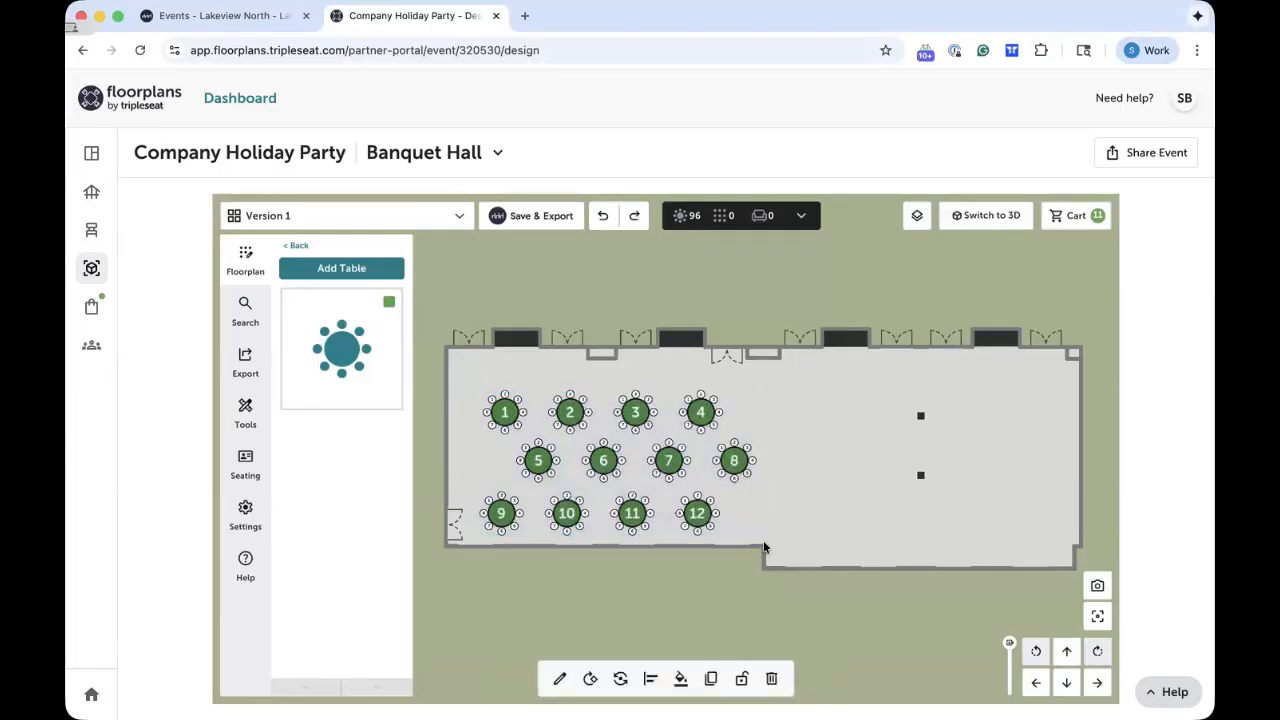
left_click(772, 679)
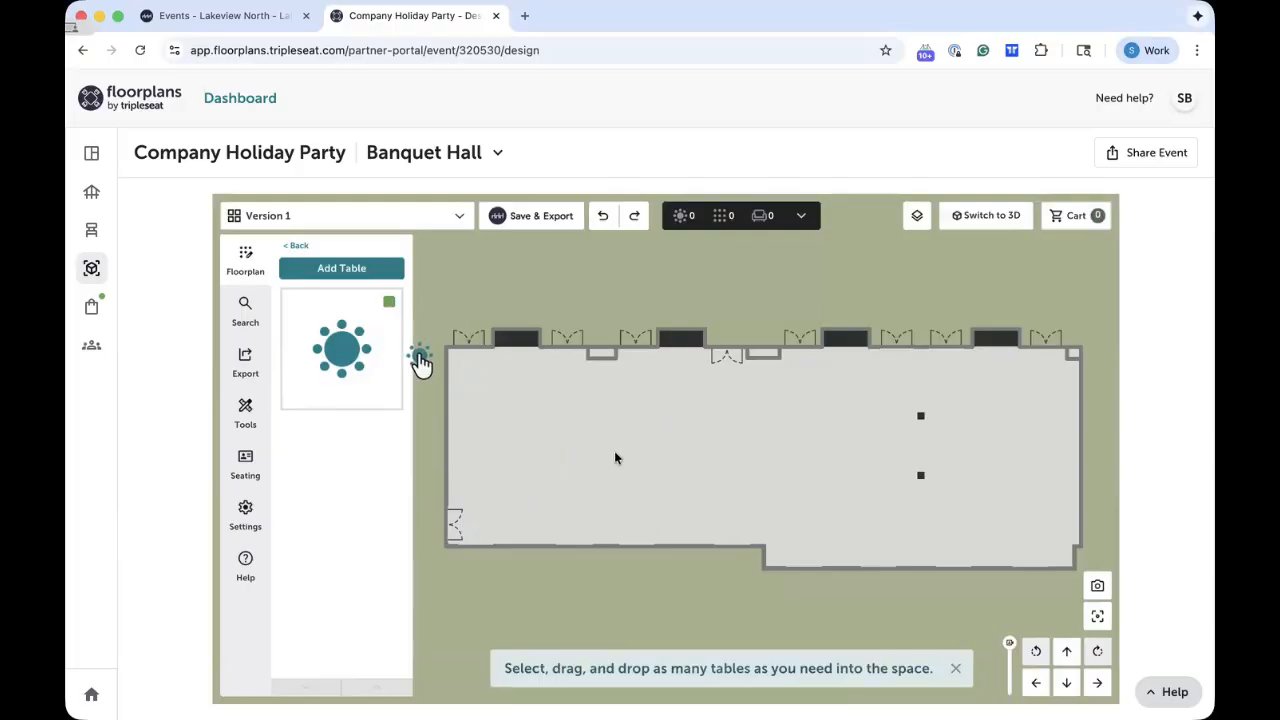
Fill the left part of the hall with an Aligned Grid of 60" round guest tables, five across and three deep, spaced 3 ft both ways
mouse_move(340, 350)
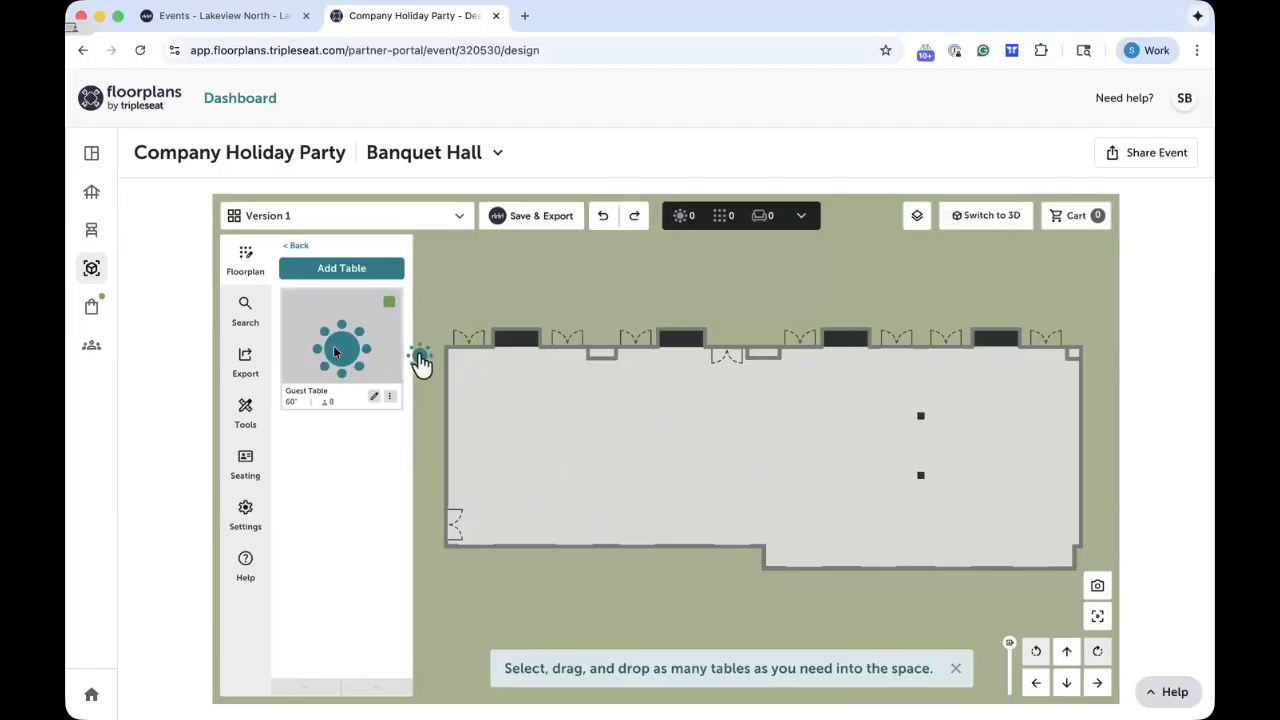
left_click(339, 348)
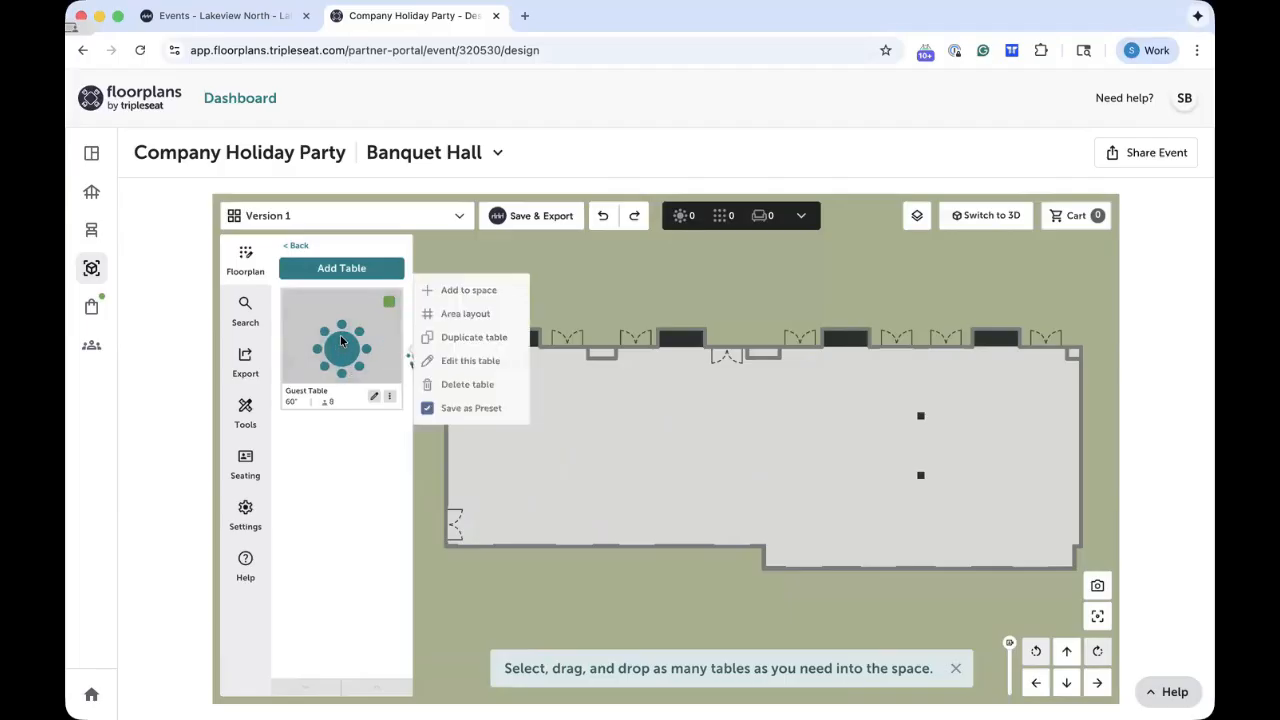
left_click(464, 316)
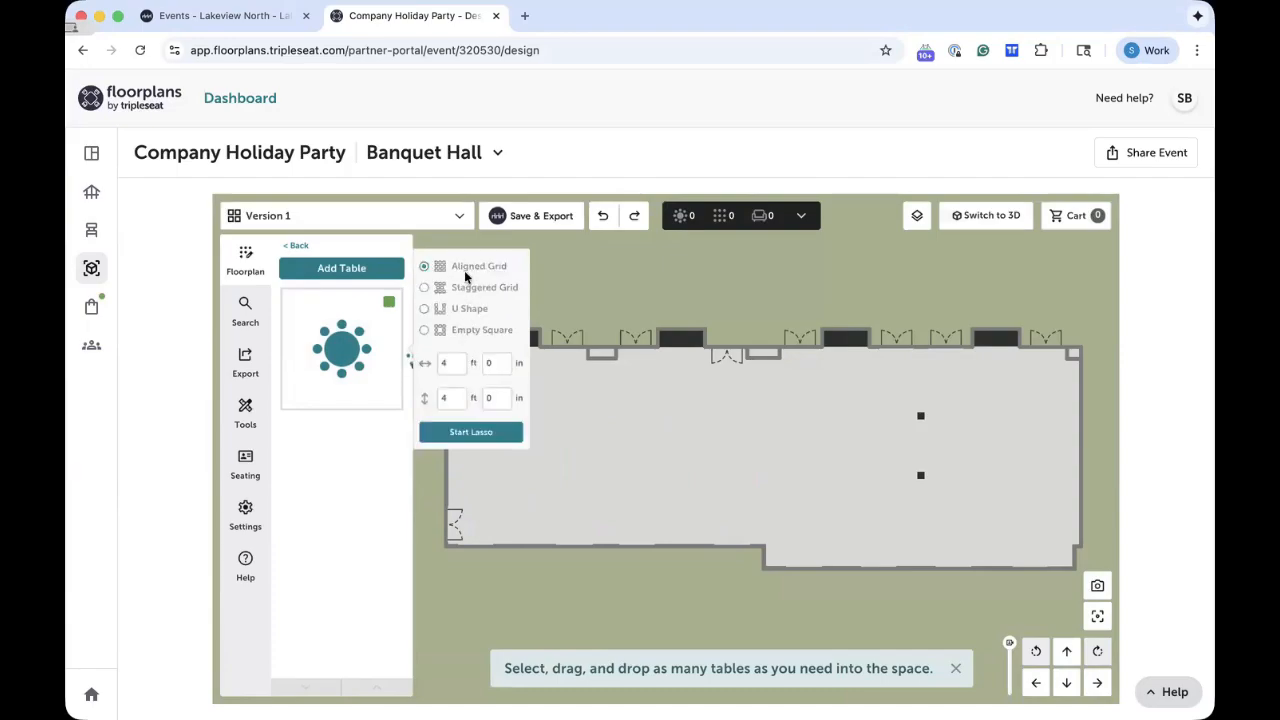
left_click(450, 372)
key("BackSpace")
type("3")
left_click(447, 400)
key("BackSpace")
type("3")
left_click(480, 432)
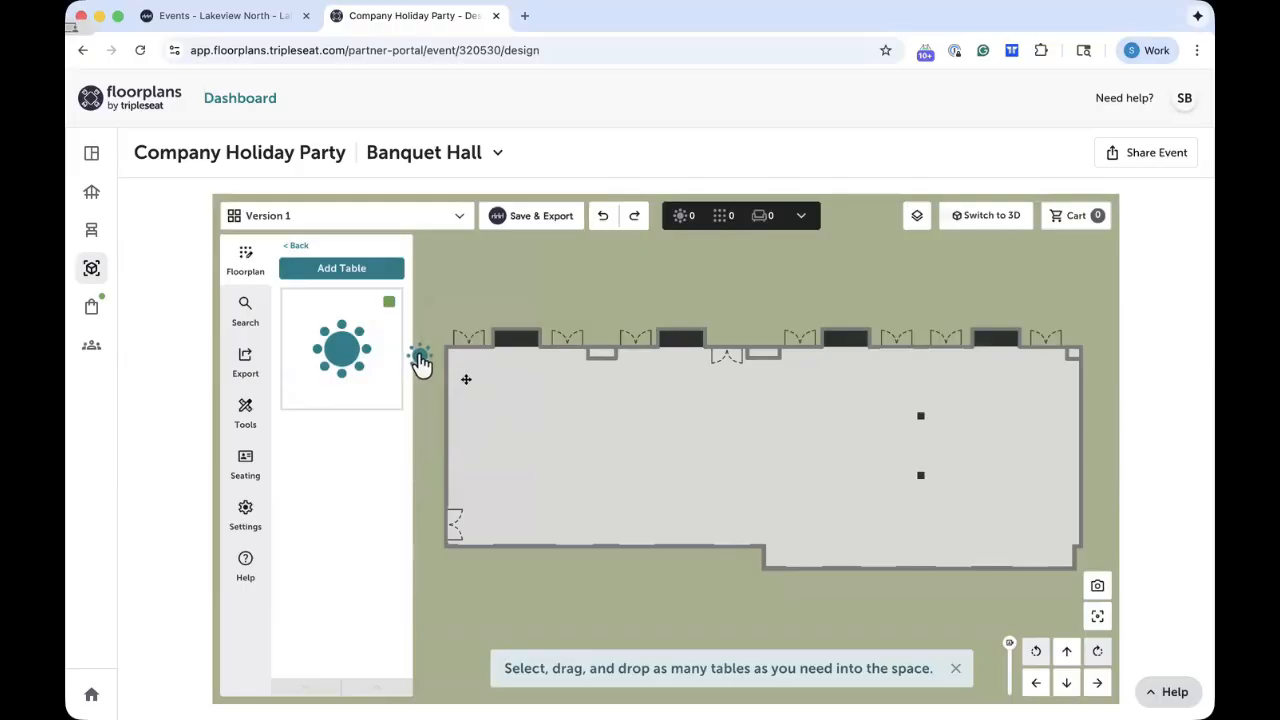
mouse_move(473, 365)
left_mouse_down()
mouse_move(486, 406)
mouse_move(548, 482)
mouse_move(784, 534)
left_mouse_up()
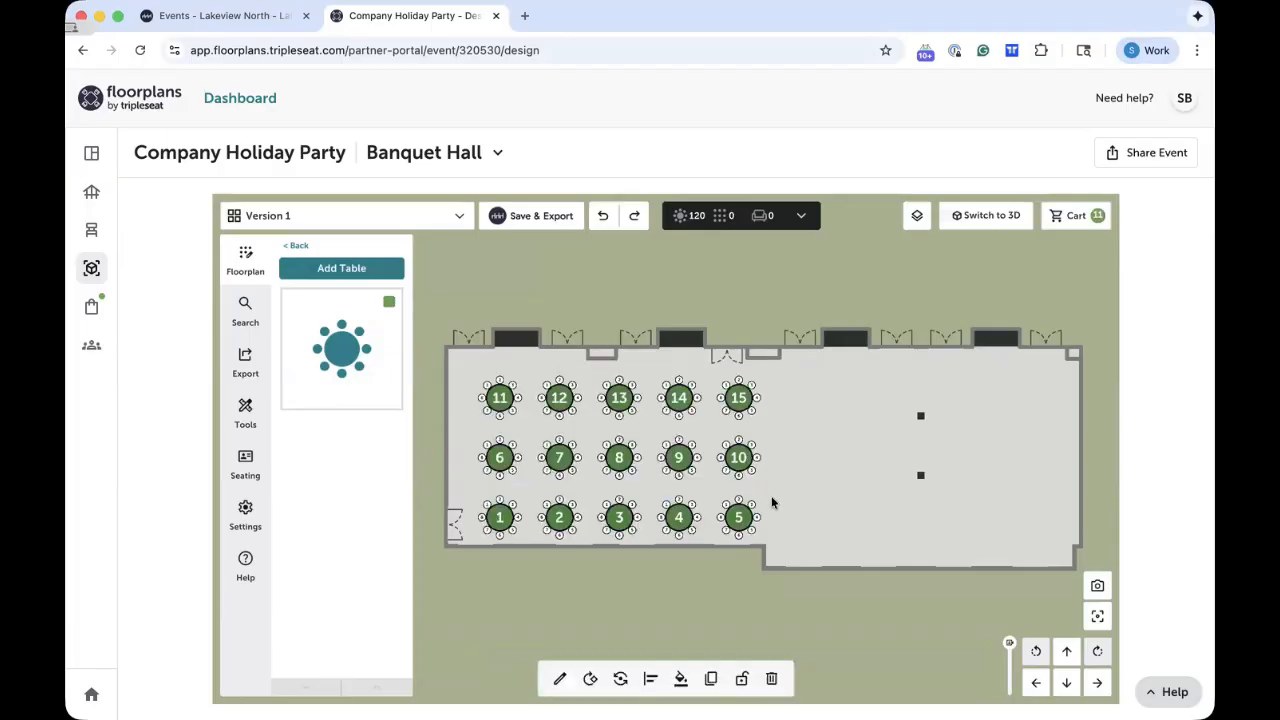
left_click(365, 348)
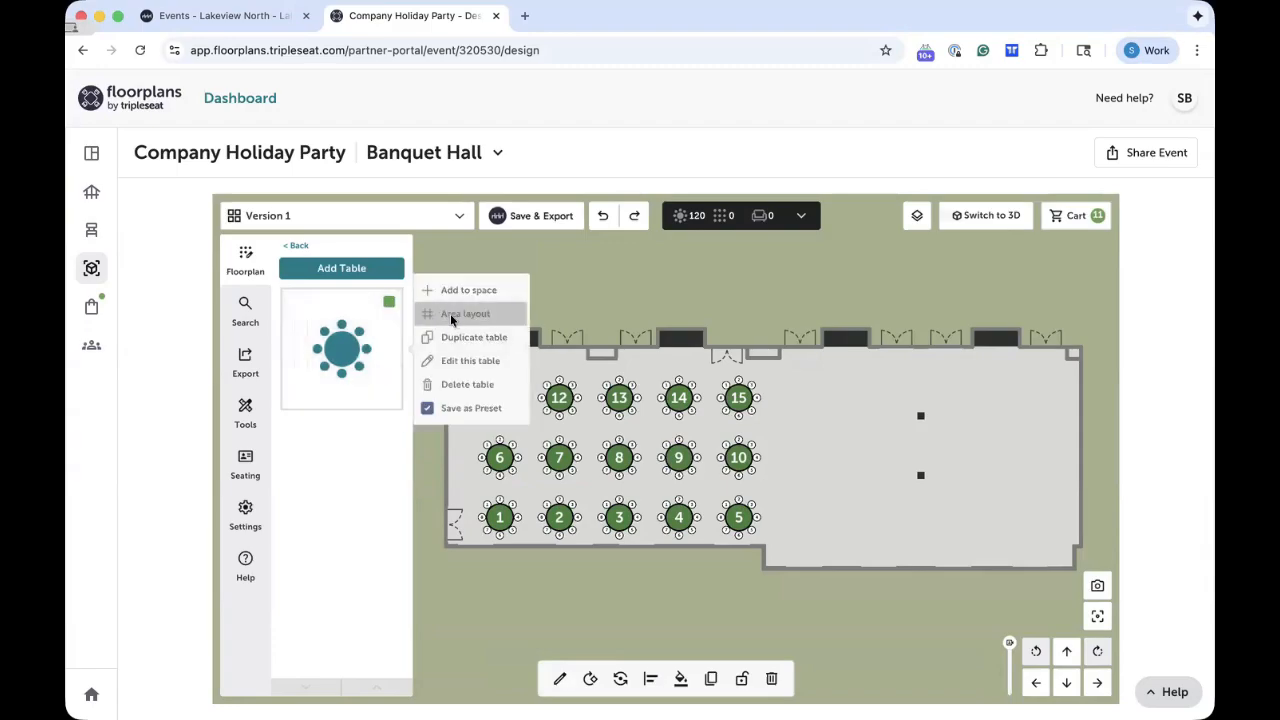
left_click(788, 510)
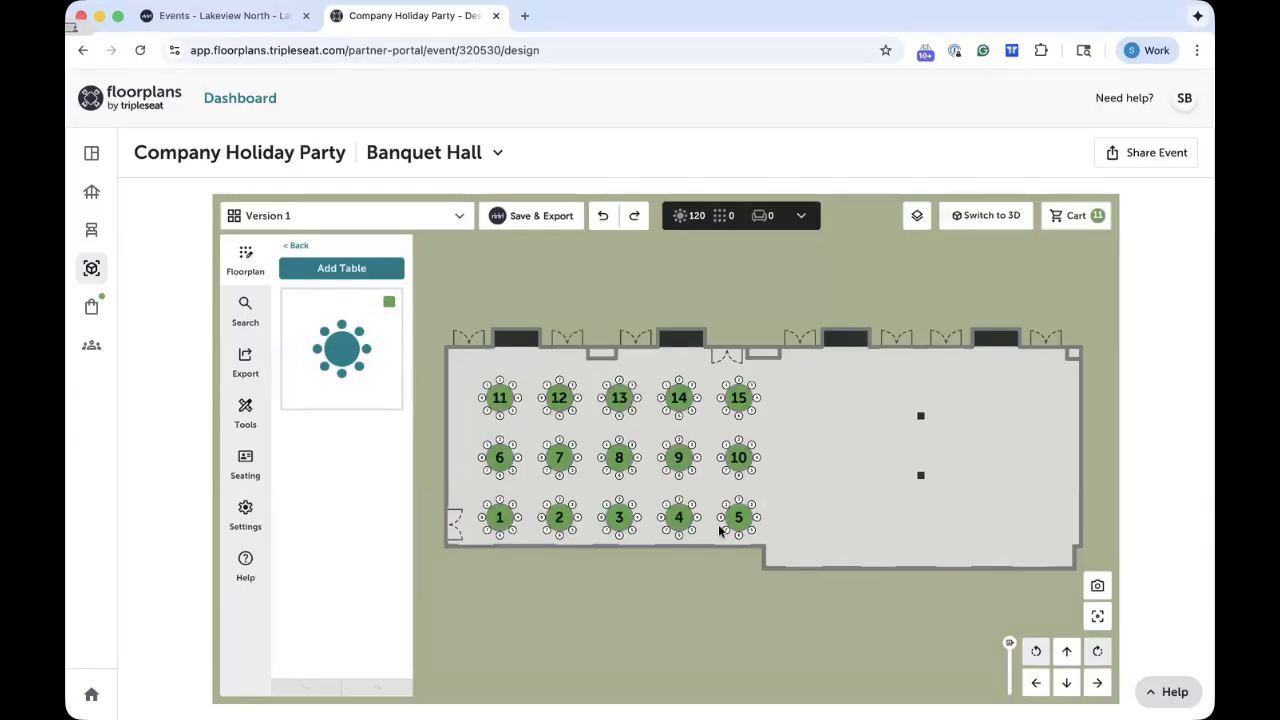
Nudge the whole grid of fifteen tables slightly up and to the right within the hall
left_click_drag(463, 380, 771, 536)
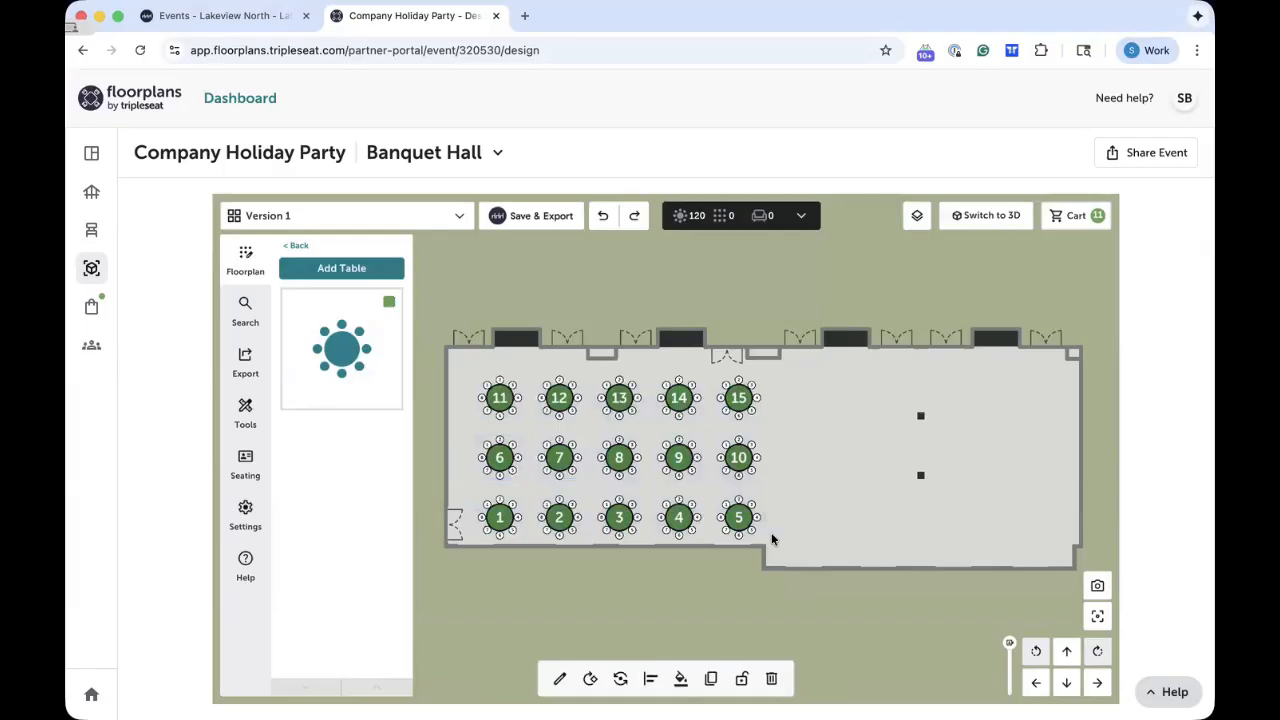
key("Up")
key("Up")
key("Up")
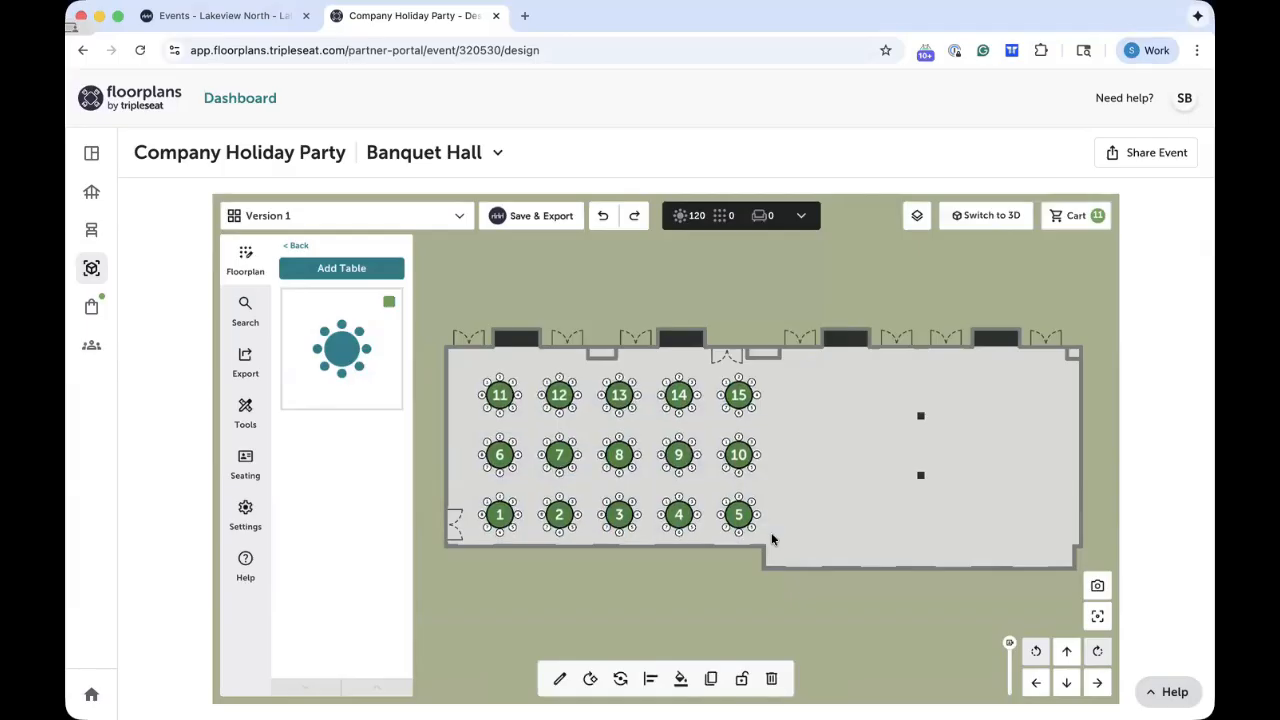
key("Right")
key("Right")
key("Right")
key("Up")
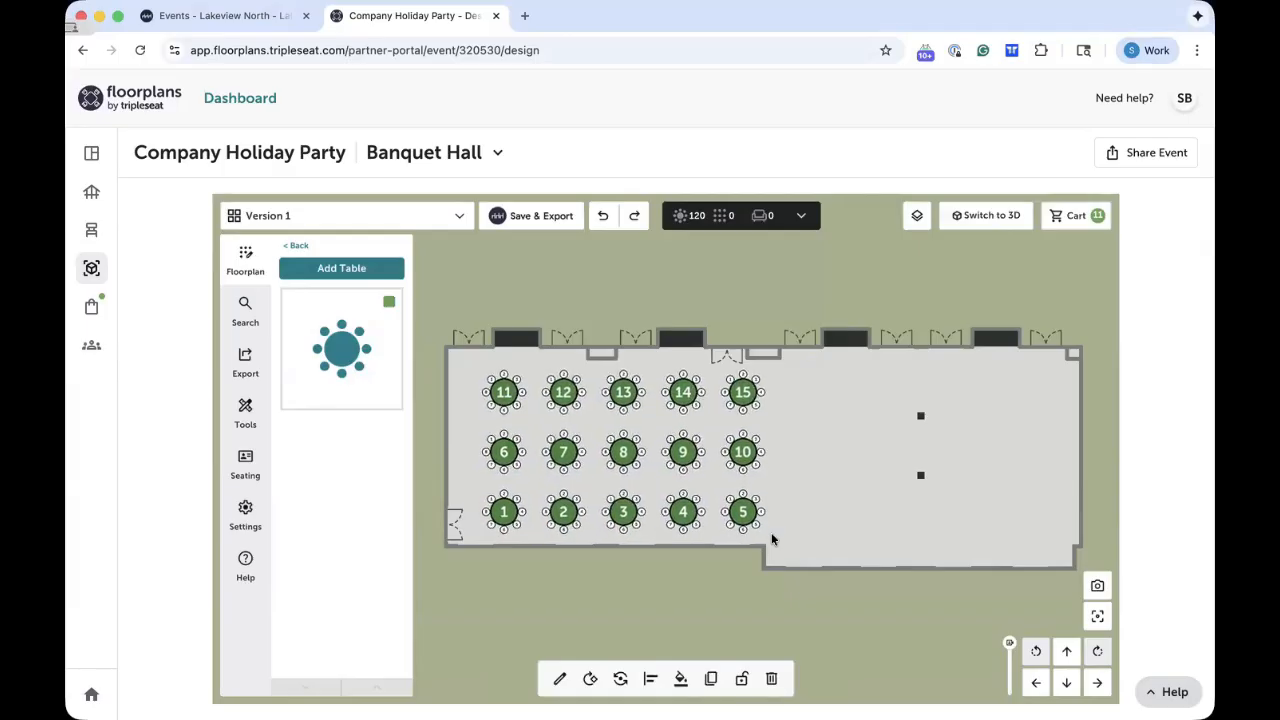
key("Left")
key("Left")
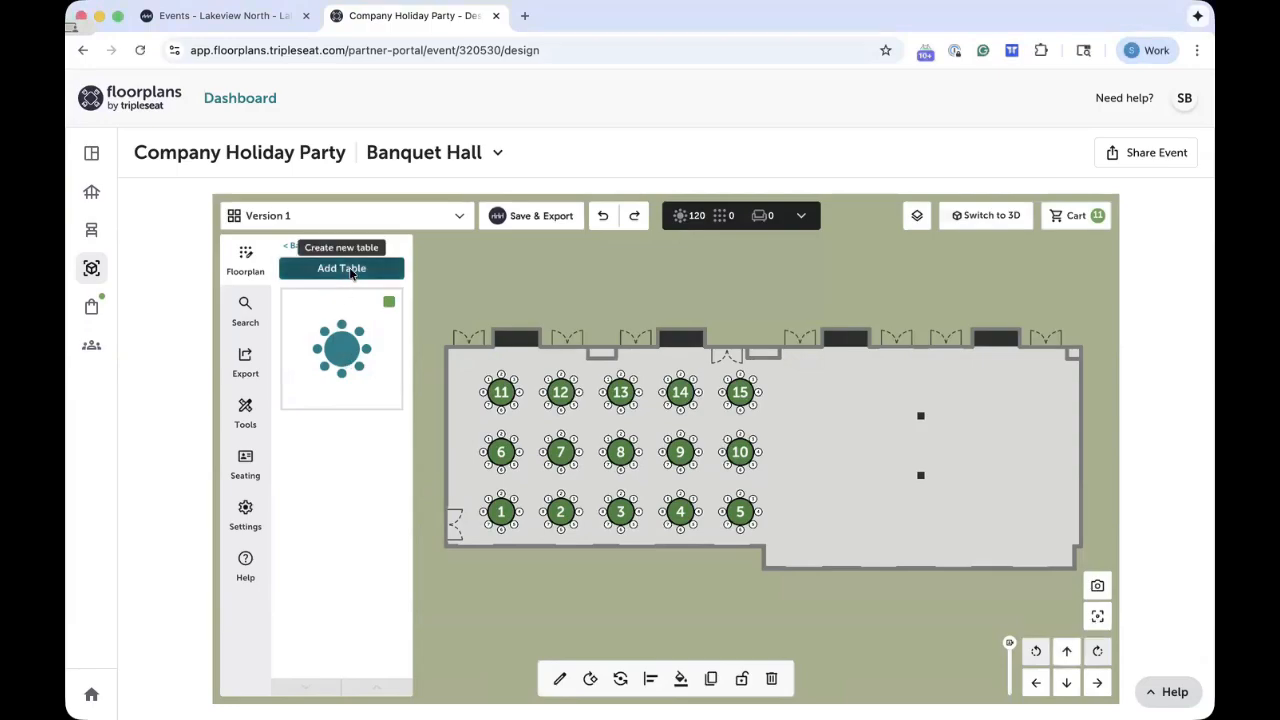
Start a new Guest Table with a Rectangle shape and set its size to 72" x 36"
left_click(349, 267)
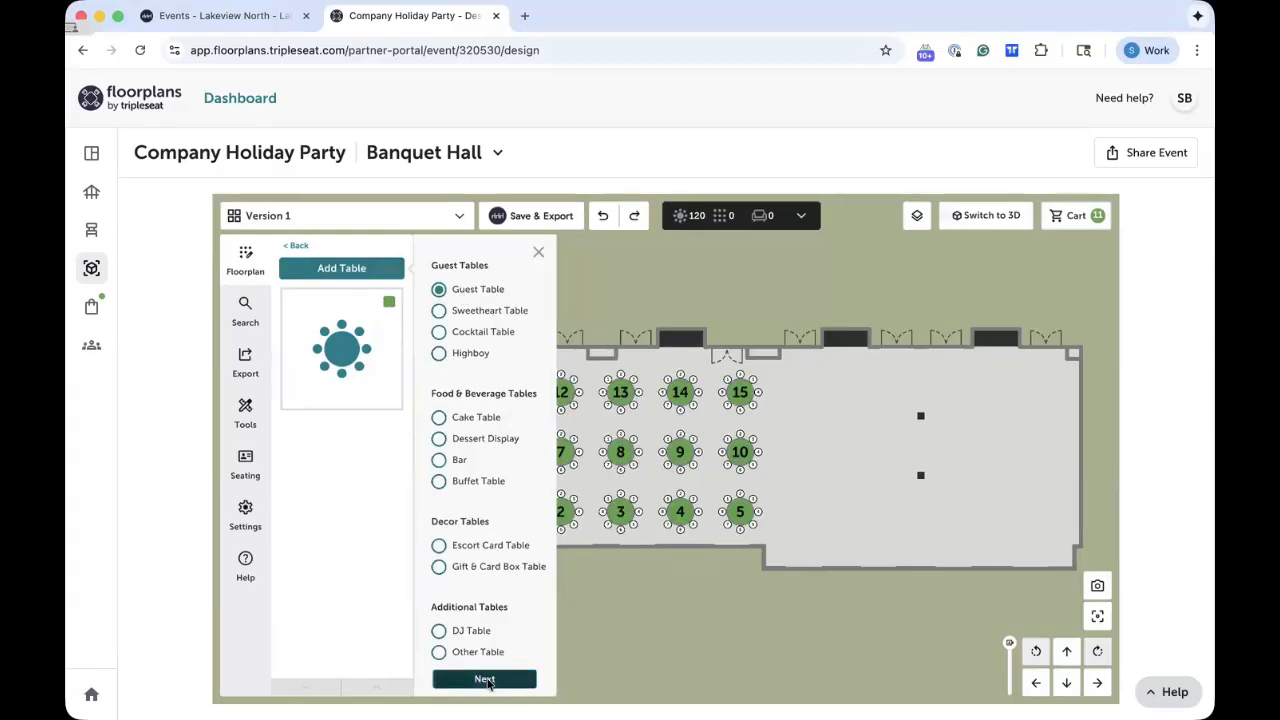
left_click(484, 679)
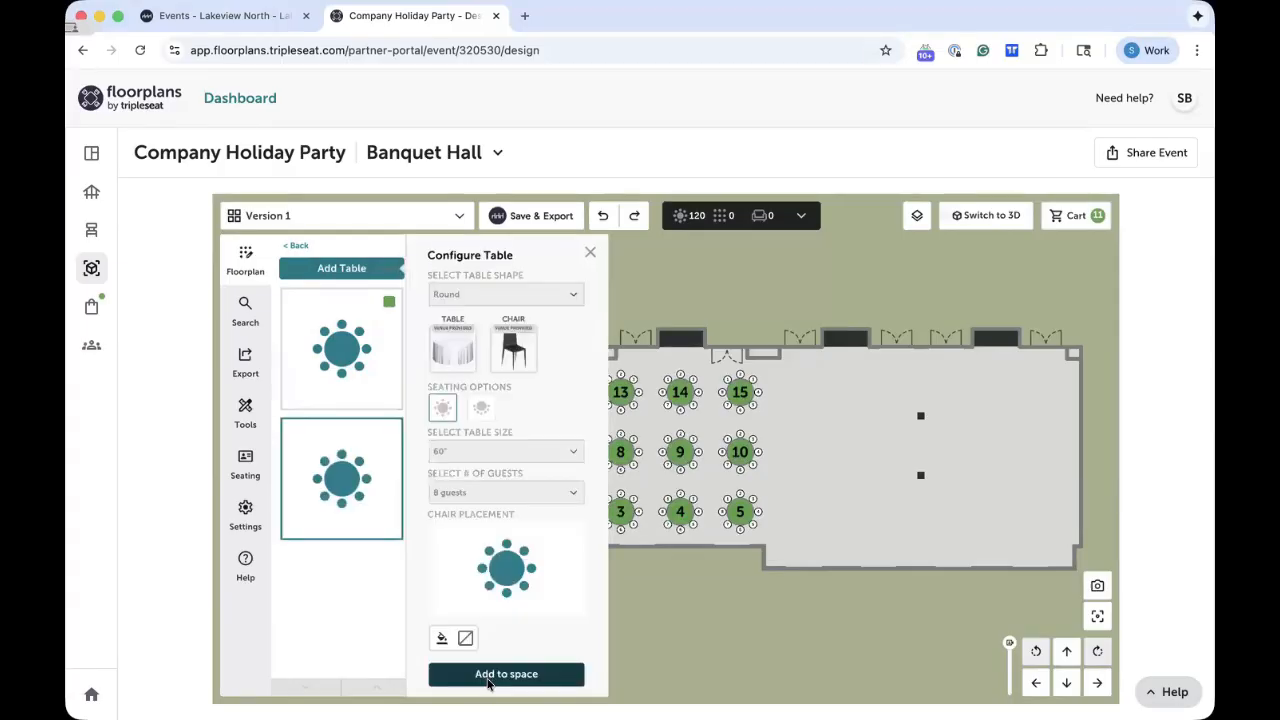
left_click(480, 292)
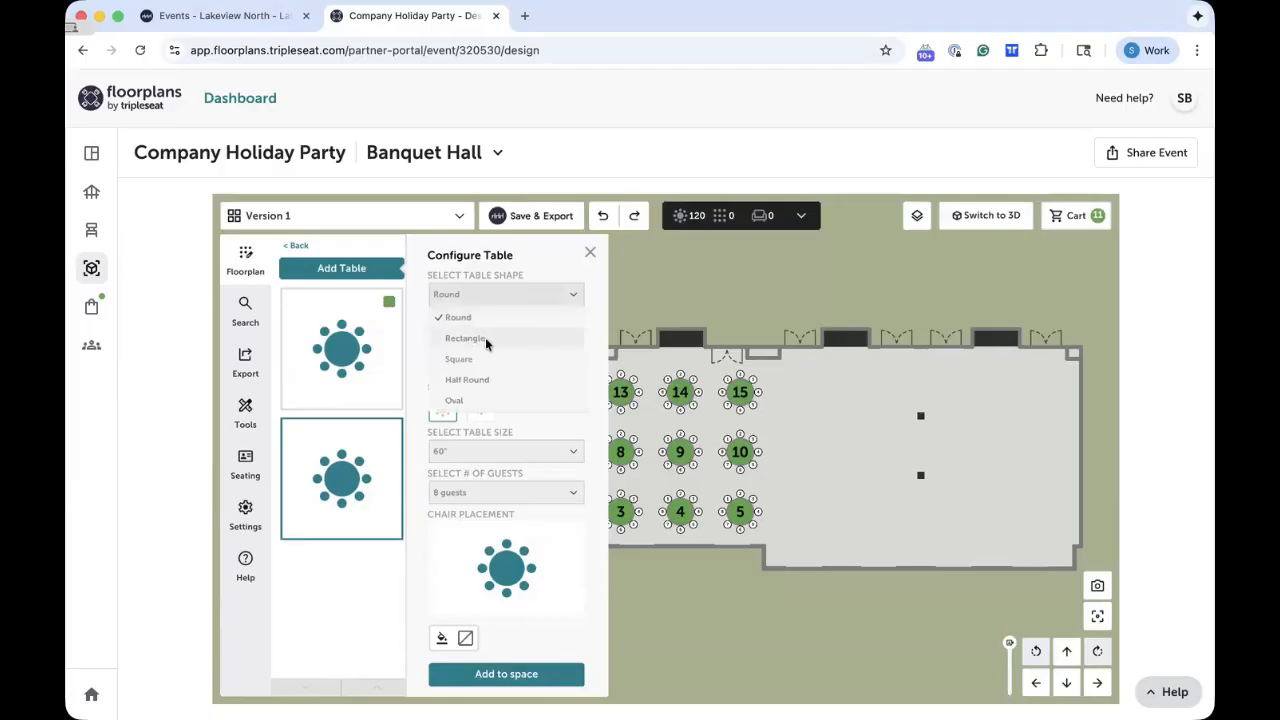
left_click(486, 341)
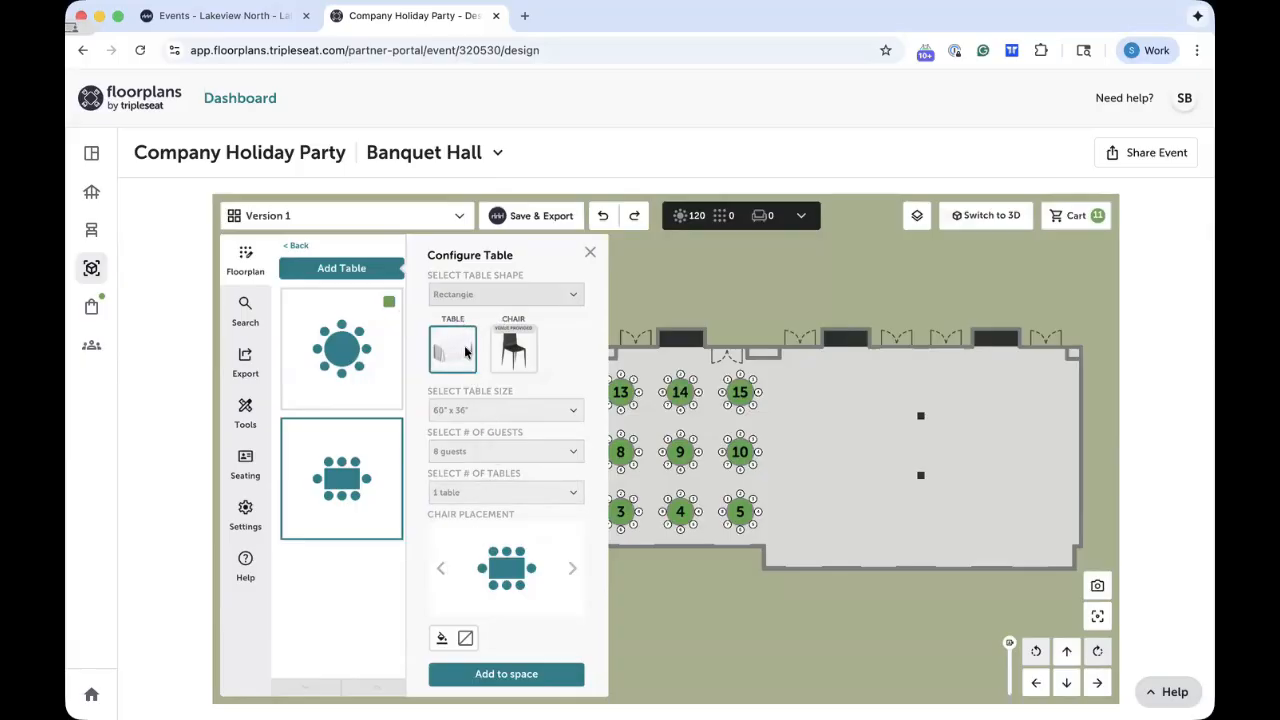
left_click(509, 410)
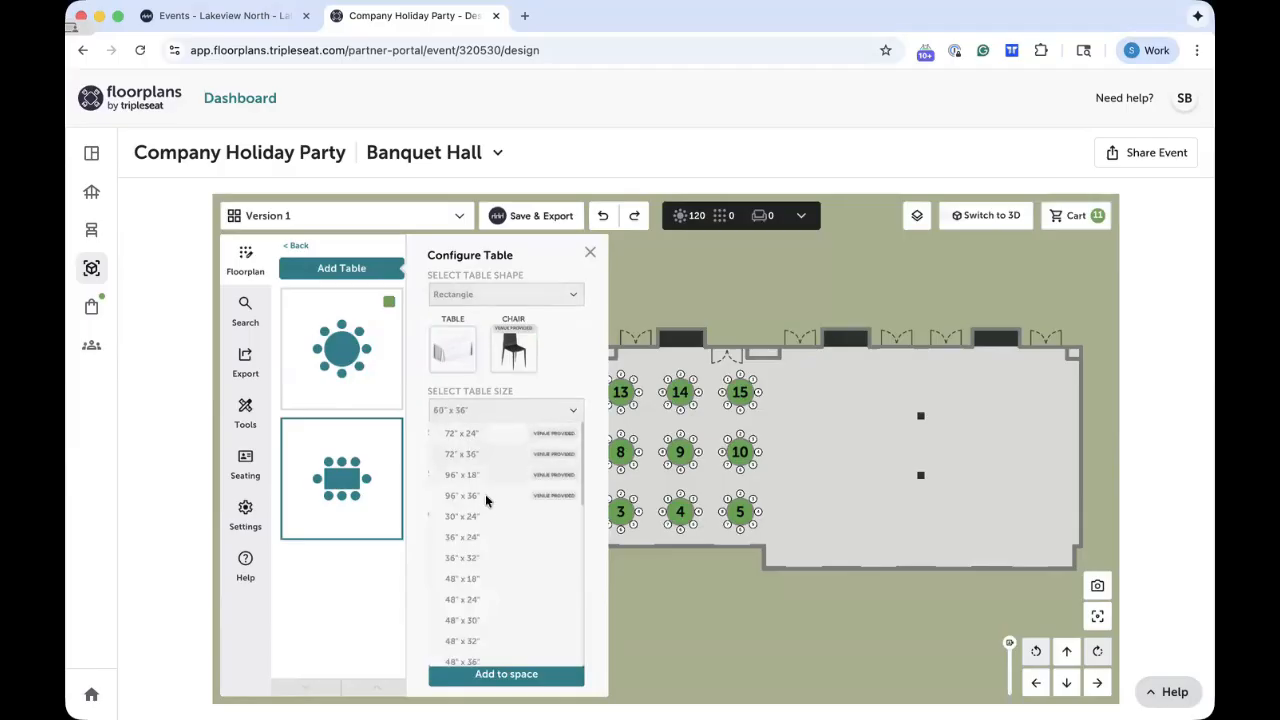
left_click(477, 454)
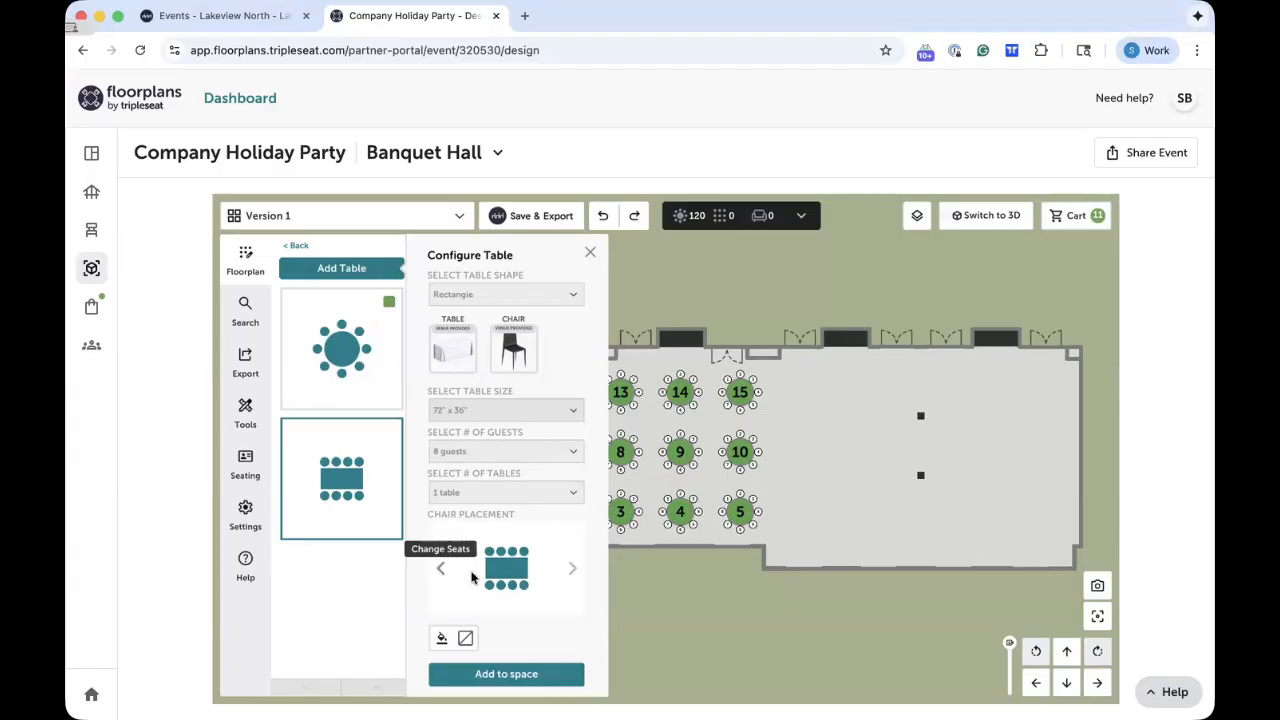
Preview the alternative chair placements for the eight-guest rectangular table and return to four chairs on each long side
left_click(574, 570)
left_click(574, 570)
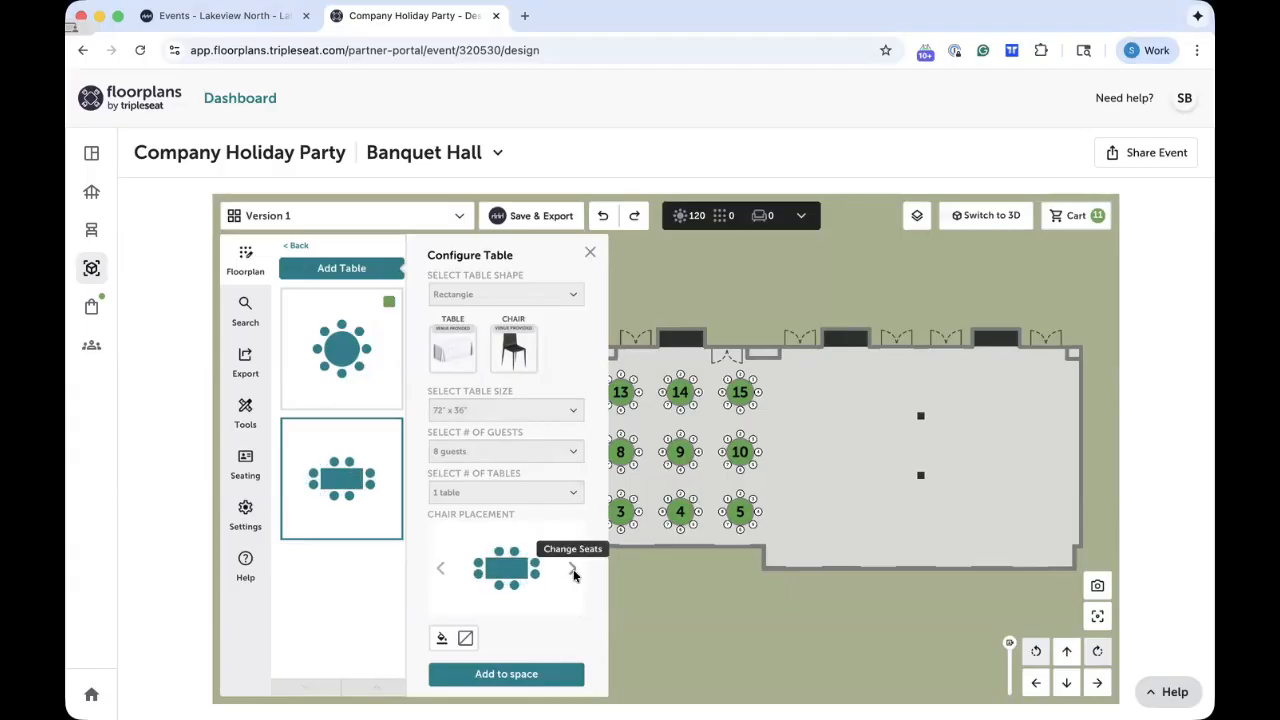
left_click(573, 569)
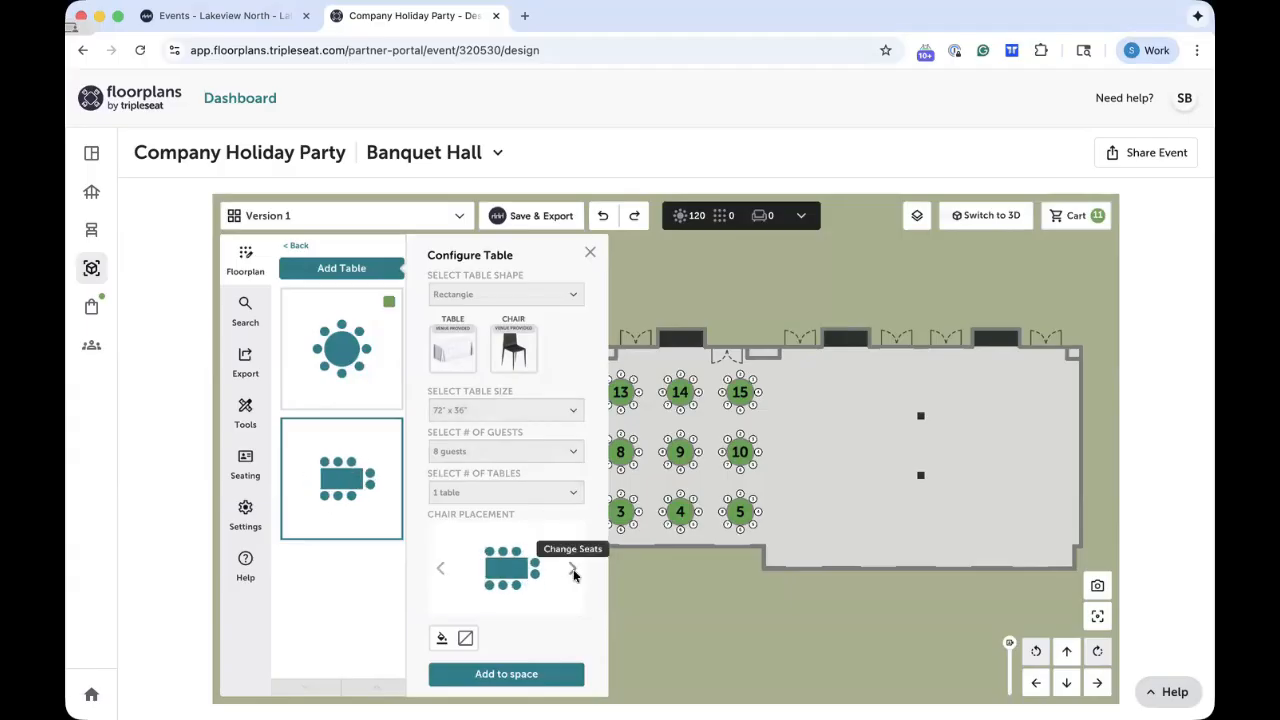
left_click(441, 569)
left_click(441, 569)
left_click(441, 569)
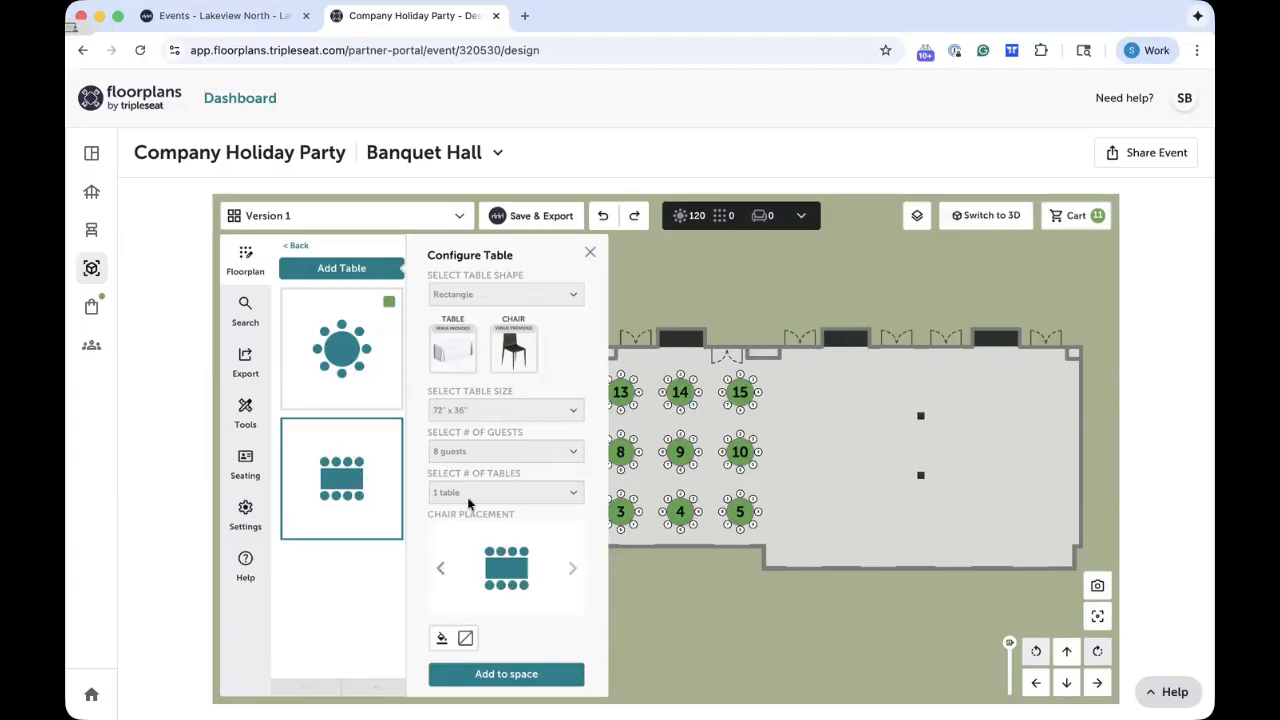
Set the rectangular table to 4 guests with all the chairs along one long side
left_click(489, 452)
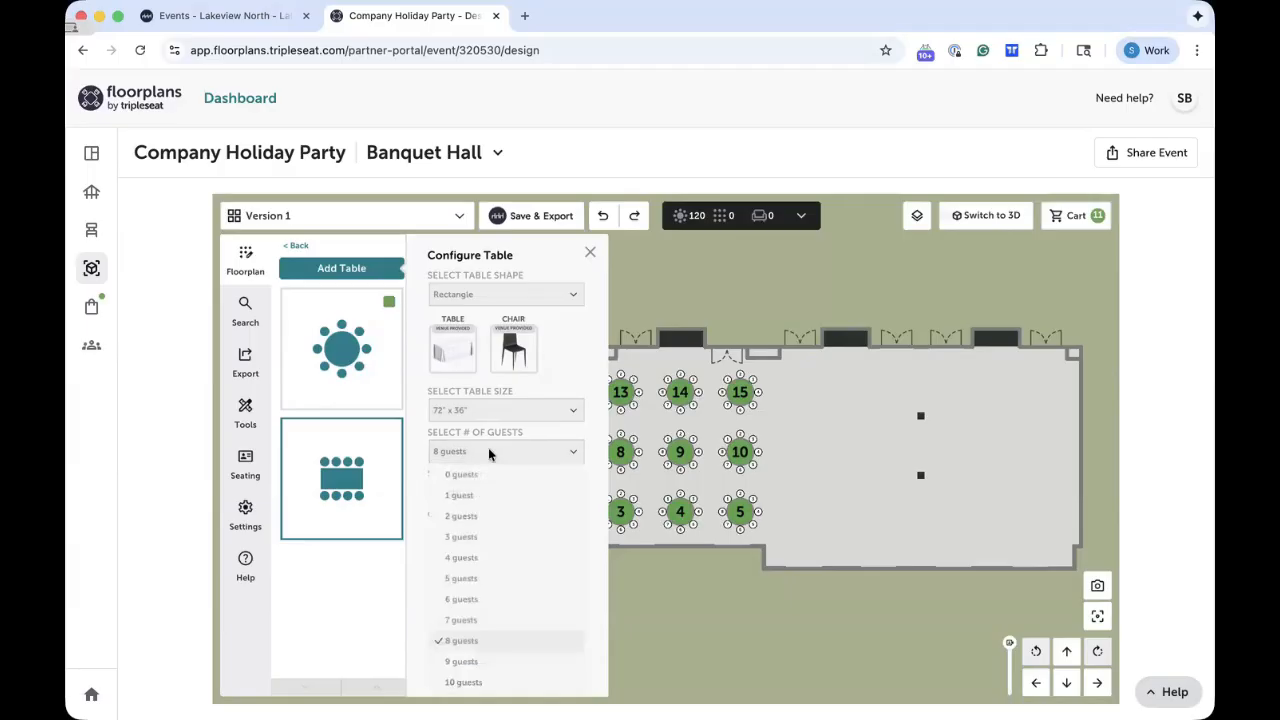
left_click(484, 558)
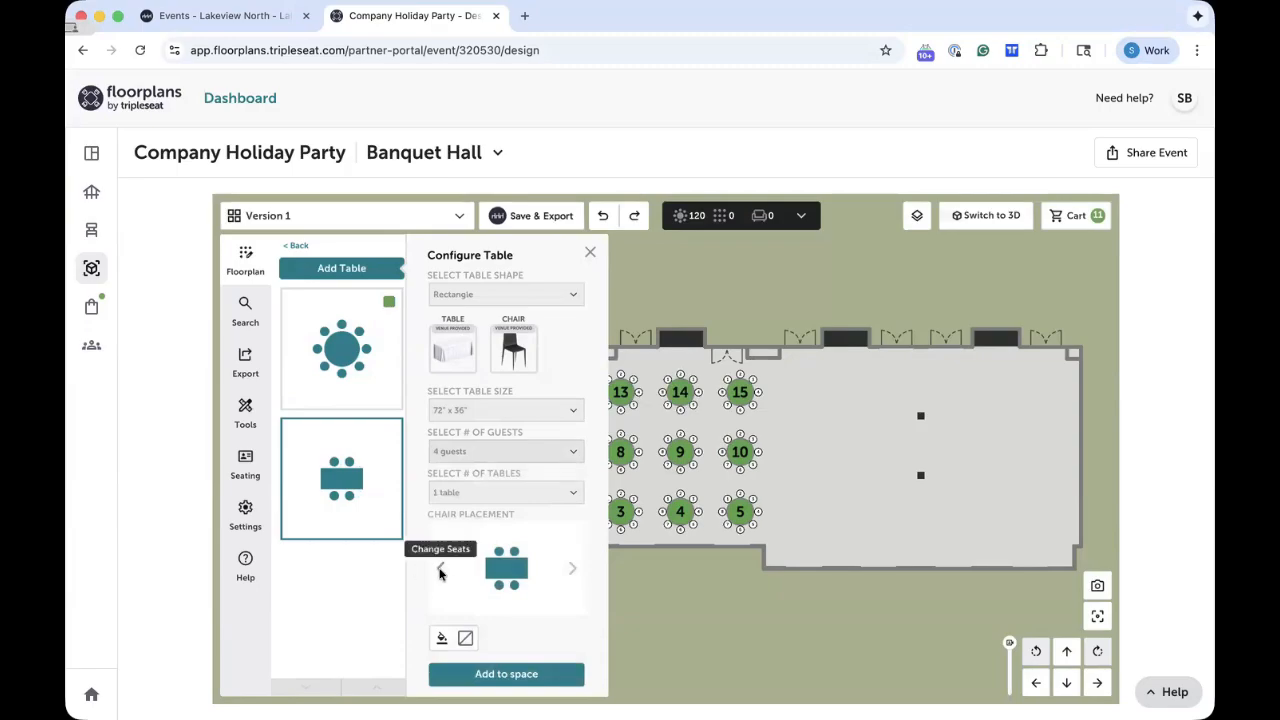
left_click(440, 566)
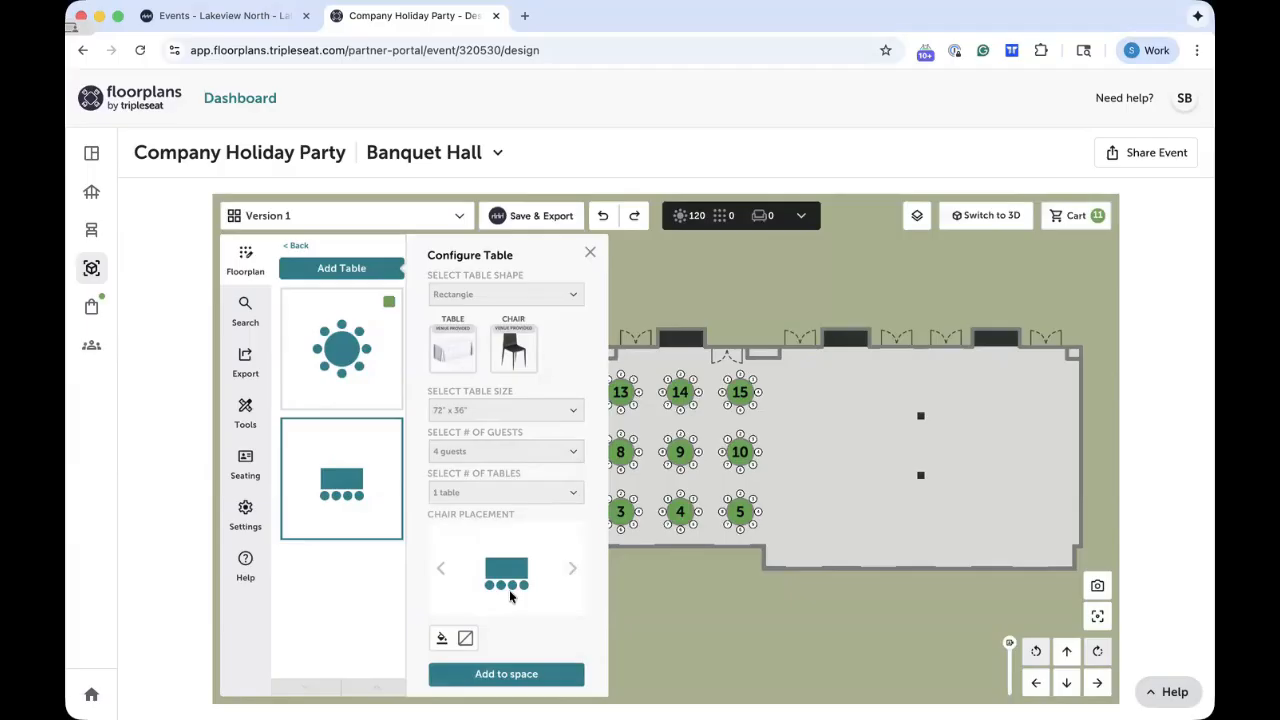
left_click(465, 640)
left_click(502, 645)
Place three of the rectangular 72" x 36" tables in a horizontal row to the right of table 5
left_click(506, 681)
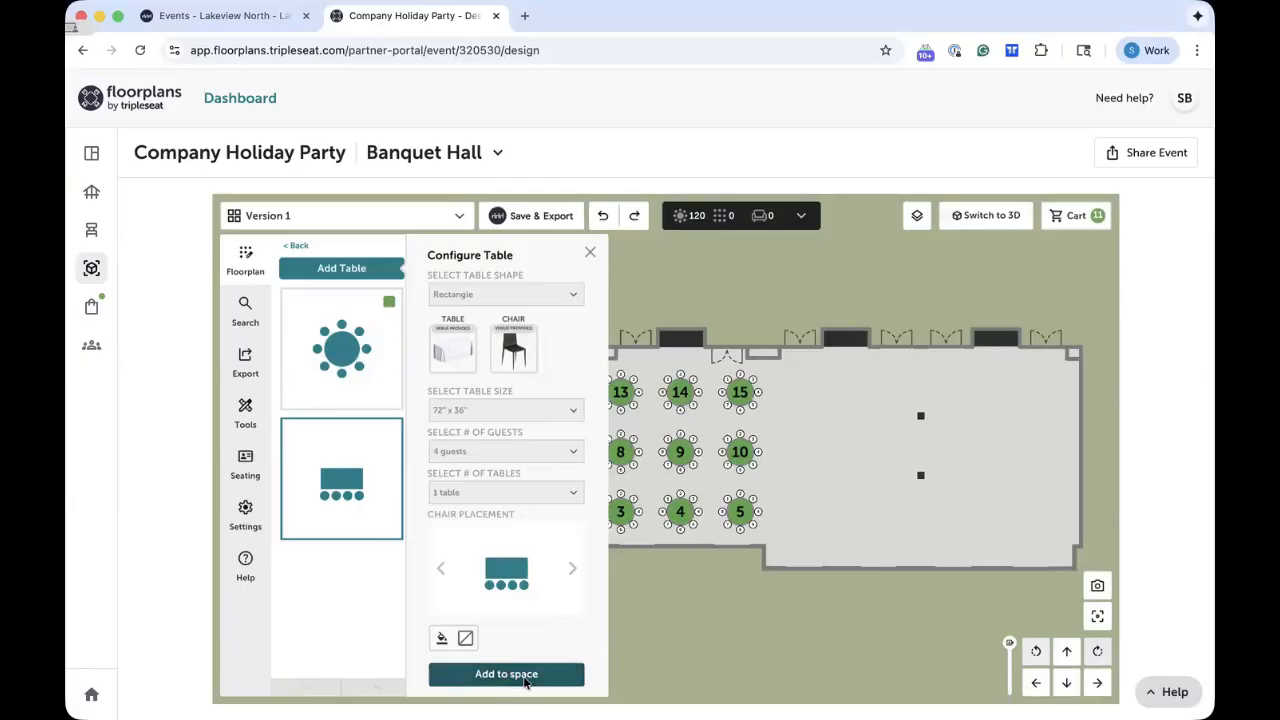
left_click(812, 513)
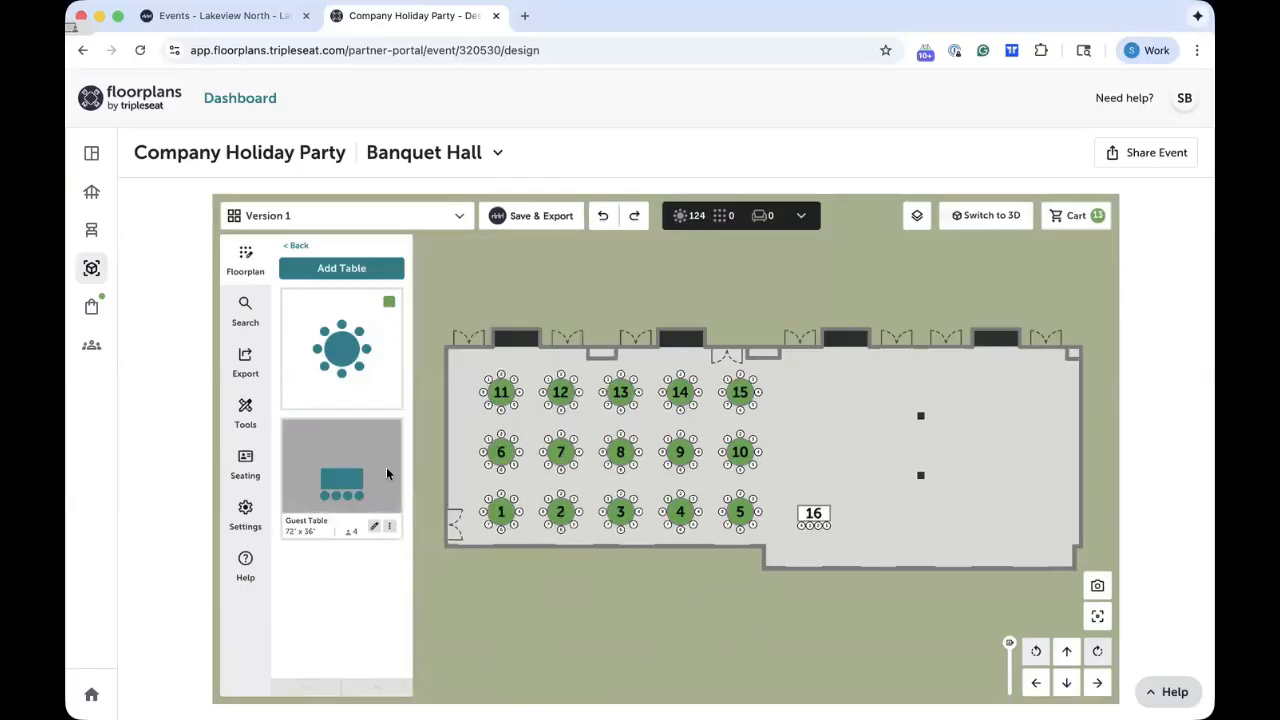
left_click(853, 514)
left_click(455, 474)
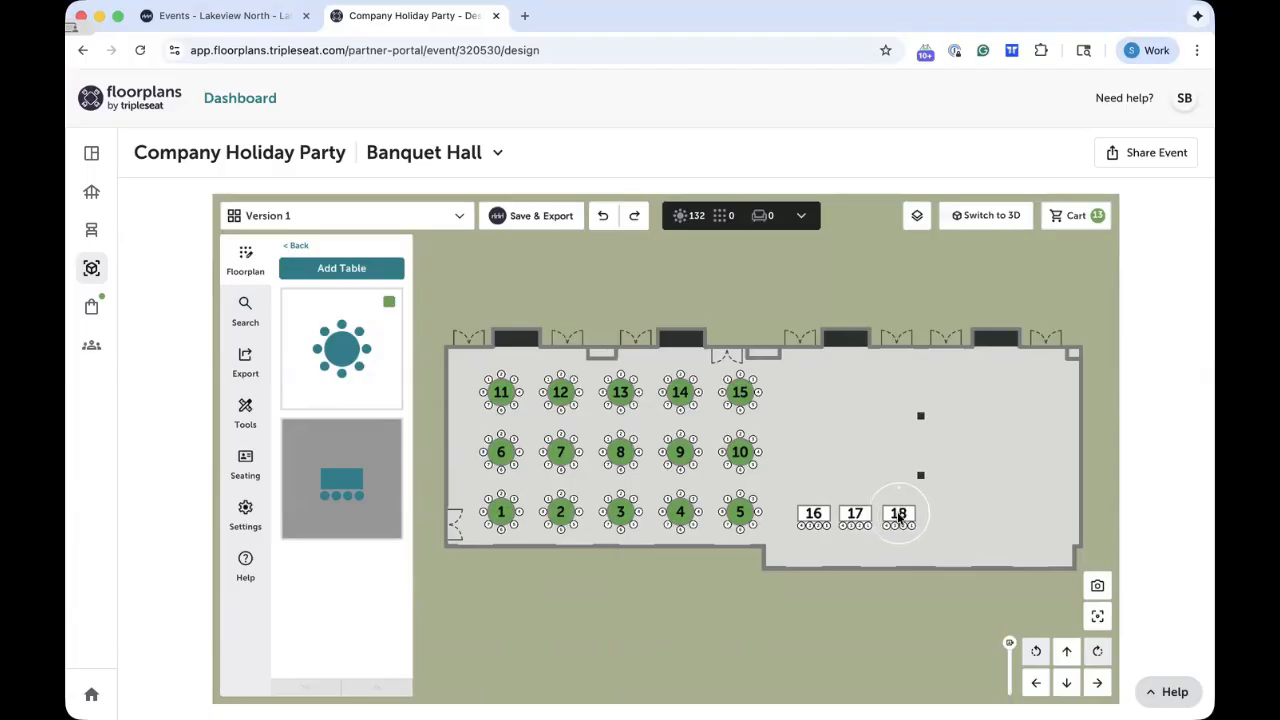
left_click(899, 516)
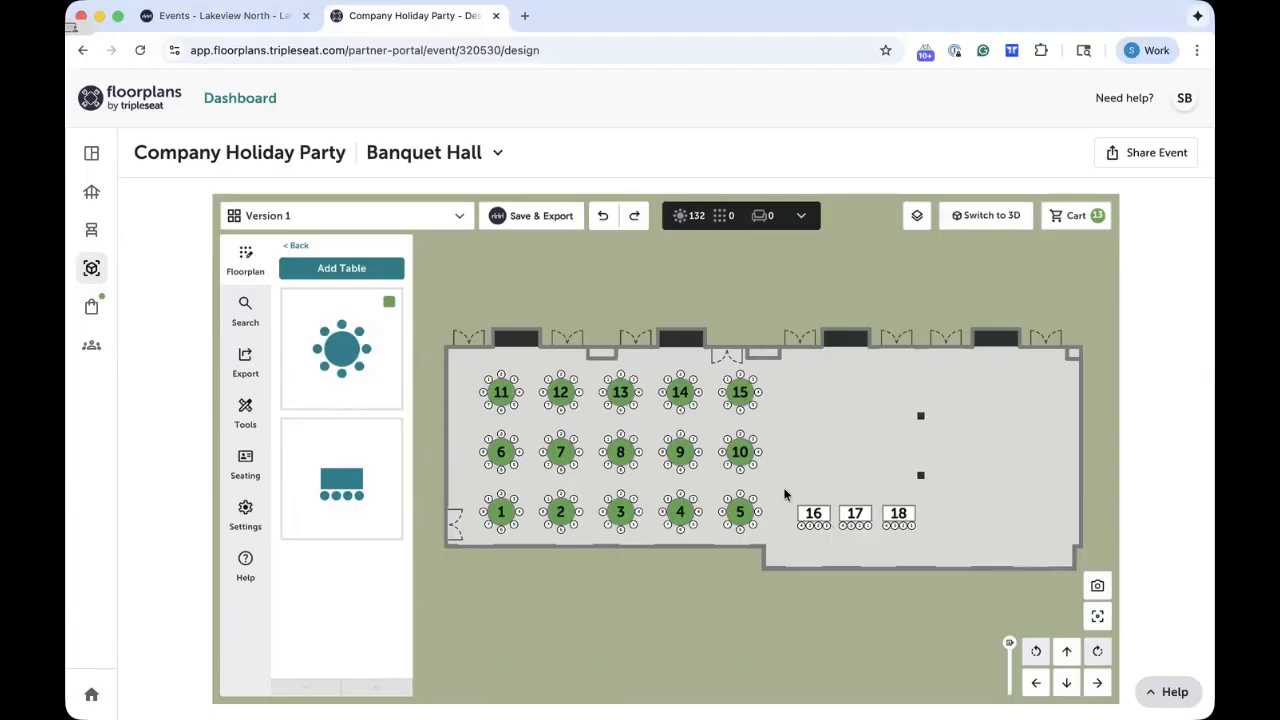
Space tables 16, 17 and 18 evenly horizontally at 0 ft so they join end to end
left_click_drag(784, 488, 927, 552)
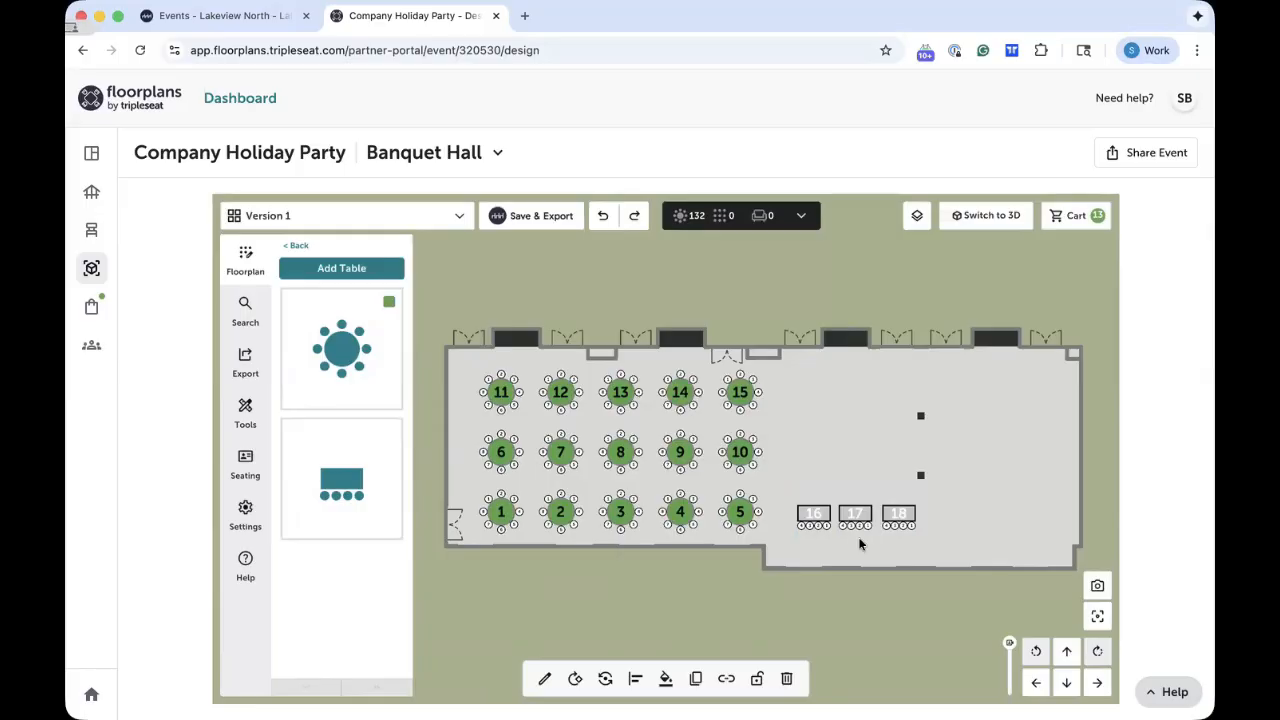
left_click(634, 680)
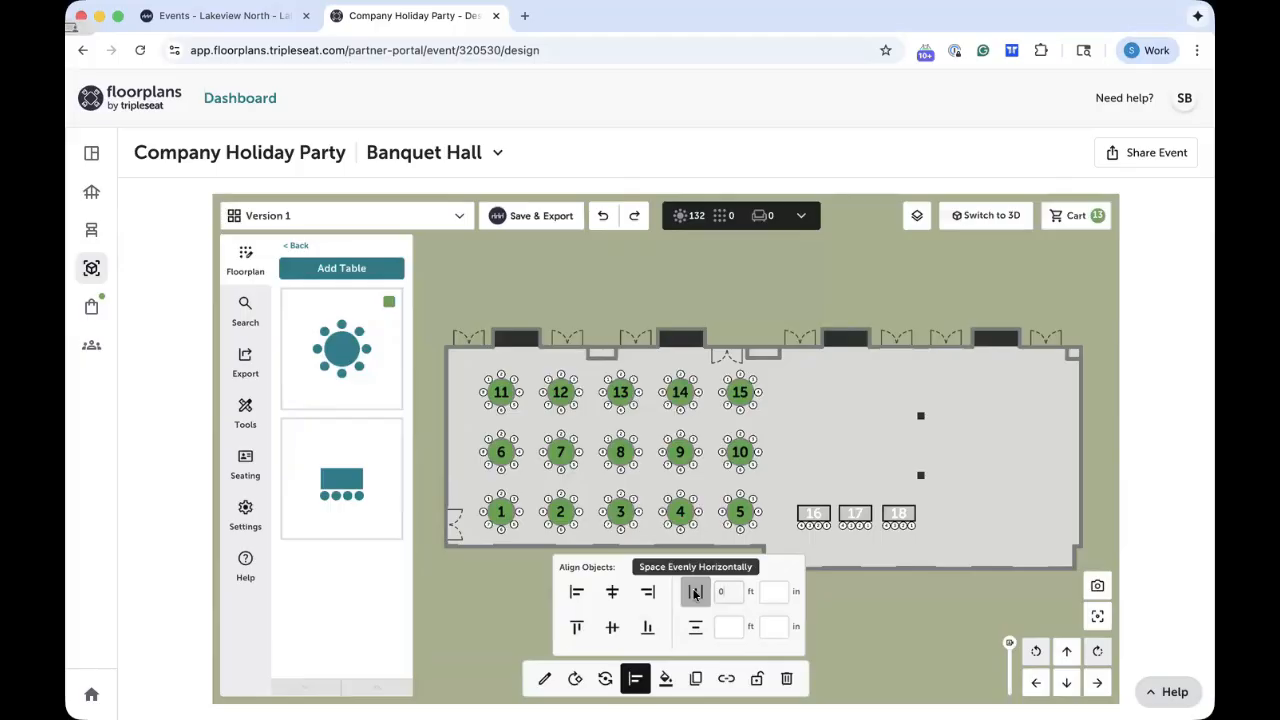
left_click(696, 592)
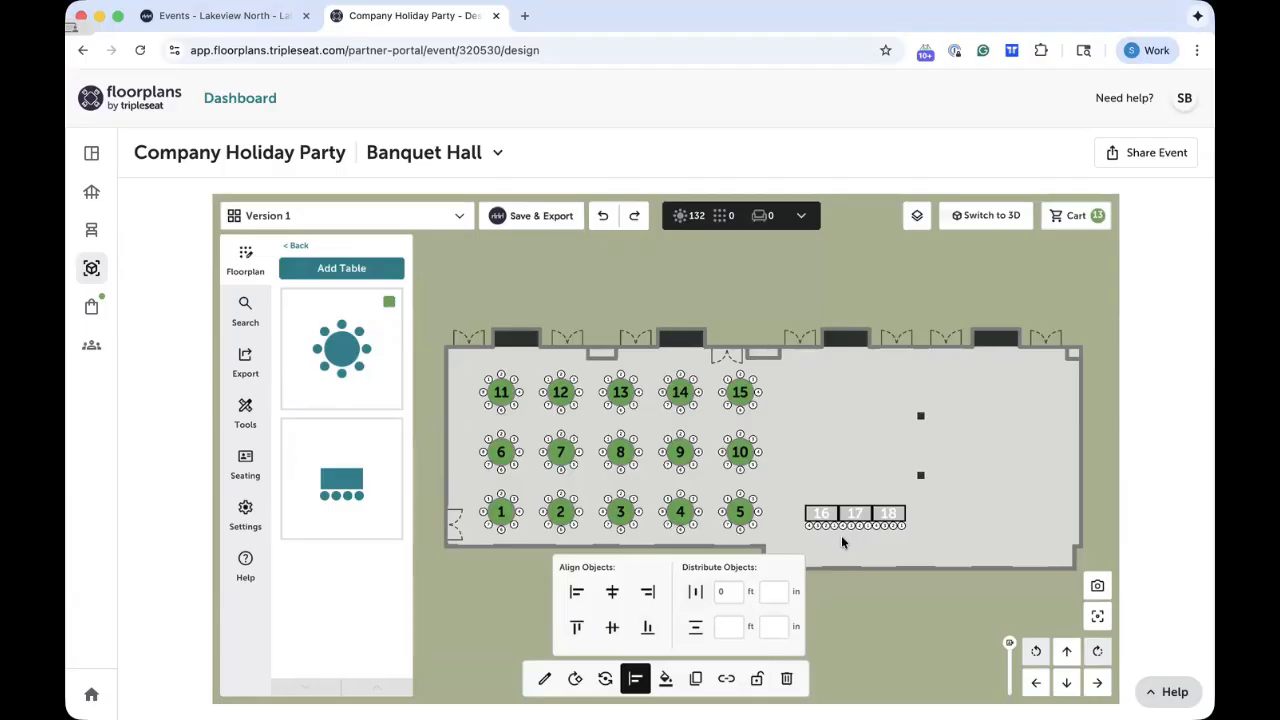
Rotate the three joined tables as a group to vertical with chairs facing right, and move them just right of table 10
left_click(610, 681)
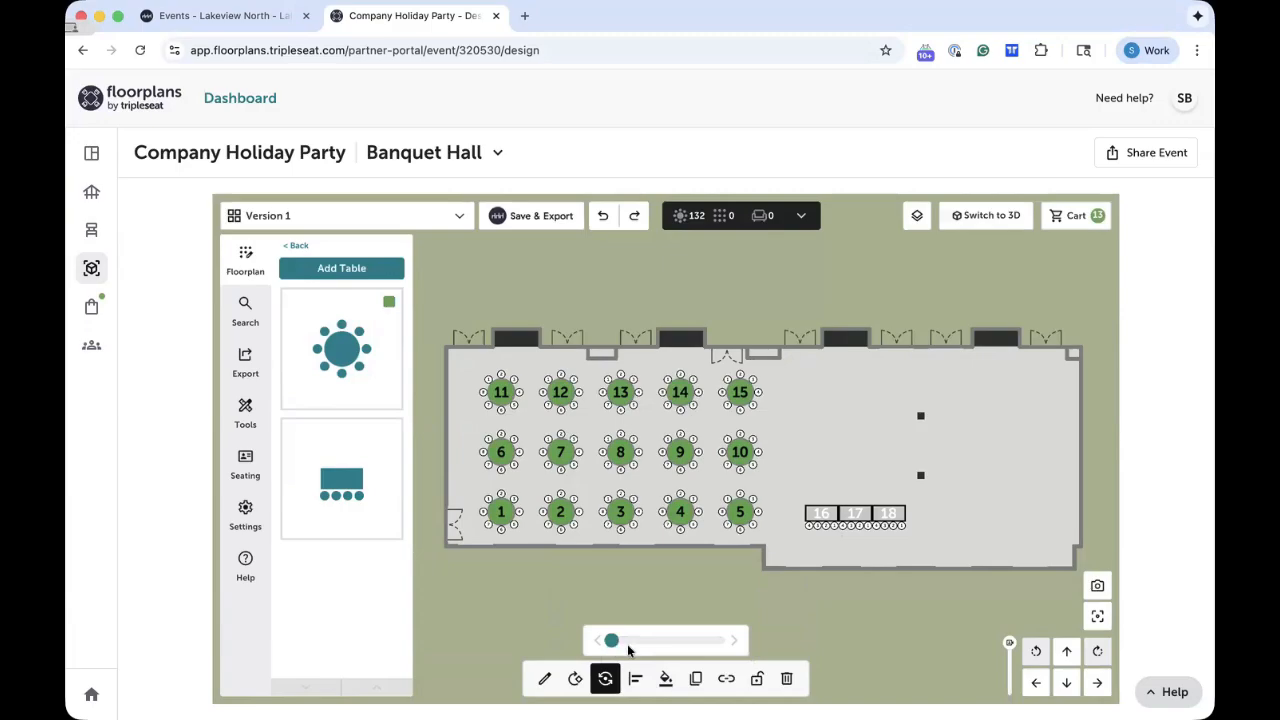
left_click_drag(611, 640, 696, 640)
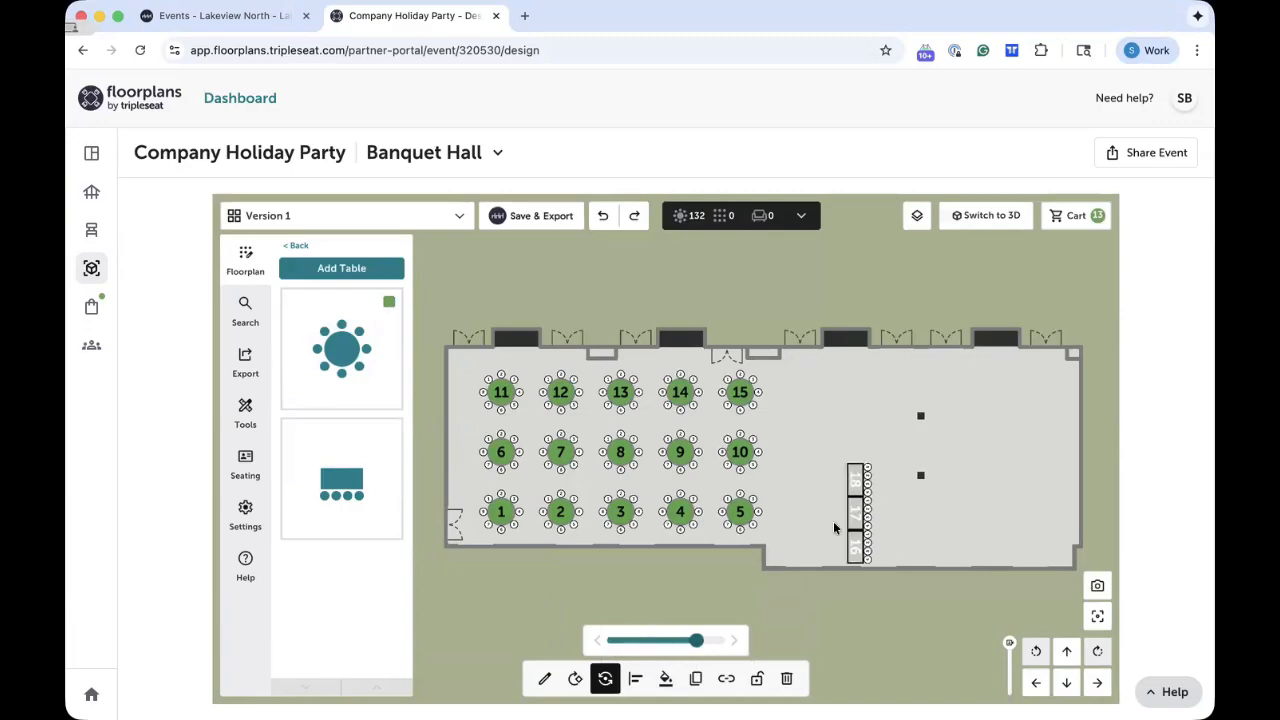
left_click_drag(852, 513, 800, 455)
left_click(948, 561)
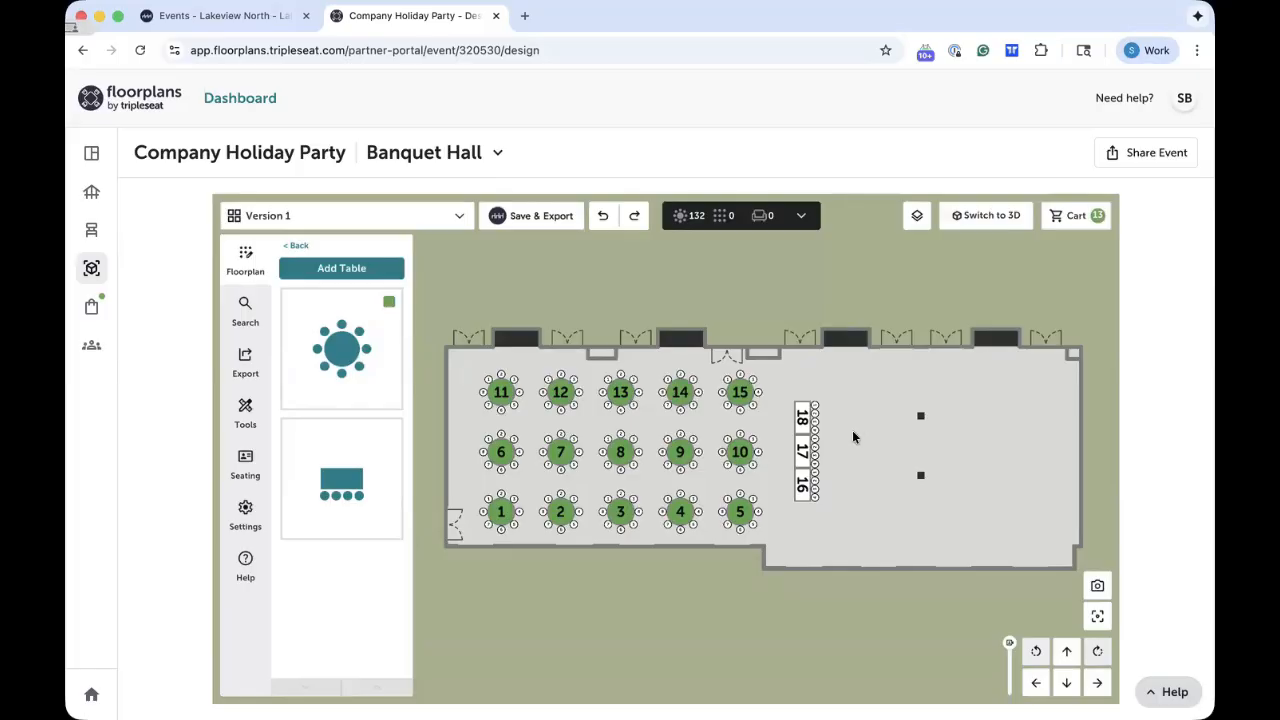
Edit the 60" round Guest Table type so all of its tables seat 10 guests
left_click(325, 347)
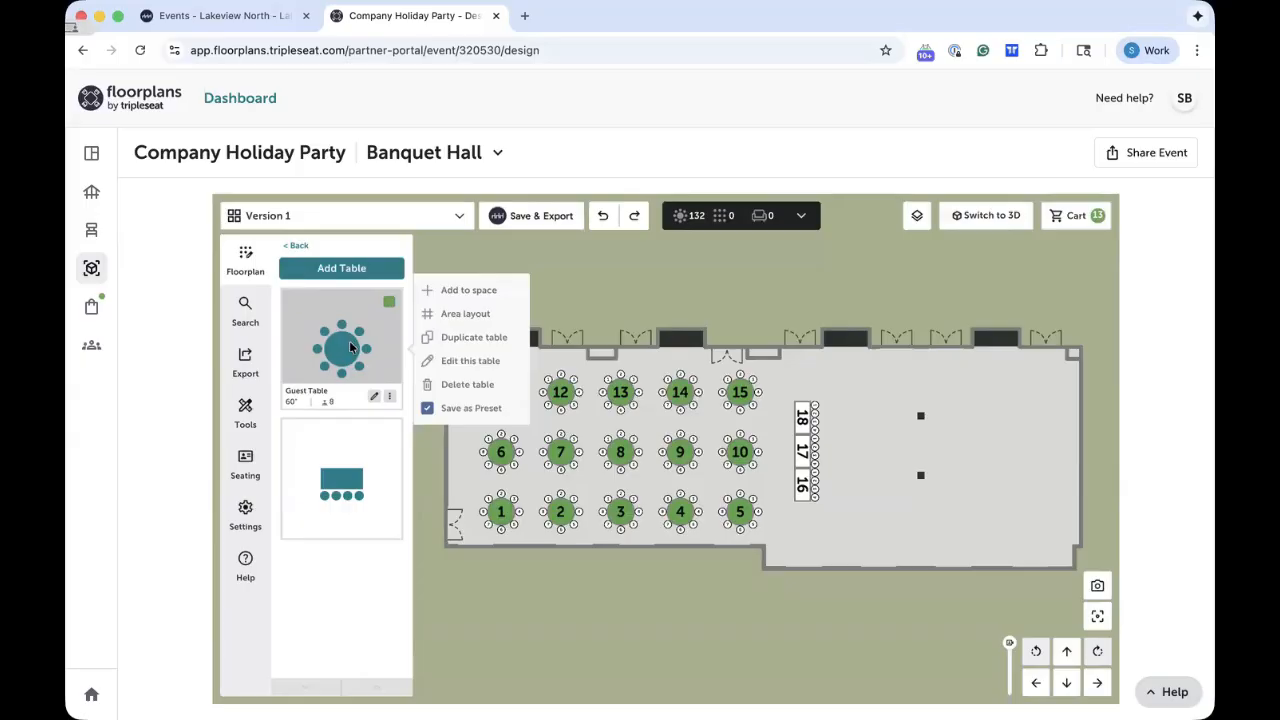
left_click(786, 521)
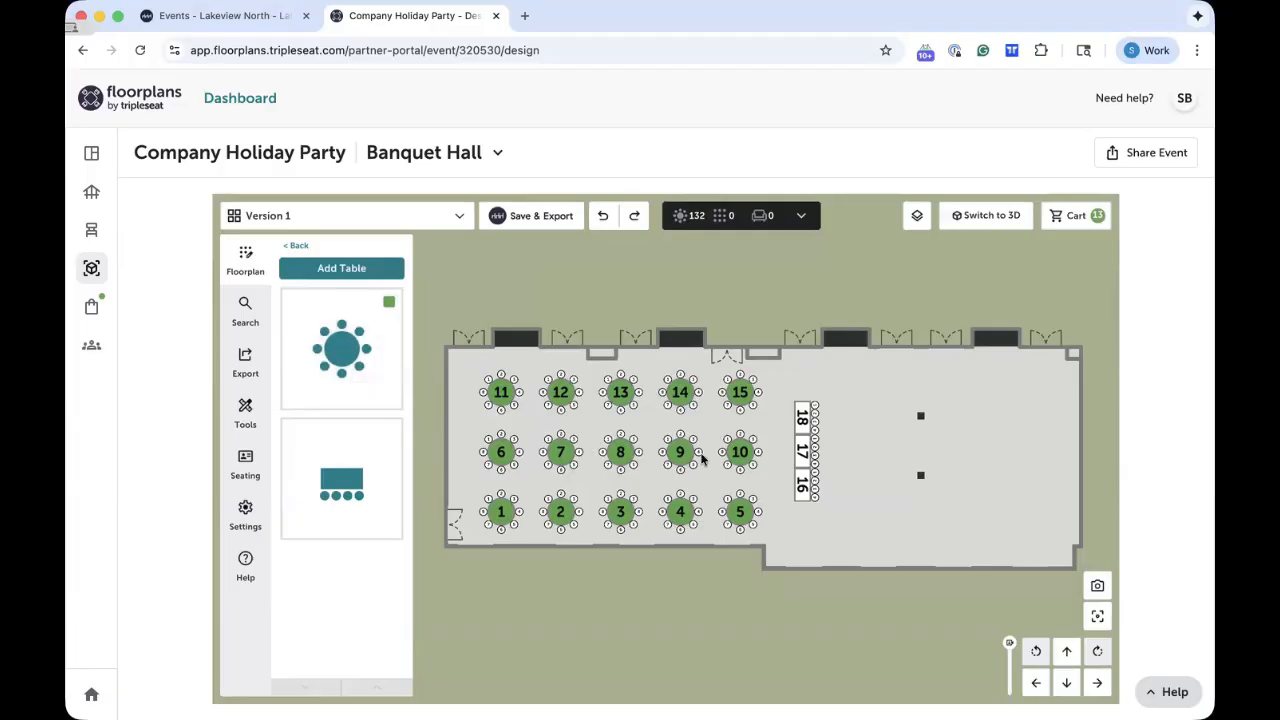
left_click(1009, 661)
left_click(1037, 684)
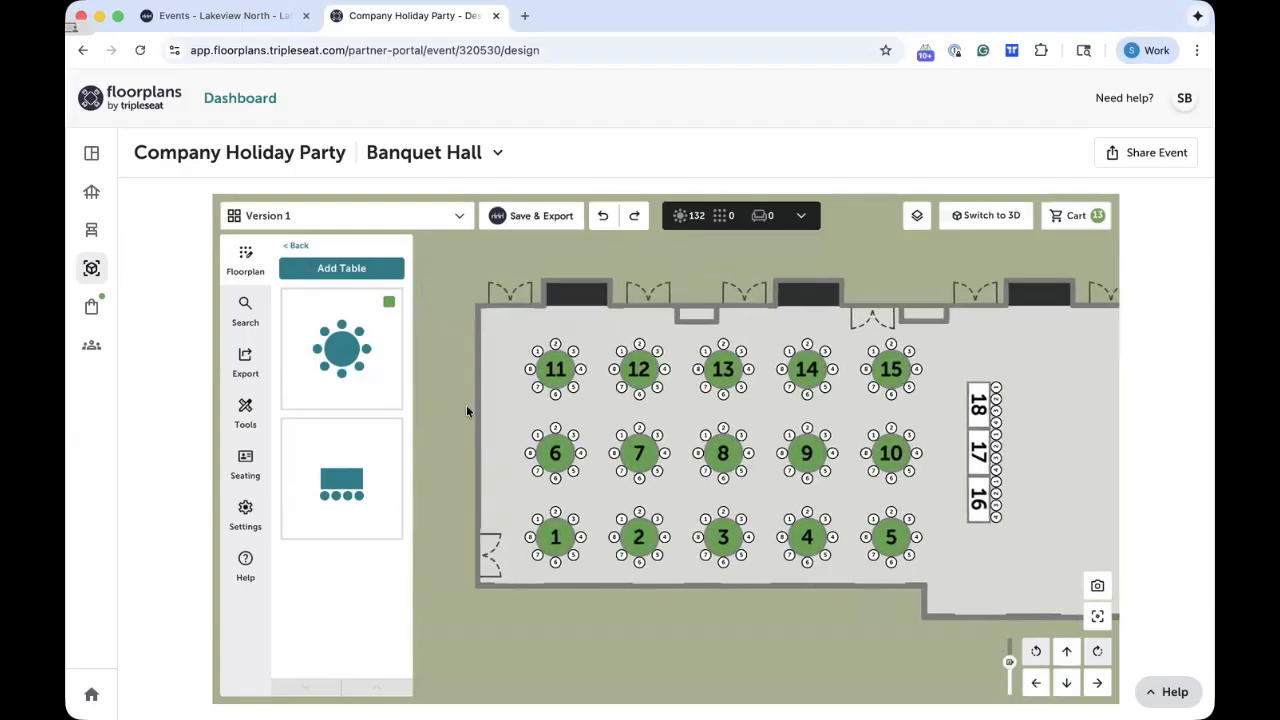
mouse_move(349, 373)
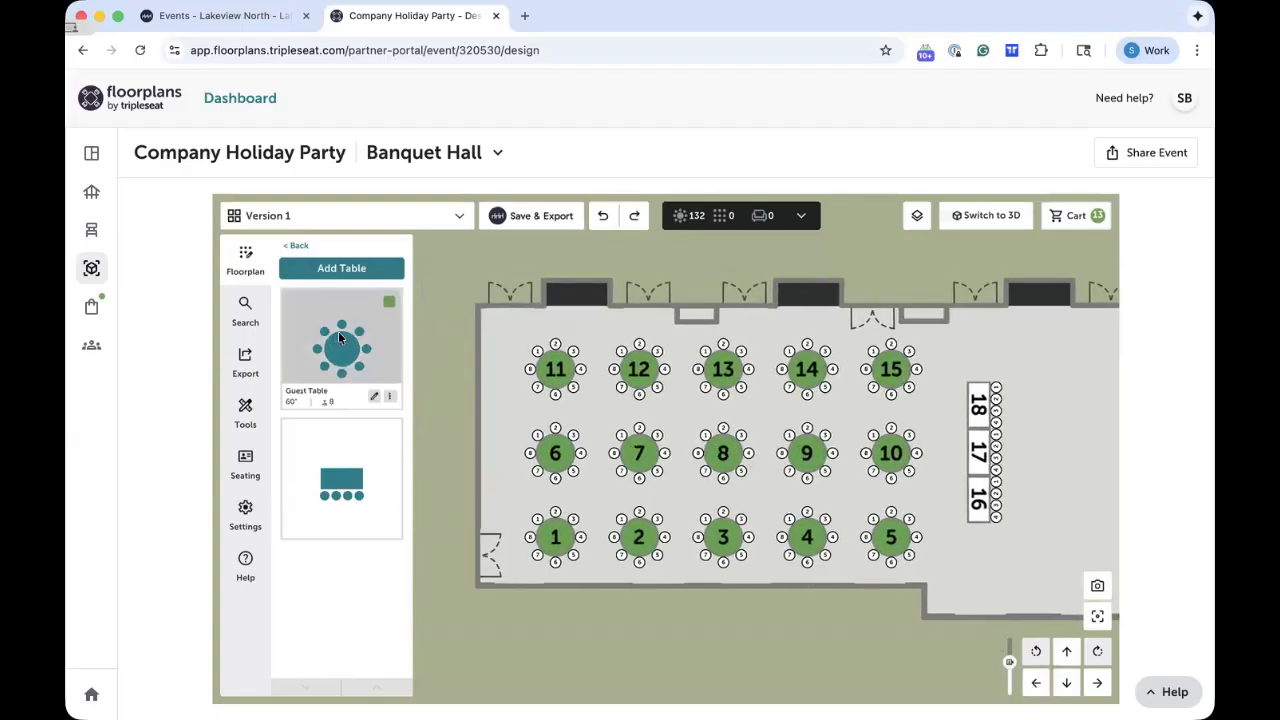
right_click(397, 347)
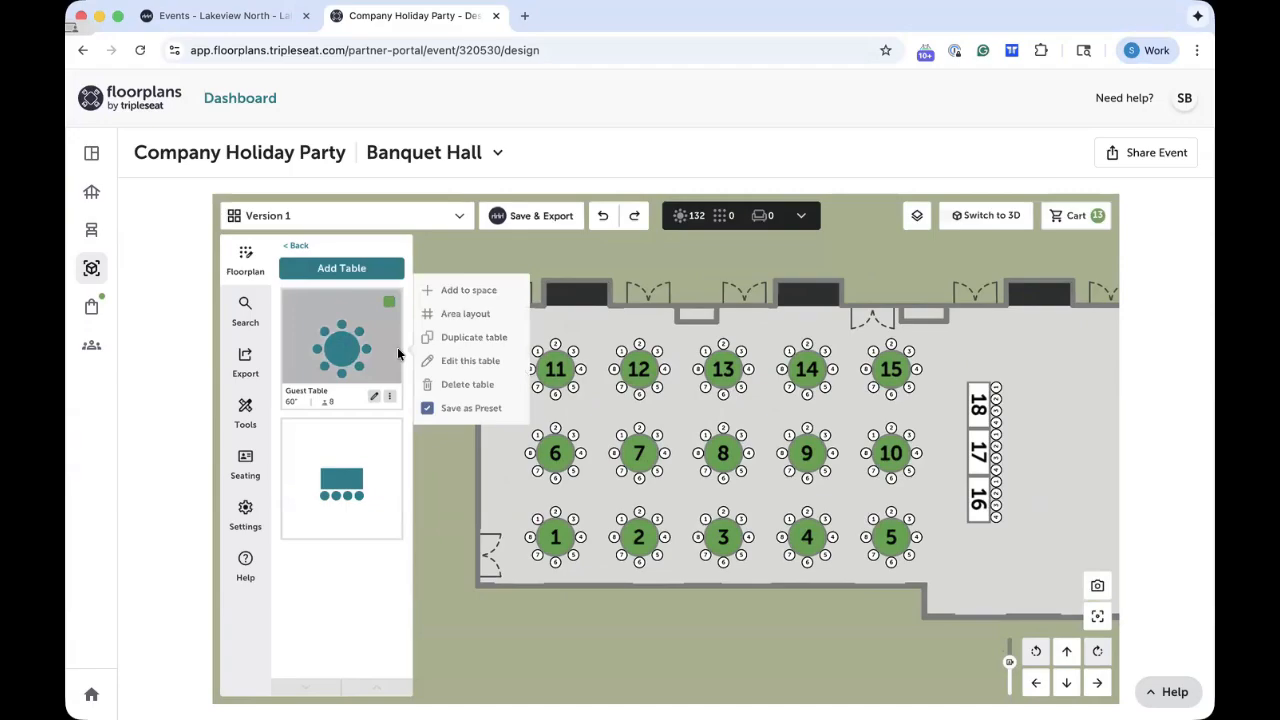
left_click(464, 361)
left_click(472, 492)
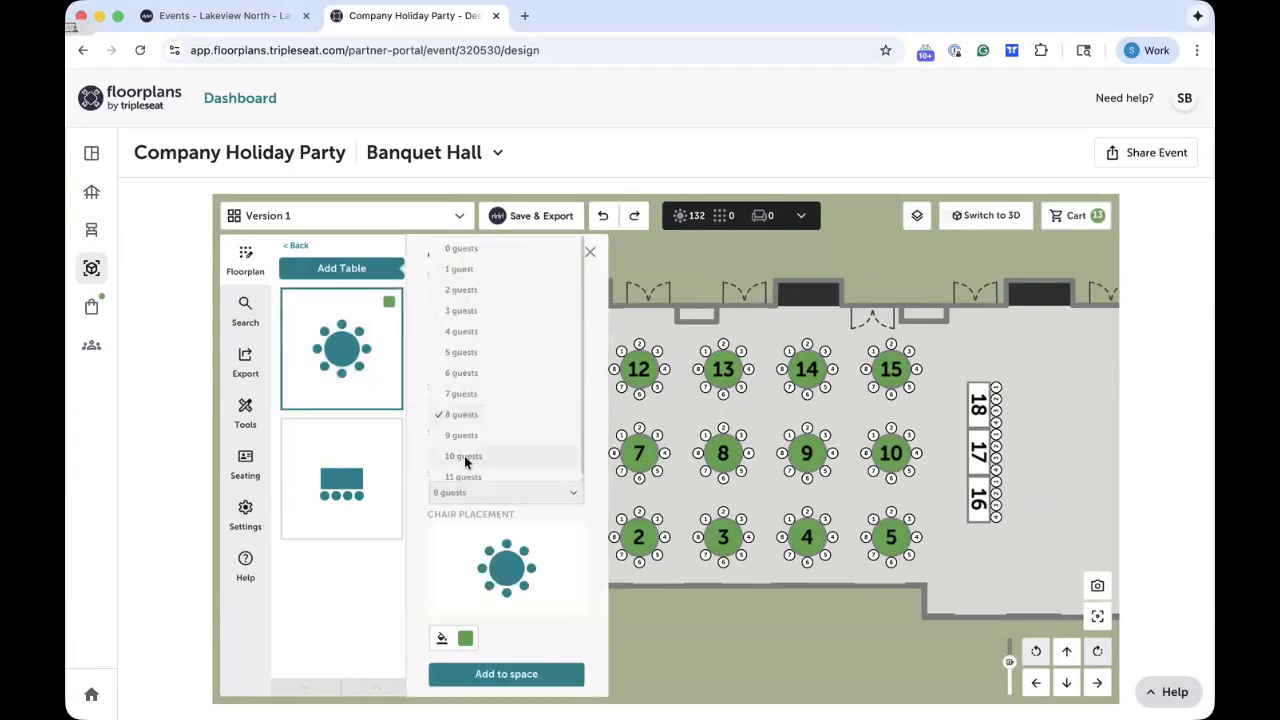
left_click(464, 456)
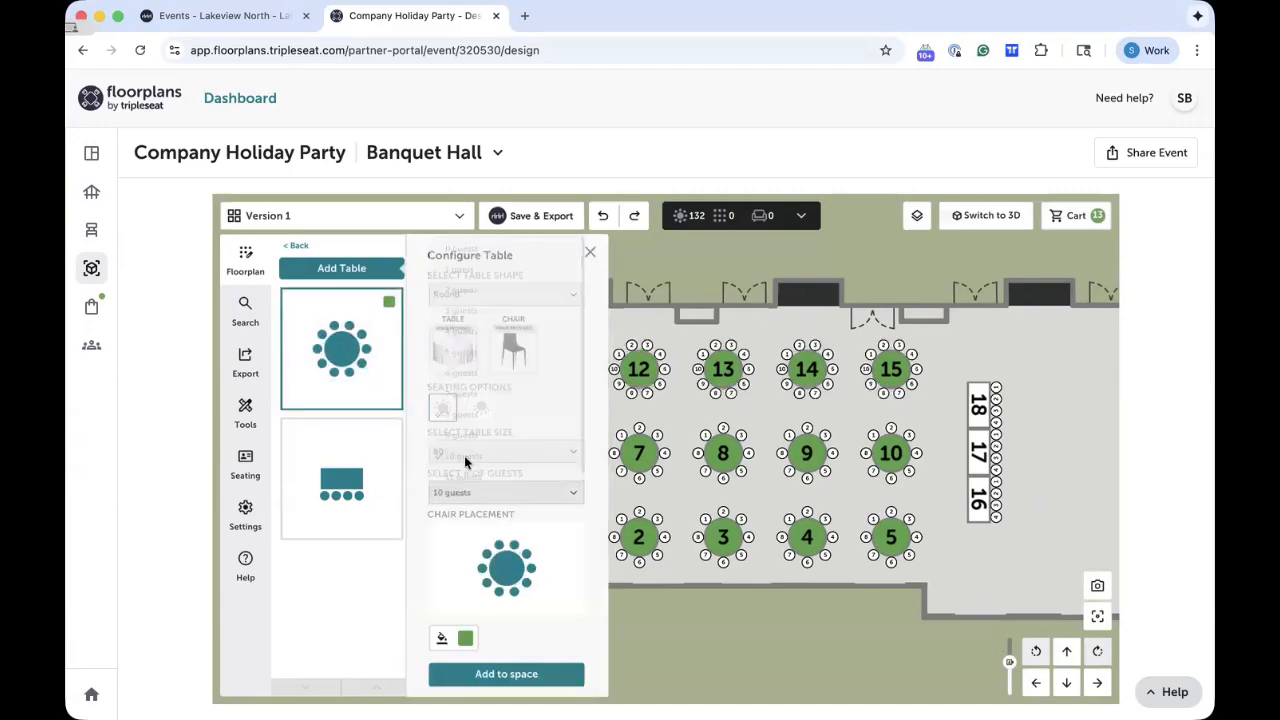
left_click(592, 252)
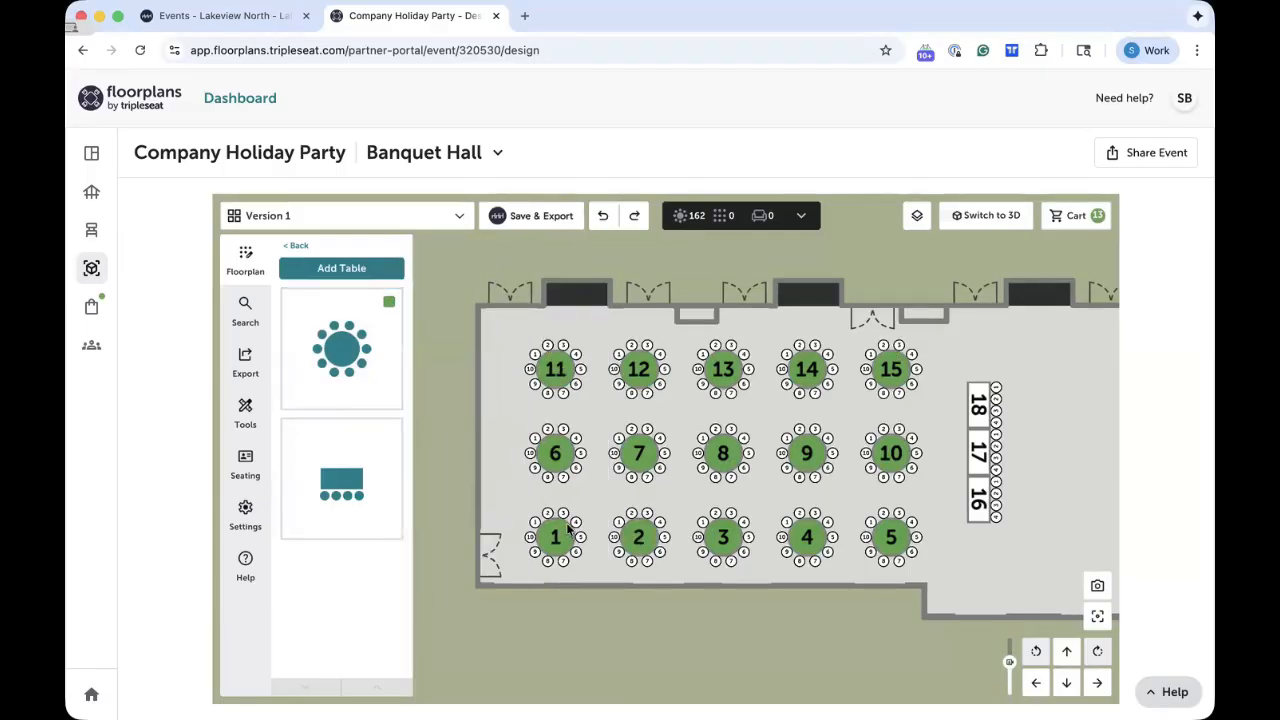
Set only round table 6 to 6 guests, keeping it in its grid position
left_click(555, 453)
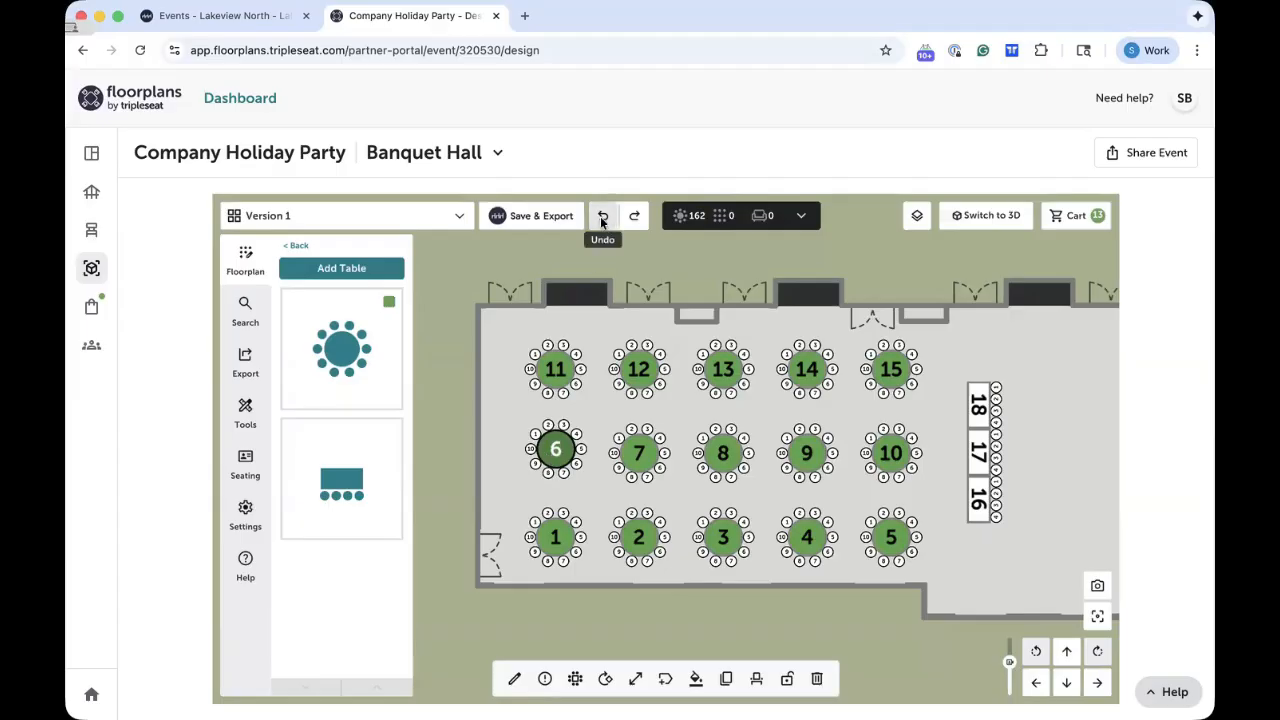
left_click(602, 219)
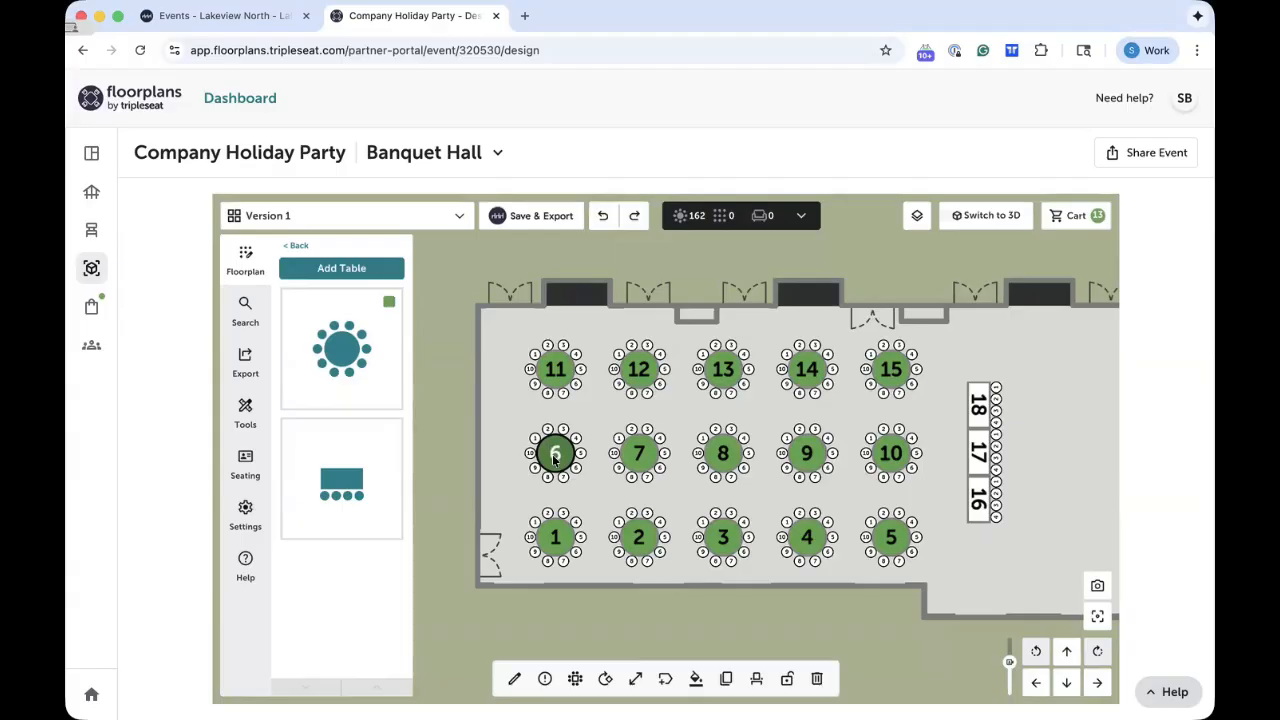
left_click(635, 680)
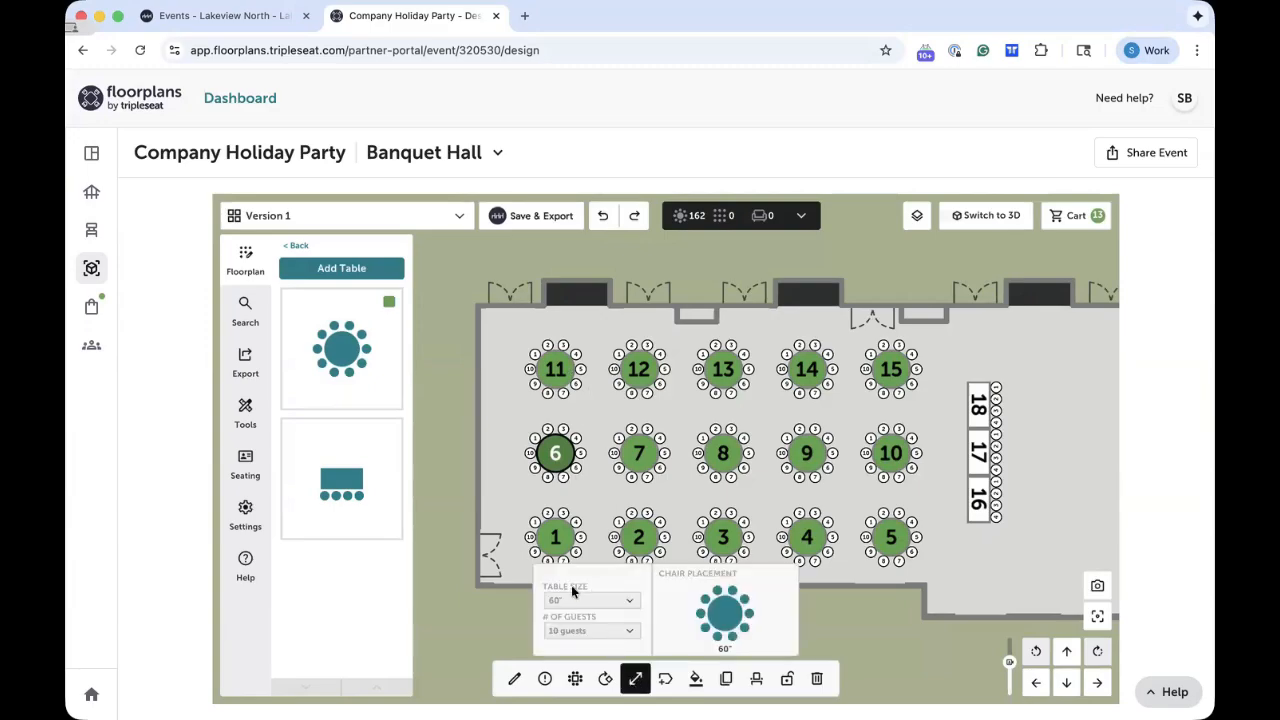
left_click(631, 634)
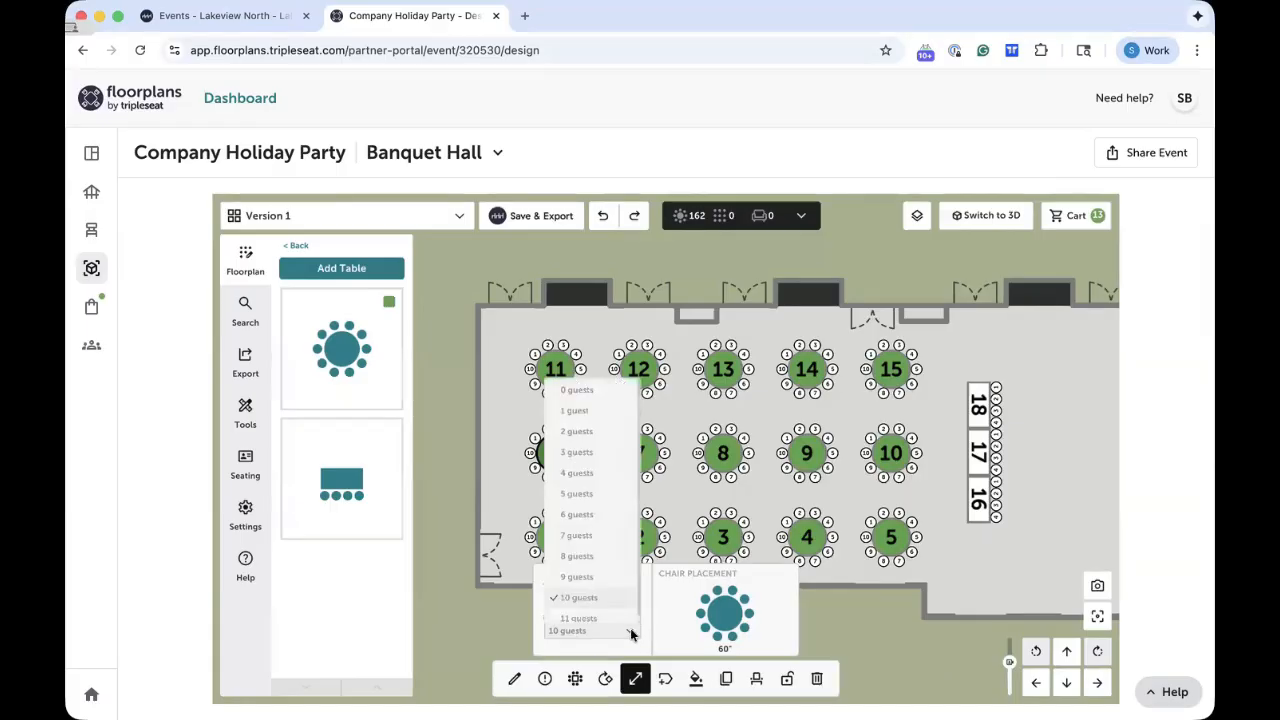
left_click(601, 517)
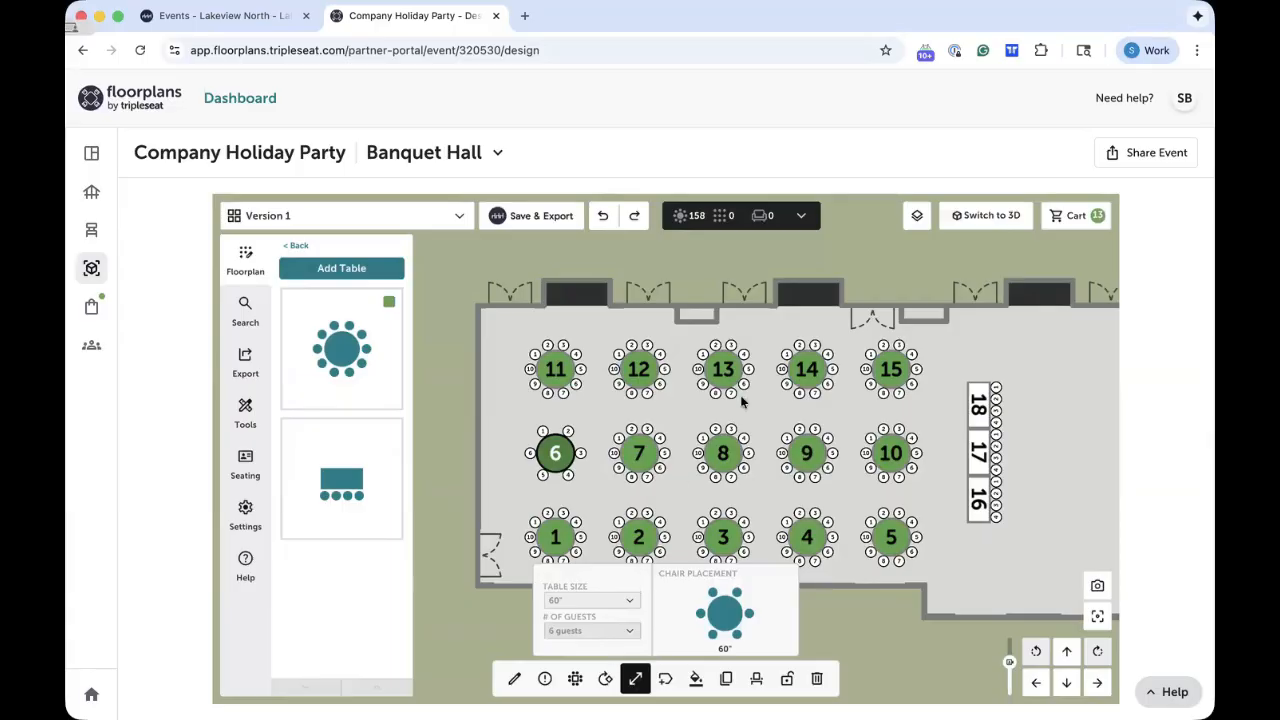
left_click(828, 492)
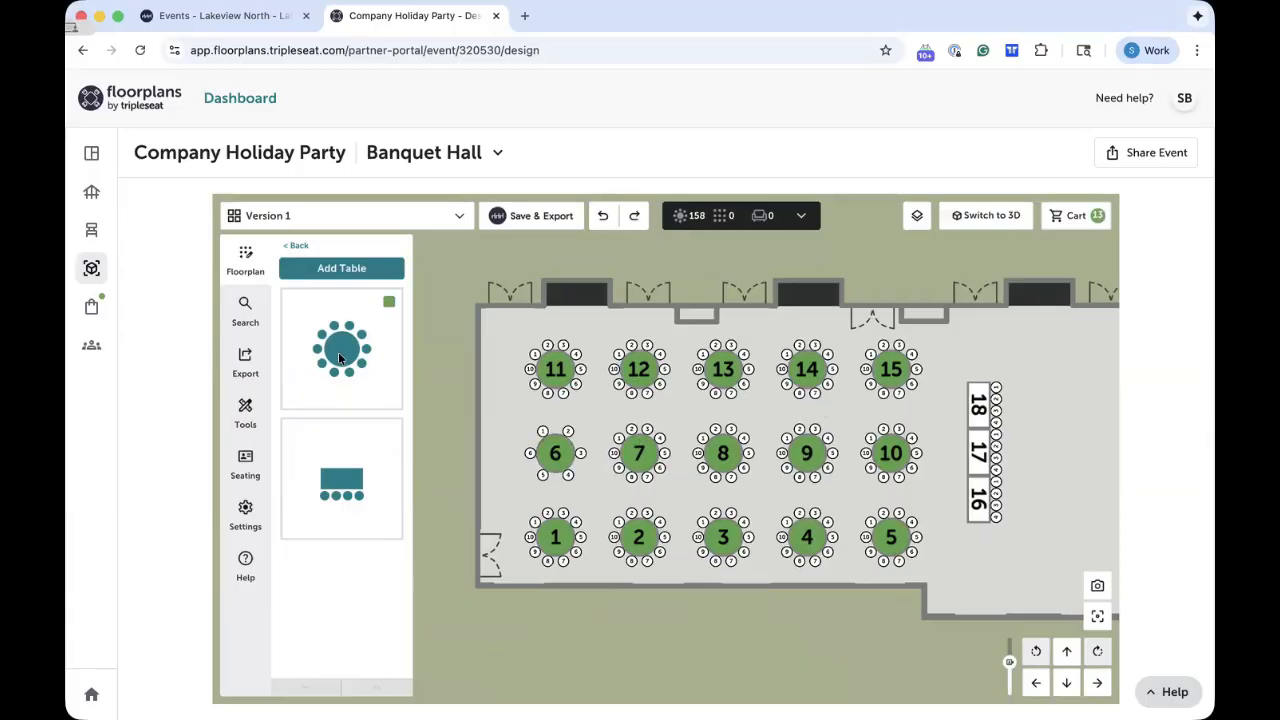
Add the label VIP to round table 6 and keep the table in its grid position
mouse_move(335, 350)
left_click(553, 454)
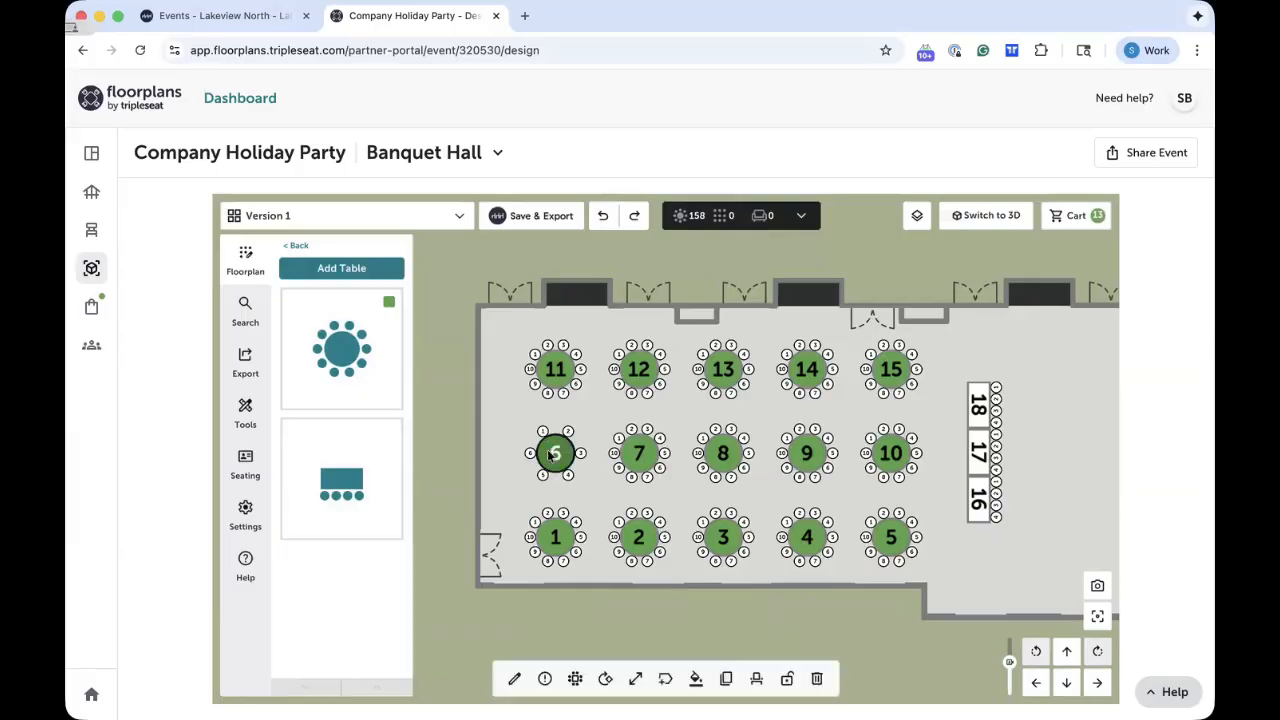
left_click(665, 681)
type("VIP")
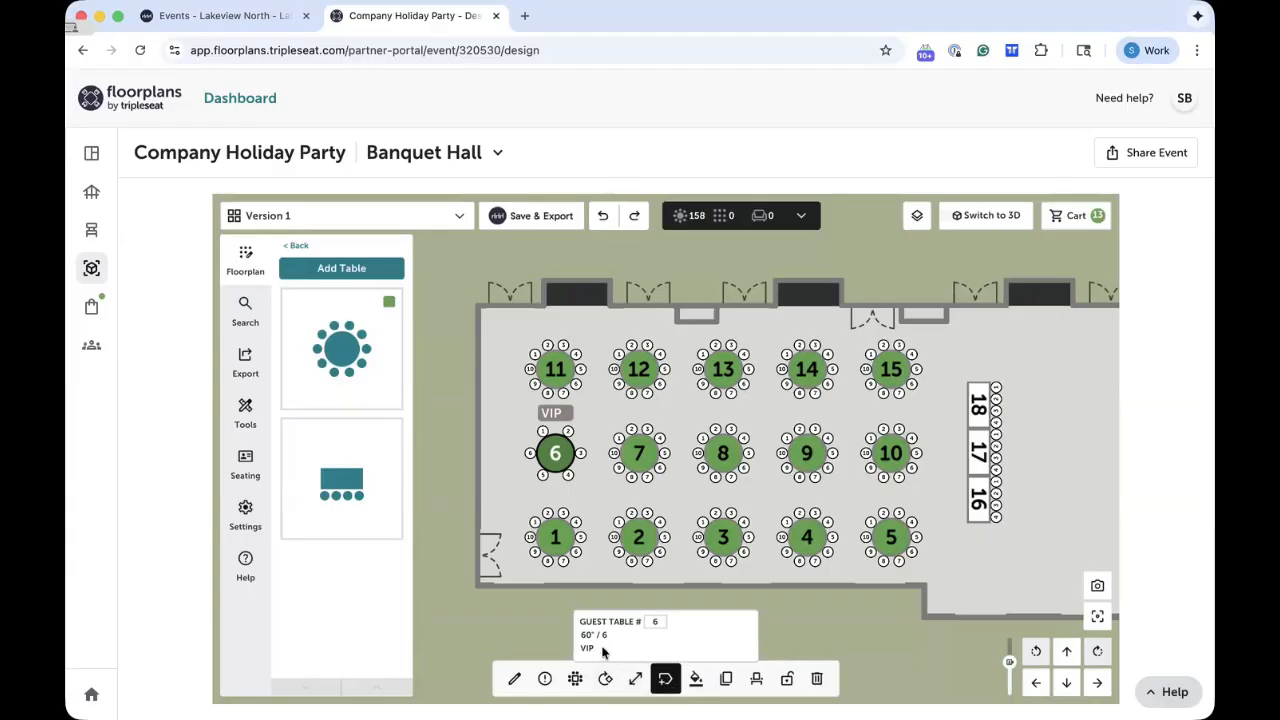
left_click(665, 680)
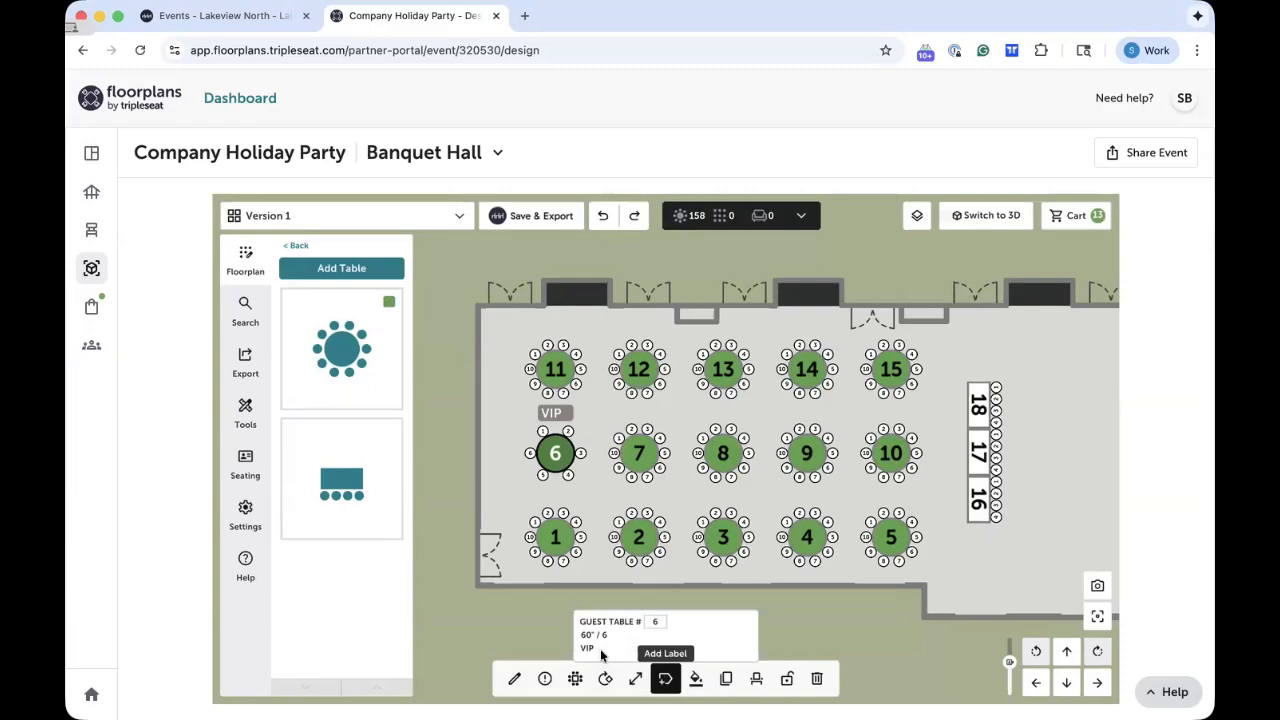
mouse_move(550, 461)
left_mouse_down()
mouse_move(461, 450)
mouse_move(438, 467)
mouse_move(467, 453)
mouse_move(547, 456)
left_mouse_up()
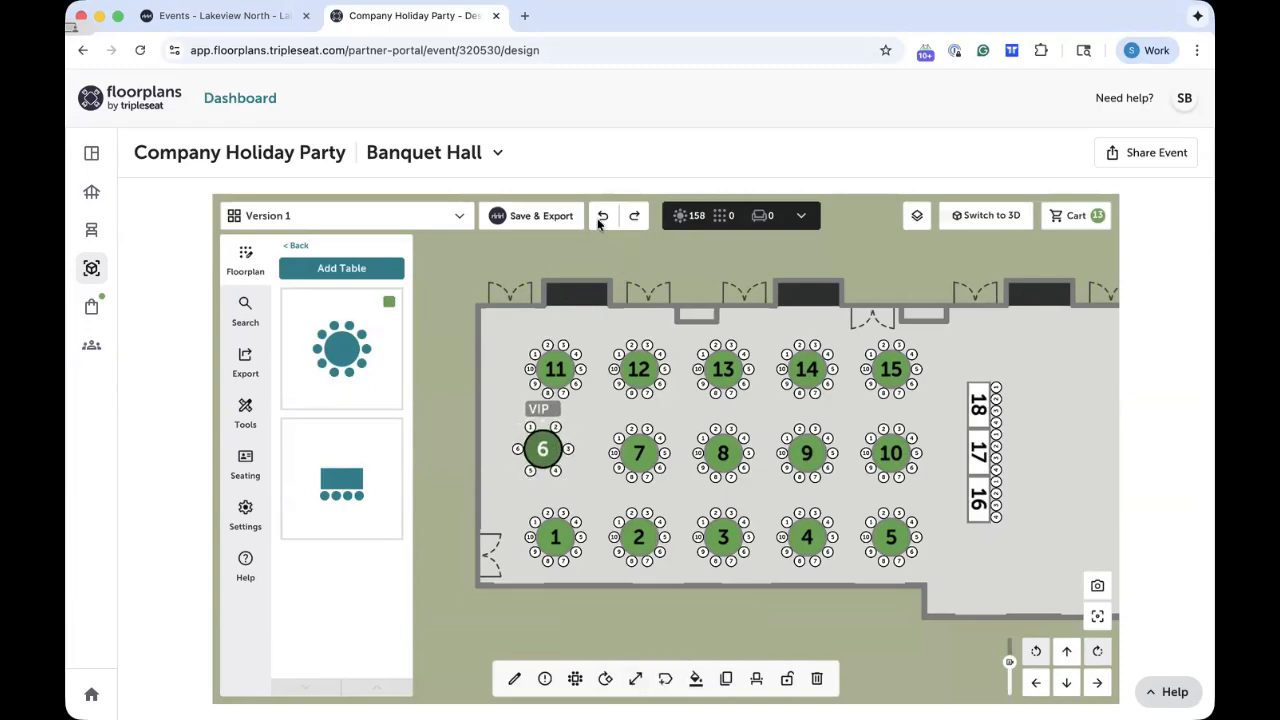
left_click(605, 217)
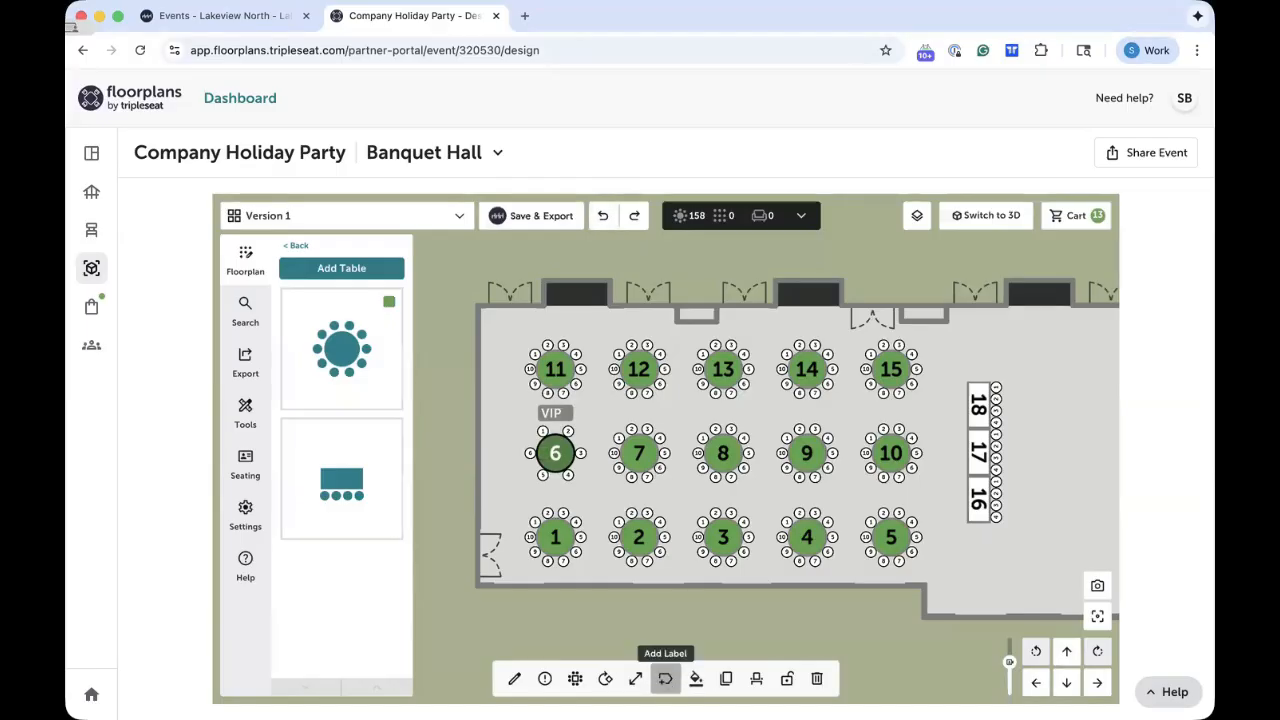
Renumber the VIP round guest table as 1, swapping numbers with the existing table 1
left_click(666, 684)
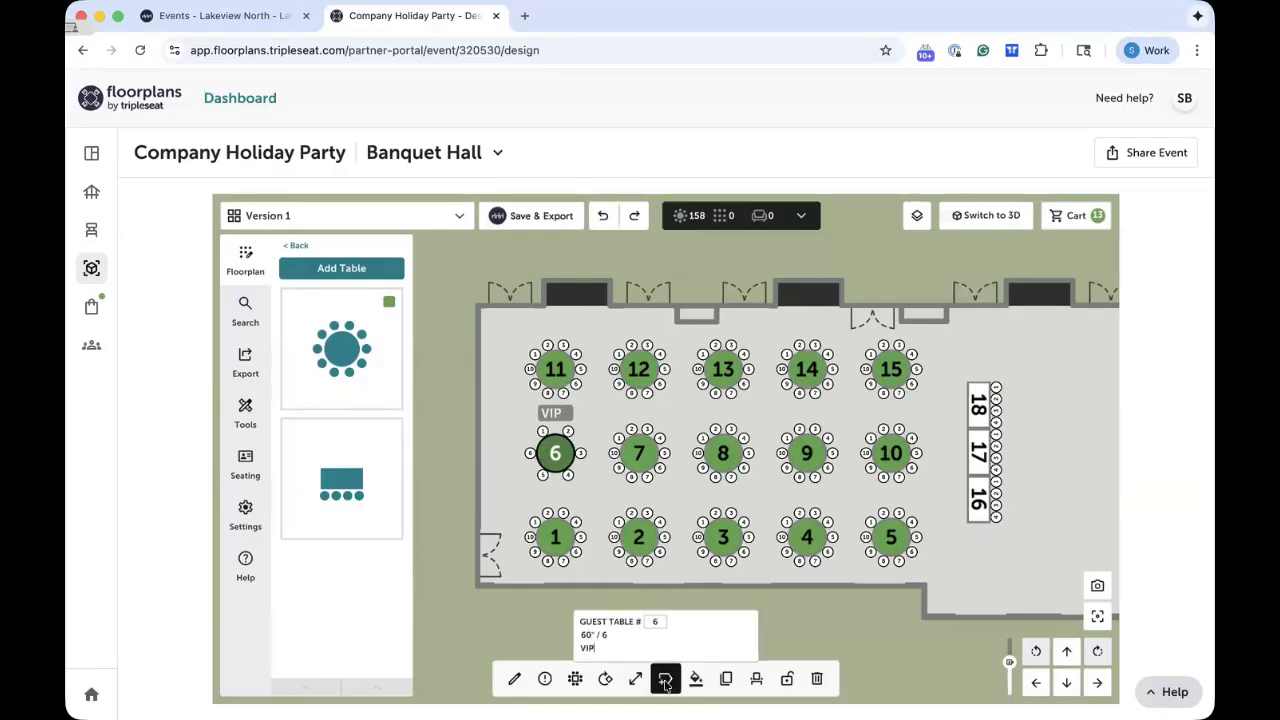
double_click(655, 624)
type("1")
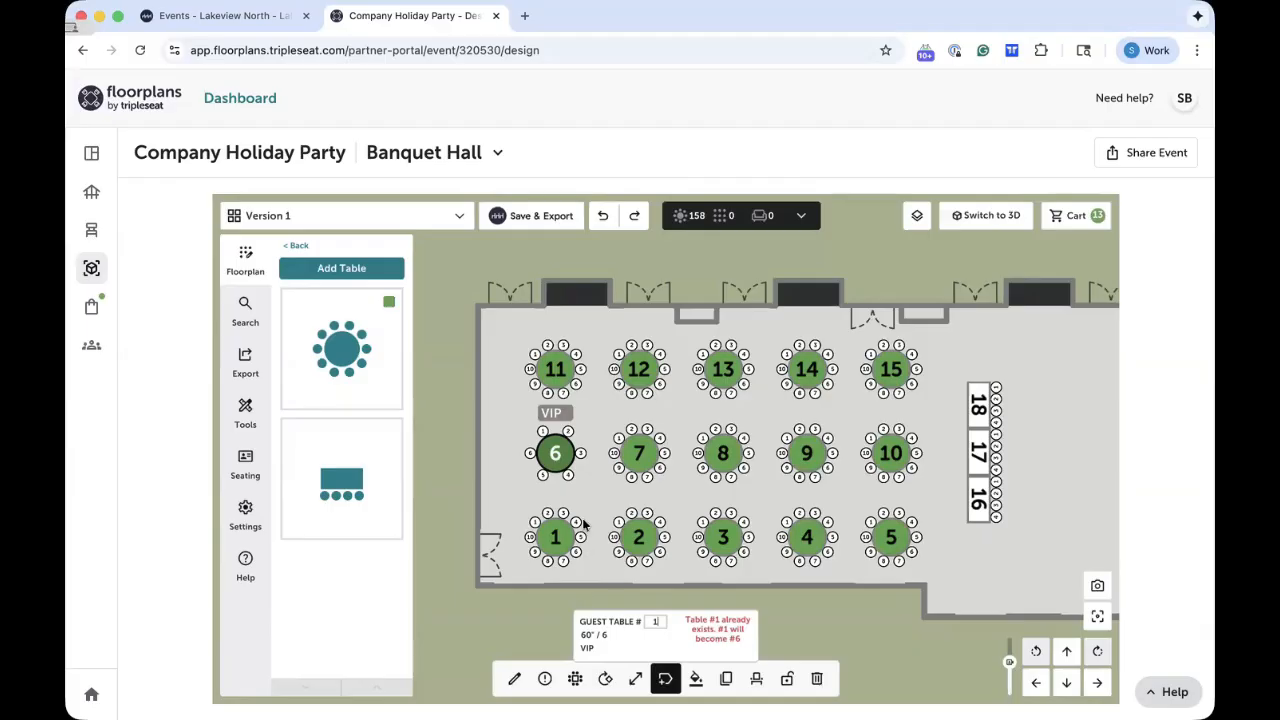
left_click(568, 467)
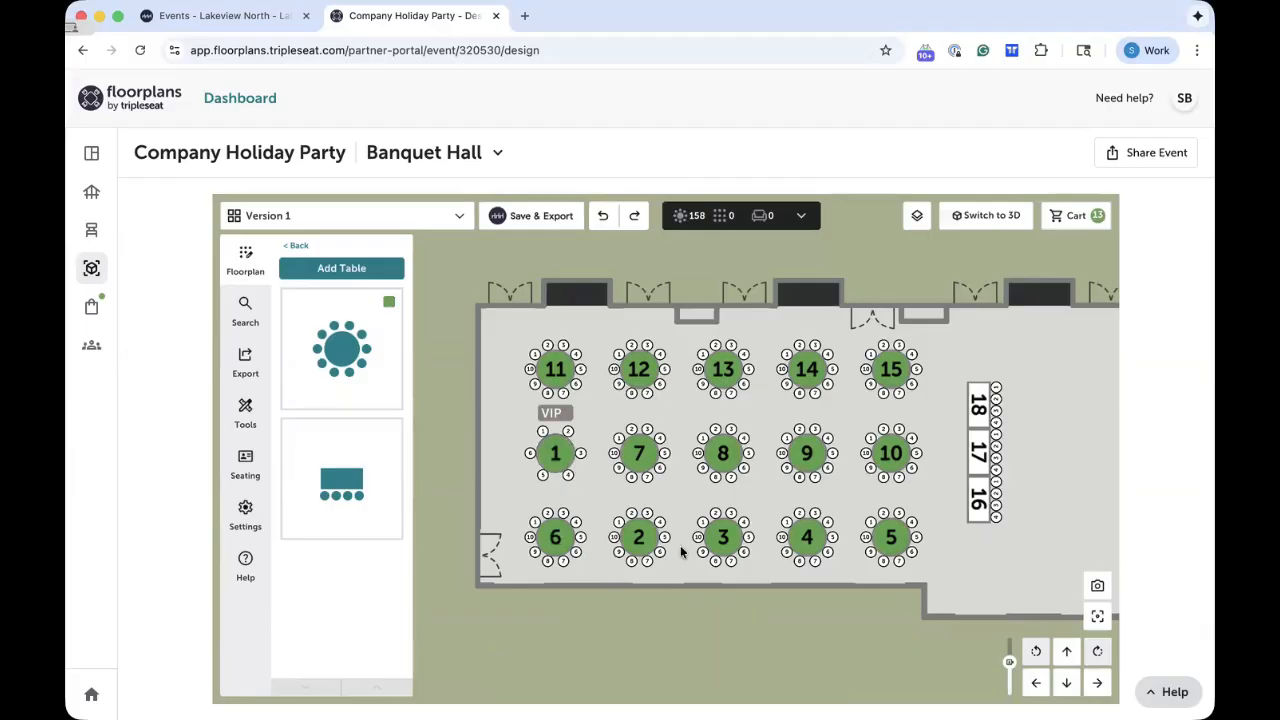
left_click(648, 542)
left_click(667, 678)
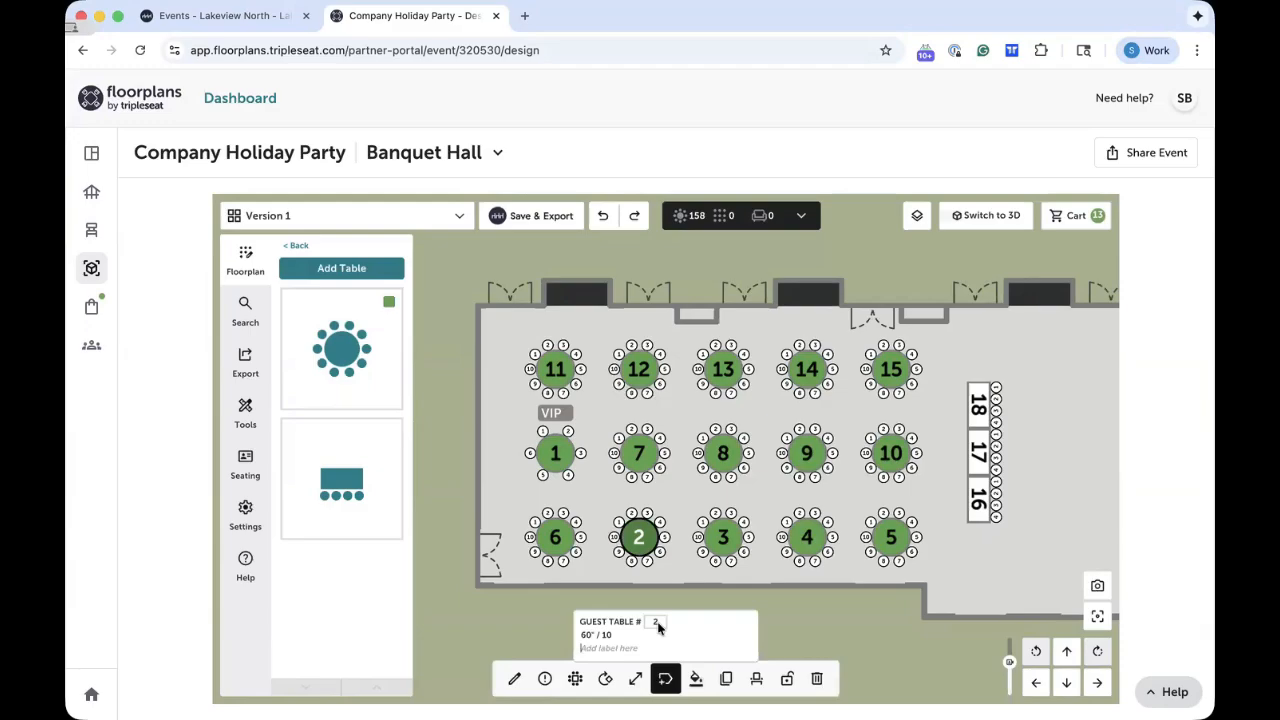
left_click(676, 565)
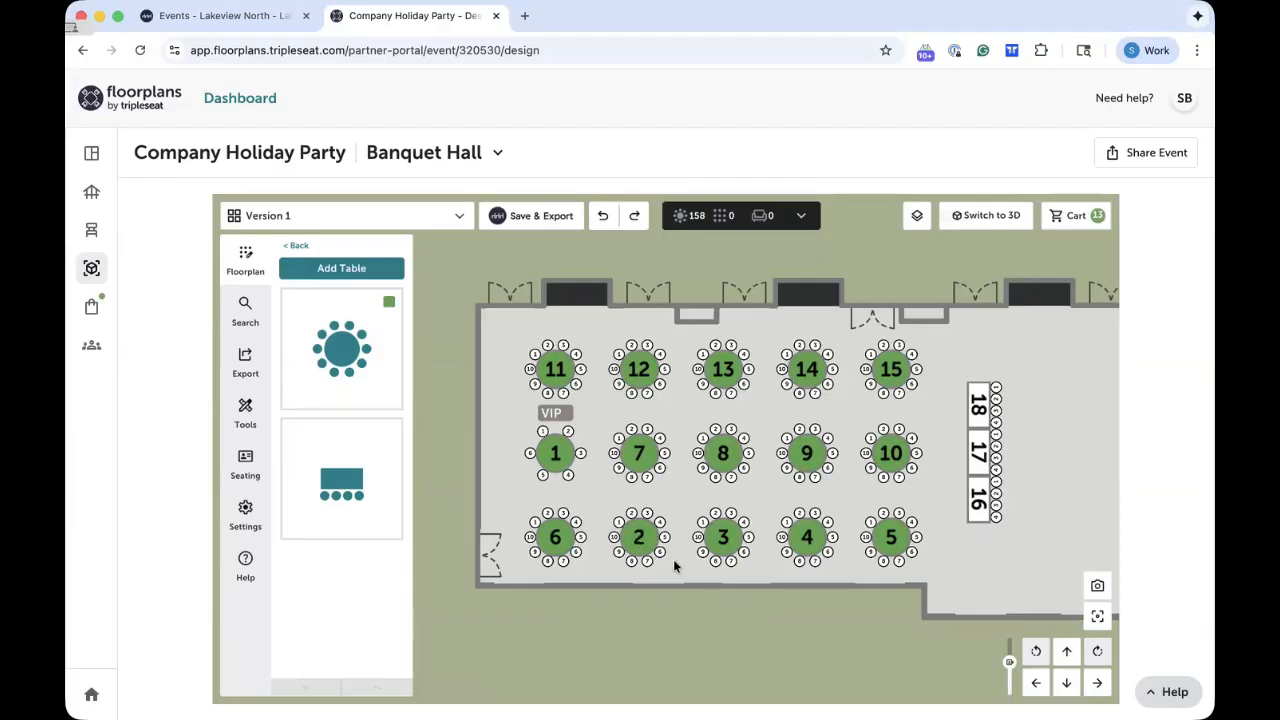
Start click-to-number table numbering and number the three head tables 1 to 3, beginning at the upper one
left_click(245, 465)
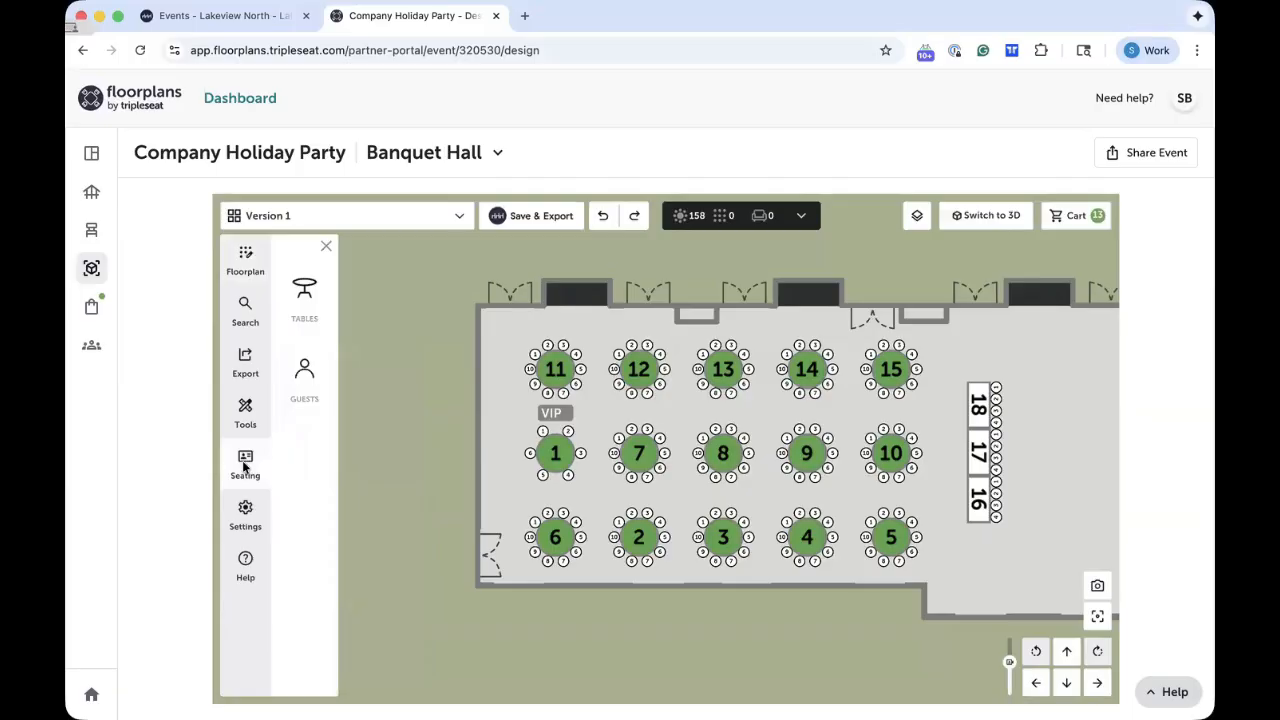
left_click(303, 294)
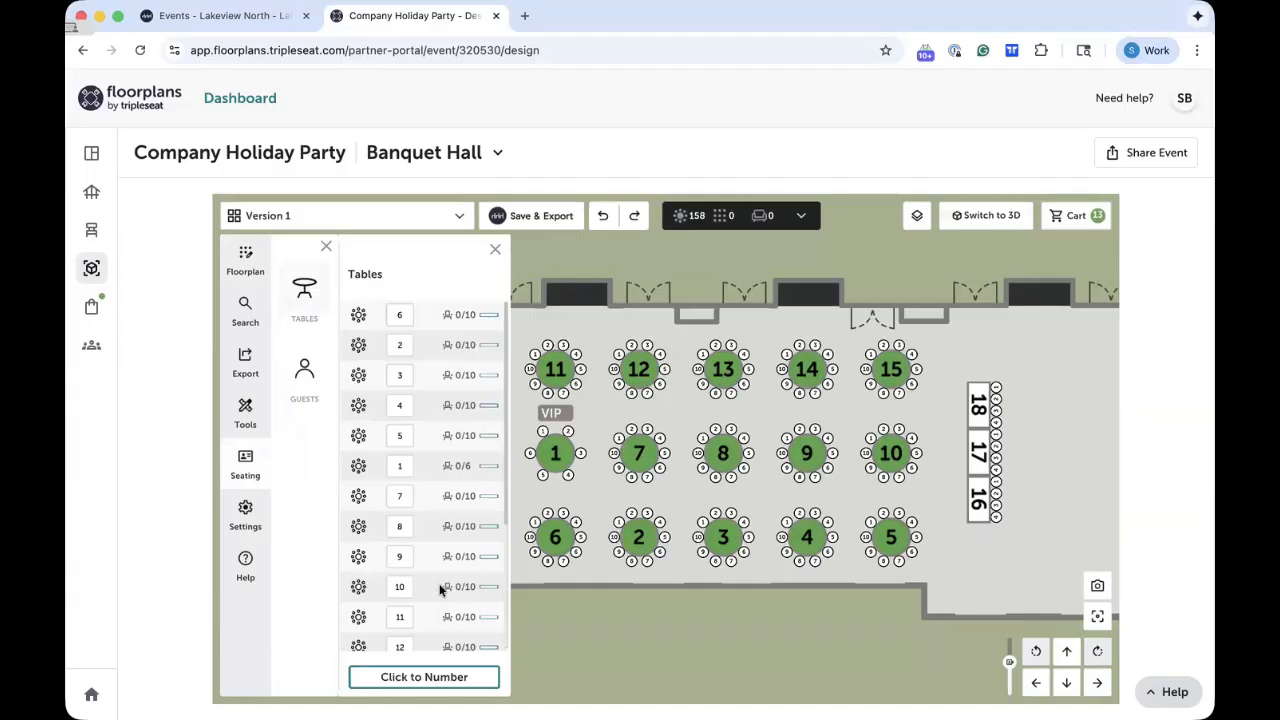
scroll(440, 590, "down", 2)
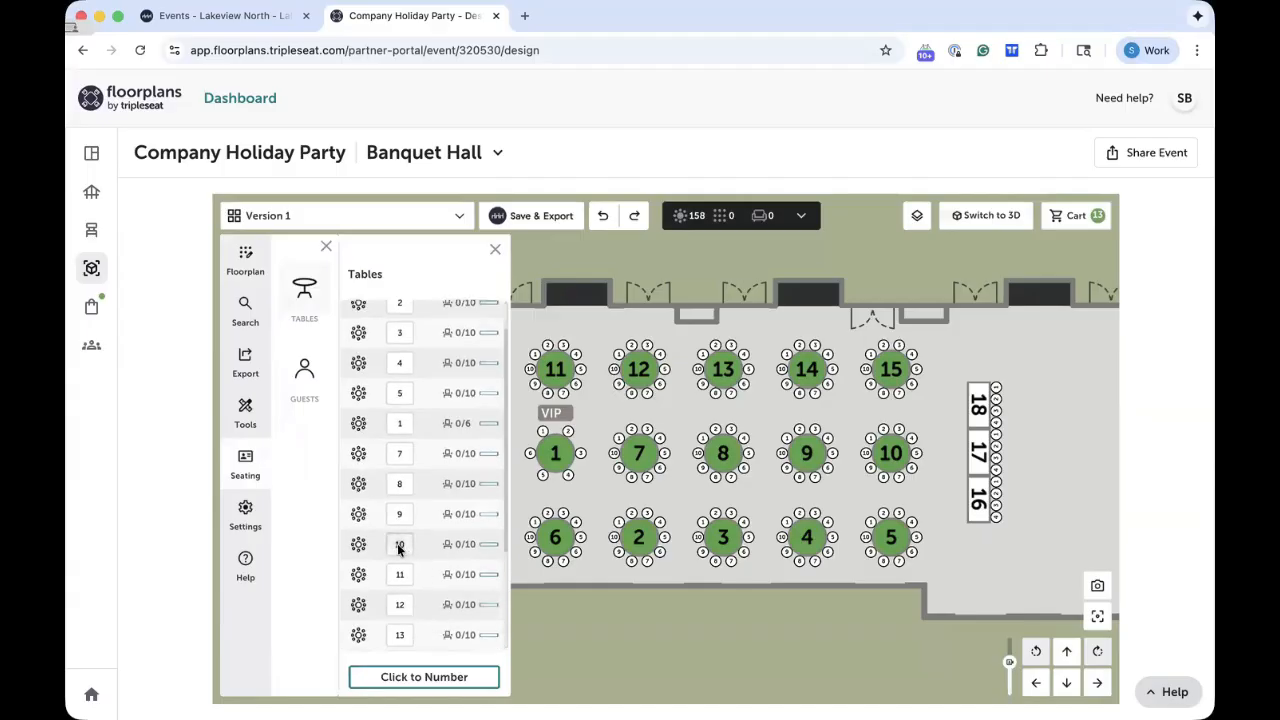
left_click(418, 682)
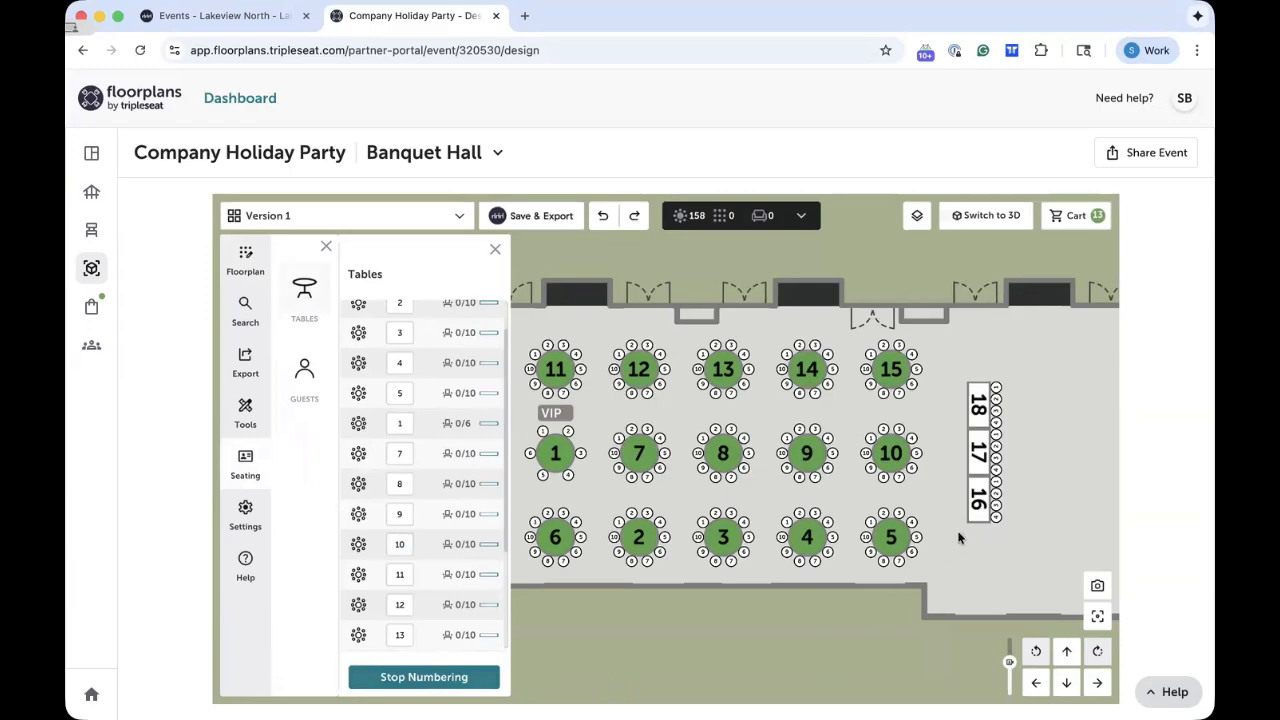
left_click(979, 406)
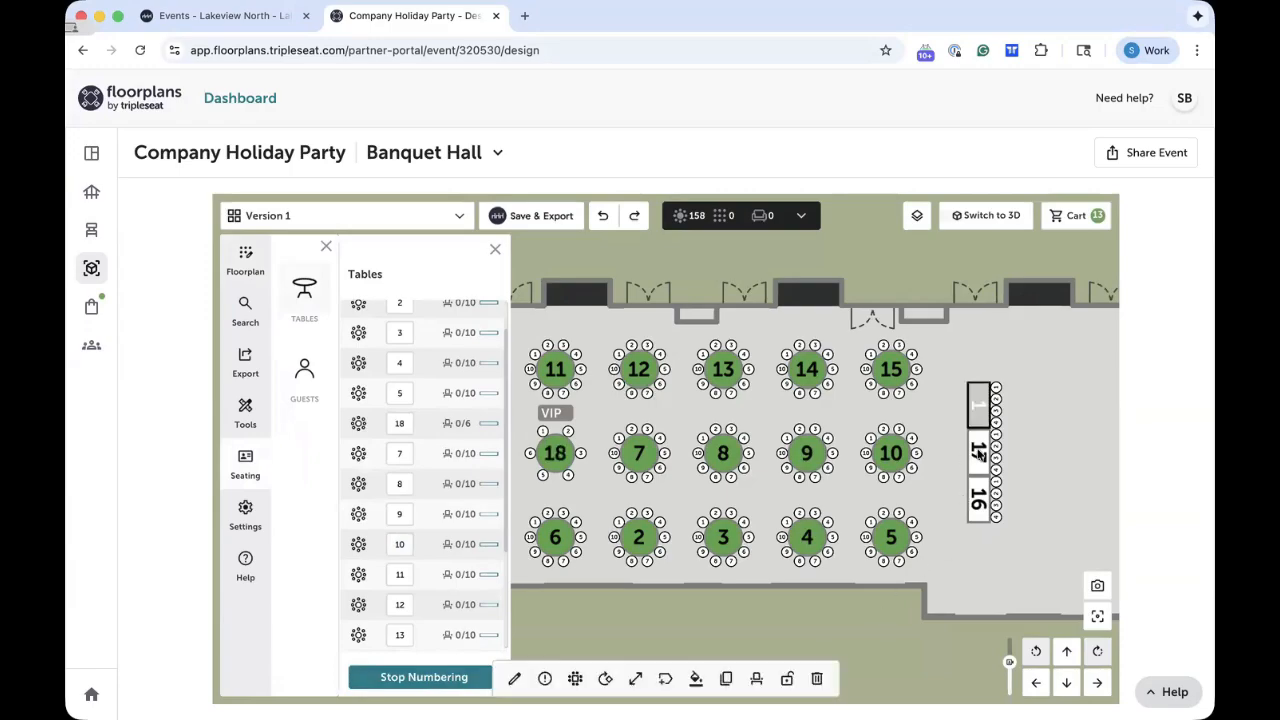
left_click(980, 455)
left_click(982, 502)
Number the round tables 4 to 18 column by column in a serpentine, starting at the lower table nearest the head table, and stop numbering
left_click(891, 537)
left_click(891, 453)
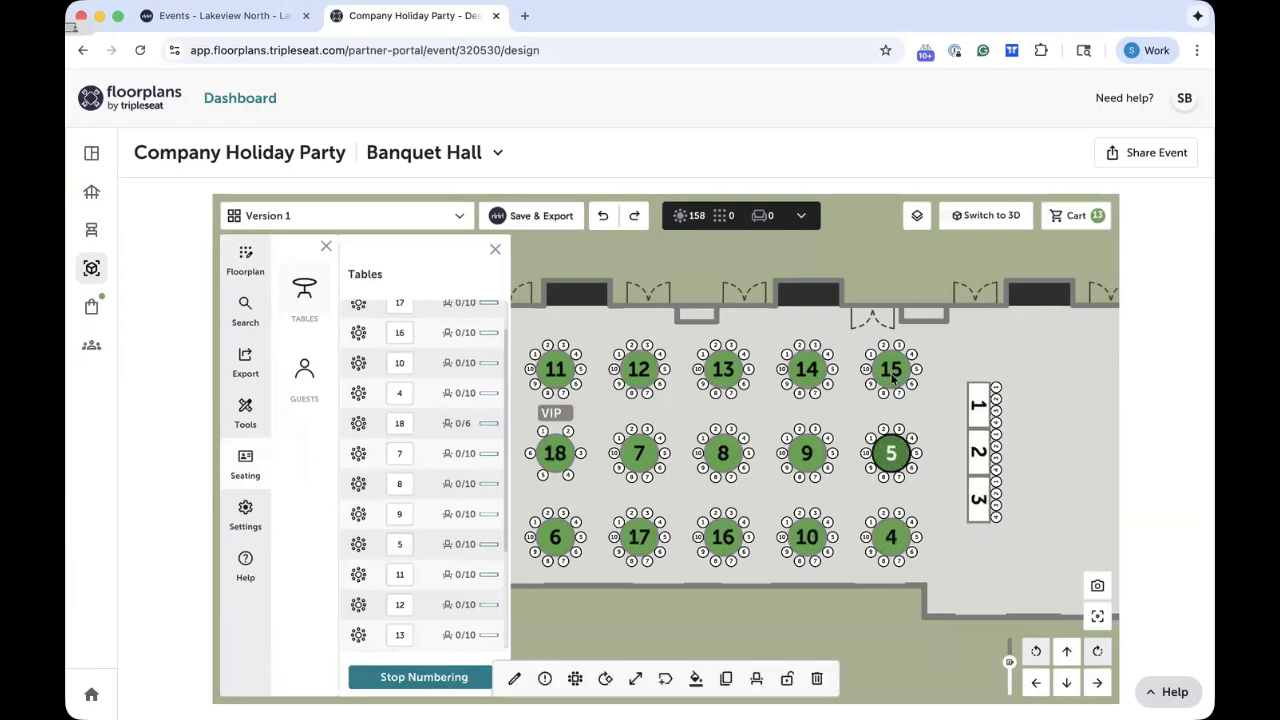
left_click(891, 369)
left_click(809, 386)
left_click(808, 451)
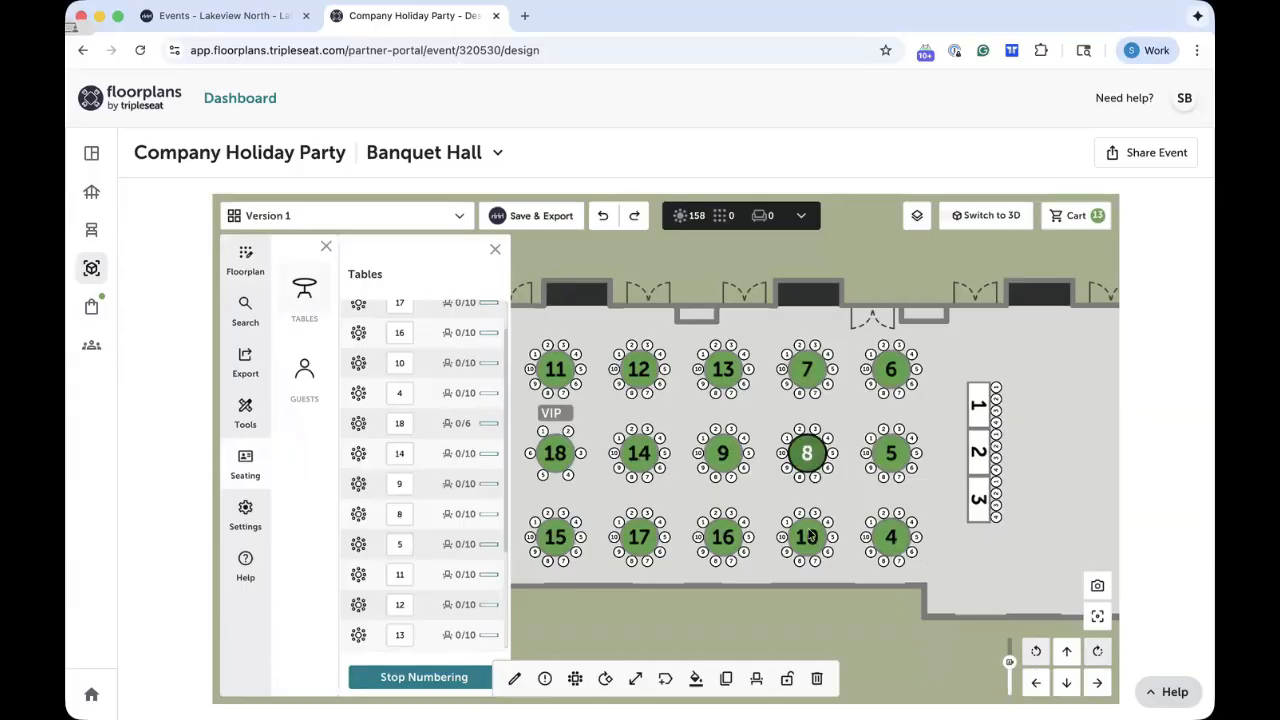
left_click(808, 535)
left_click(722, 535)
left_click(722, 453)
left_click(722, 369)
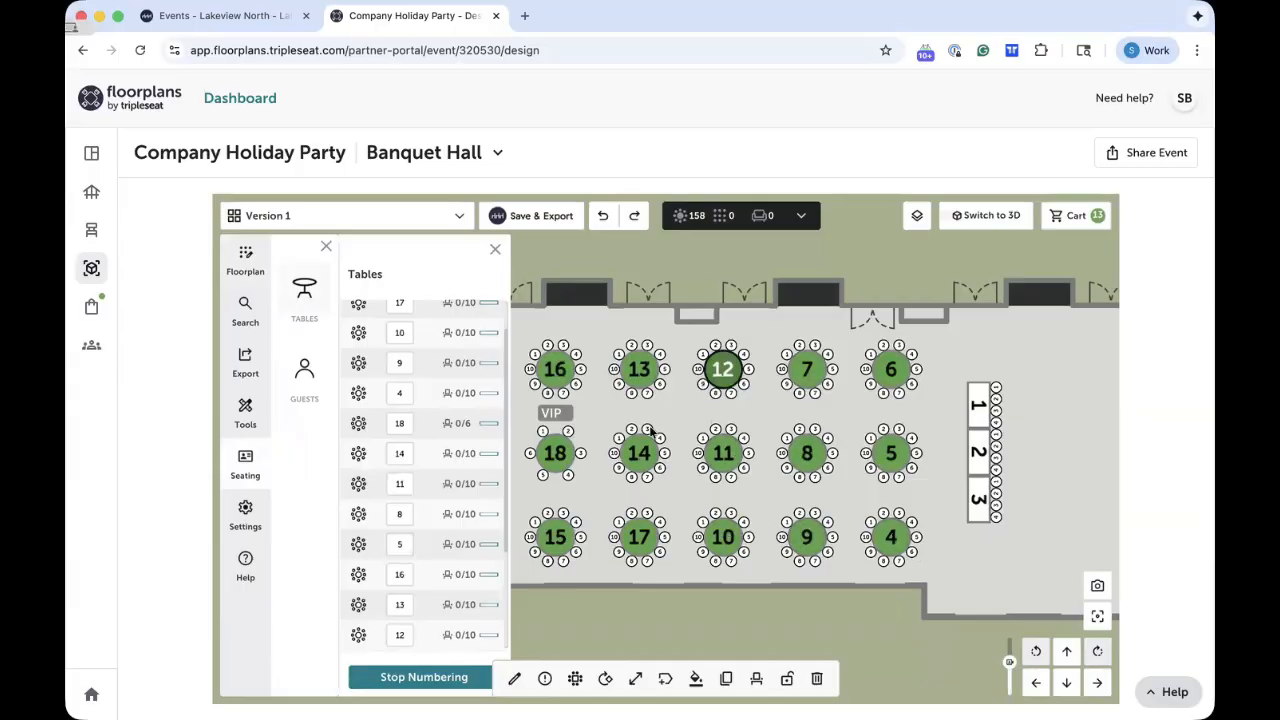
left_click(638, 369)
left_click(638, 453)
left_click(638, 537)
left_click(555, 537)
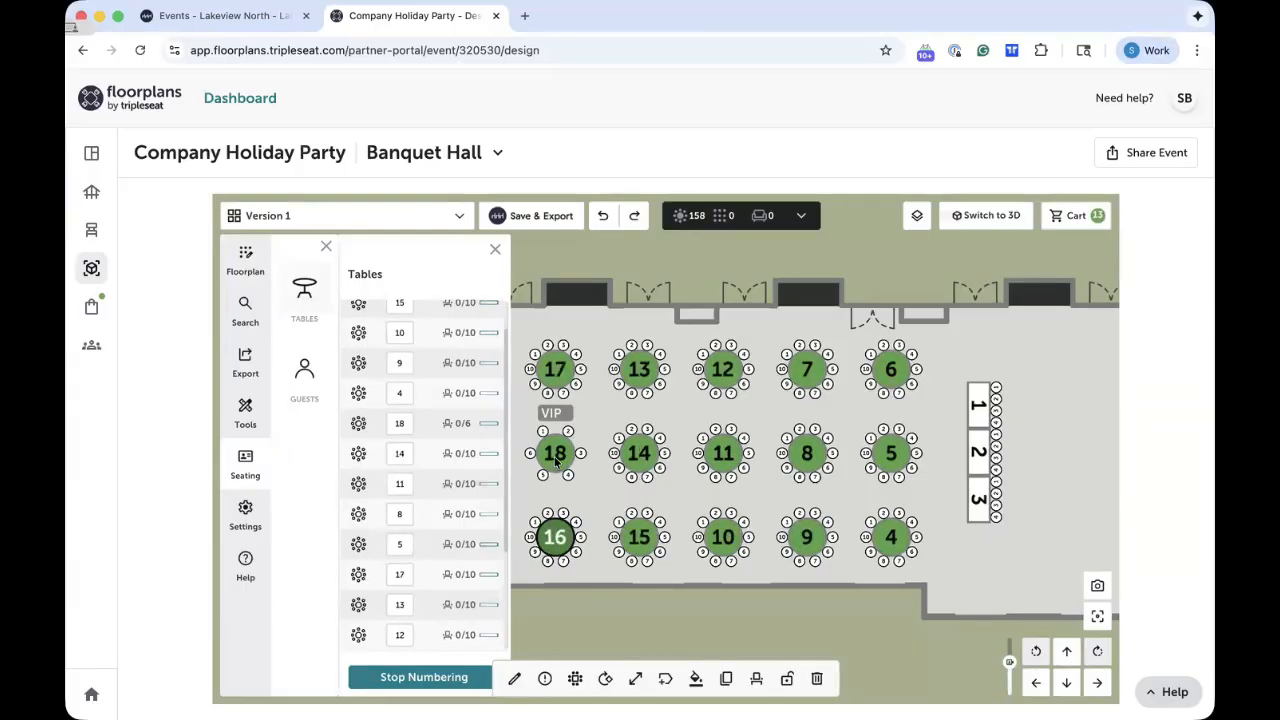
left_click(555, 453)
left_click(555, 369)
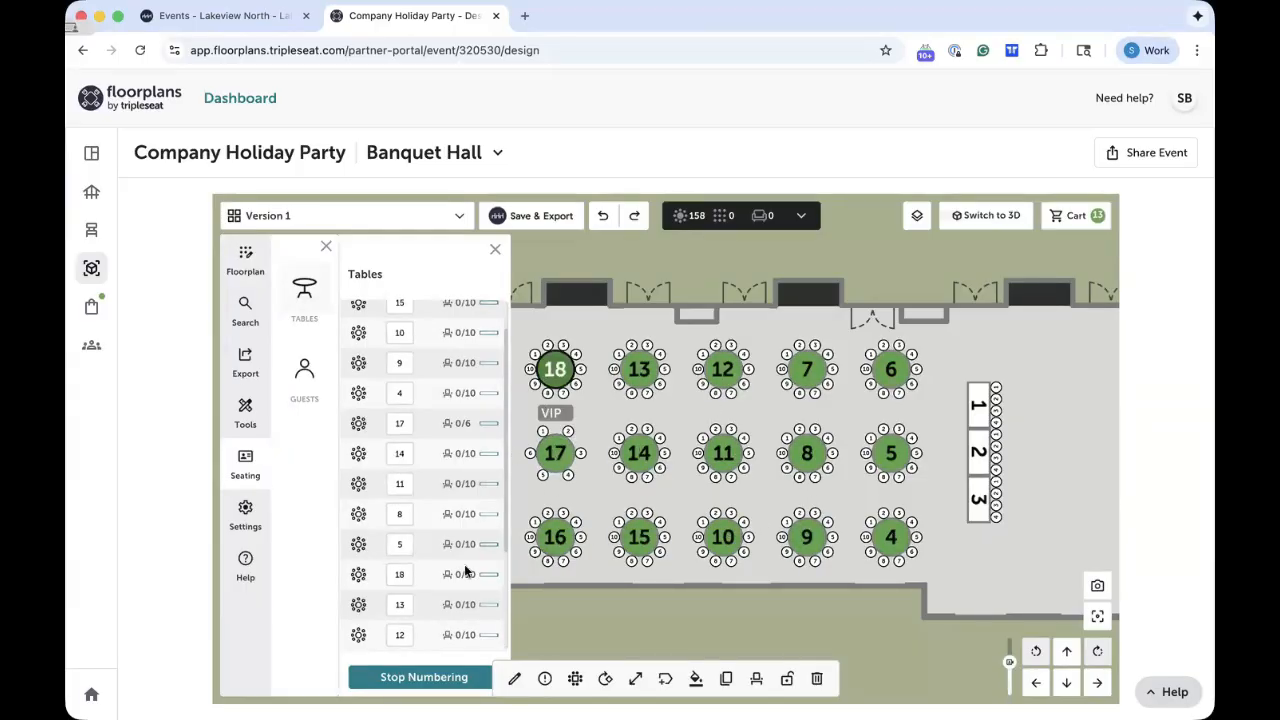
left_click(403, 678)
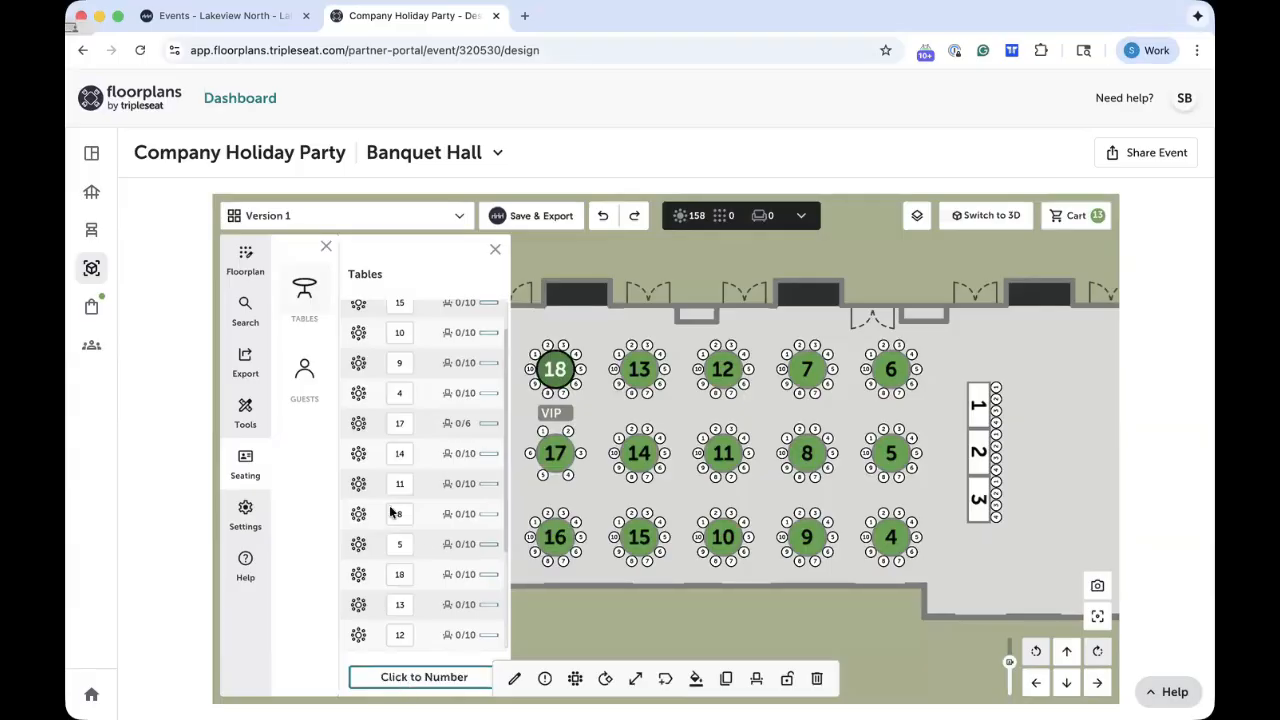
Rename head table 1 as HT1 in the seating list of tables and close the list
scroll(439, 542, "down", 3)
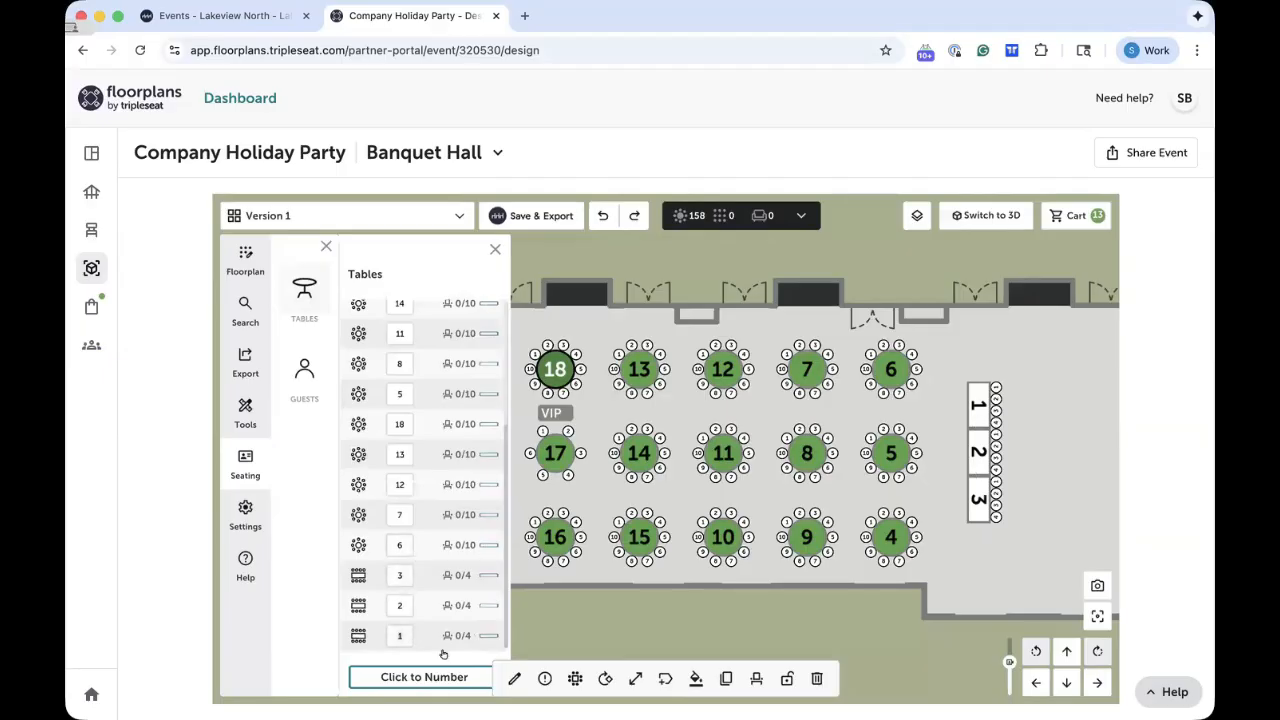
type("HT")
left_click(1039, 456)
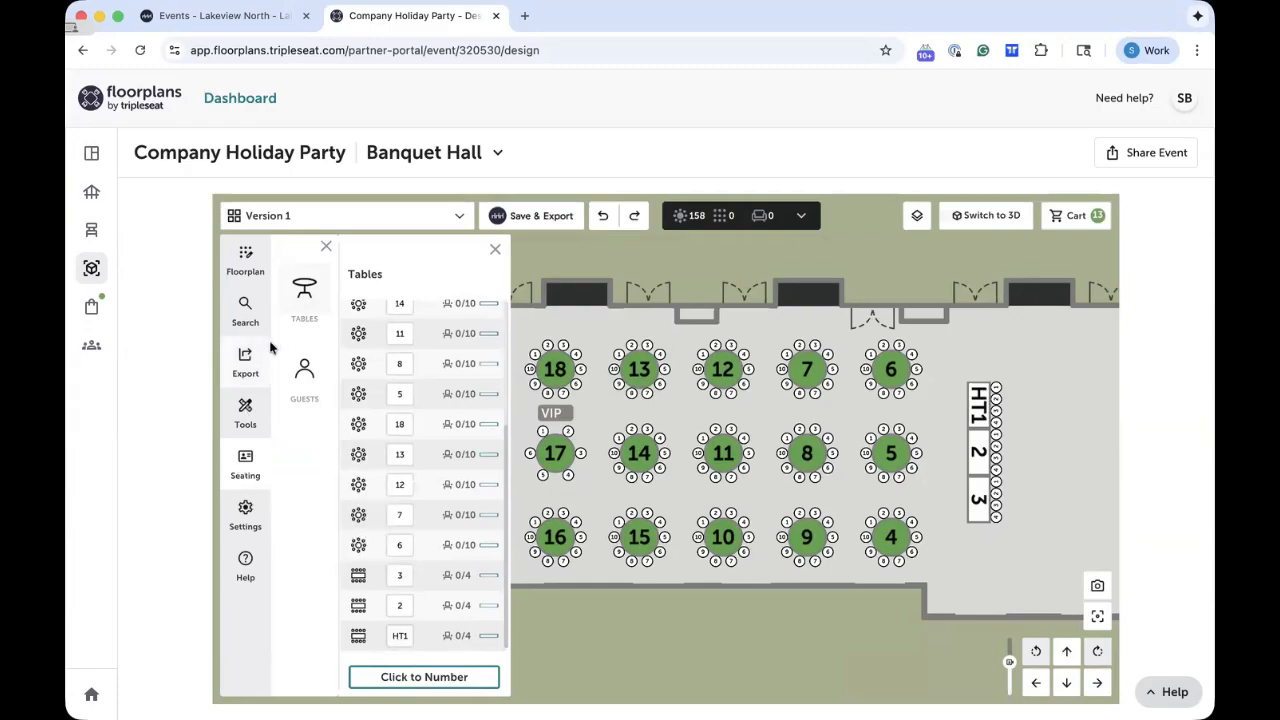
left_click(495, 249)
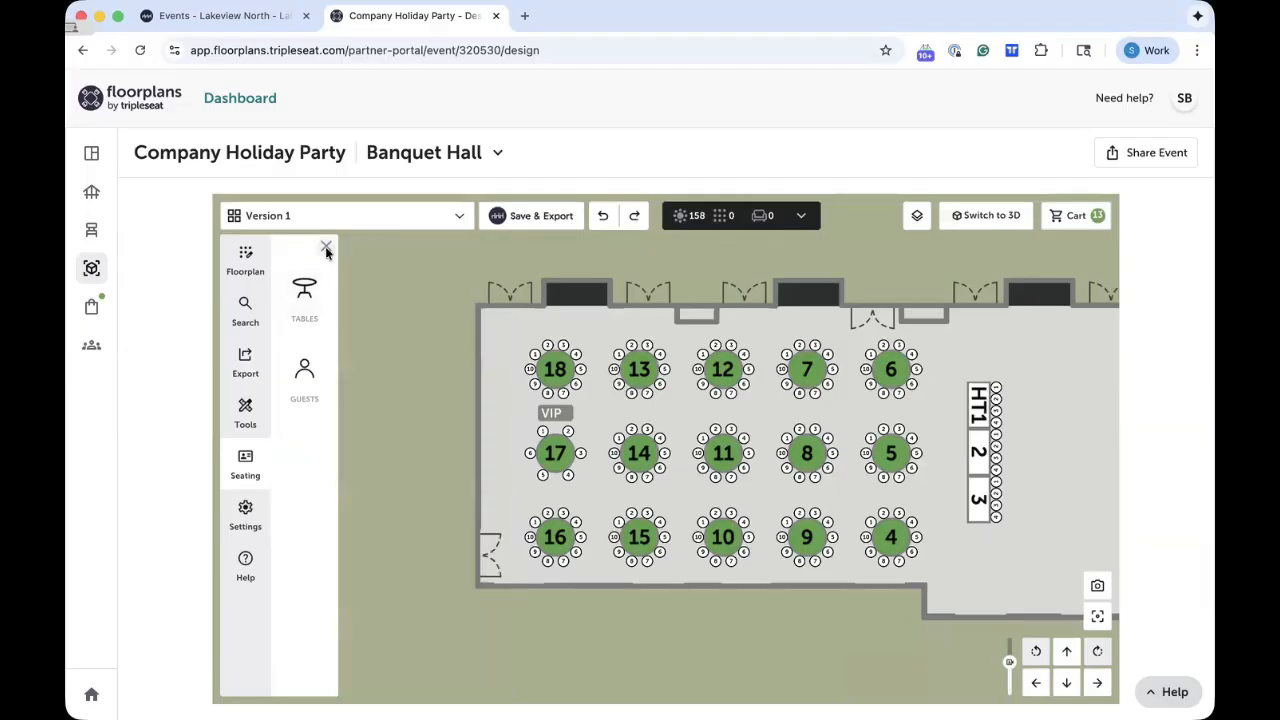
left_click(326, 246)
Create a new chair set from the straight-row template with an aisle and continue to its layout settings
left_click(1096, 683)
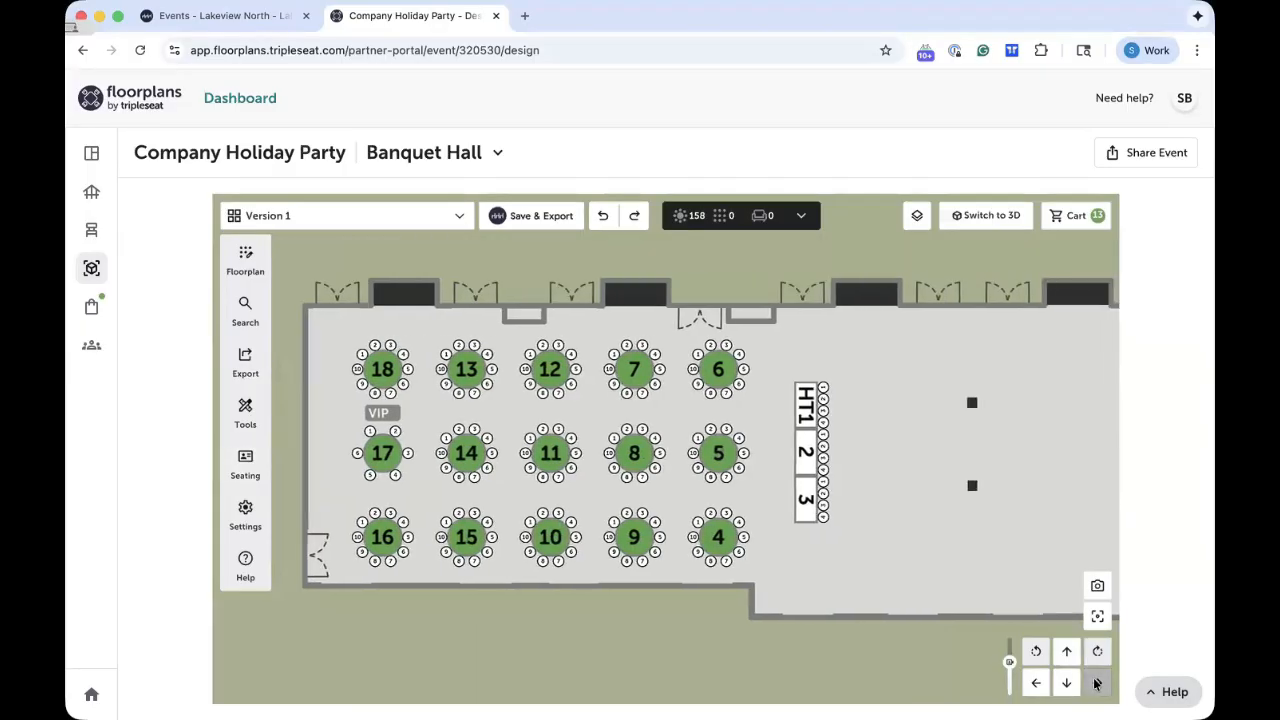
left_click(1096, 683)
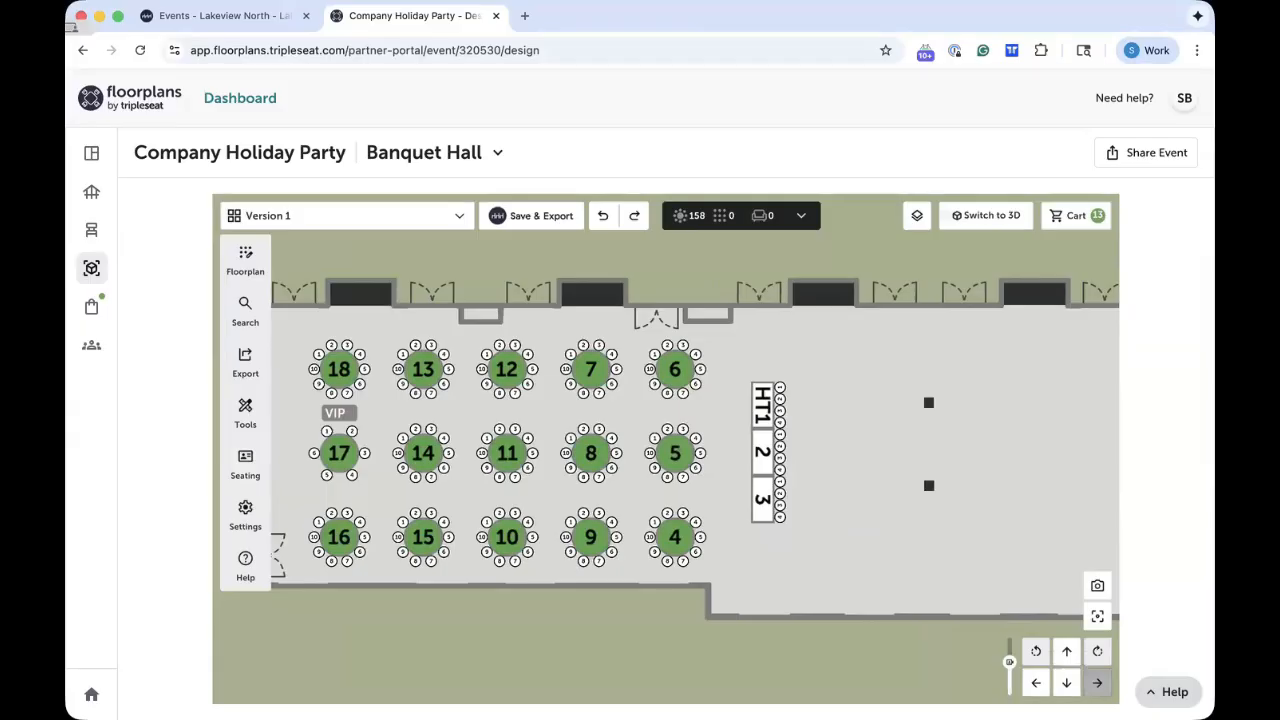
left_click(1097, 683)
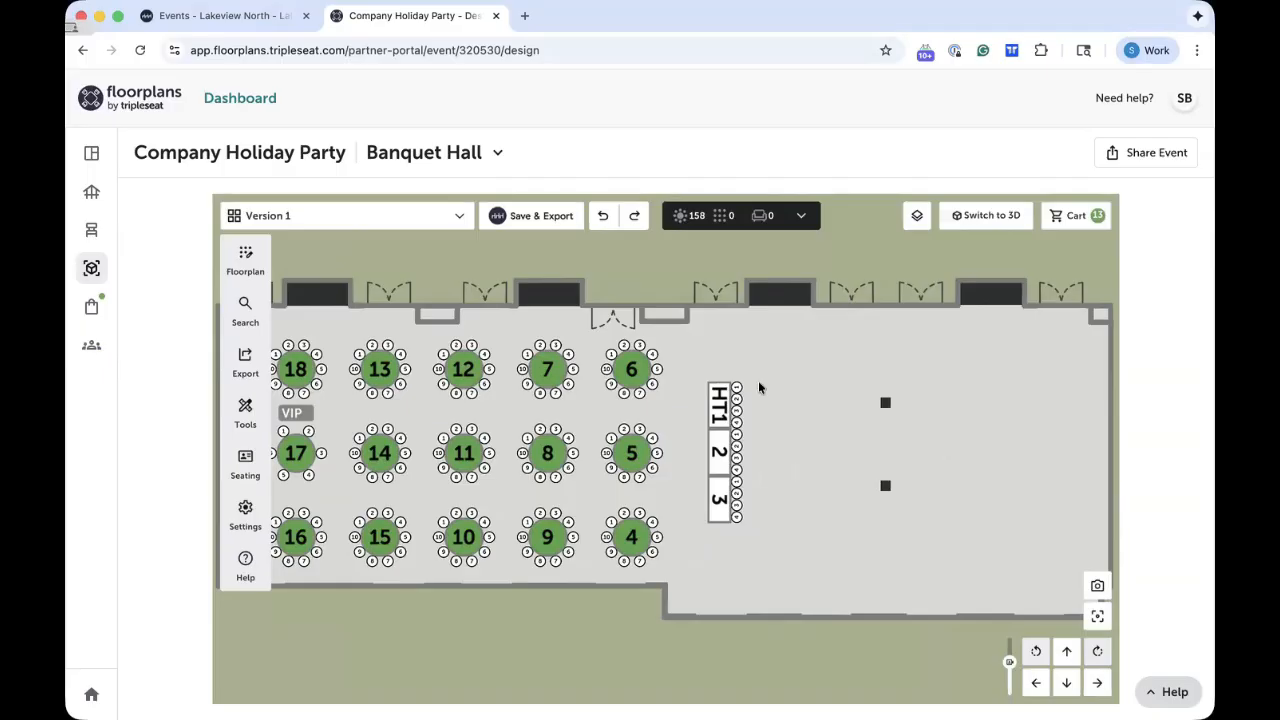
left_click(253, 263)
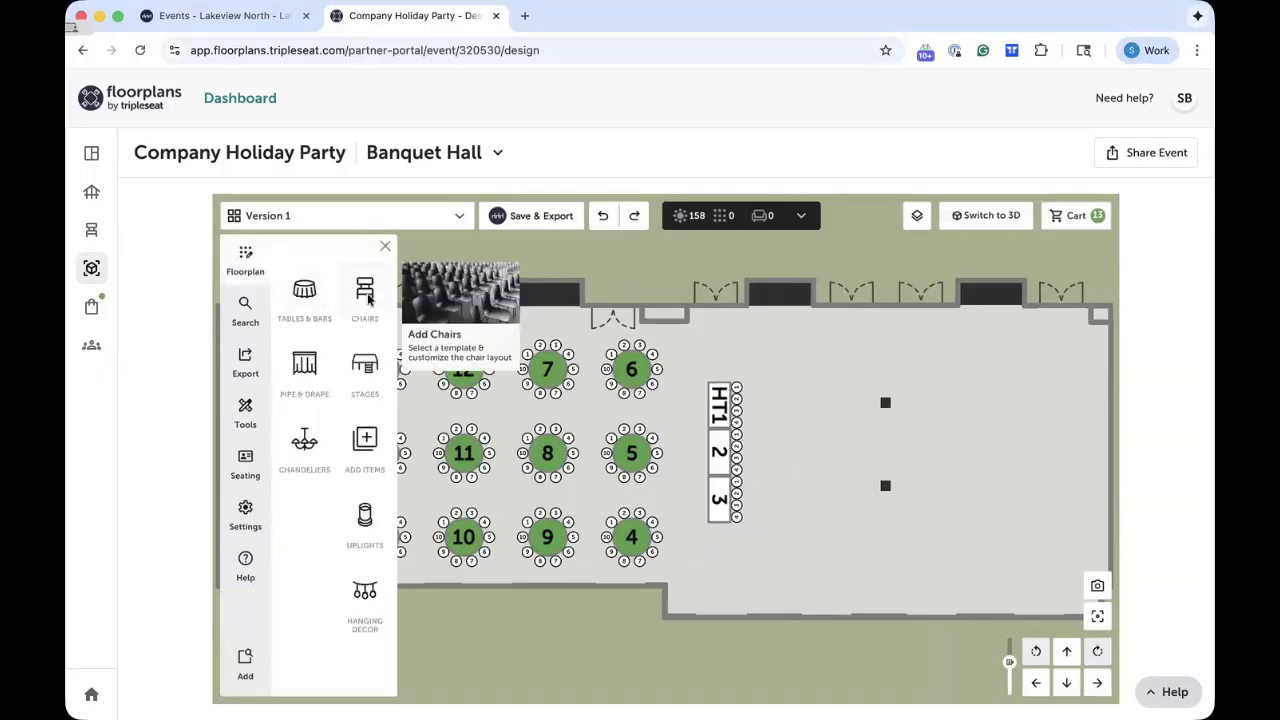
left_click(366, 295)
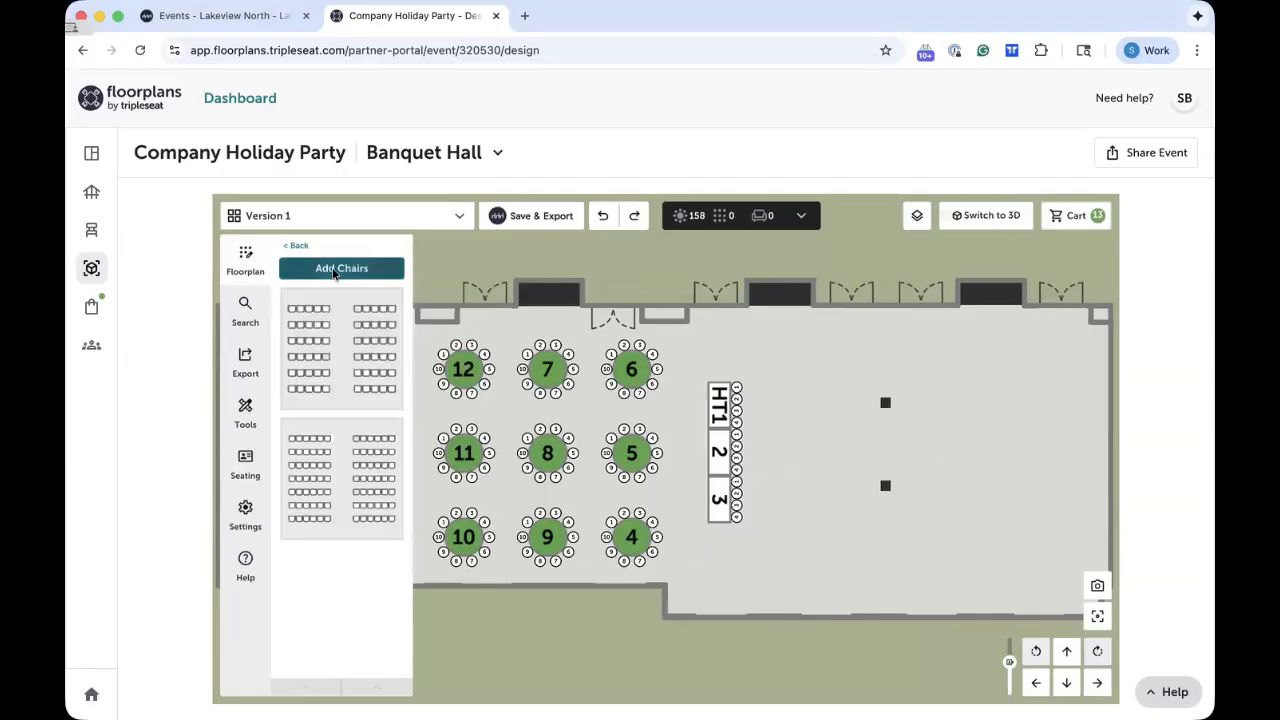
mouse_move(338, 317)
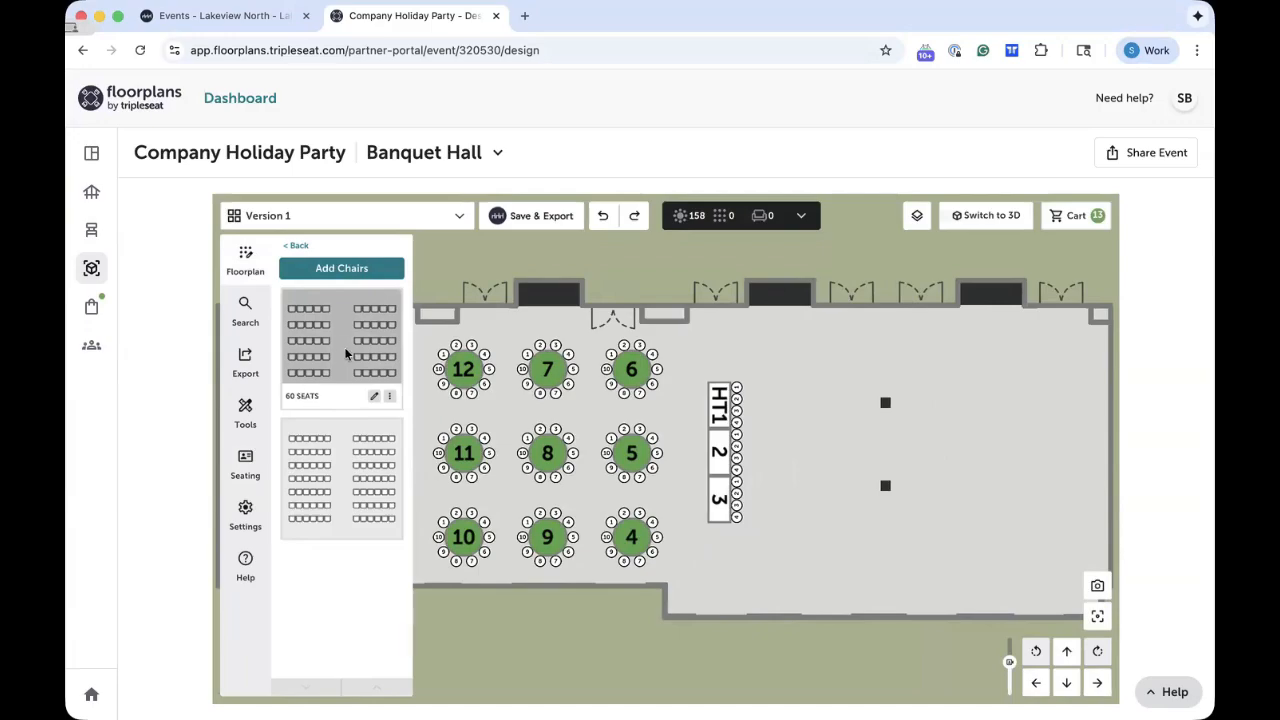
right_click(344, 348)
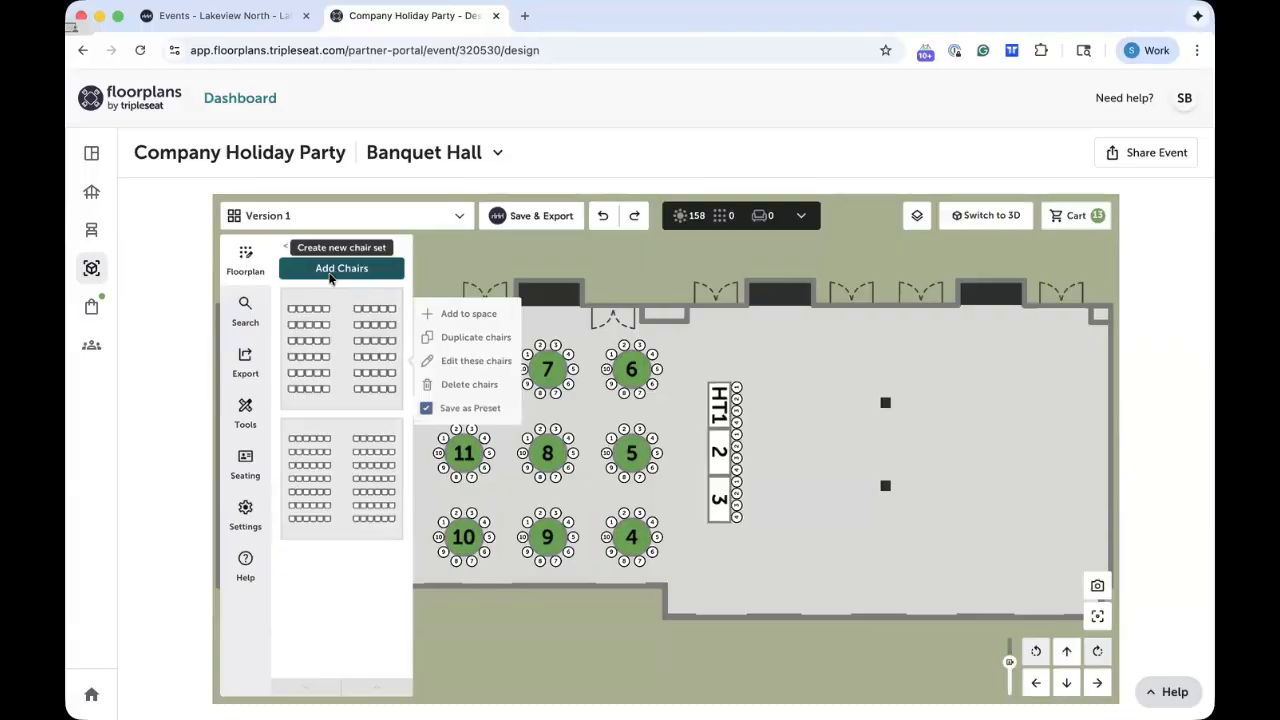
left_click(349, 270)
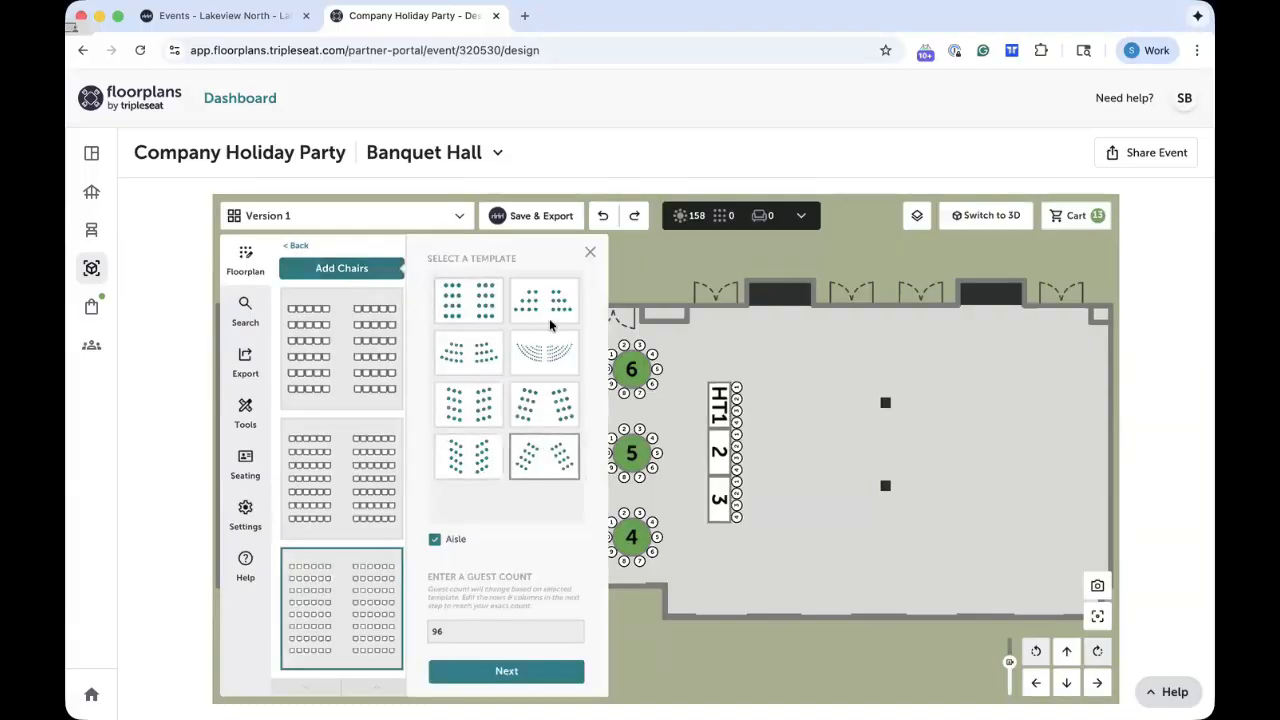
left_click(469, 314)
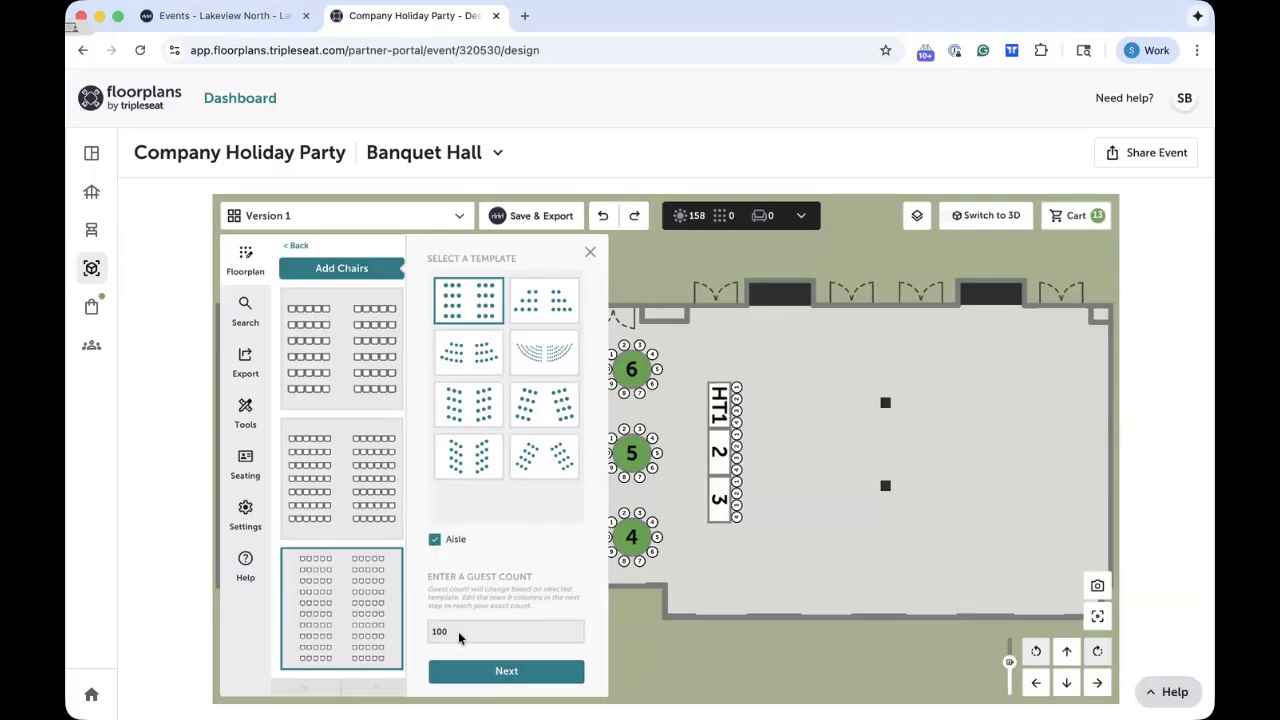
left_click(527, 686)
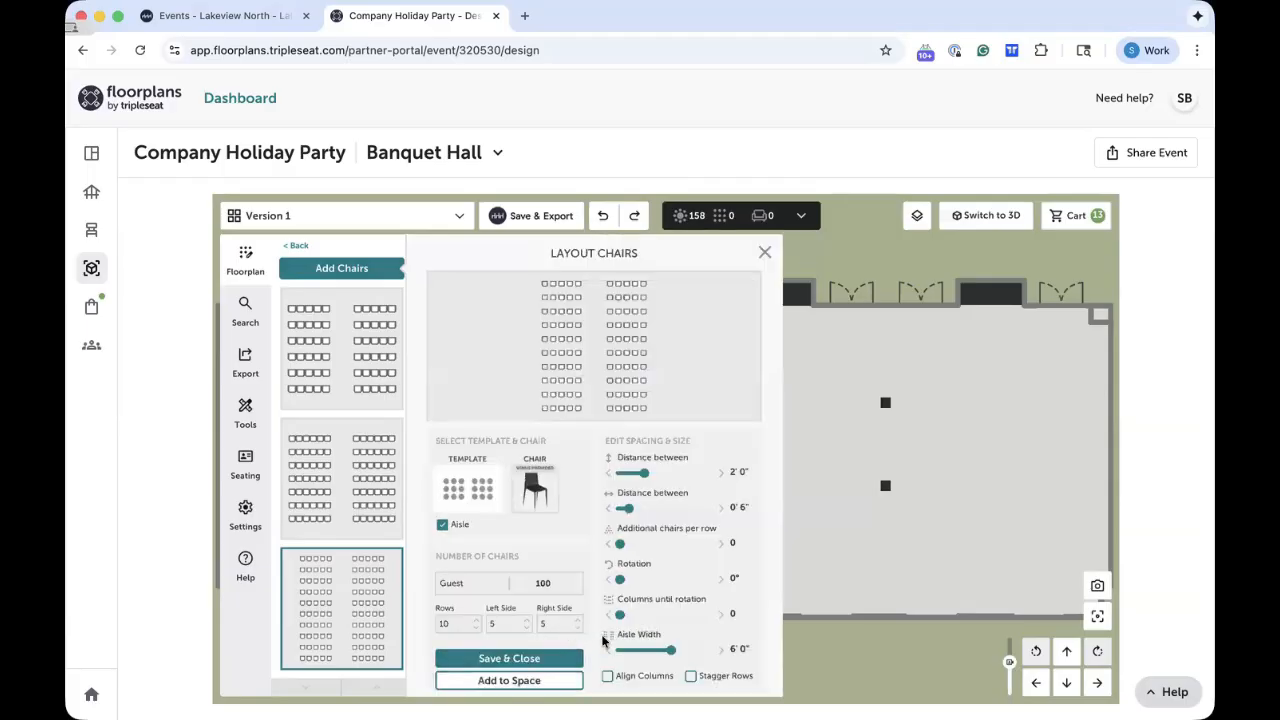
Lay out the chair set as 8 rows of 4 chairs per side, with 1' 6" between rows and a 4' 0" aisle
left_click(476, 627)
left_click(476, 627)
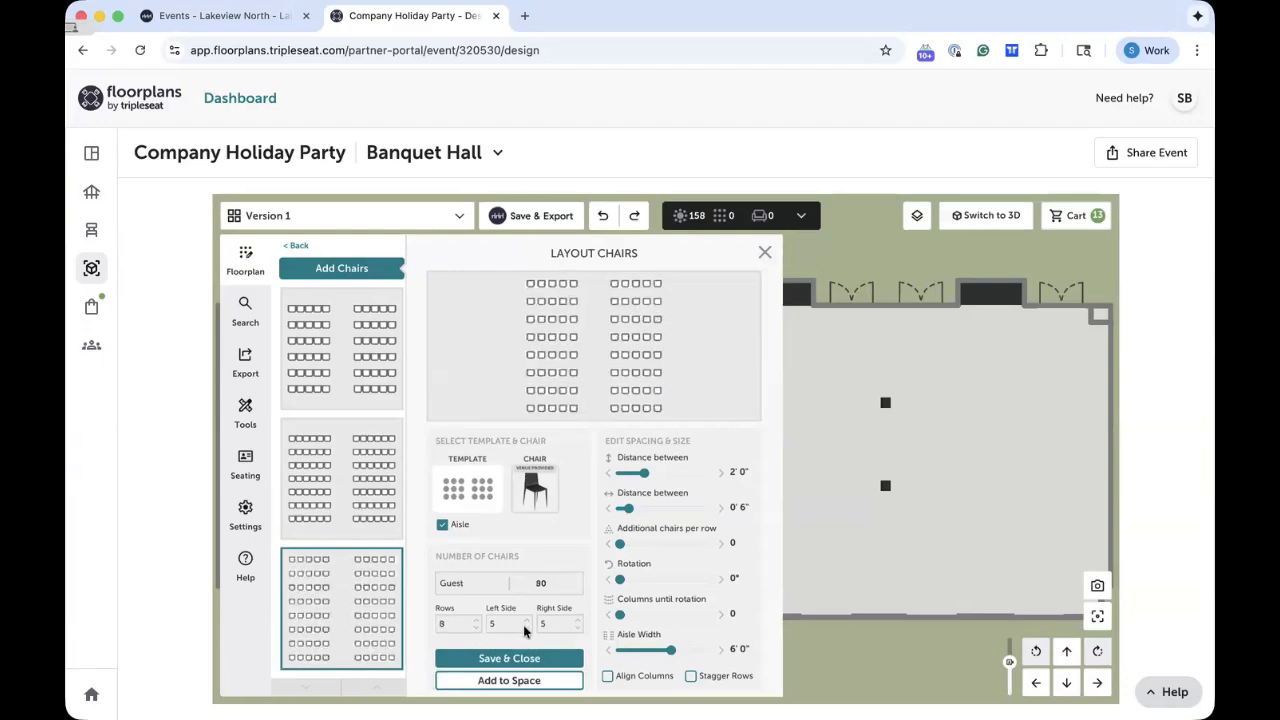
left_click(578, 628)
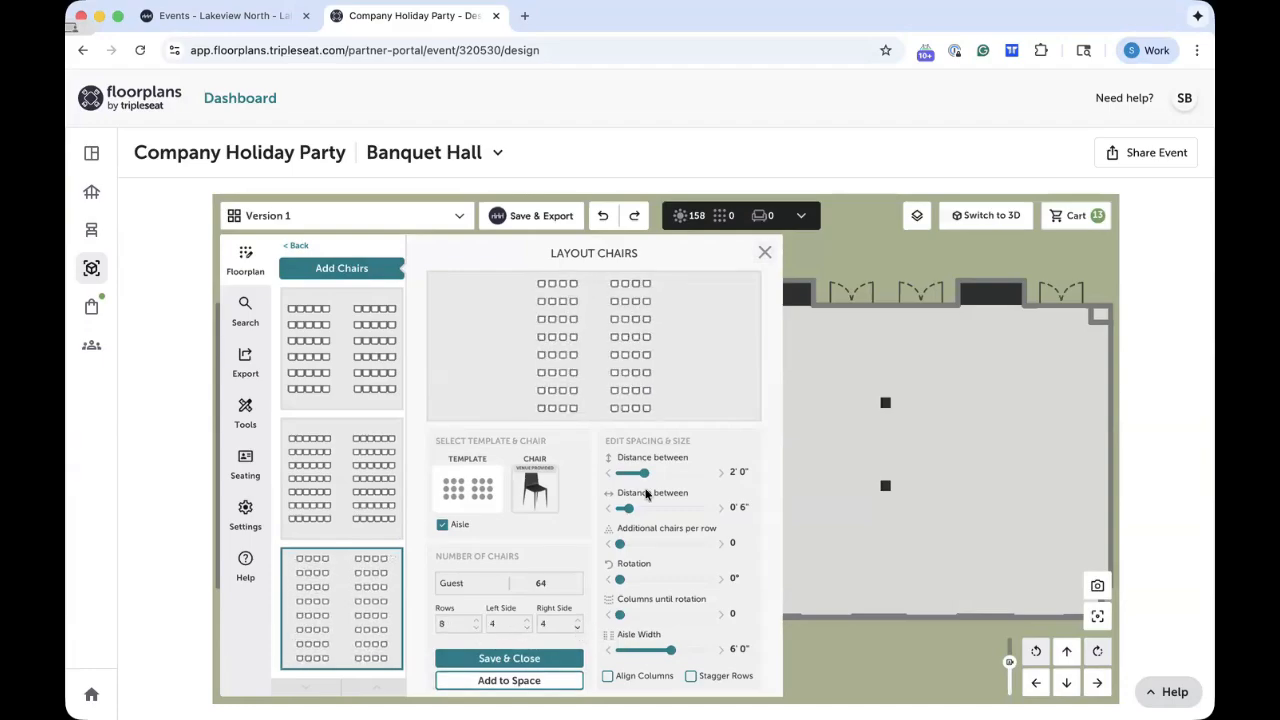
left_click_drag(643, 477, 632, 477)
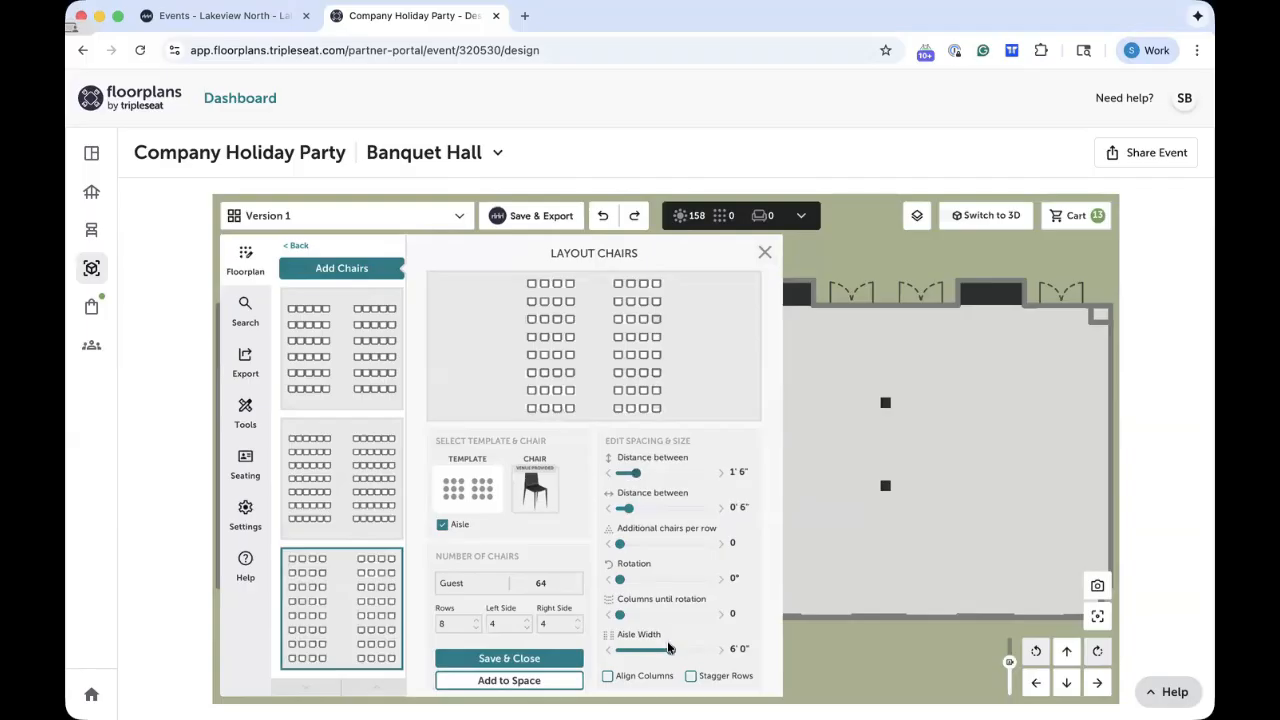
left_click_drag(665, 651, 642, 652)
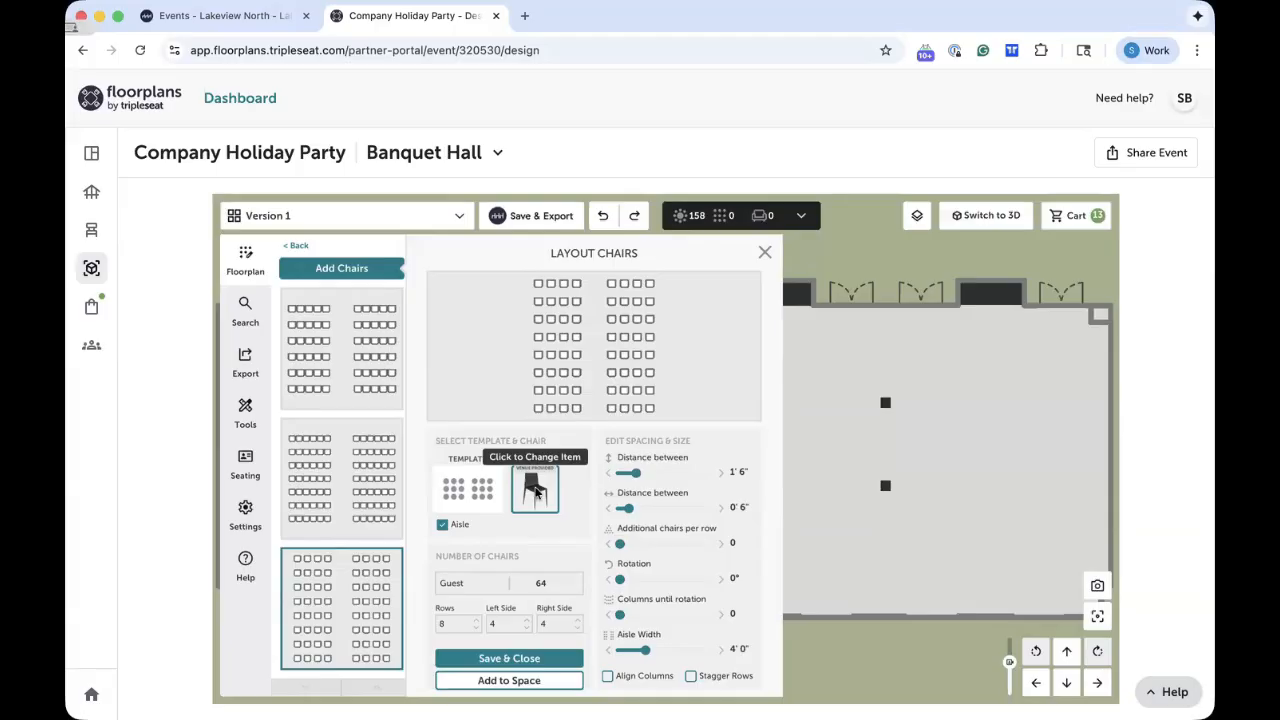
Save the new chair set and place it in the open floor area beyond the two pillars, away from the head table
left_click(516, 662)
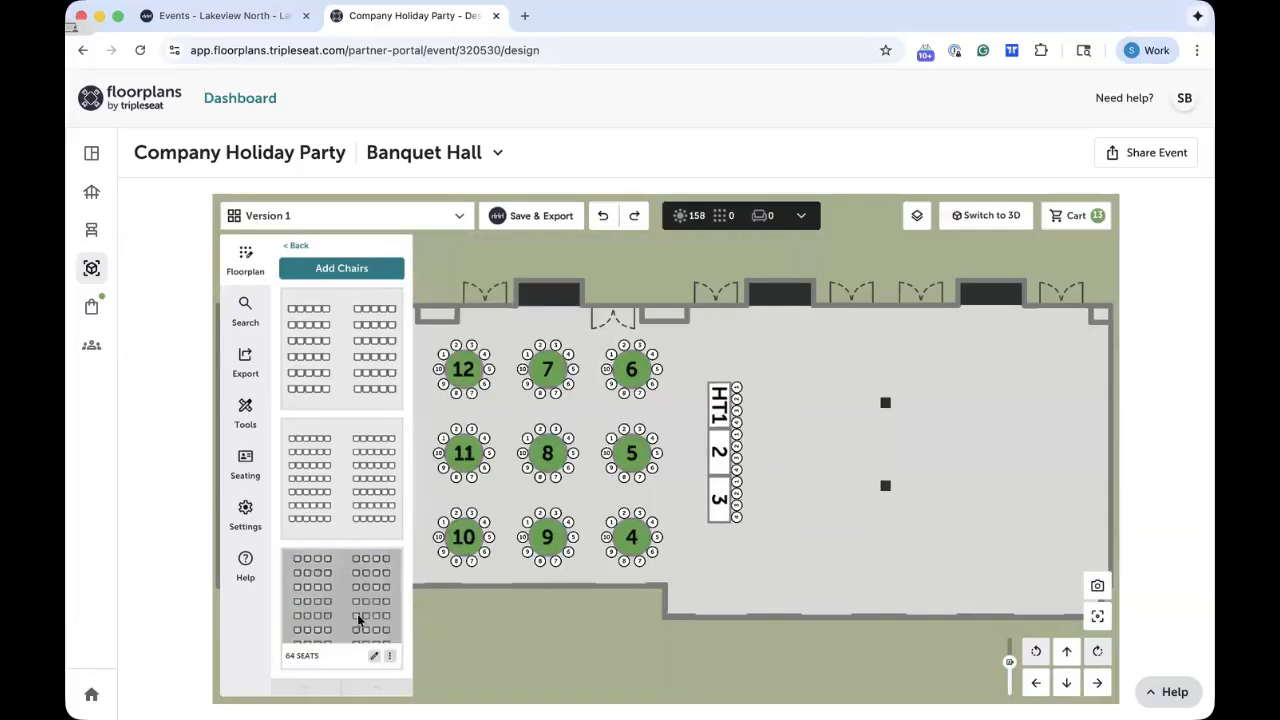
left_click_drag(358, 620, 993, 388)
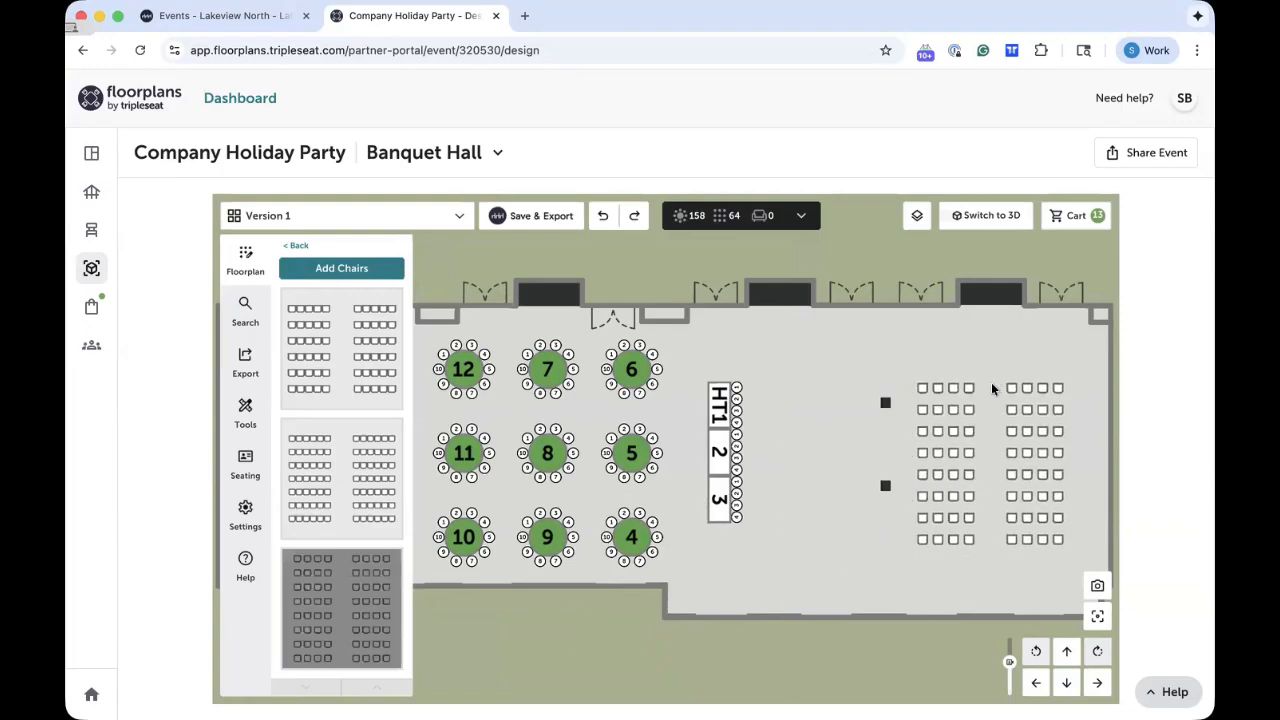
Move the chair set closer to the head tables so that its third row overlaps the lower pillar
left_click(973, 455)
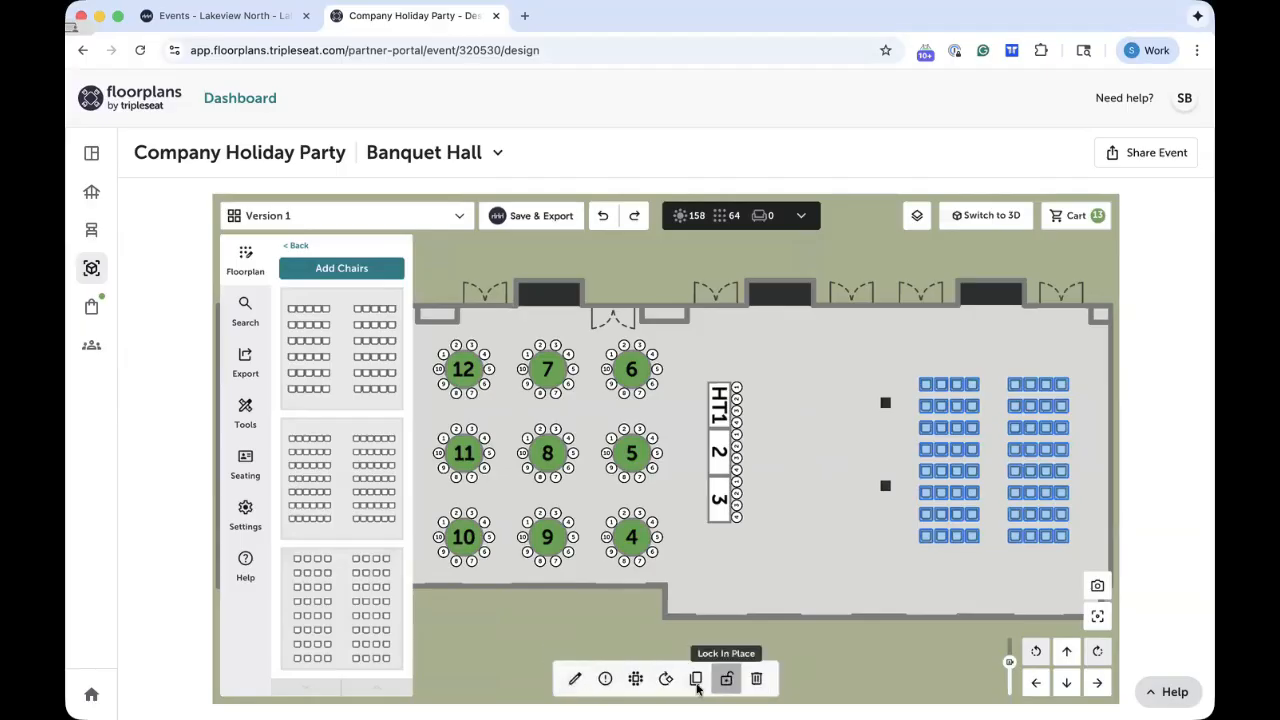
left_click(666, 679)
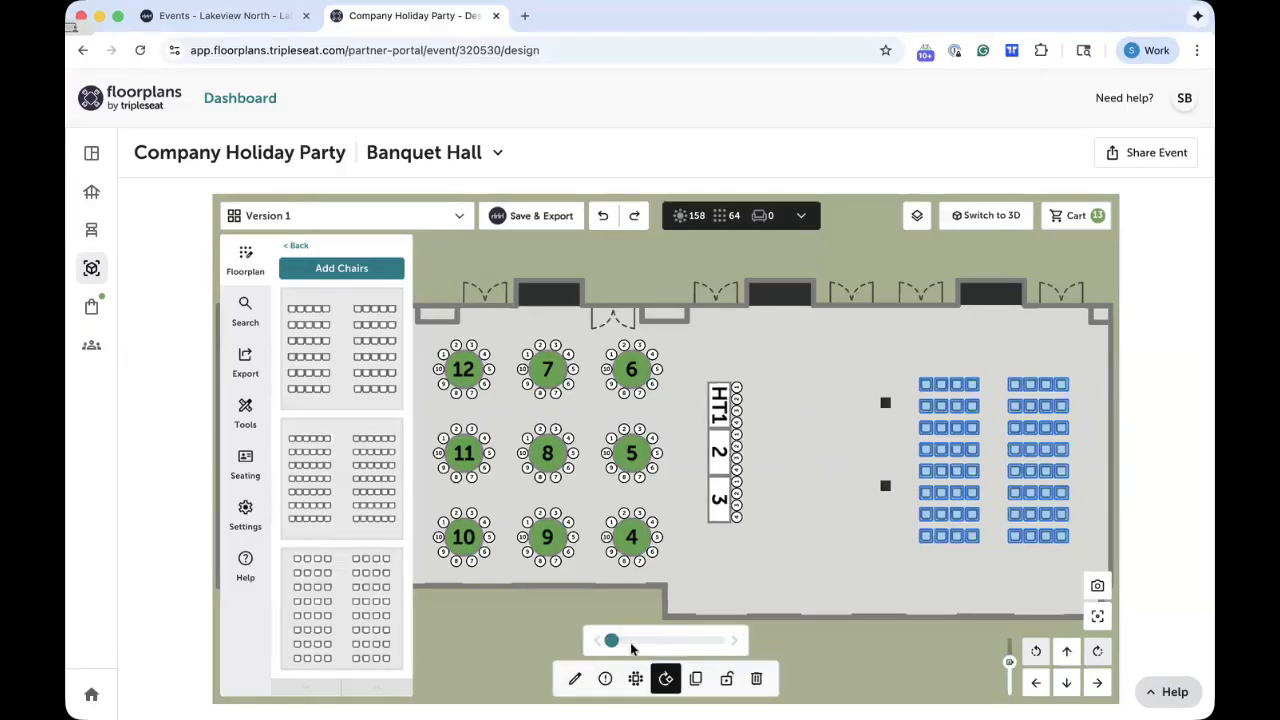
mouse_move(612, 648)
left_mouse_down()
mouse_move(686, 645)
mouse_move(605, 644)
left_mouse_up()
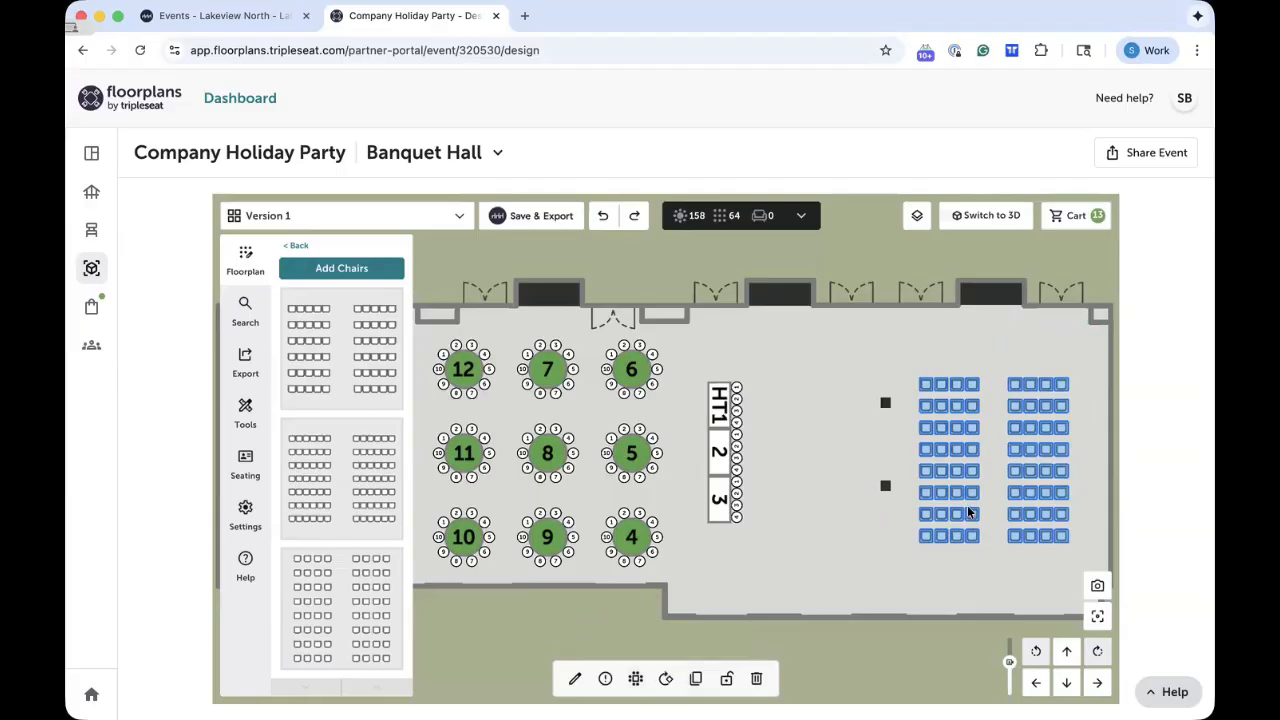
left_click_drag(967, 505, 926, 580)
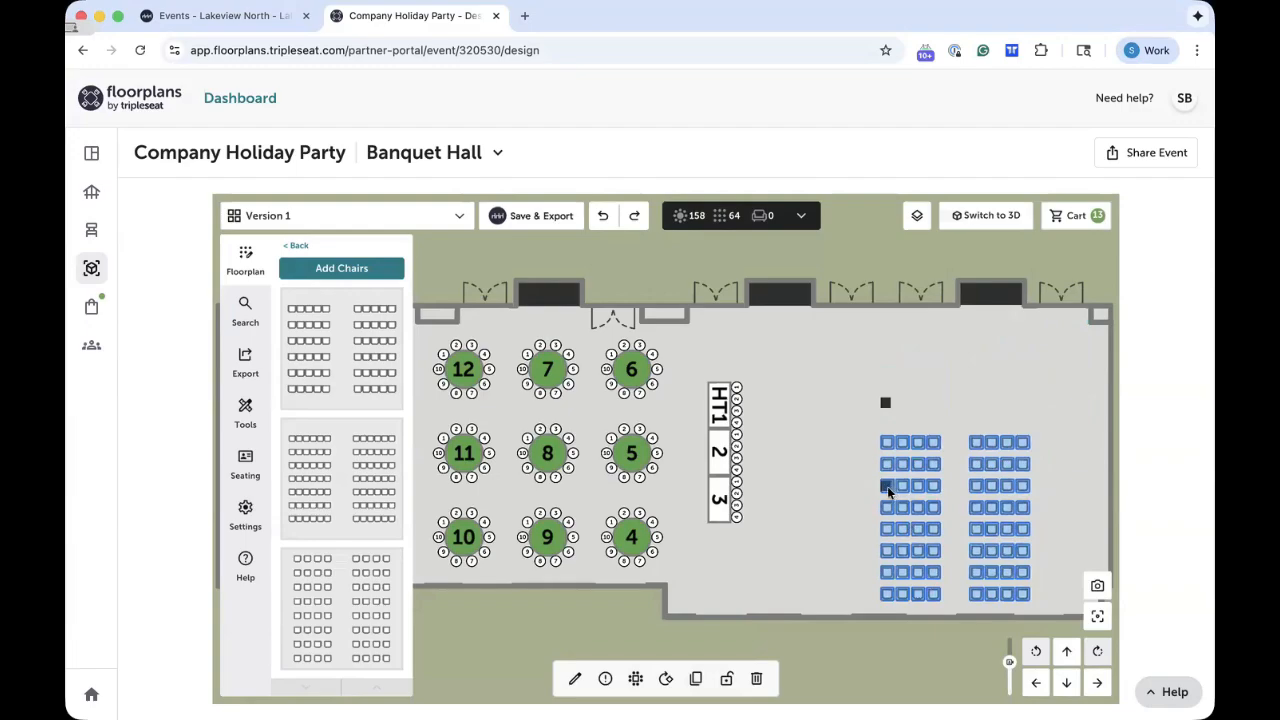
Hide the first two chairs of the third row, where the pillar stands, and save the chair edit
left_click(636, 680)
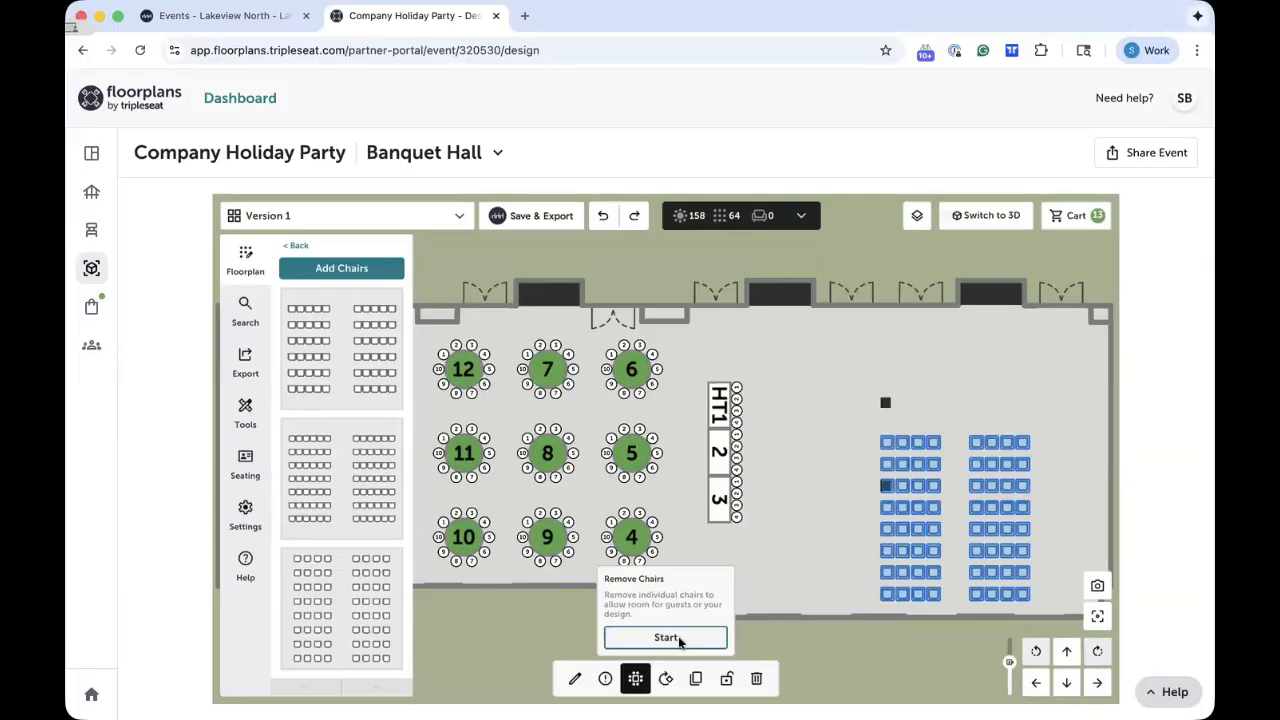
left_click(679, 640)
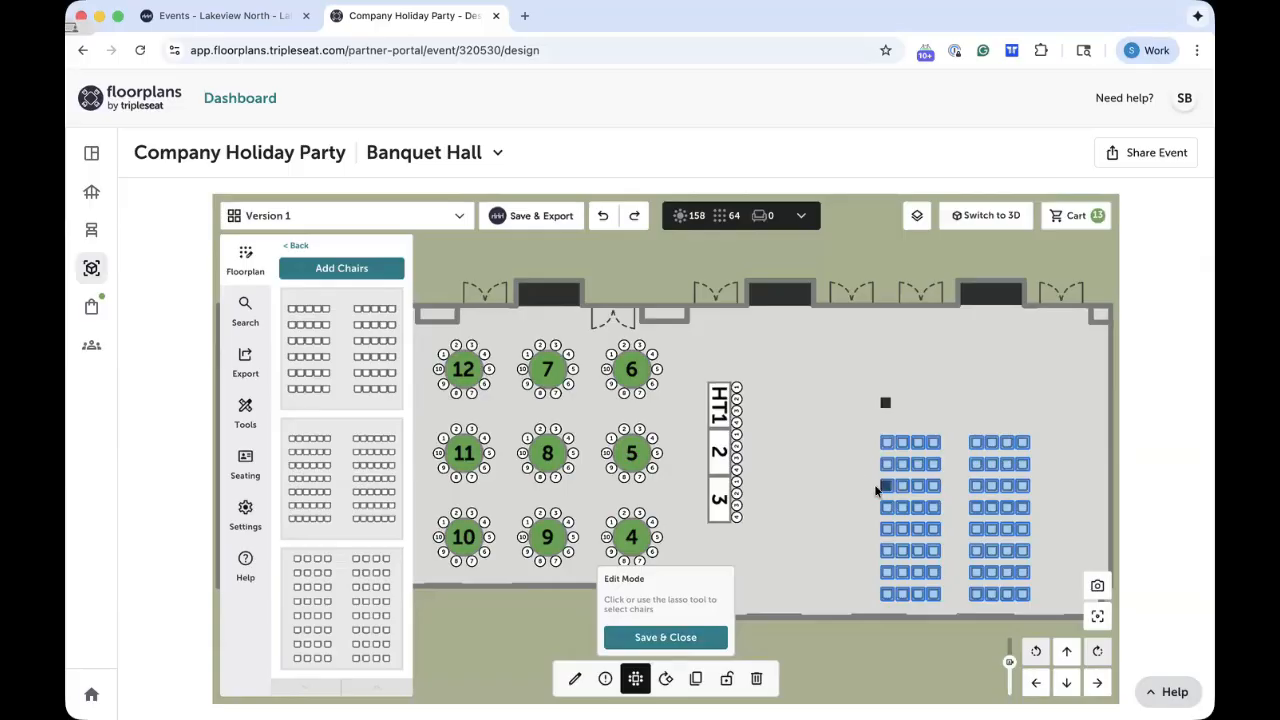
left_click(900, 491)
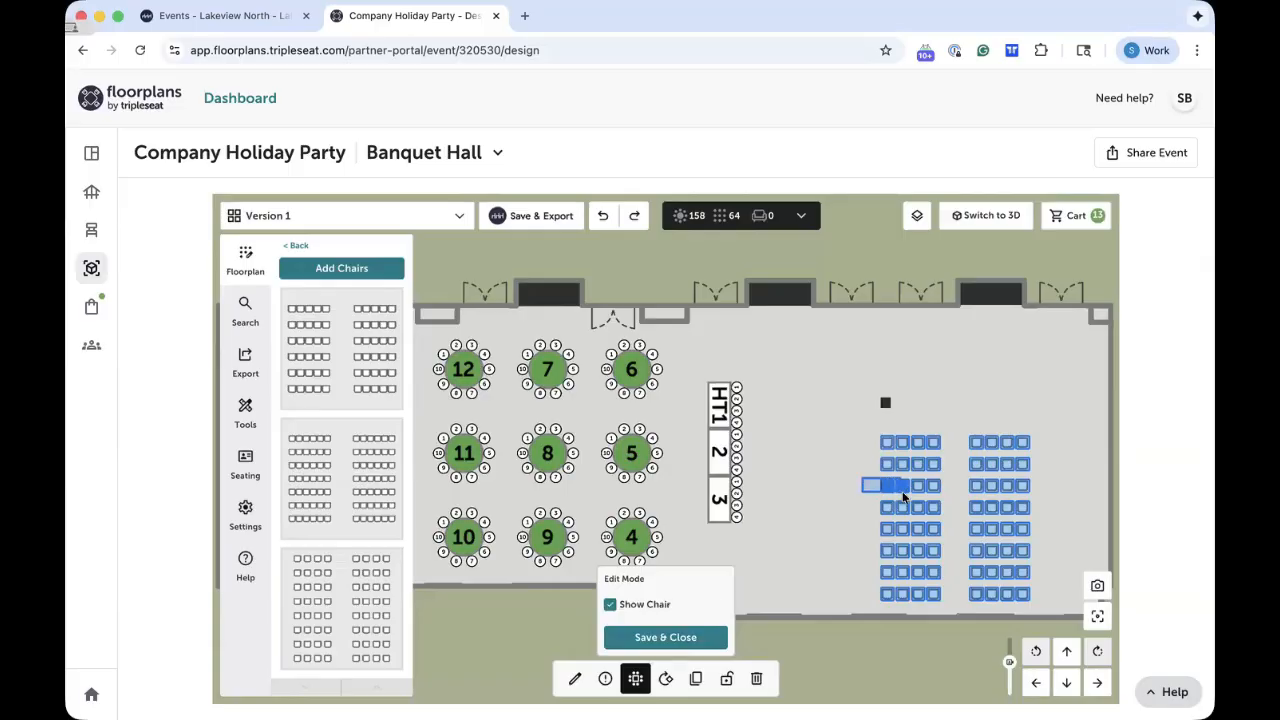
left_click(610, 605)
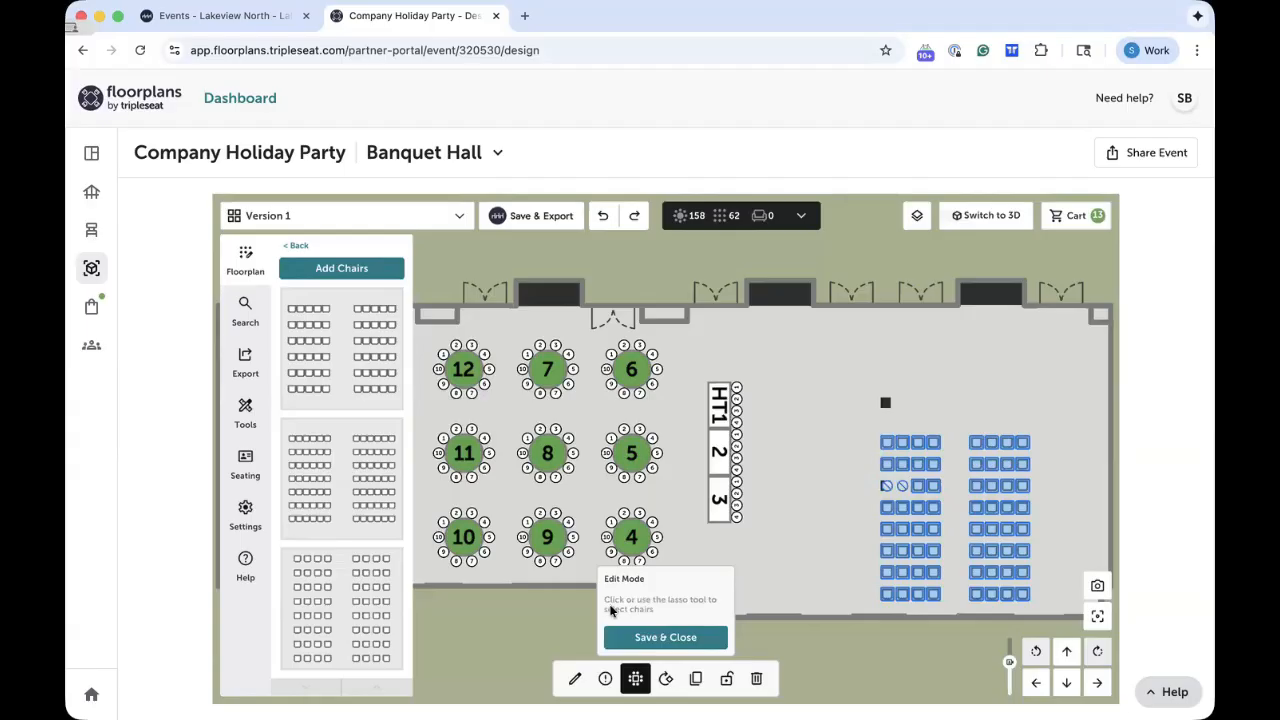
left_click(679, 640)
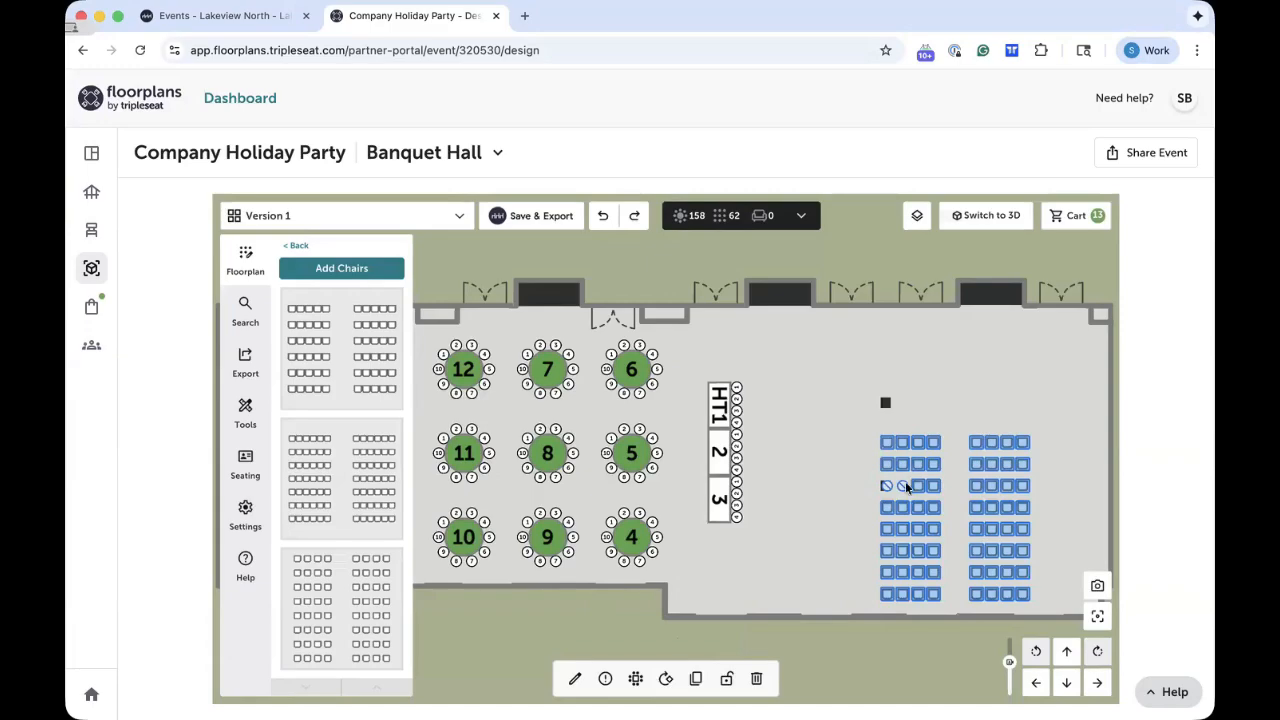
Review the breakdown of table seats, chairs and lounge seats in the guest count summary
left_click(806, 218)
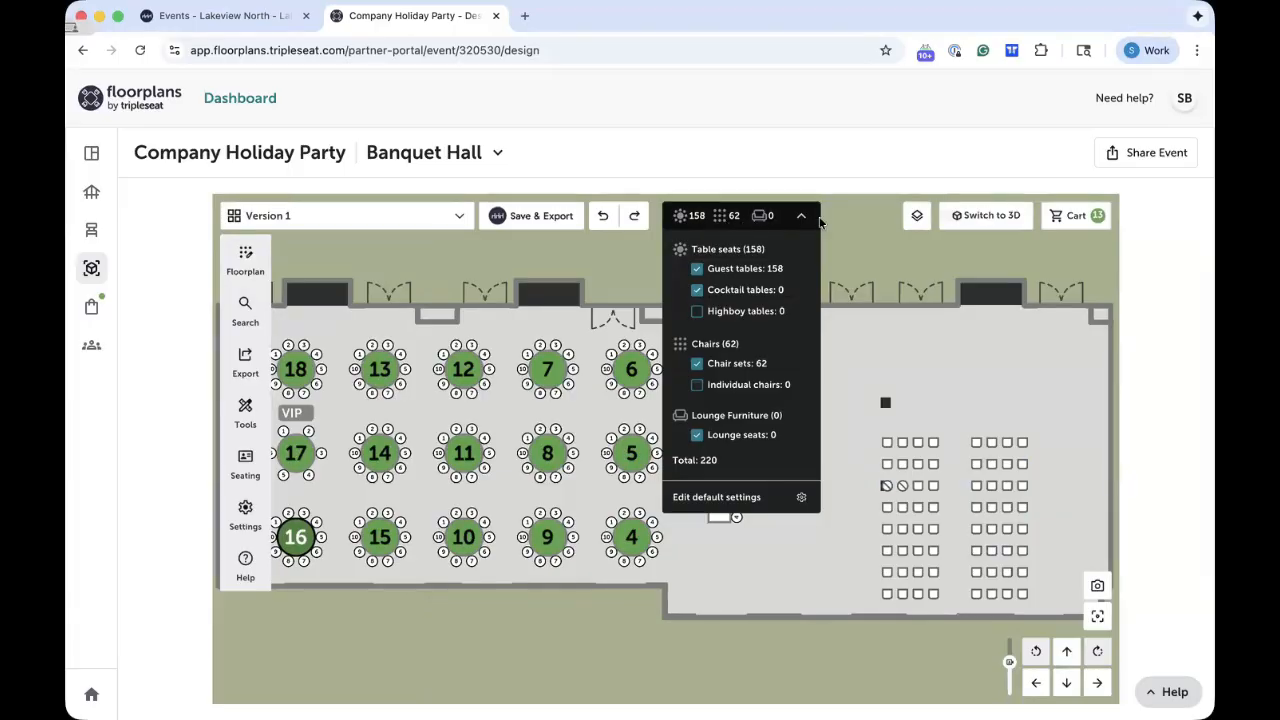
left_click(791, 446)
scroll(817, 438, "down", 3)
scroll(817, 443, "down", 2)
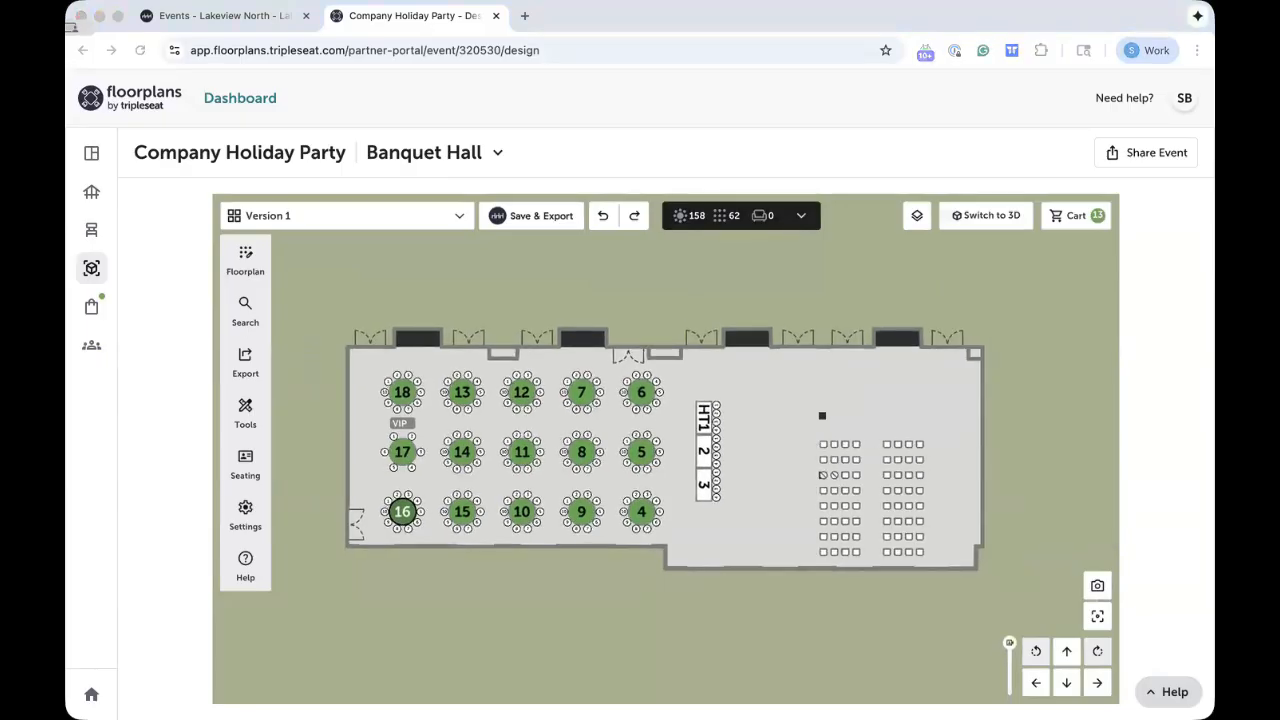
Place two green armchairs from the furniture items side by side in the open area above the chair rows
left_click(244, 251)
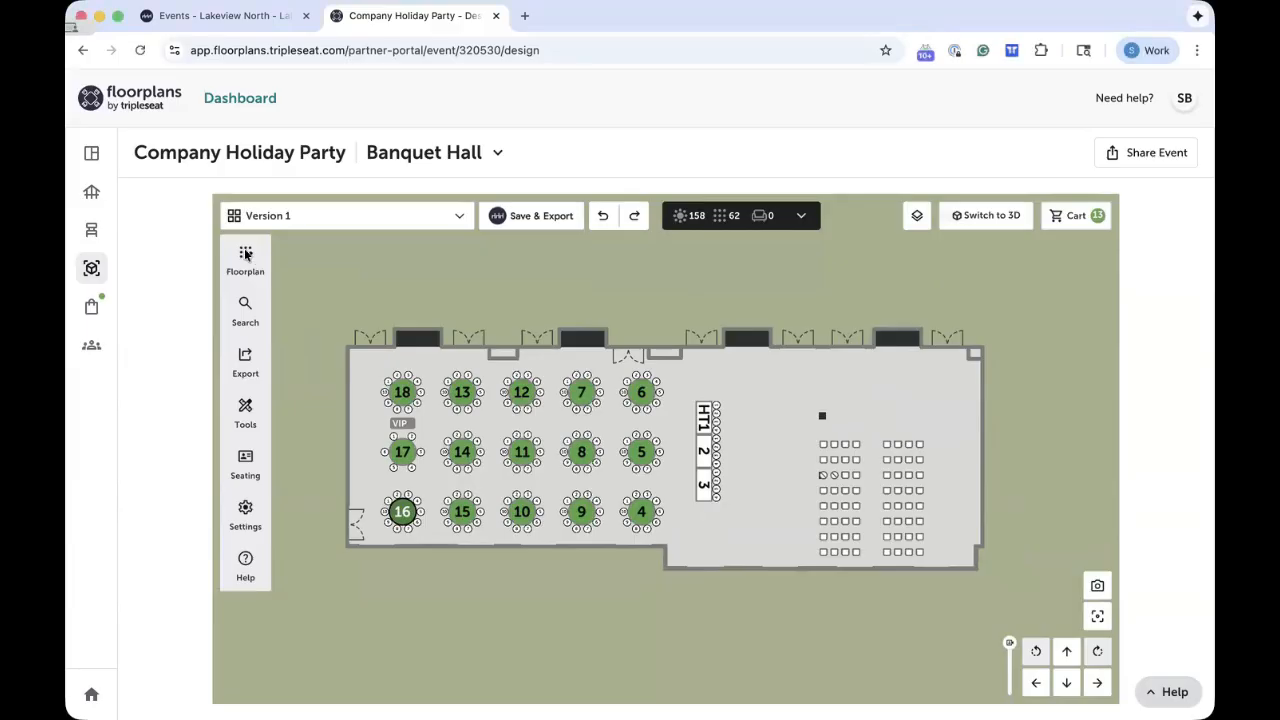
left_click(244, 253)
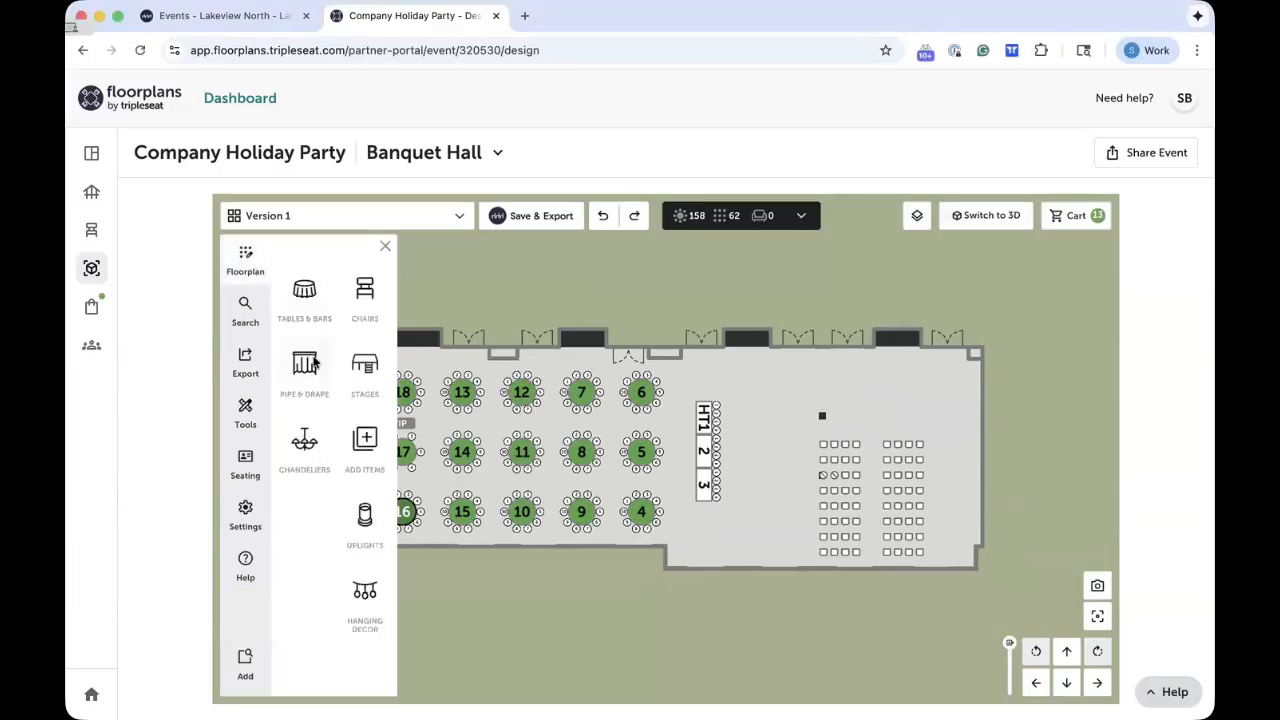
left_click(360, 445)
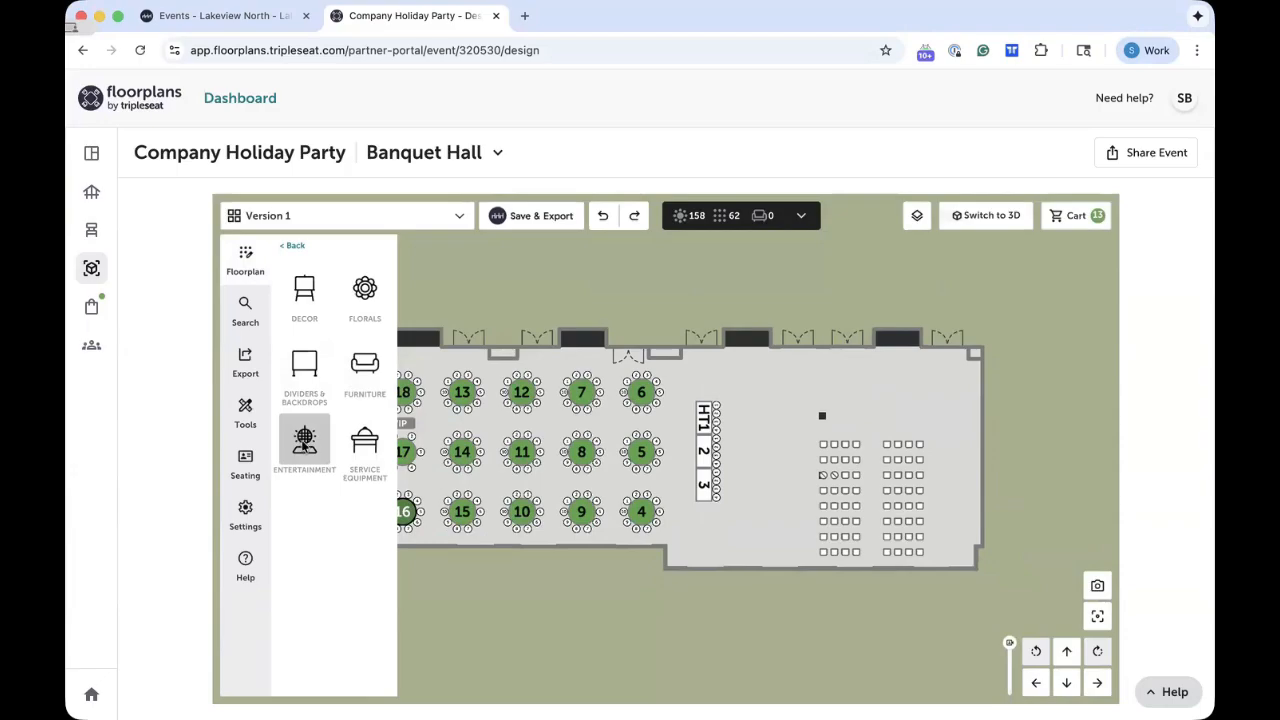
left_click(363, 372)
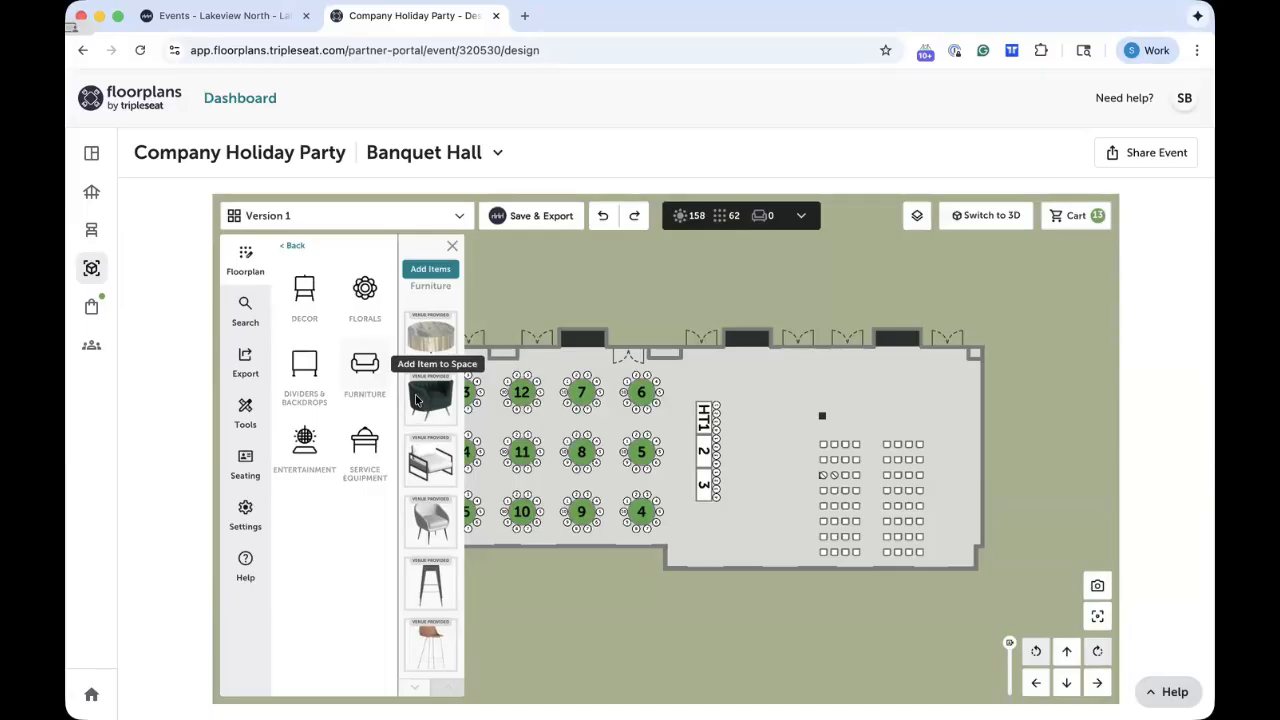
left_click_drag(430, 400, 767, 361)
Rotate the two armchairs individually in place to face the chair rows, and close the item catalogue
left_click(620, 681)
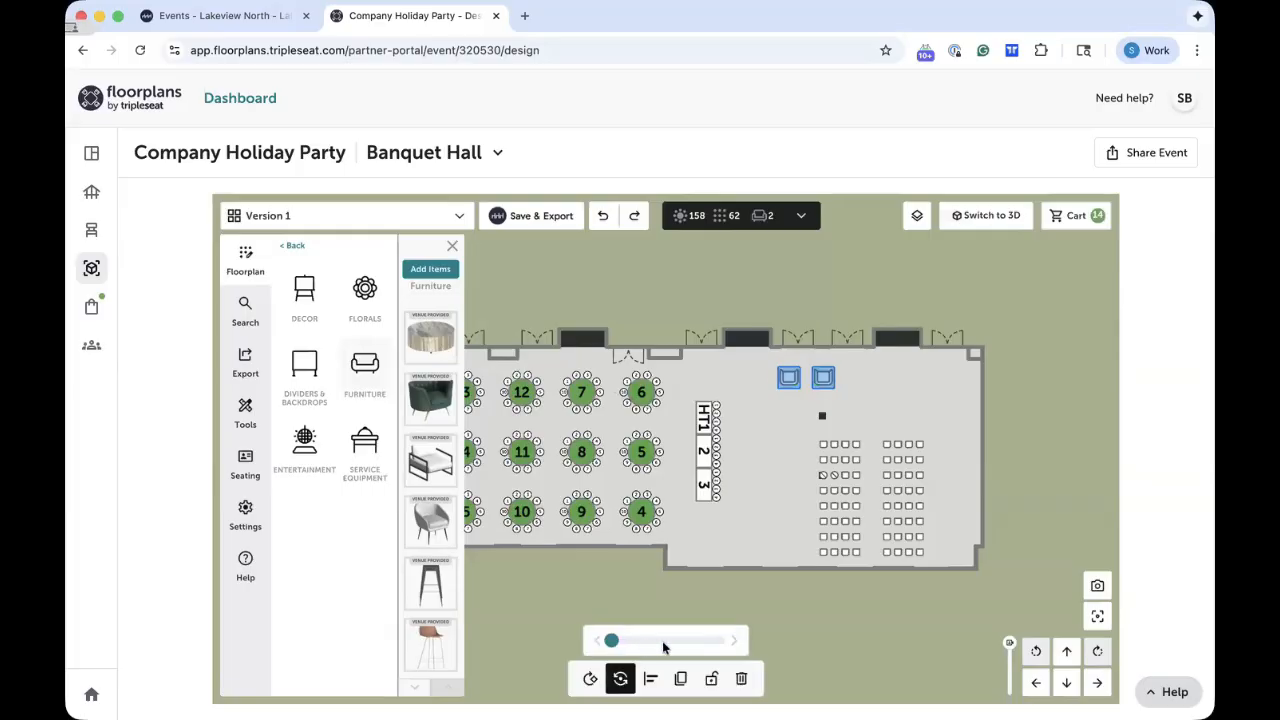
left_click_drag(663, 645, 670, 646)
left_click(452, 246)
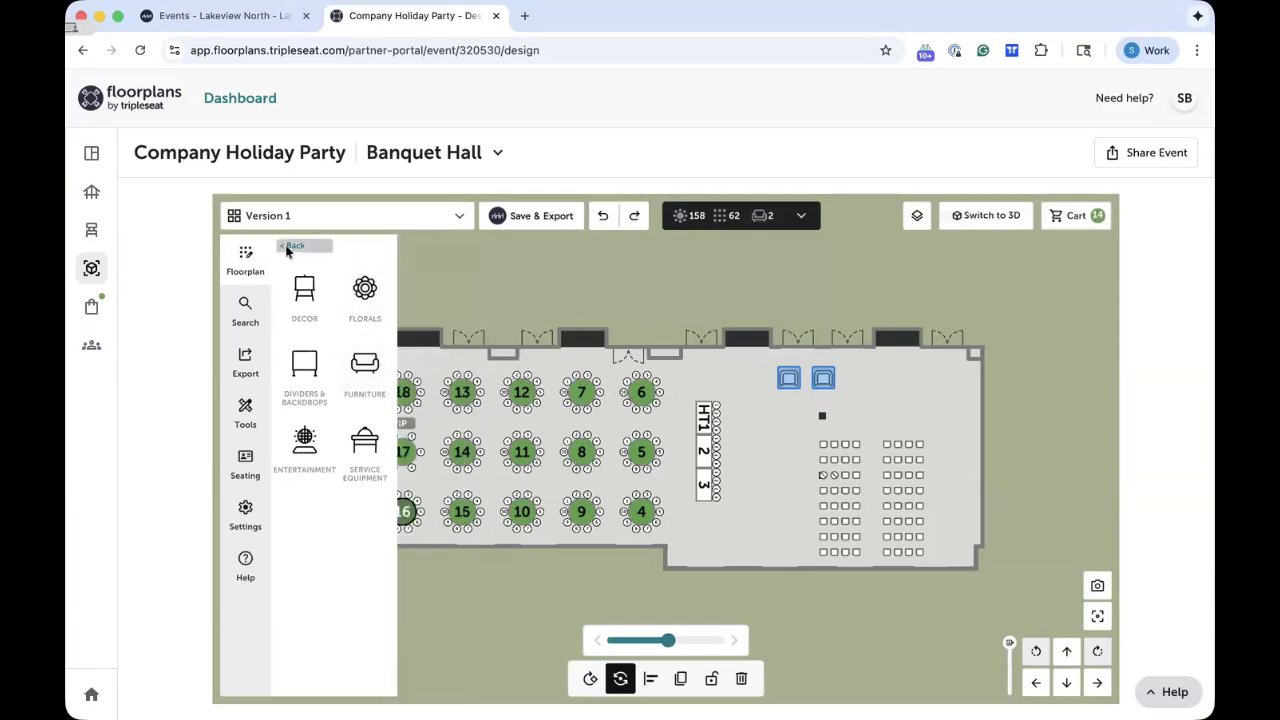
left_click(290, 246)
left_click(384, 245)
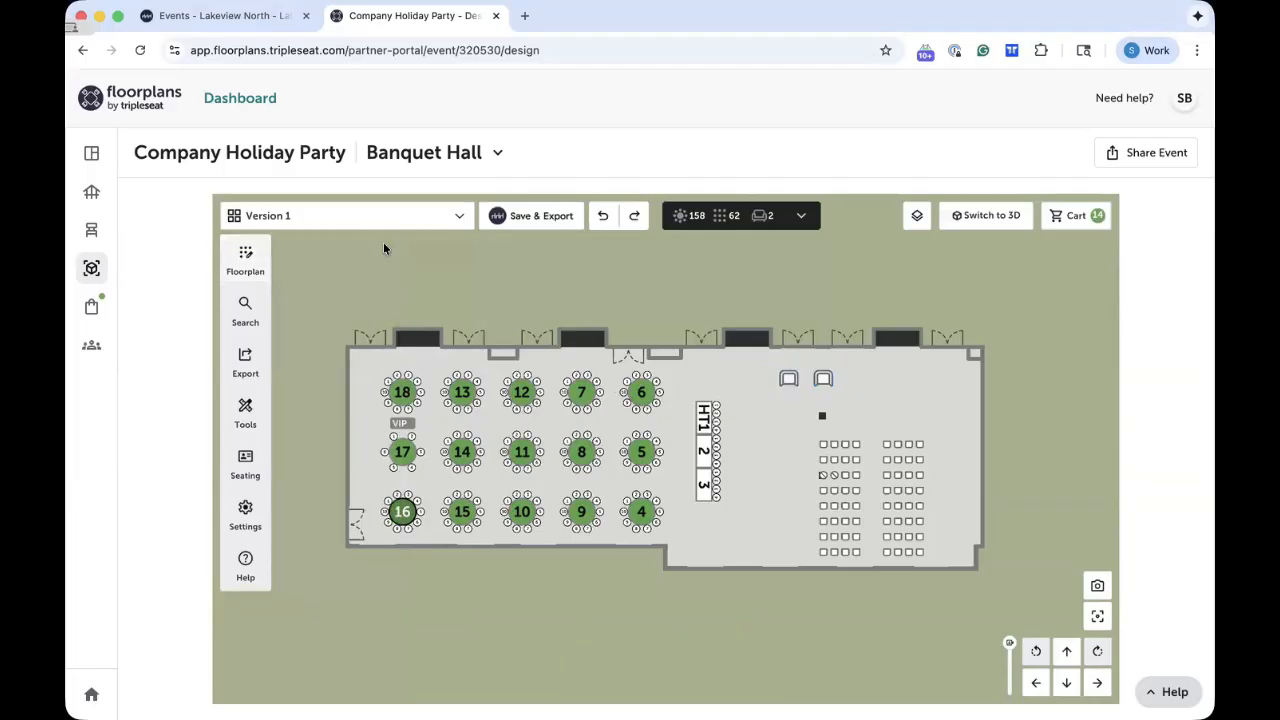
Add a text note reading "Rentals" outside the room below tables 16 and 15, with a green fill
left_click(243, 412)
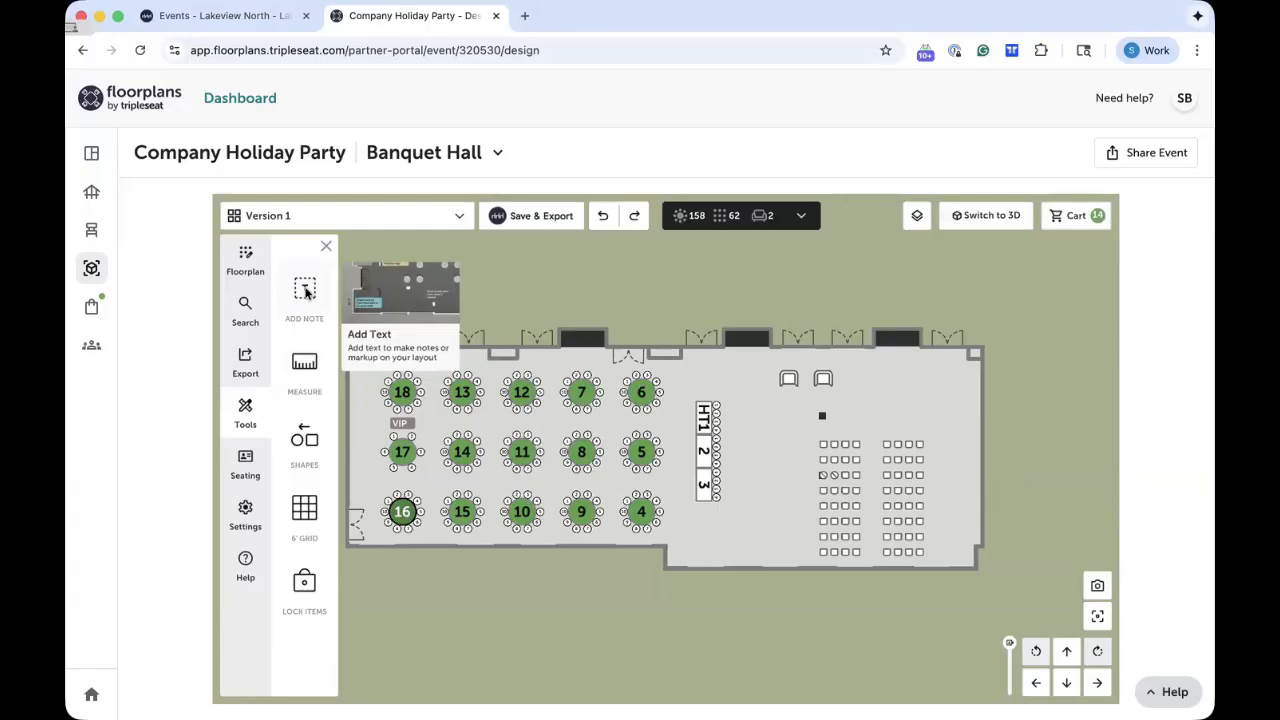
left_click(303, 292)
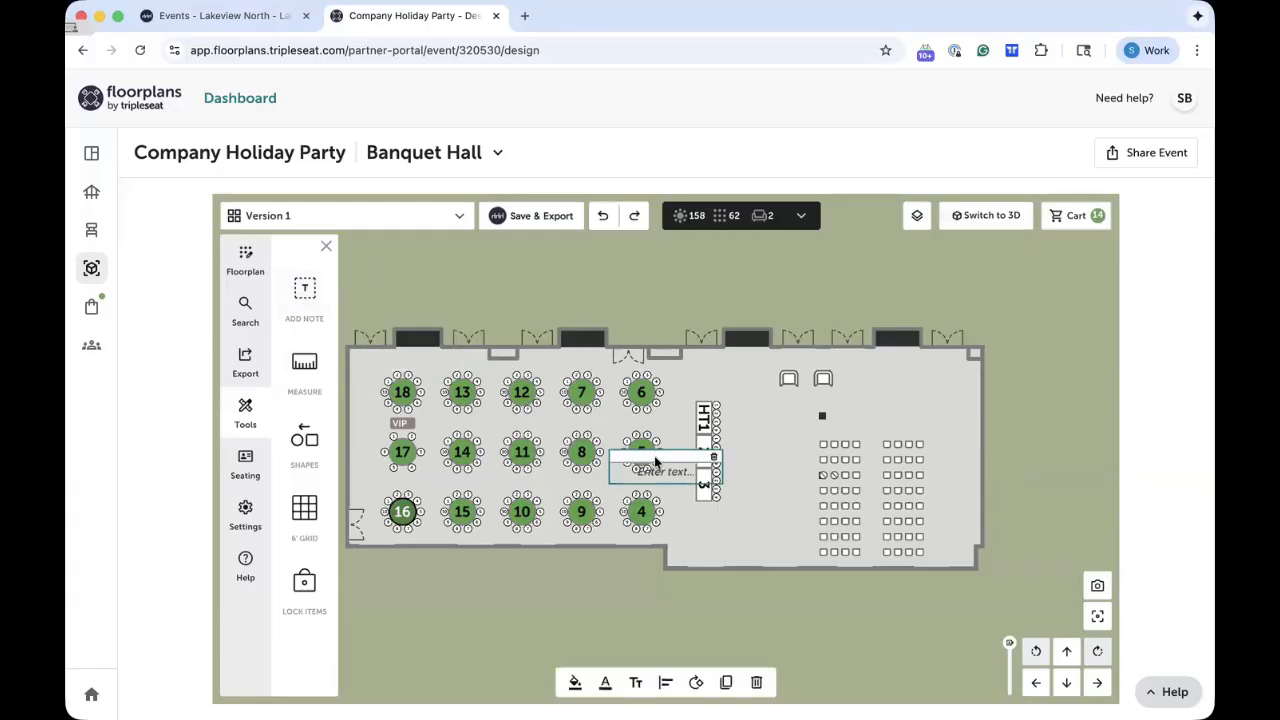
left_click_drag(654, 455, 423, 588)
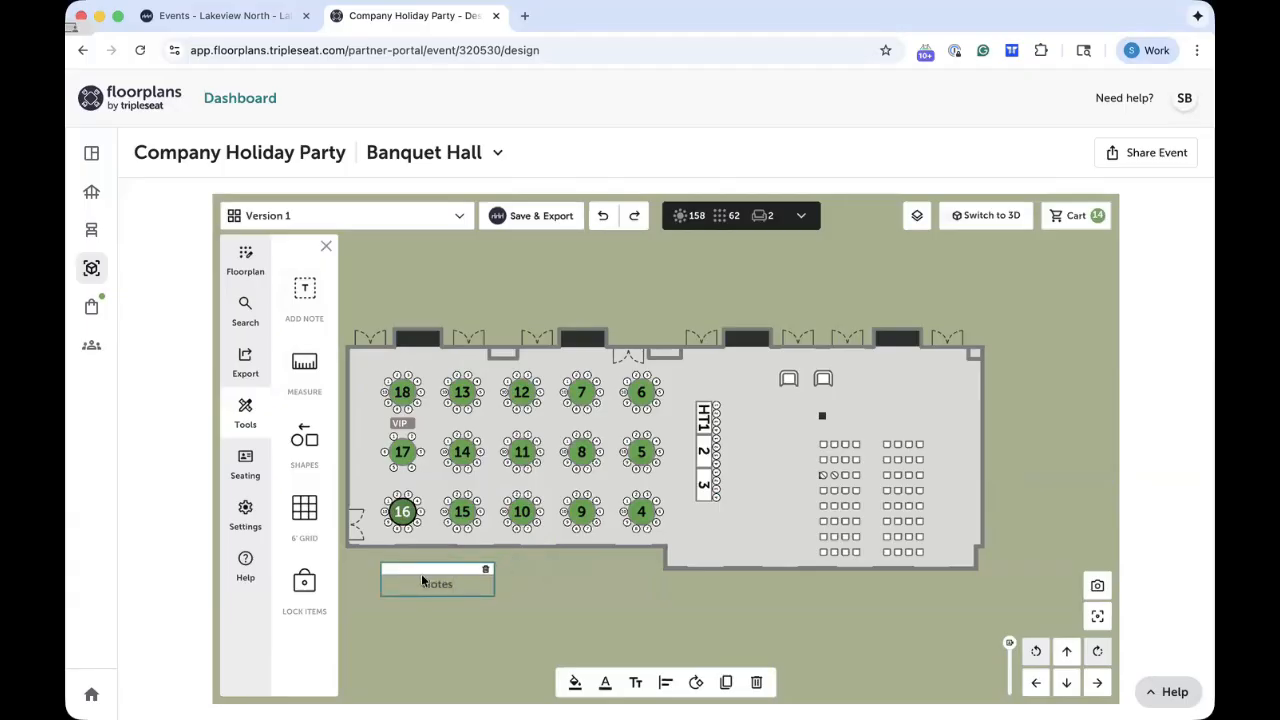
left_click(575, 683)
left_click(633, 645)
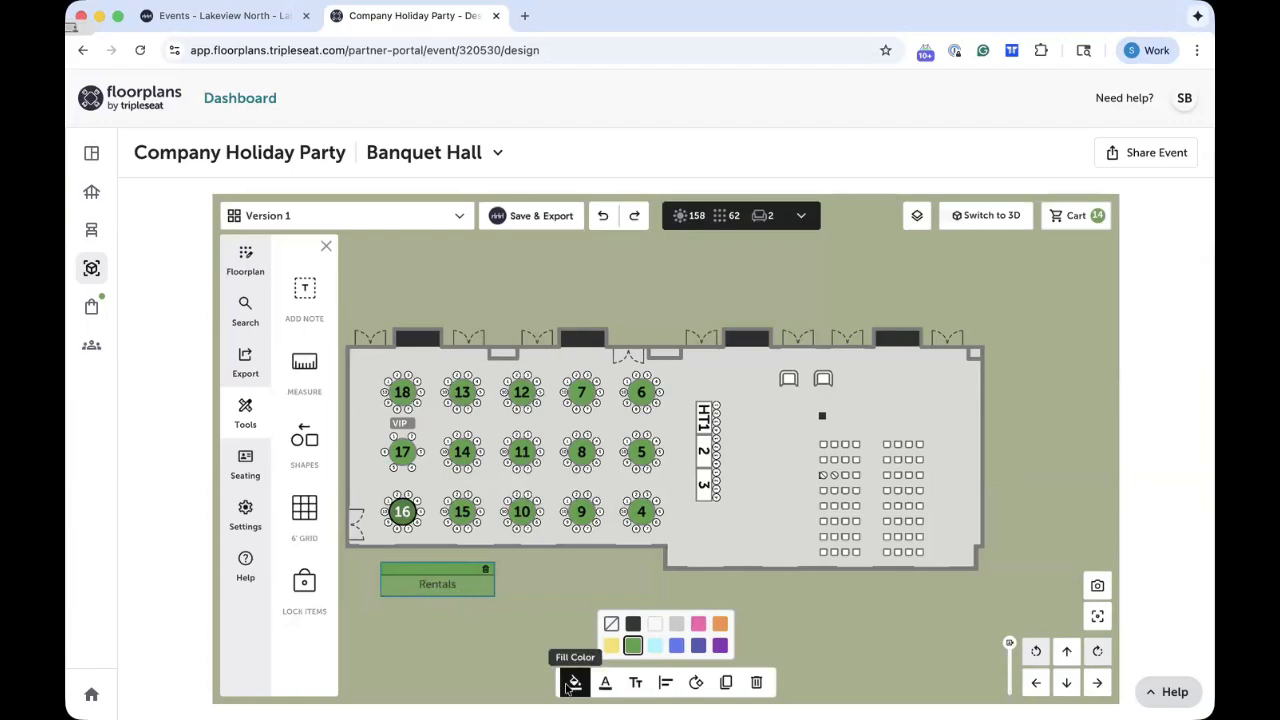
Add a measurement line between the head table seats and the second row of the chair set
left_click(305, 365)
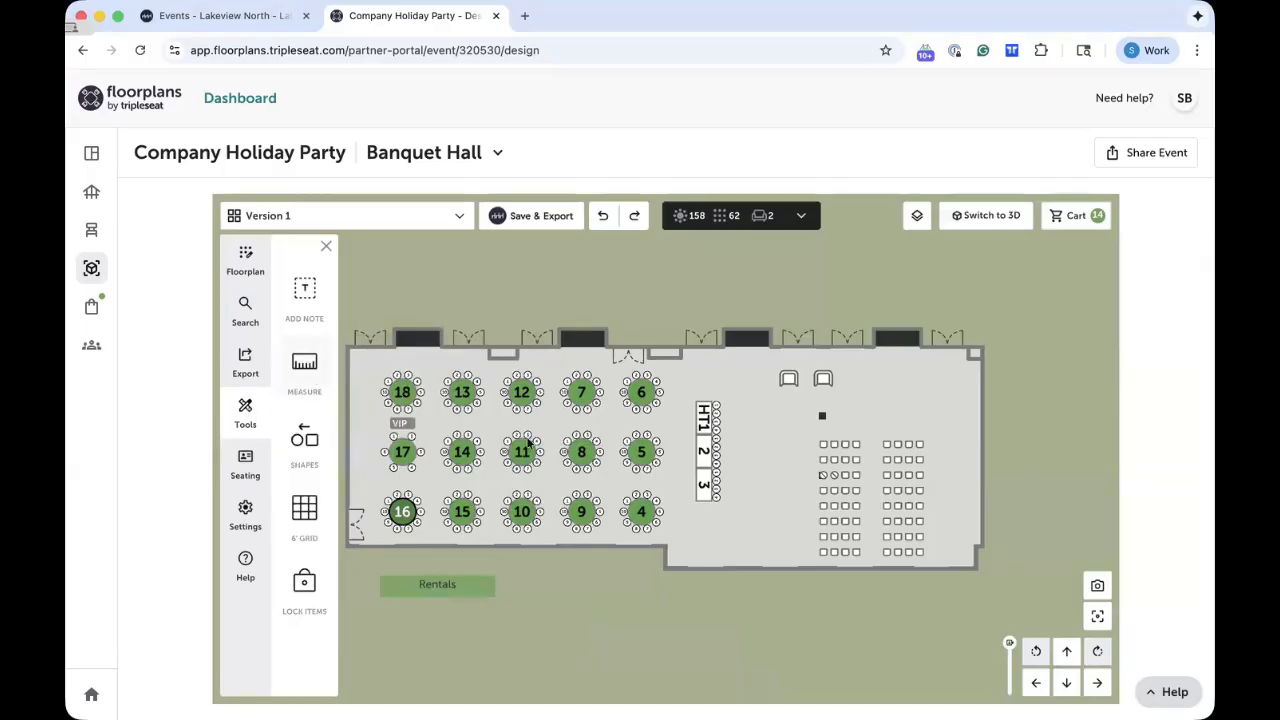
left_click_drag(670, 451, 768, 460)
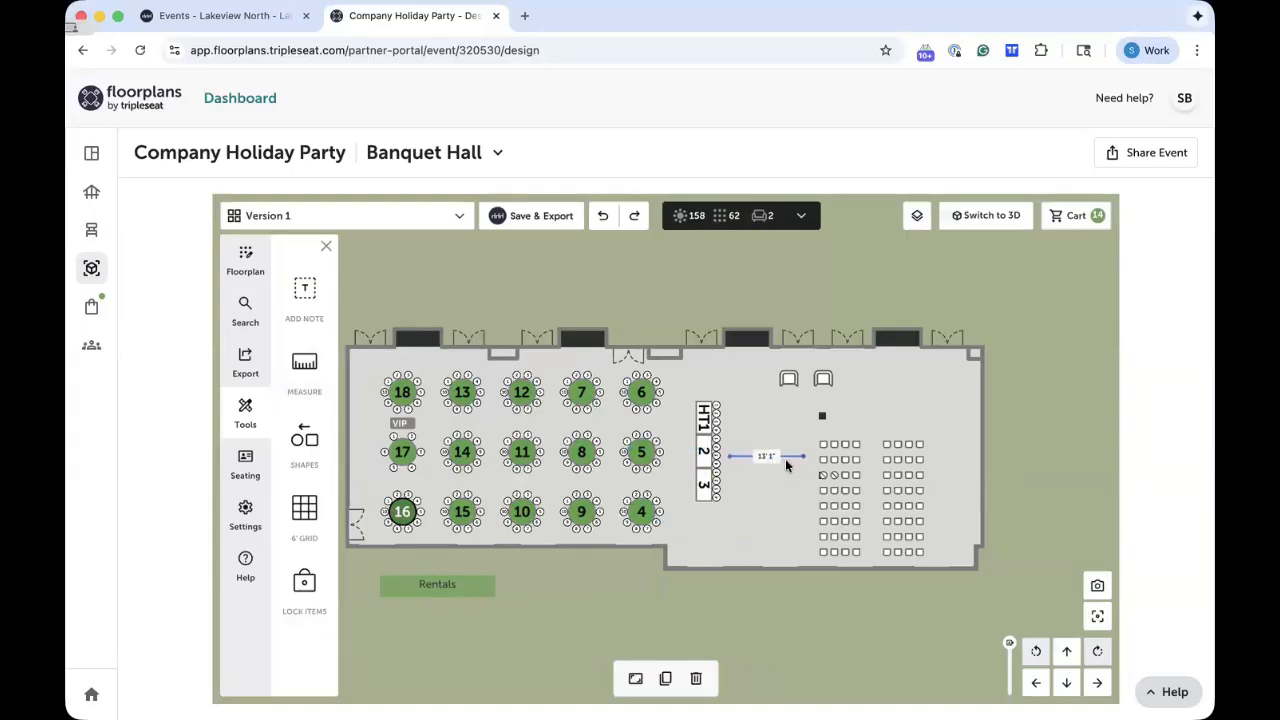
scroll(785, 459, "up", 3)
left_click_drag(948, 462, 984, 472)
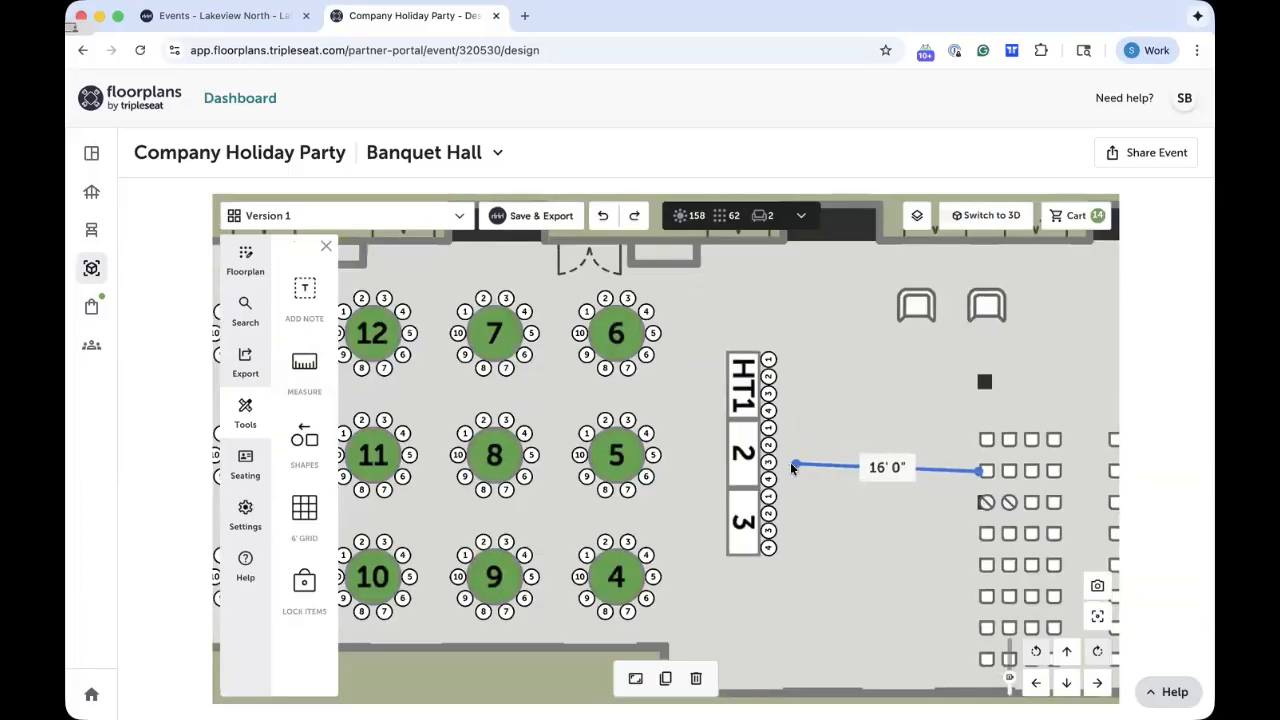
left_click_drag(793, 466, 758, 486)
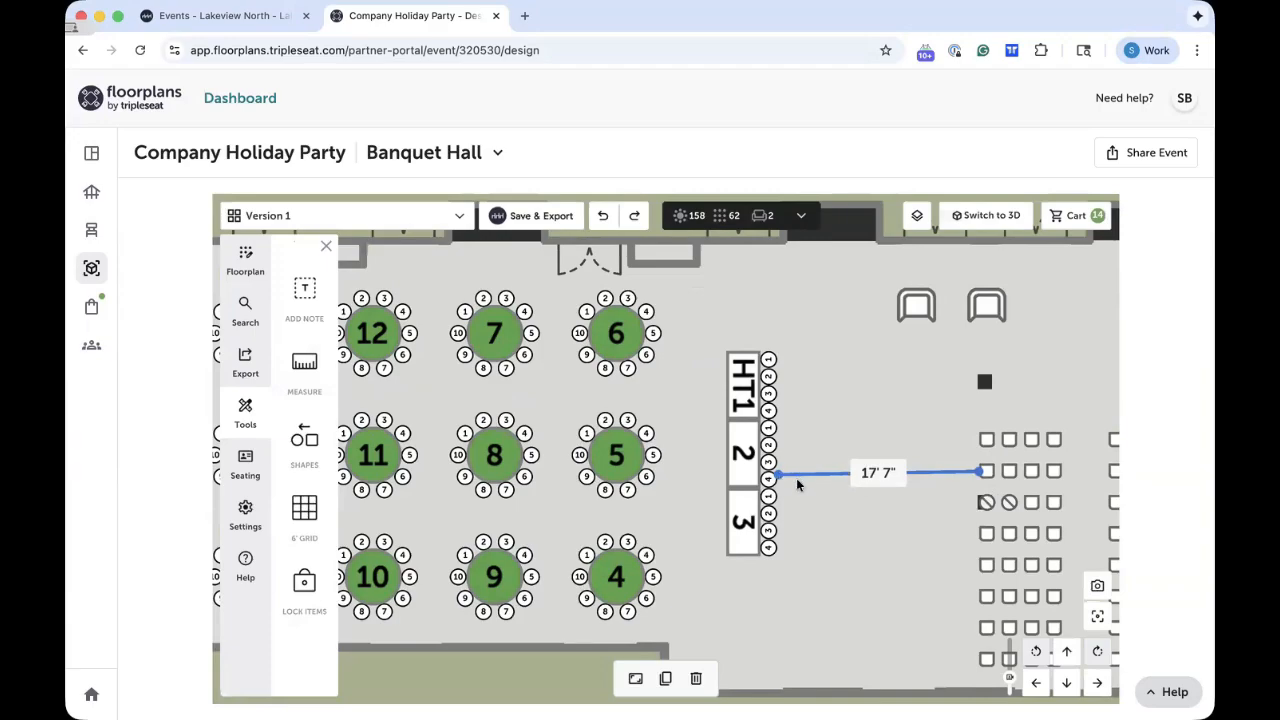
Set the measurement line's length to 15 ft 0 in
scroll(775, 470, "down", 3)
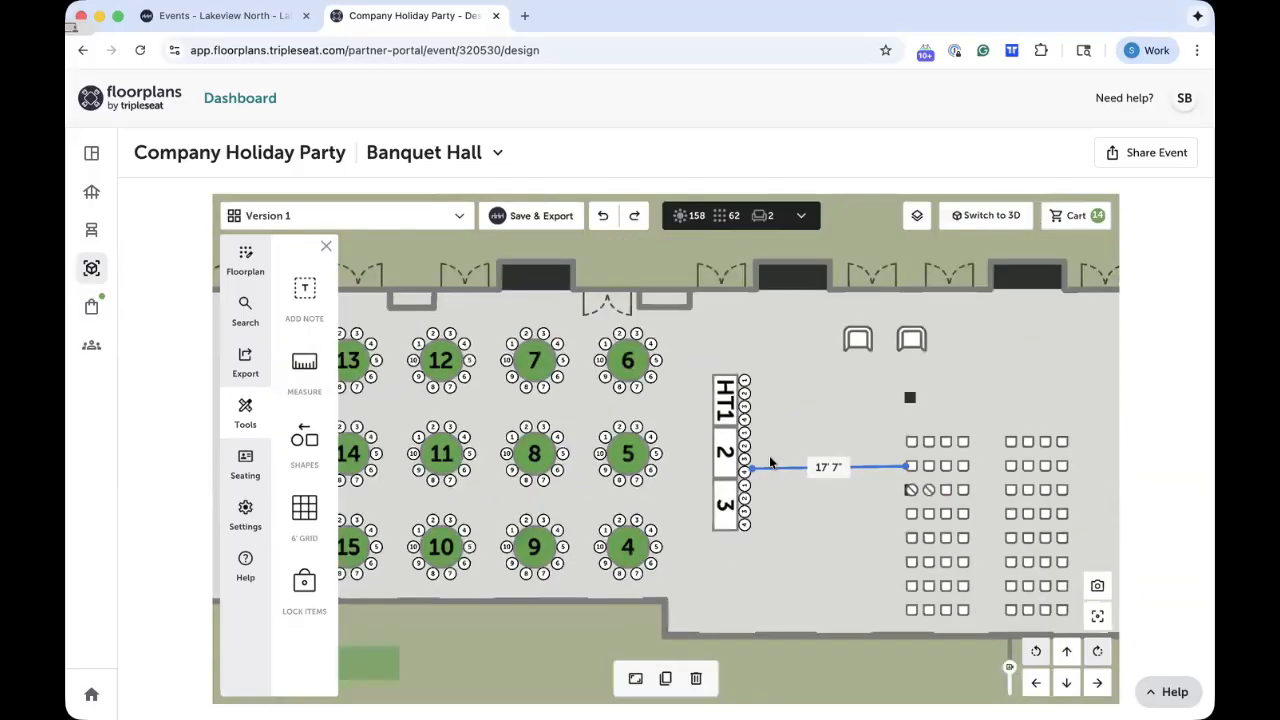
left_click(632, 682)
type("15")
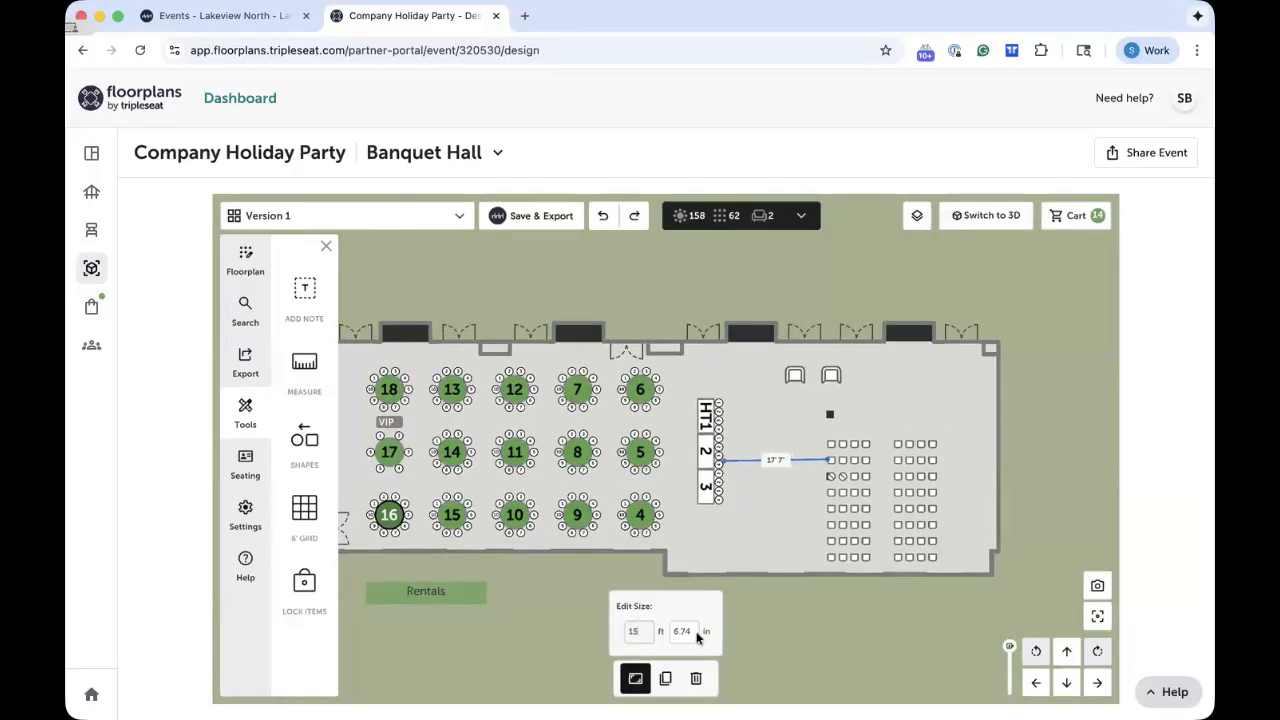
key("Tab")
type("0")
left_click(755, 453)
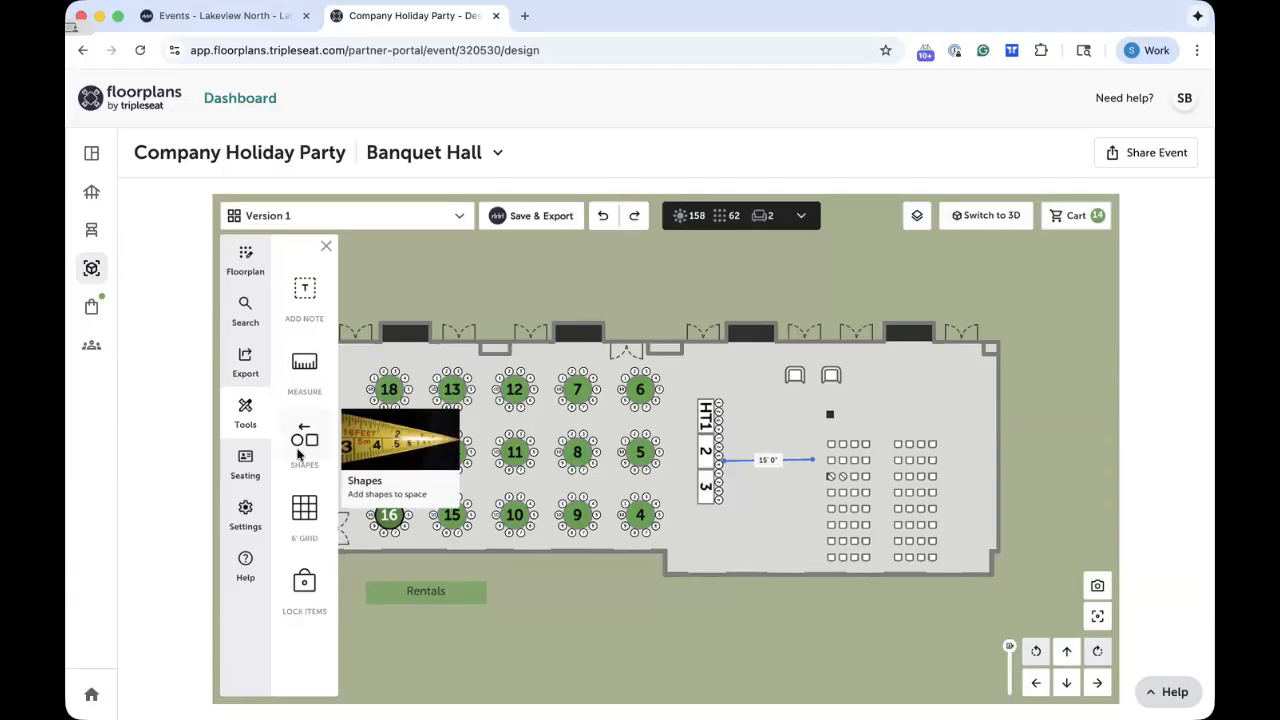
left_click(304, 510)
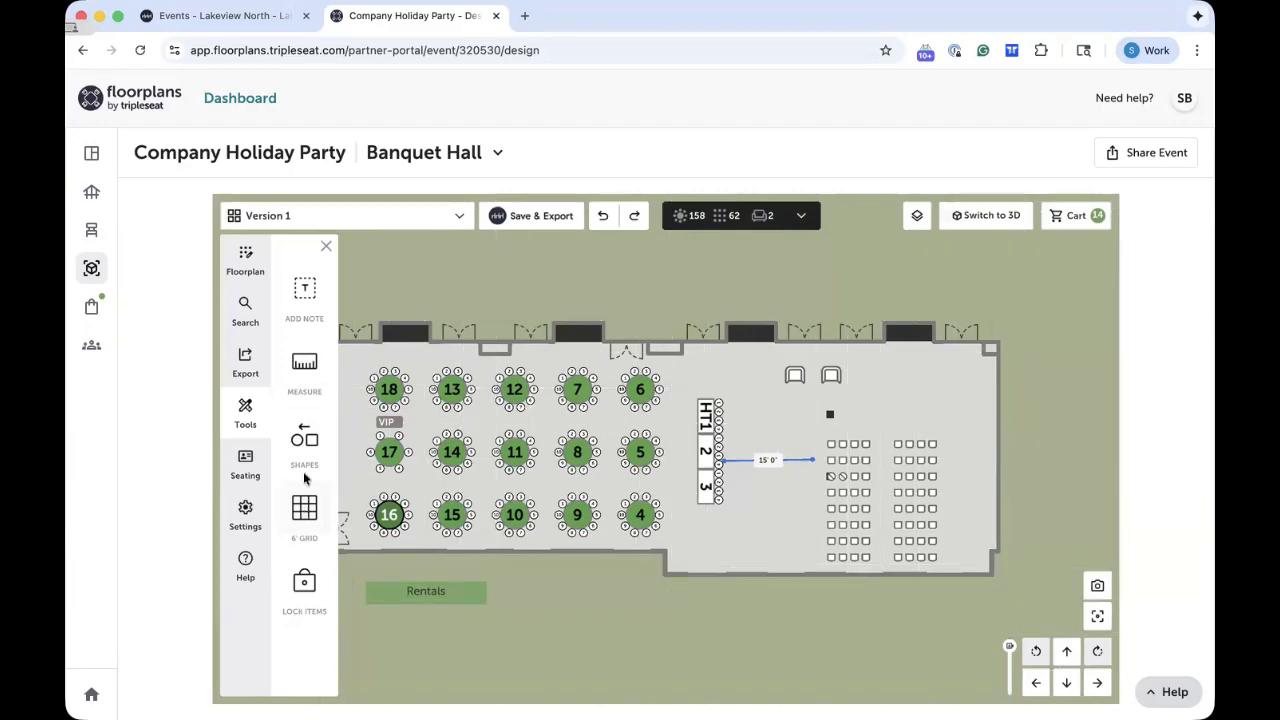
left_click(326, 246)
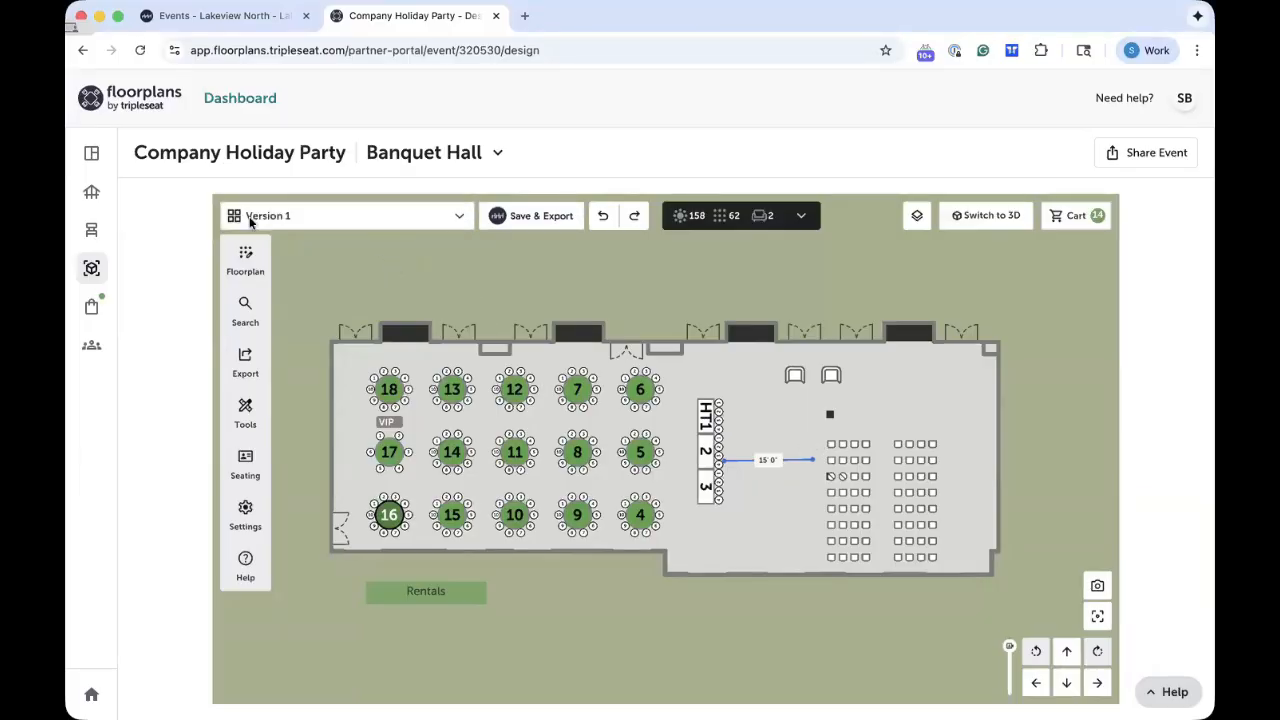
Rename the Version 1 layout as "158 ppl rounds + sm cer" and mark it as the favorite
left_click(281, 216)
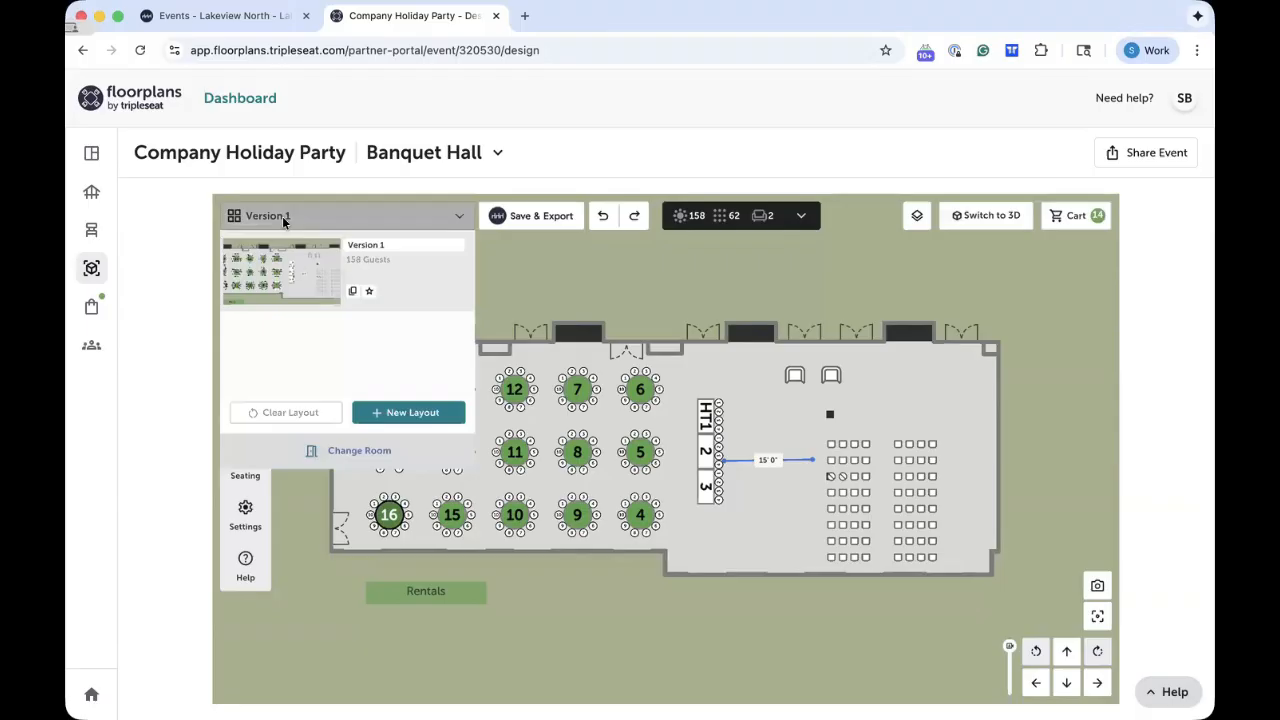
left_click(415, 245)
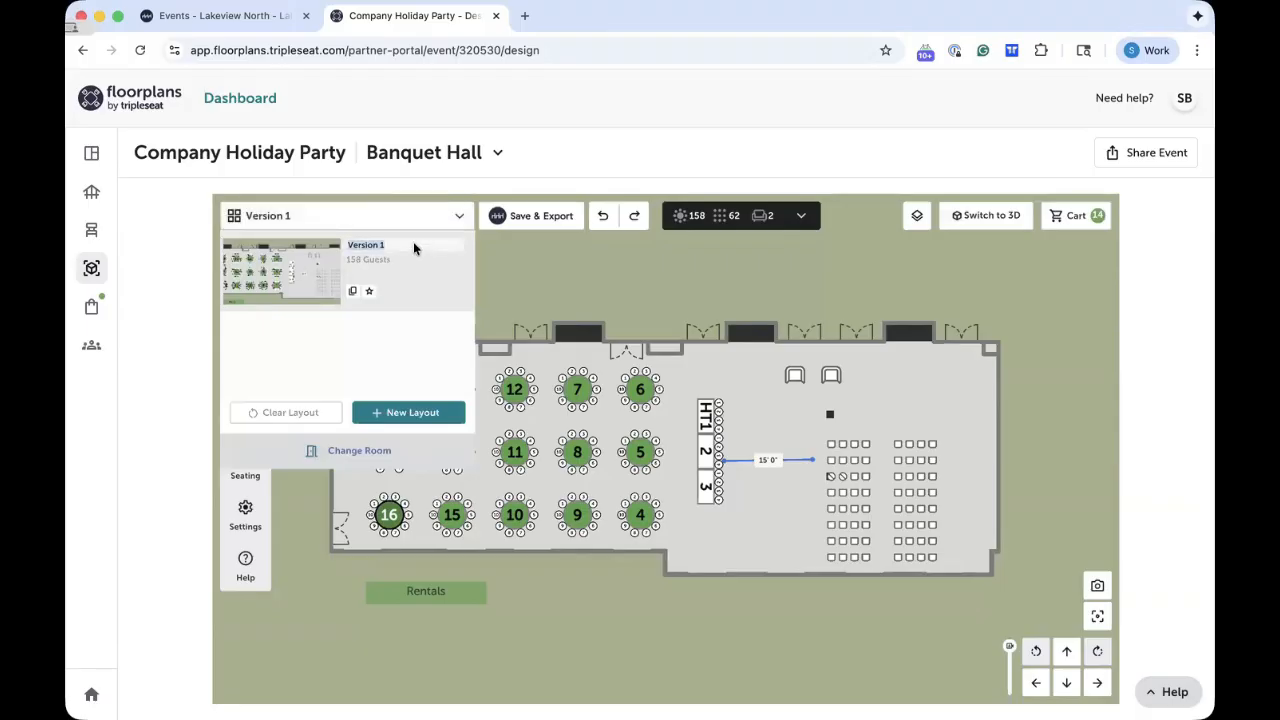
type("158 ppl rounds + s")
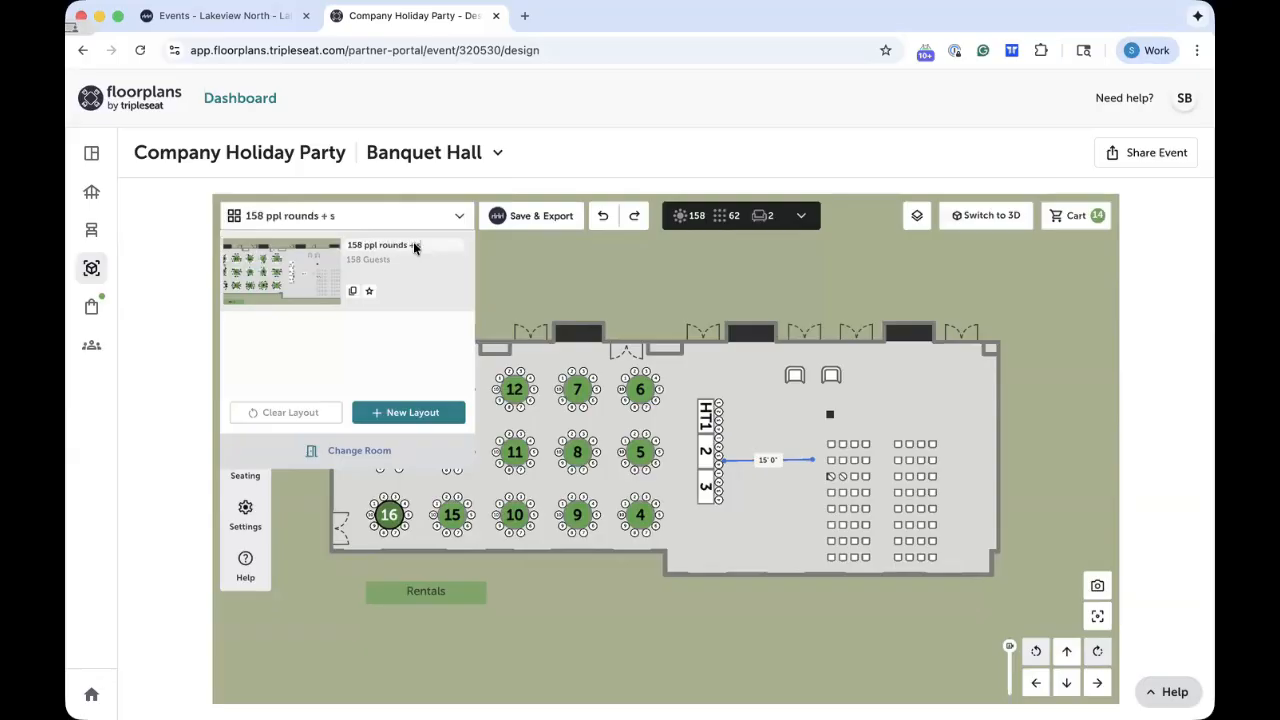
type("m cer")
left_click(369, 292)
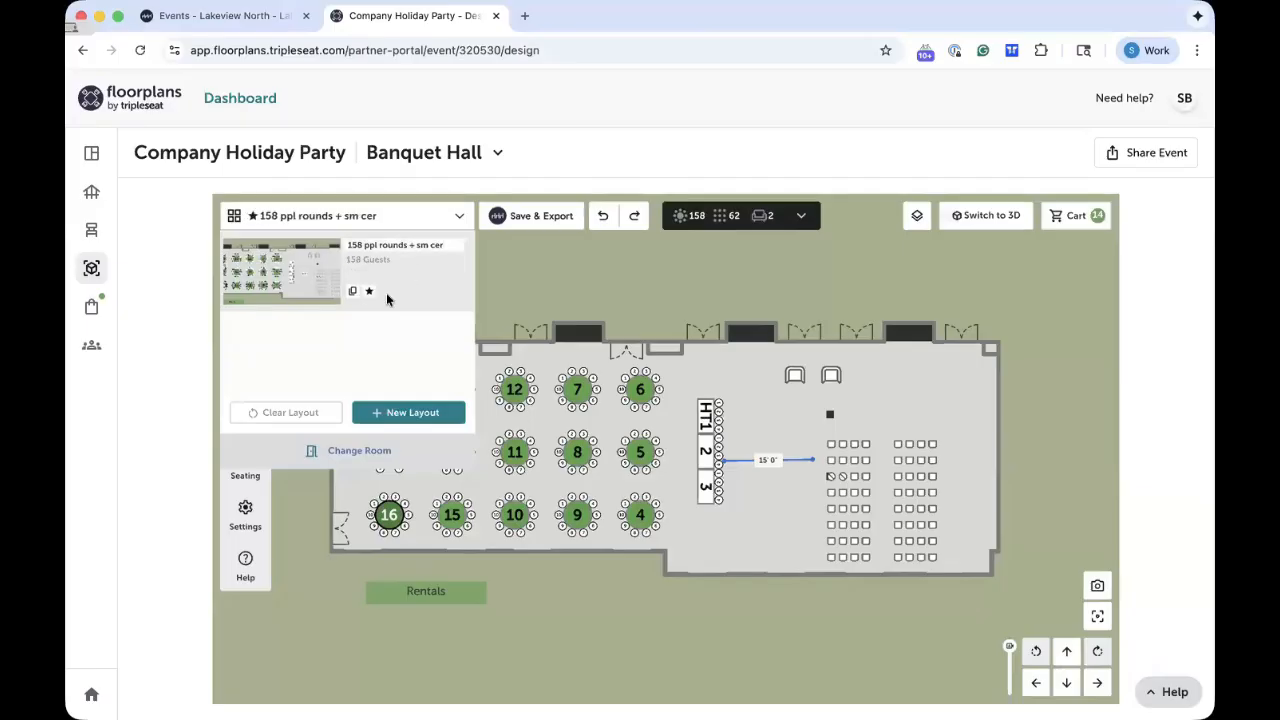
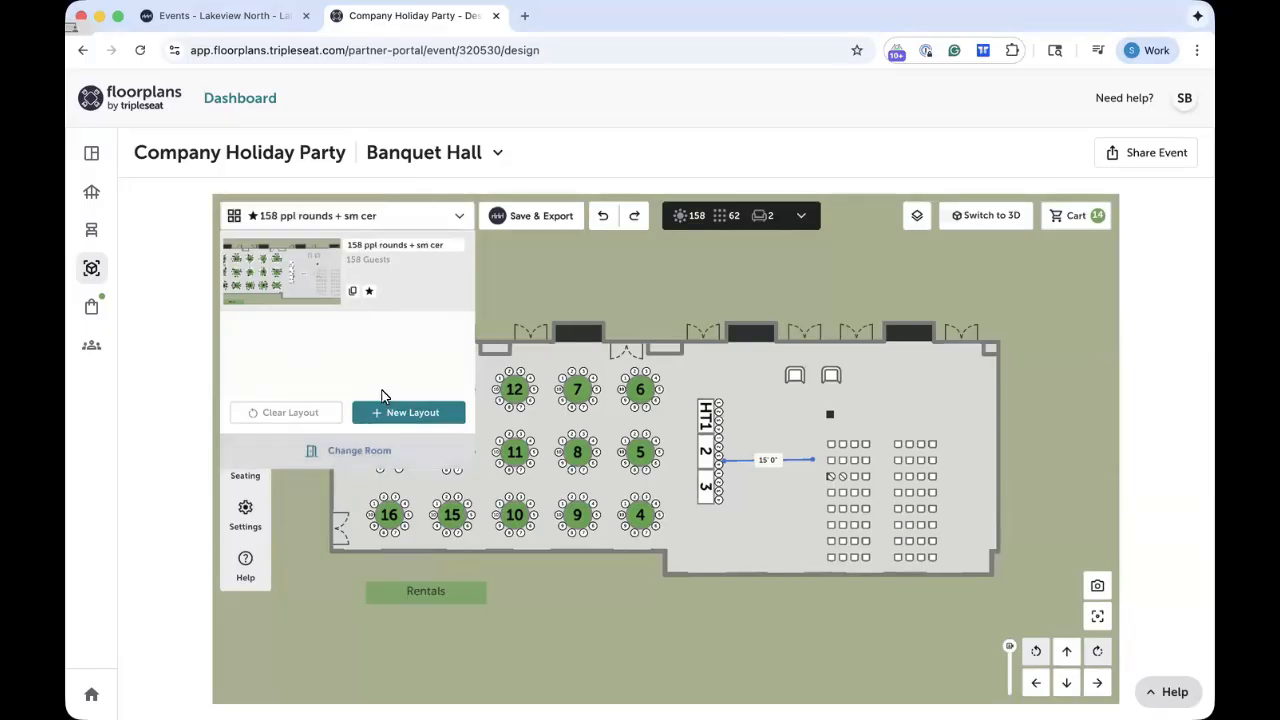
Export the floorplan as a PDF with customized 2D content, leaving out Size & Guests, Meal Labels and Venue Markers
left_click(698, 362)
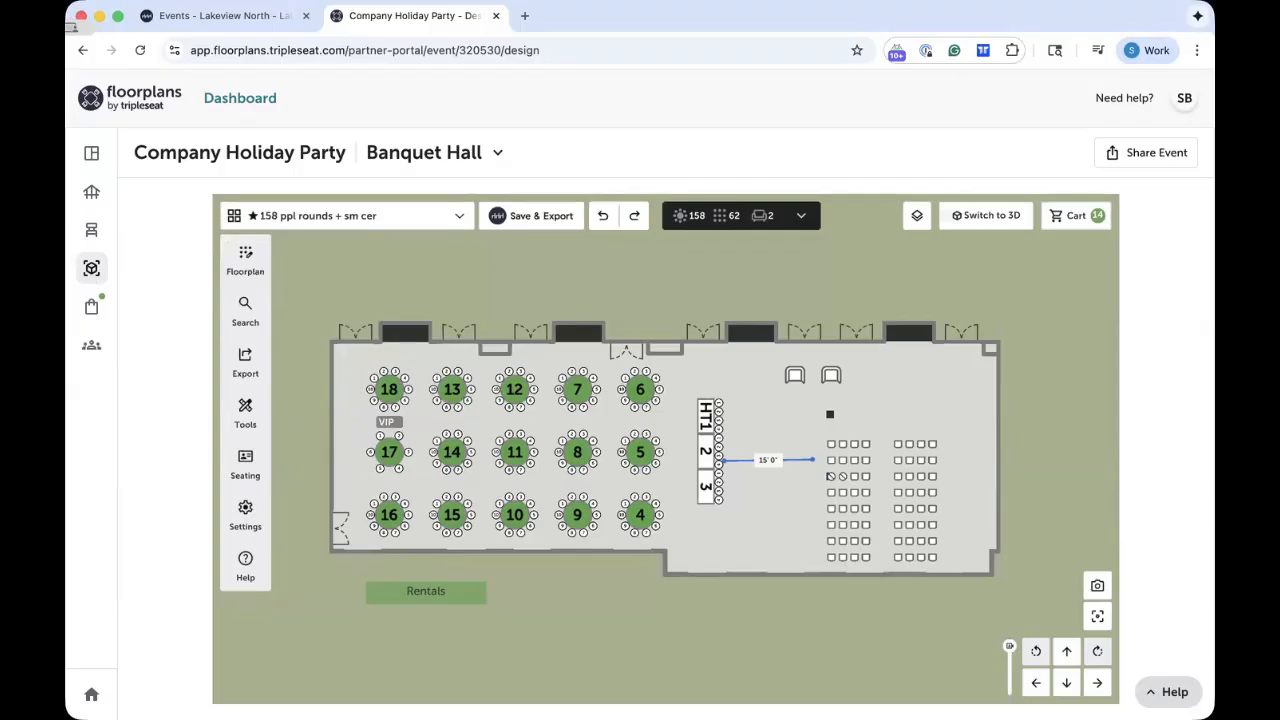
left_click(245, 365)
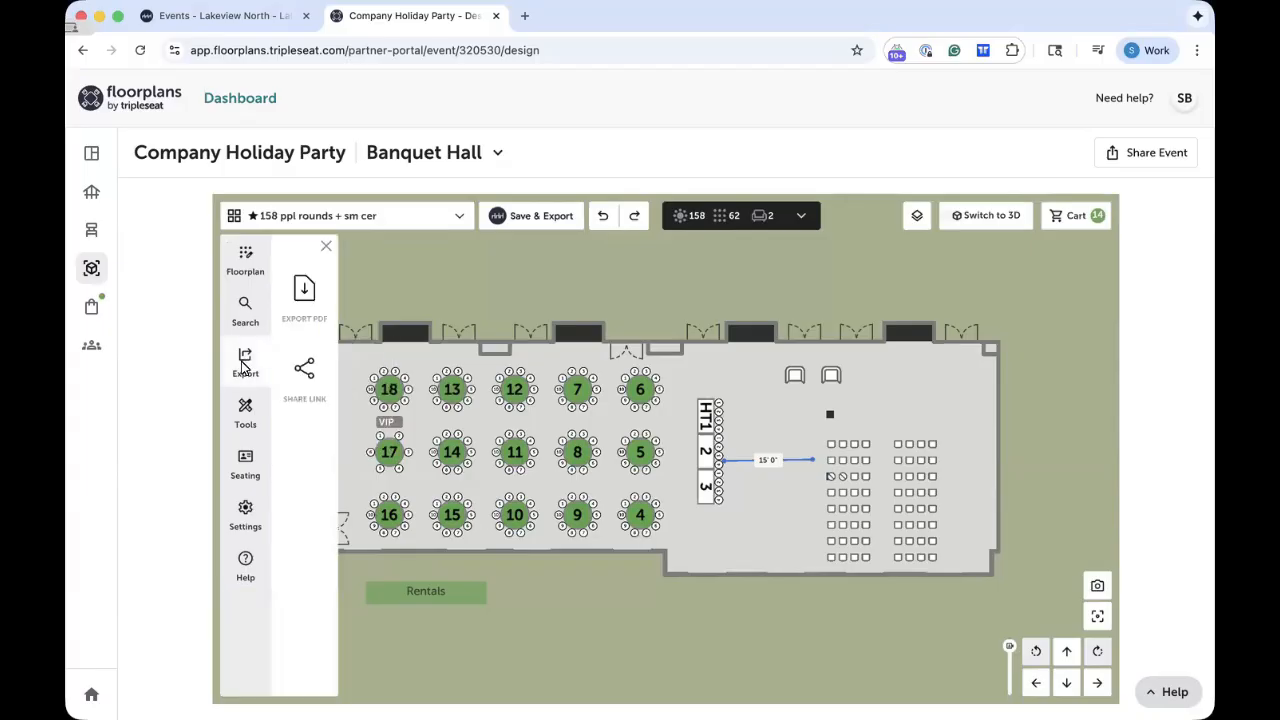
left_click(299, 297)
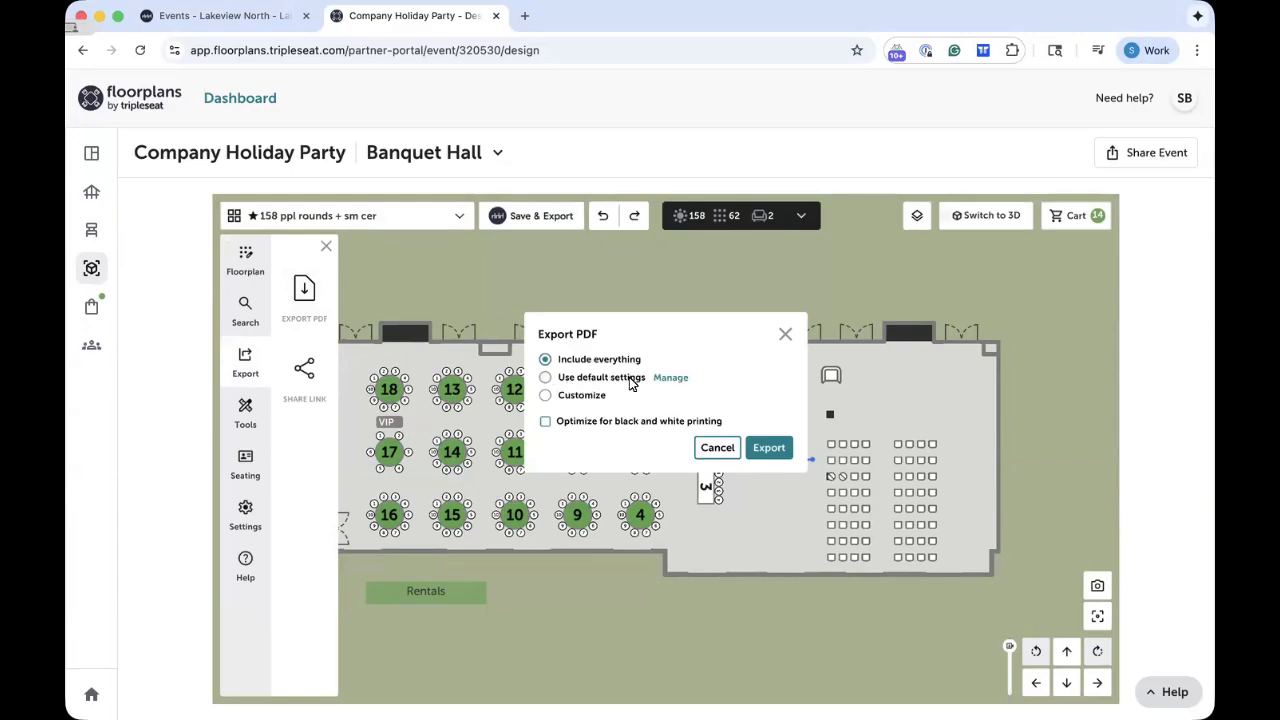
left_click(546, 398)
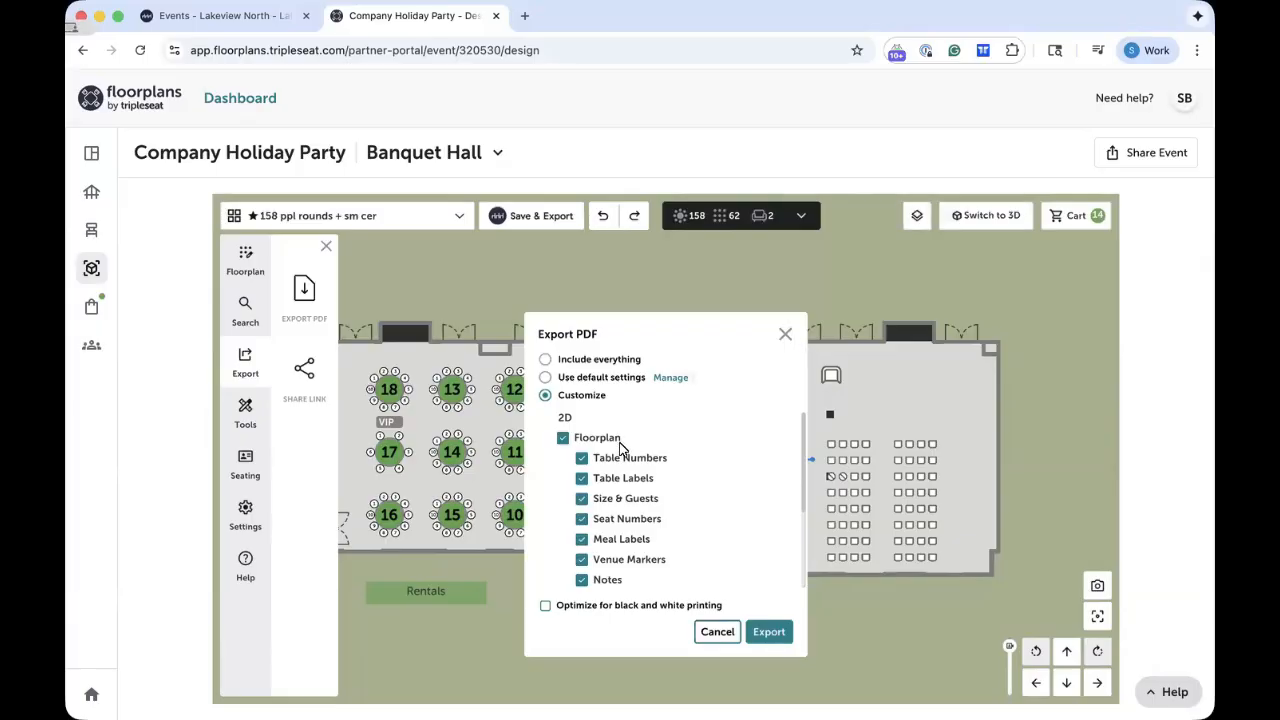
left_click(580, 498)
left_click(581, 499)
left_click(583, 539)
scroll(588, 532, "down", 1)
left_click(582, 516)
scroll(630, 528, "down", 1)
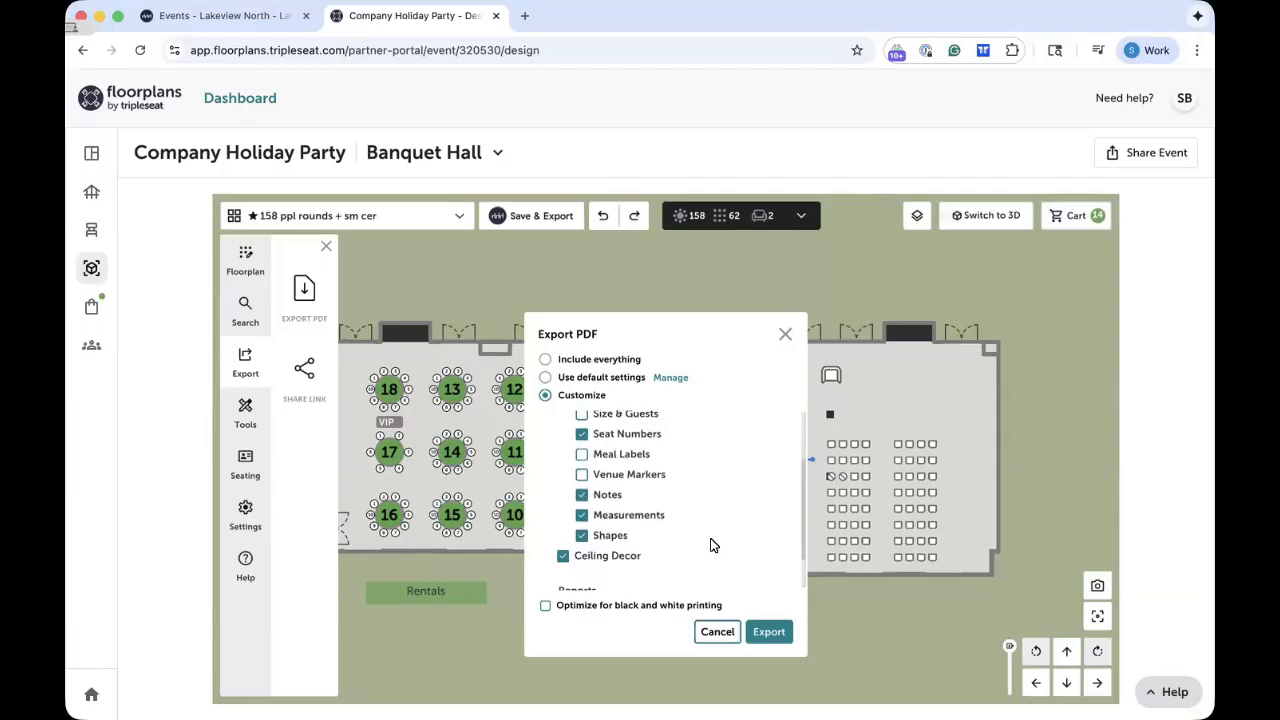
scroll(713, 546, "down", 1)
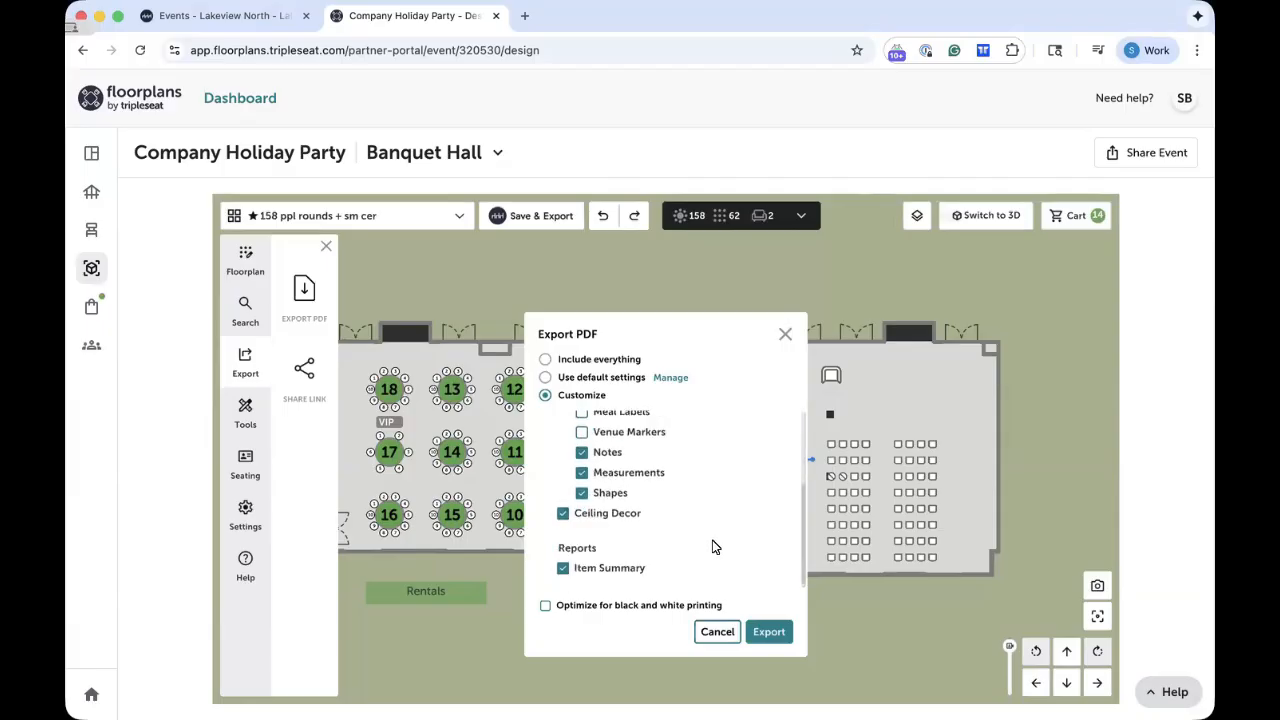
left_click(769, 633)
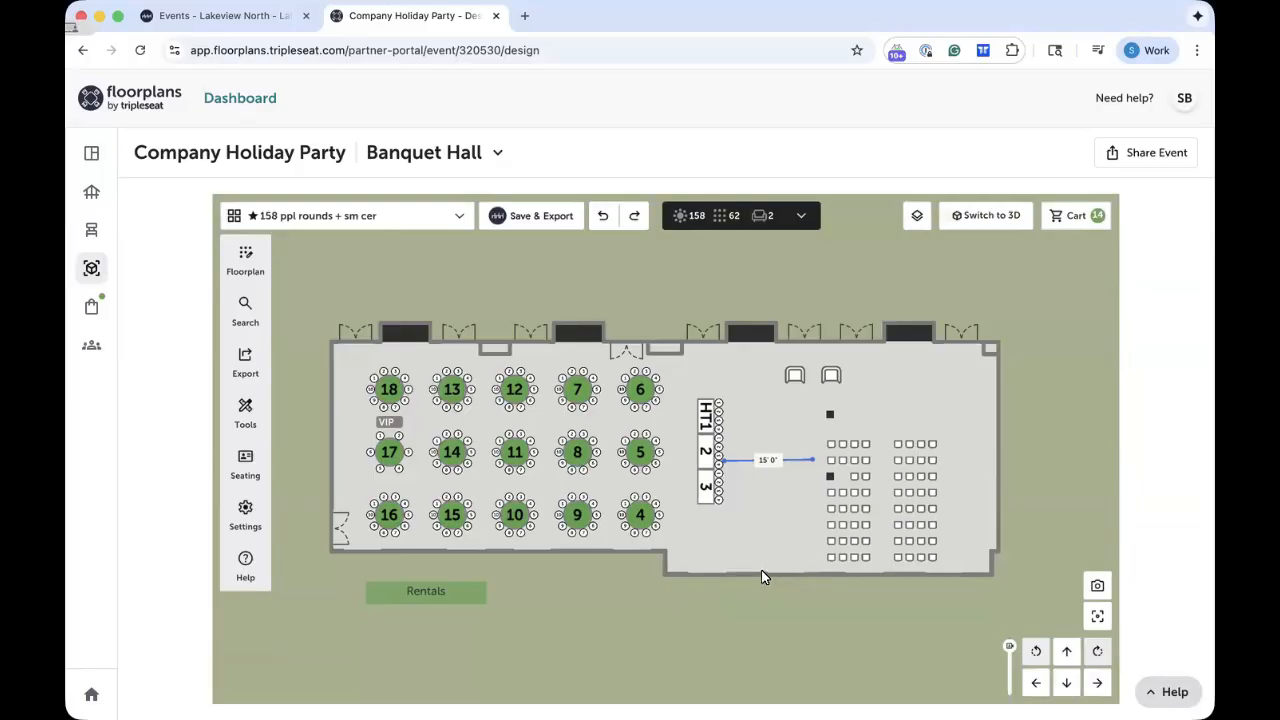
Examine the collaborator type and permission options for sharing the event, without sending an invitation
left_click(1150, 160)
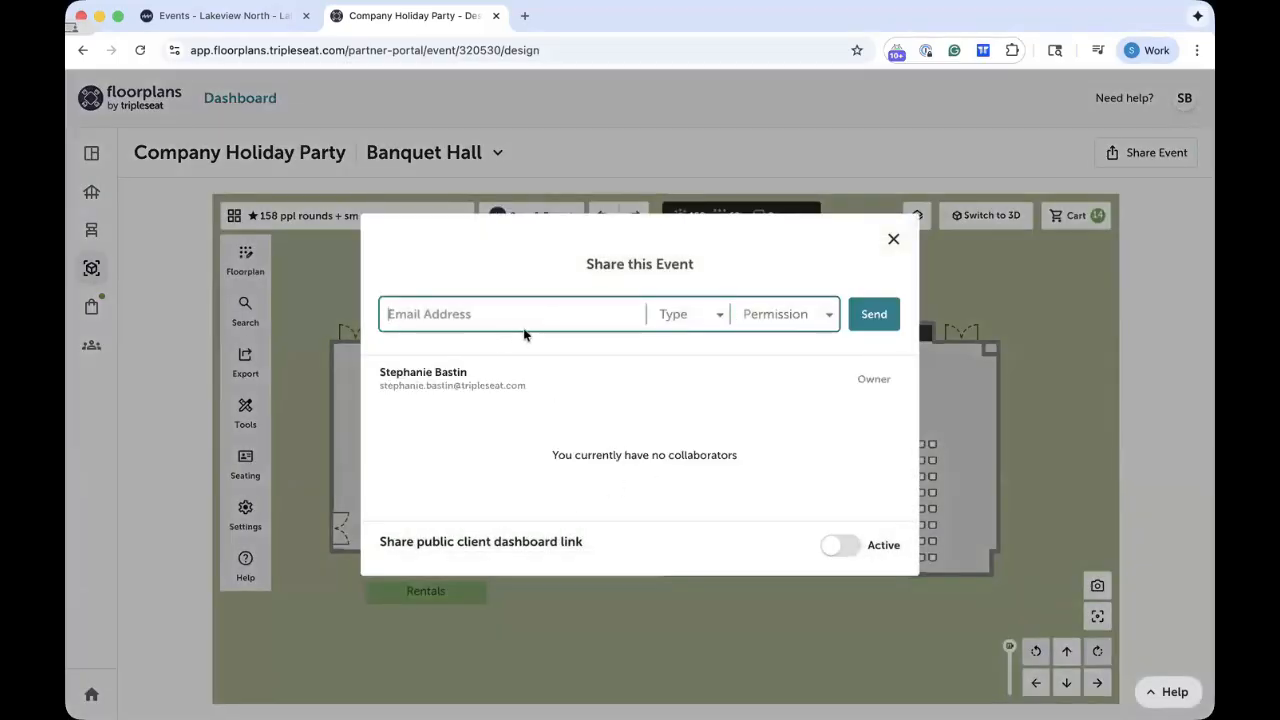
left_click(689, 326)
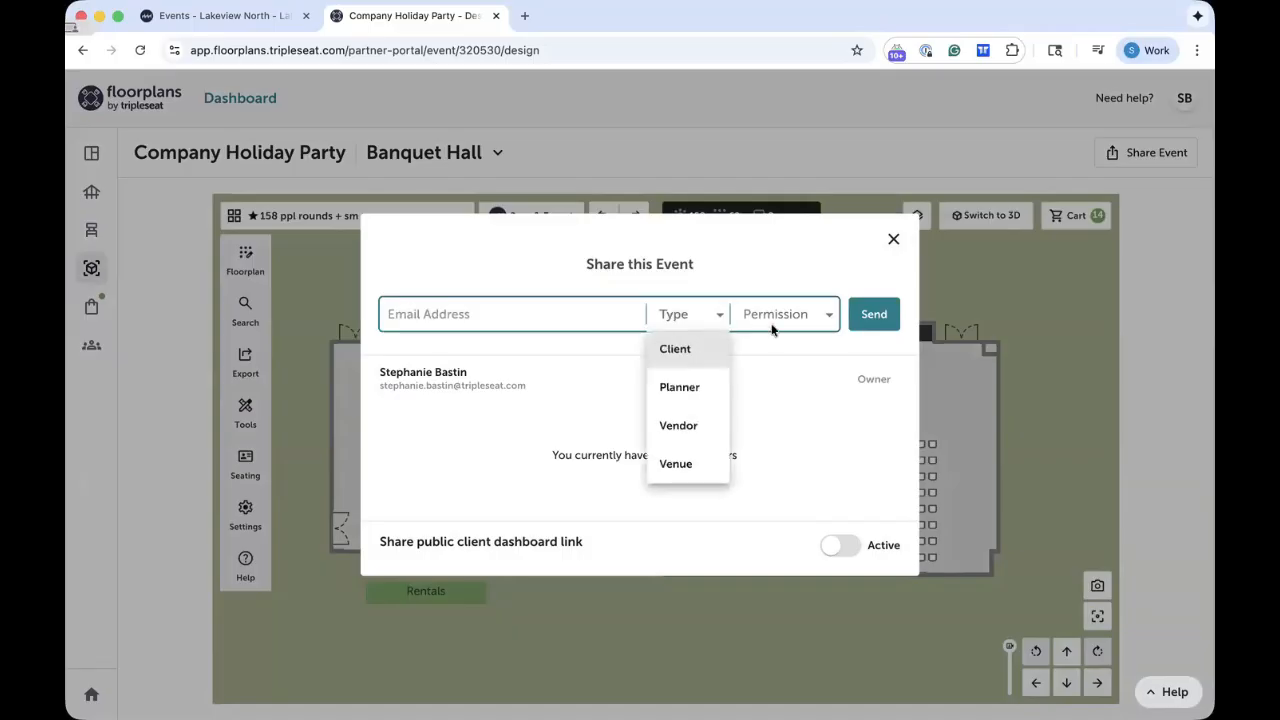
left_click(797, 322)
left_click(795, 320)
left_click(865, 326)
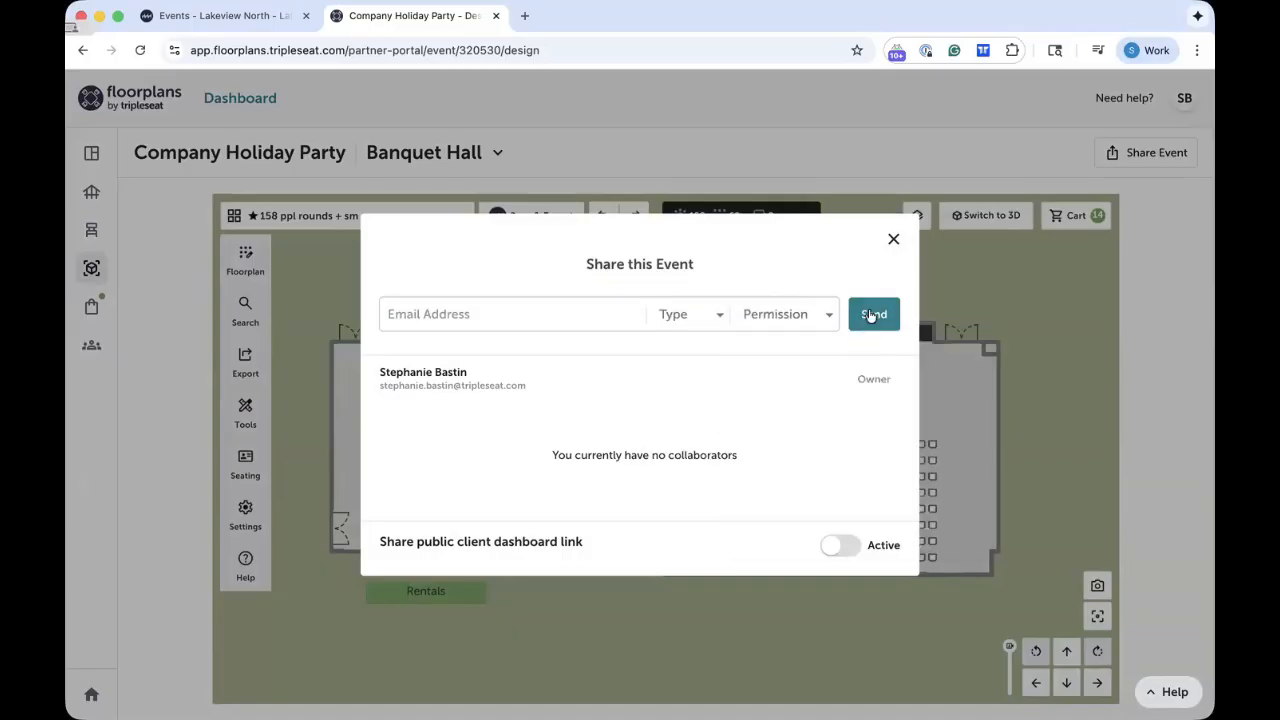
left_click(893, 242)
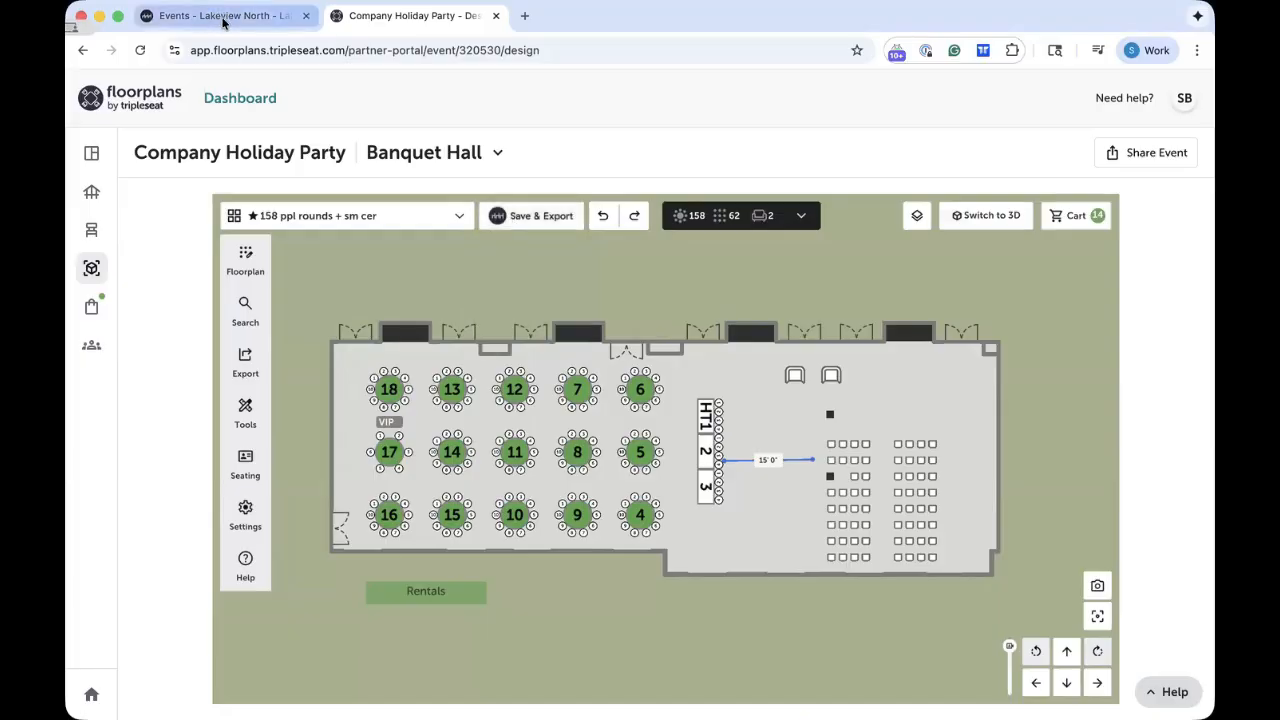
Save and export the floorplan to Tripleseat, then switch to the Tripleseat event and refresh its floorplans
left_click(536, 220)
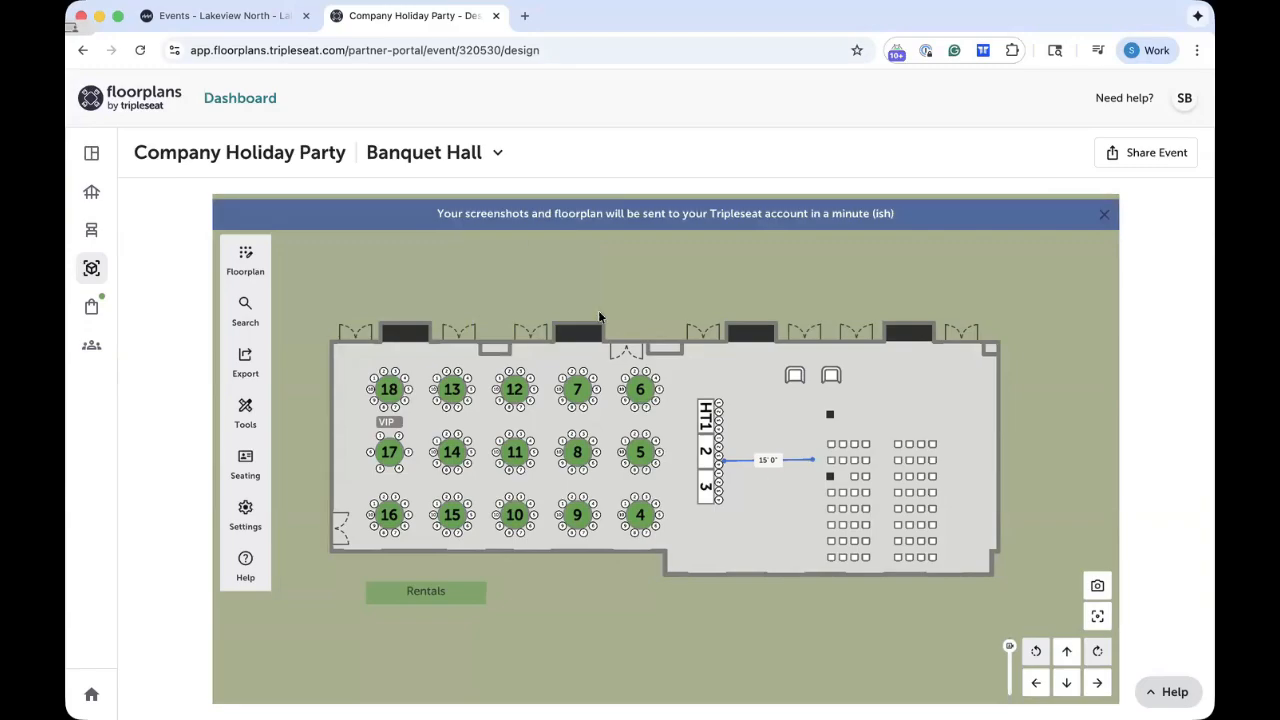
left_click(209, 17)
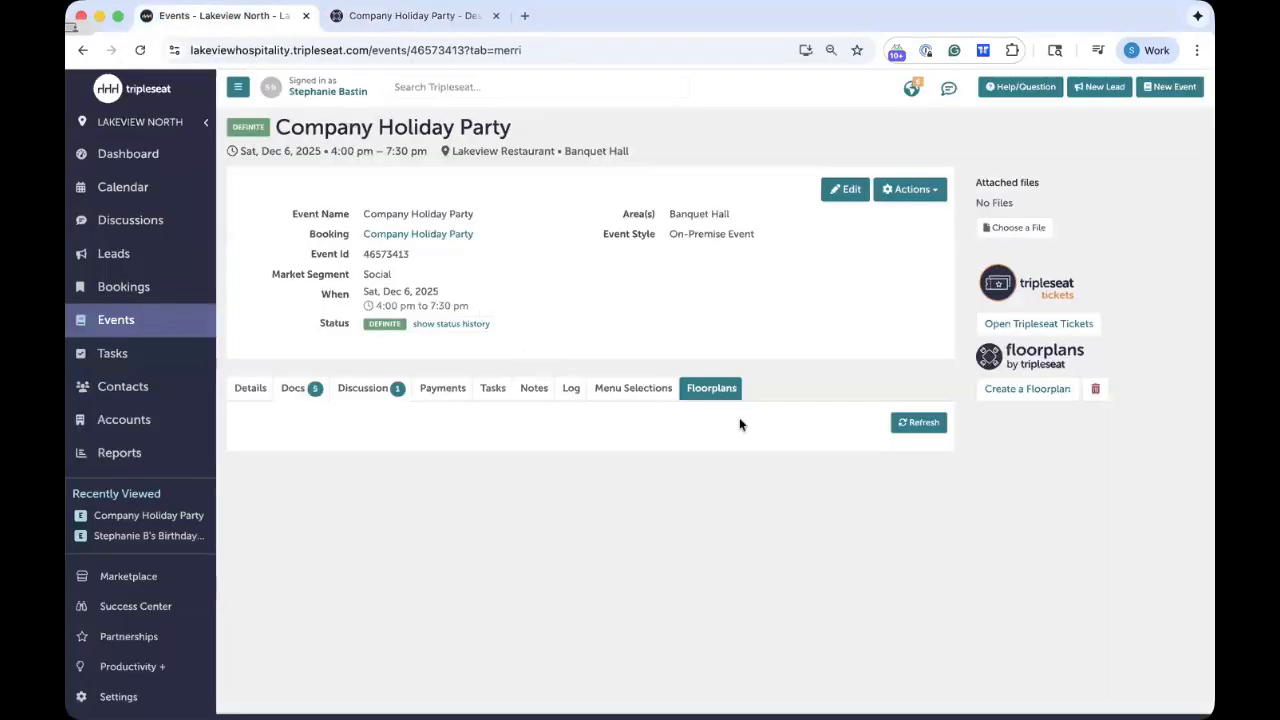
left_click(918, 424)
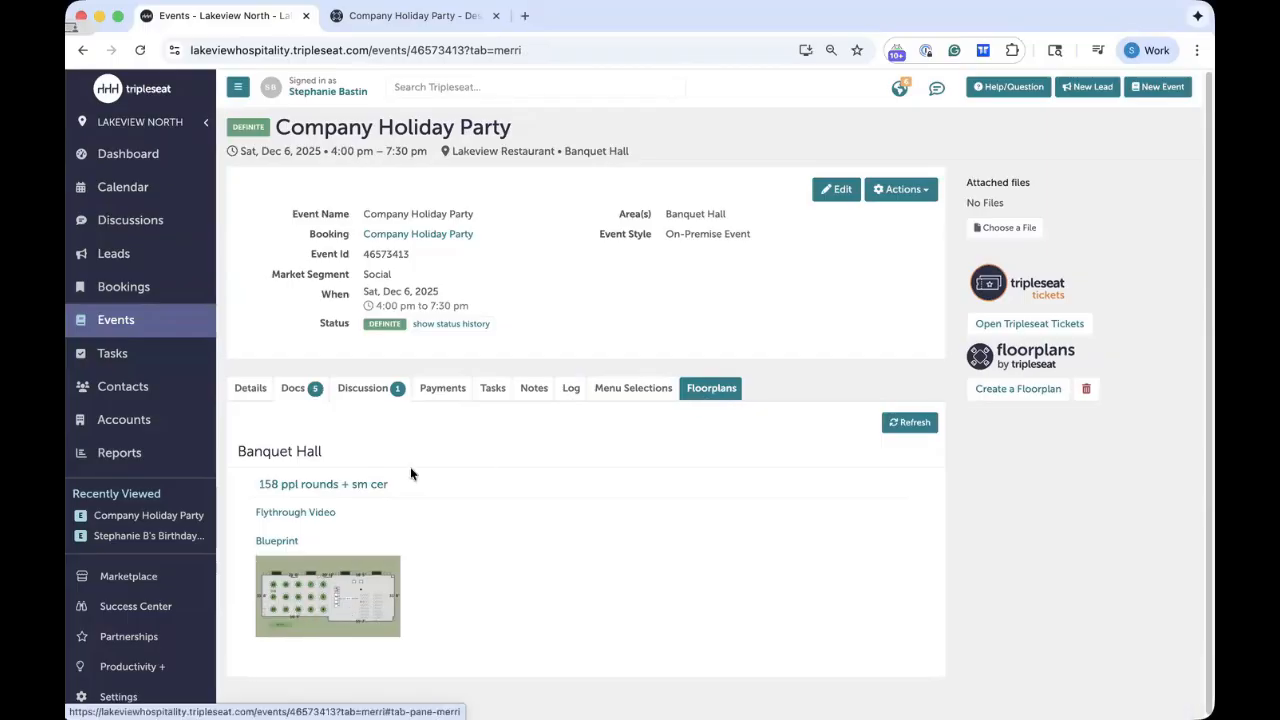
Insert the Blueprint Image 1 floorplan field into the Setup Notes of the Contract & Event Order and save the document
left_click(293, 391)
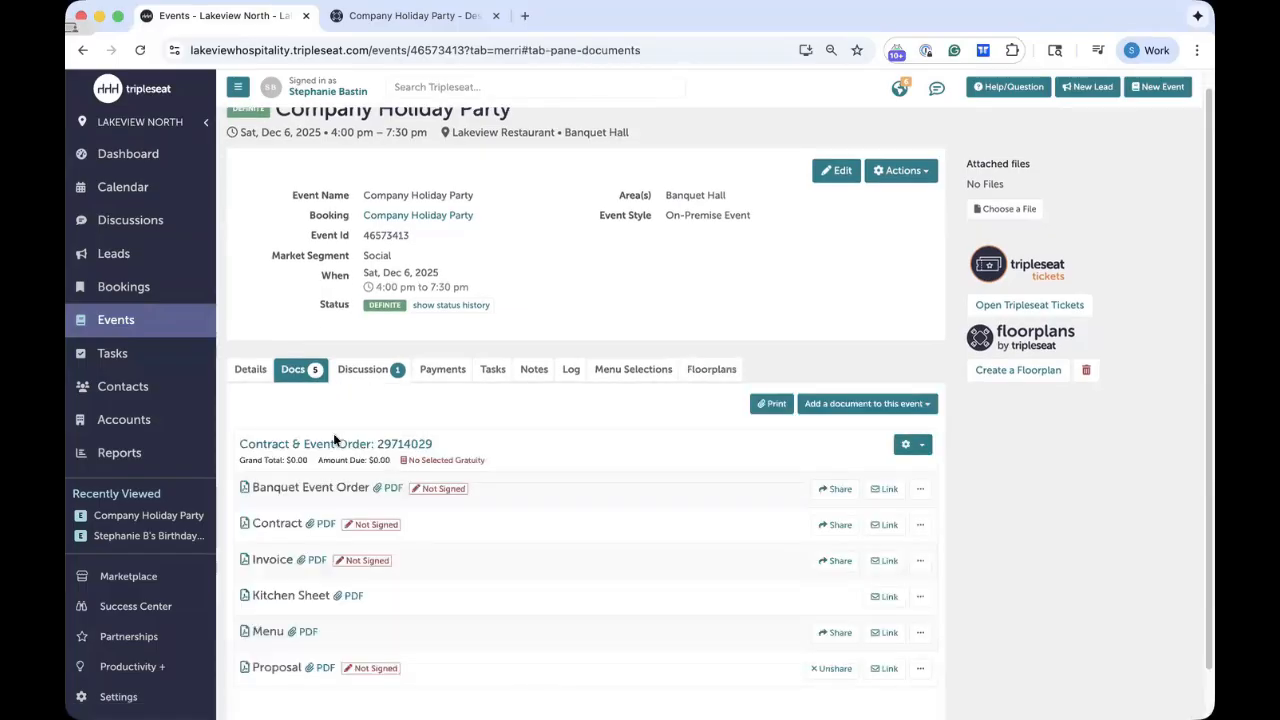
left_click(296, 445)
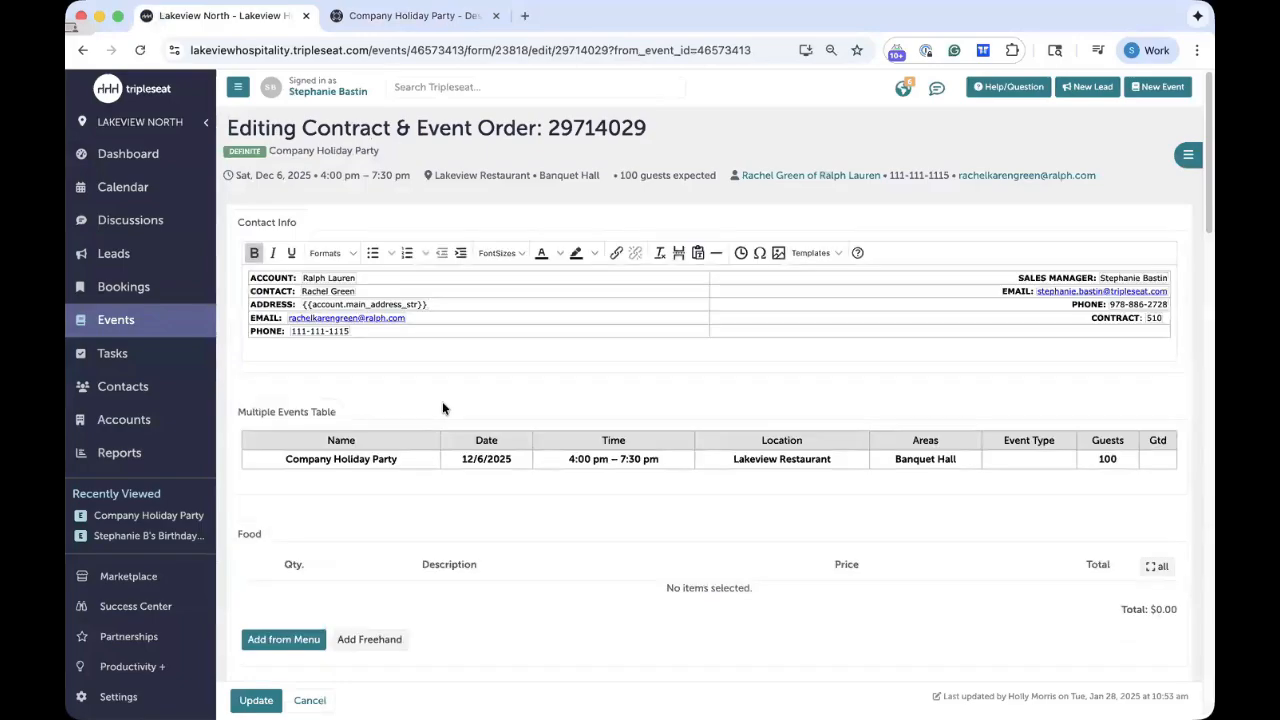
scroll(443, 408, "down", 10)
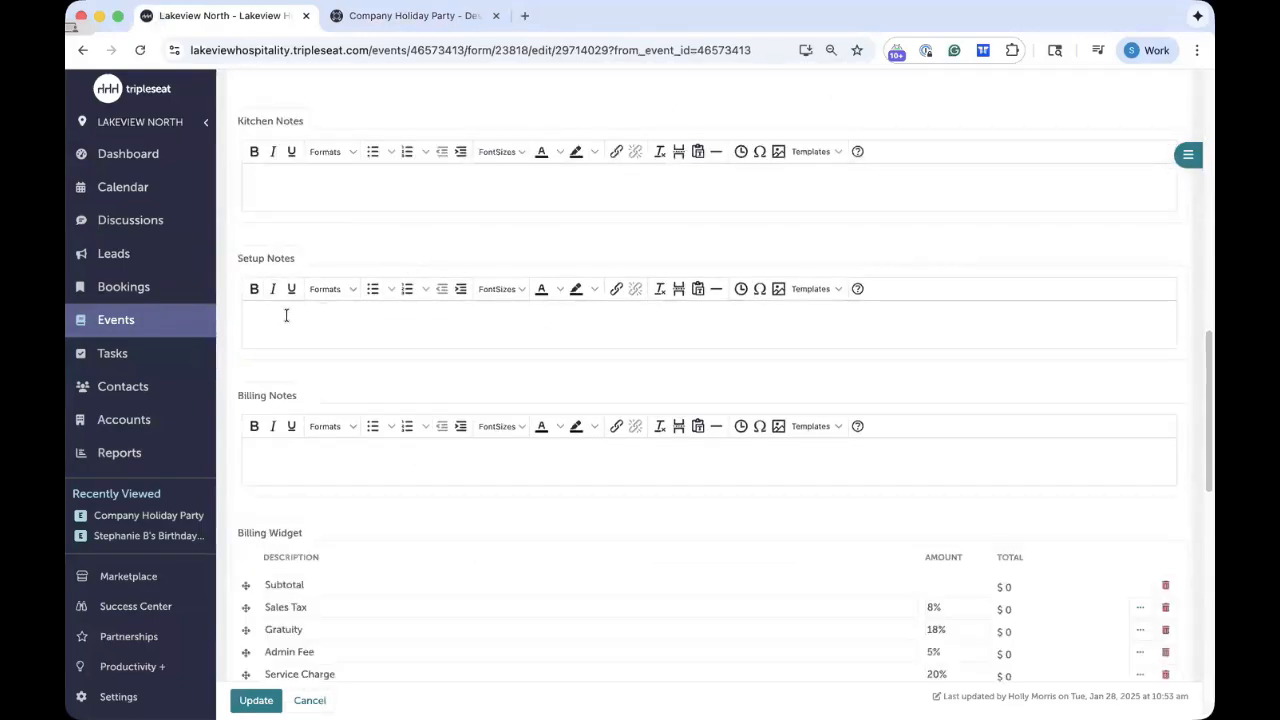
left_click(286, 316)
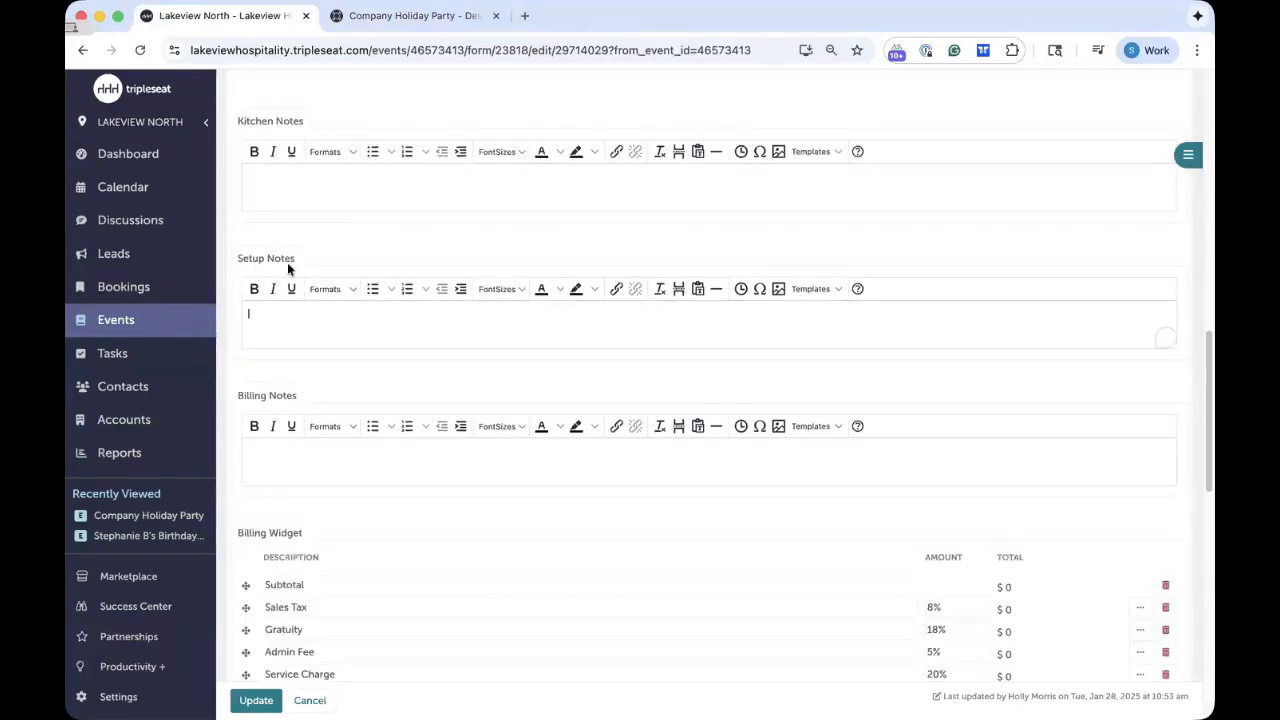
right_click(276, 313)
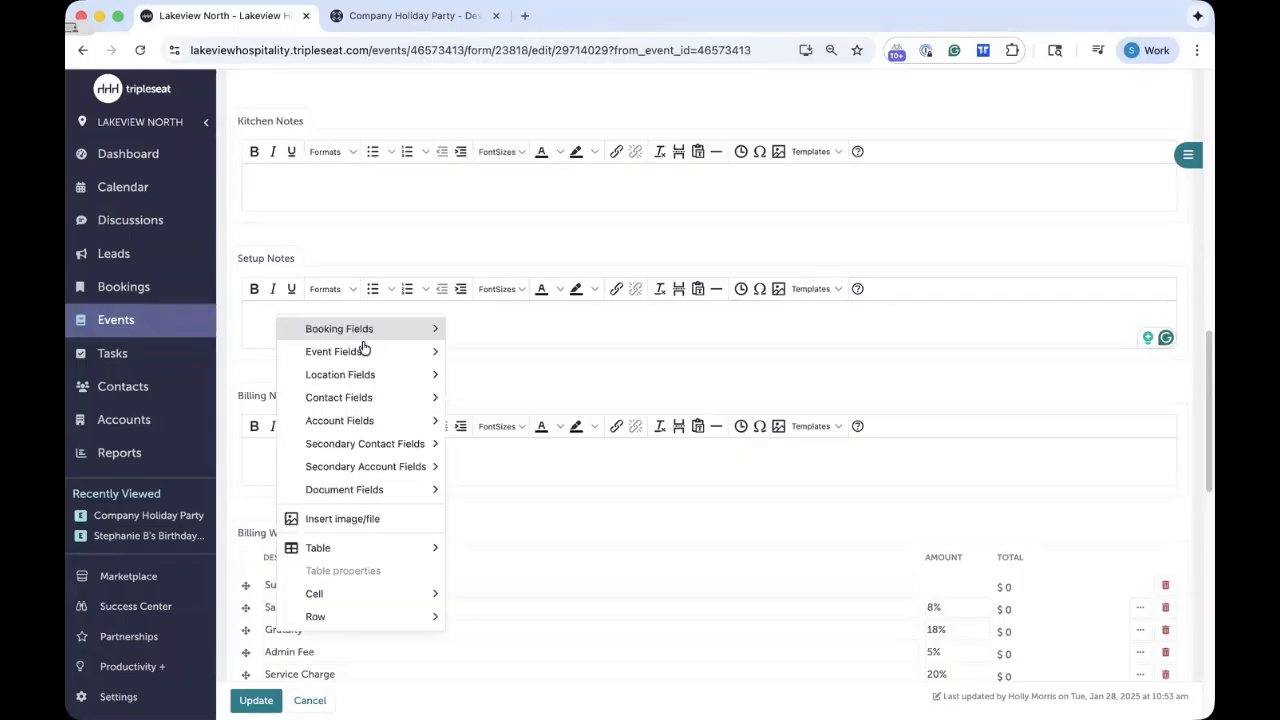
mouse_move(346, 353)
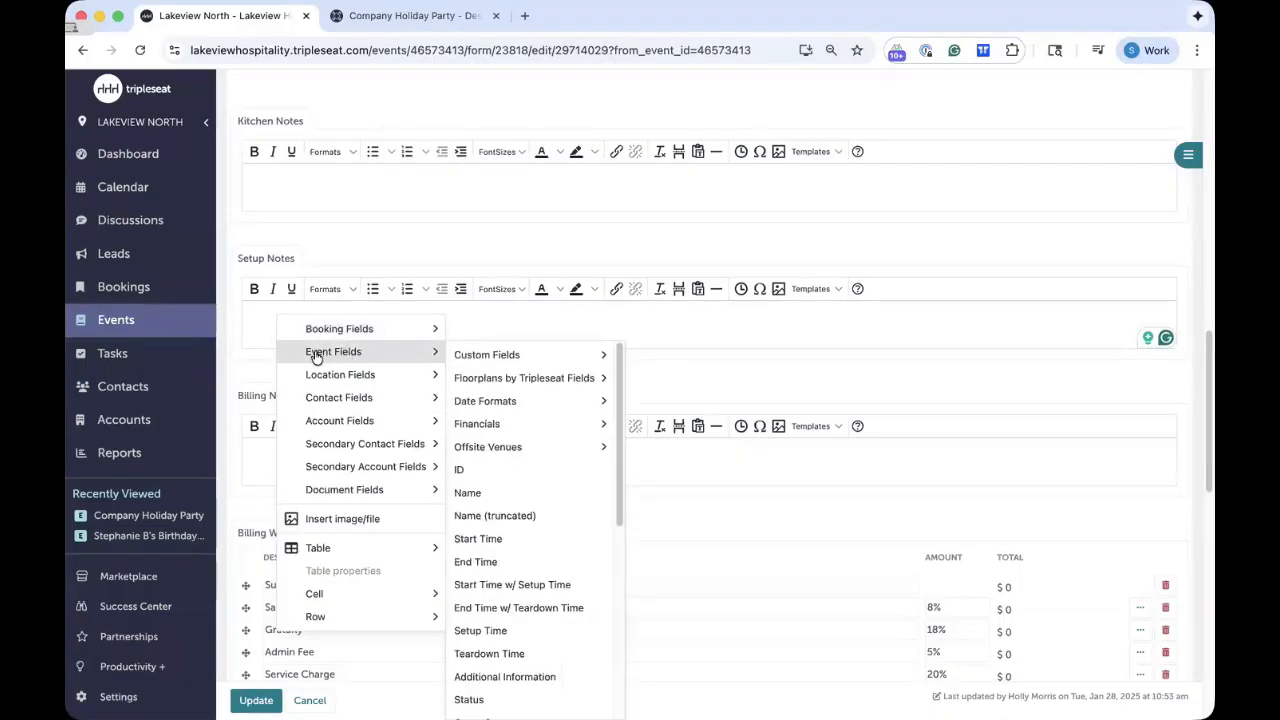
mouse_move(546, 380)
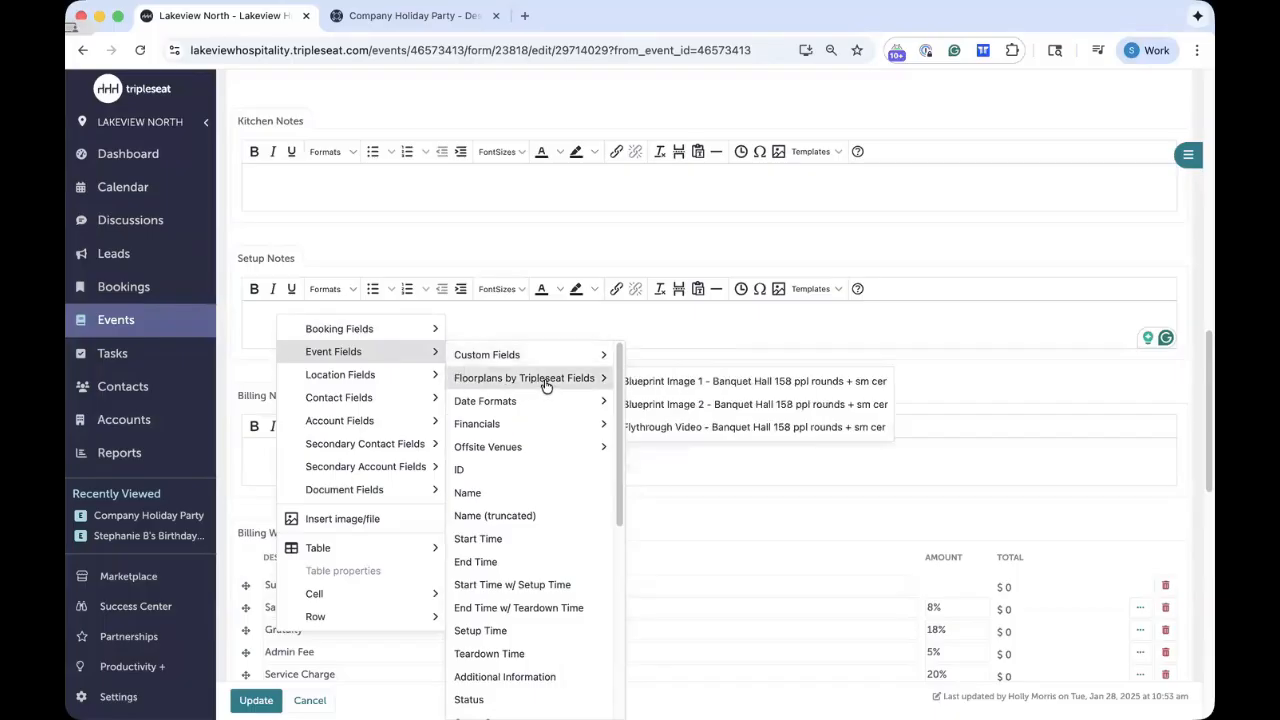
left_click(690, 383)
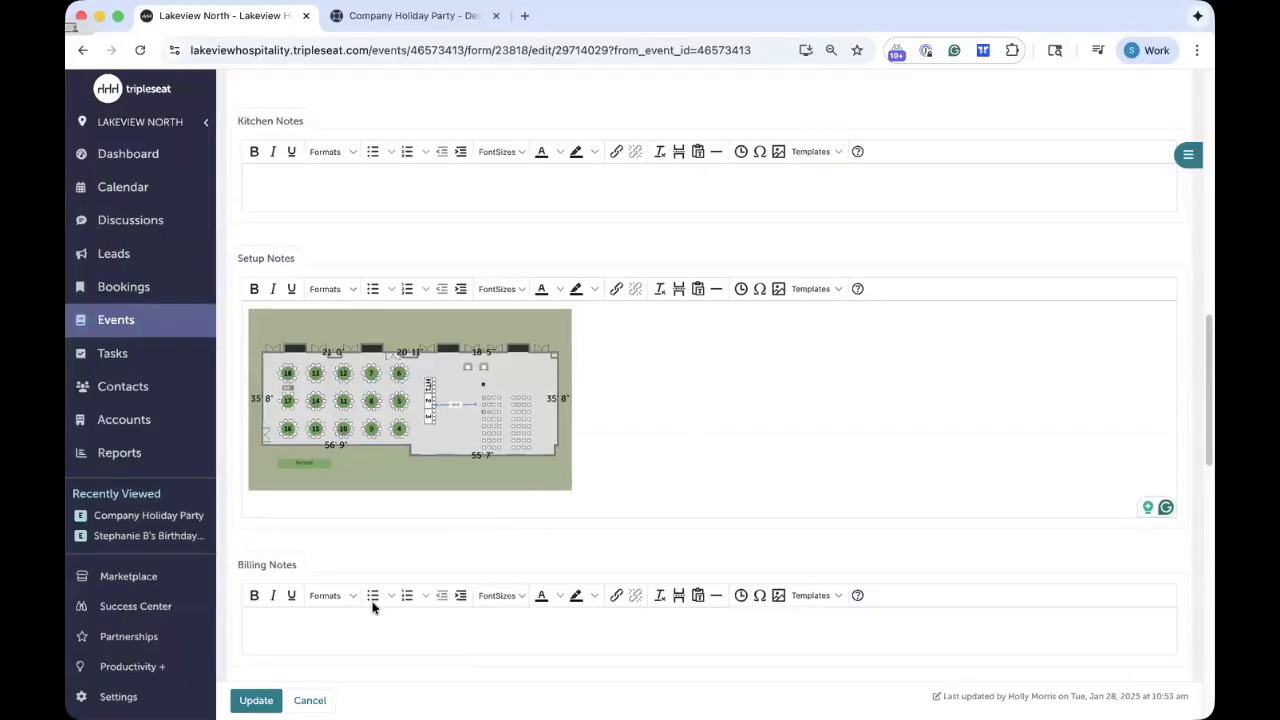
left_click(256, 700)
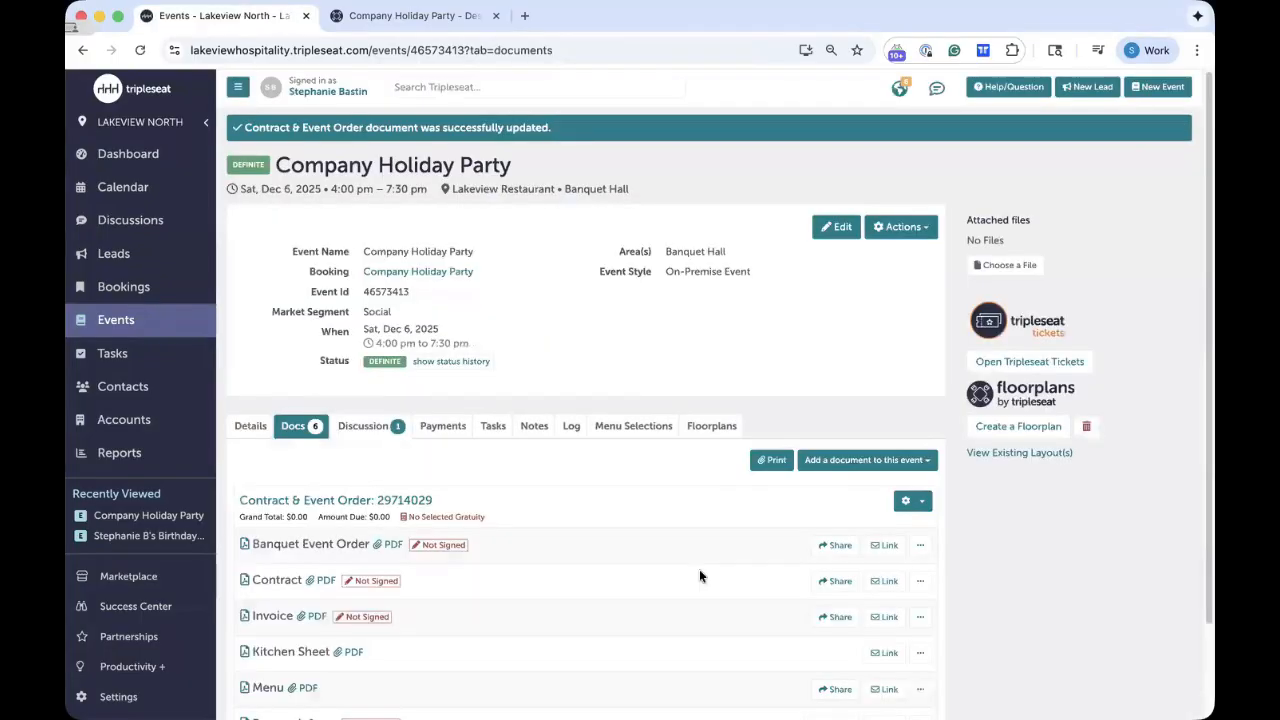
Check the event's floorplans in Tripleseat, switch back to Floorplans by Tripleseat and go to its events dashboard
left_click(697, 428)
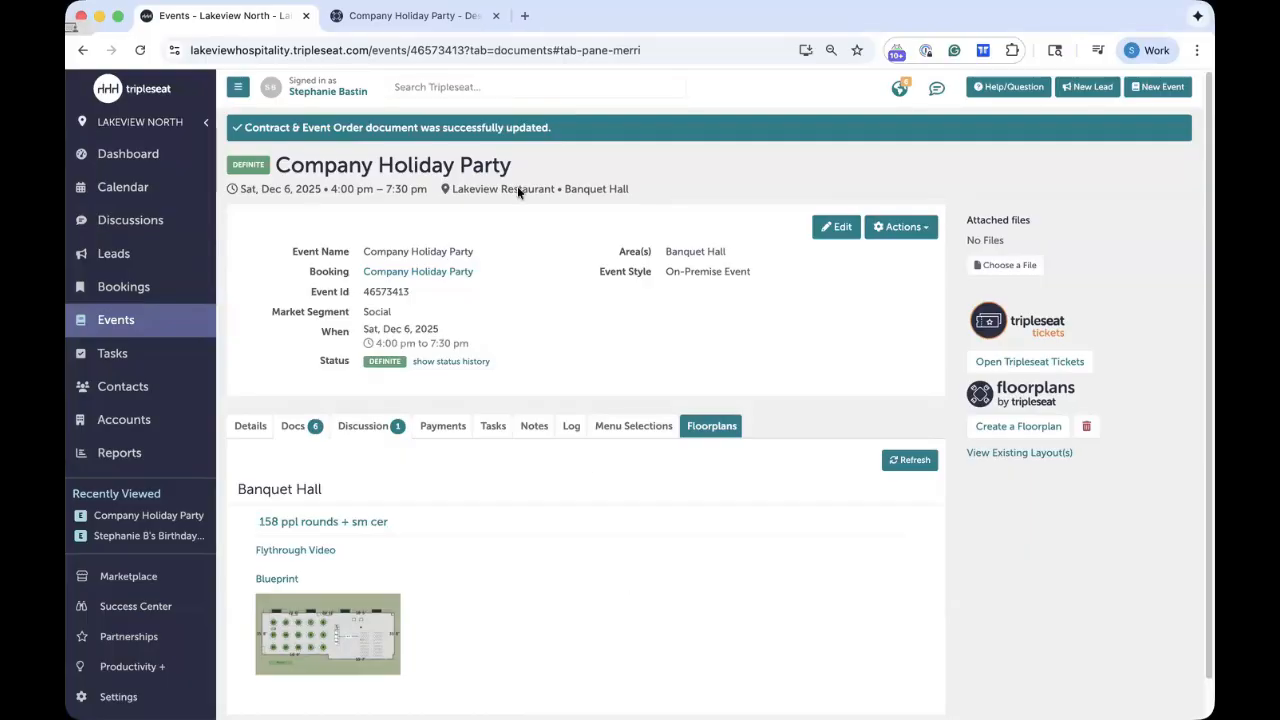
left_click(450, 18)
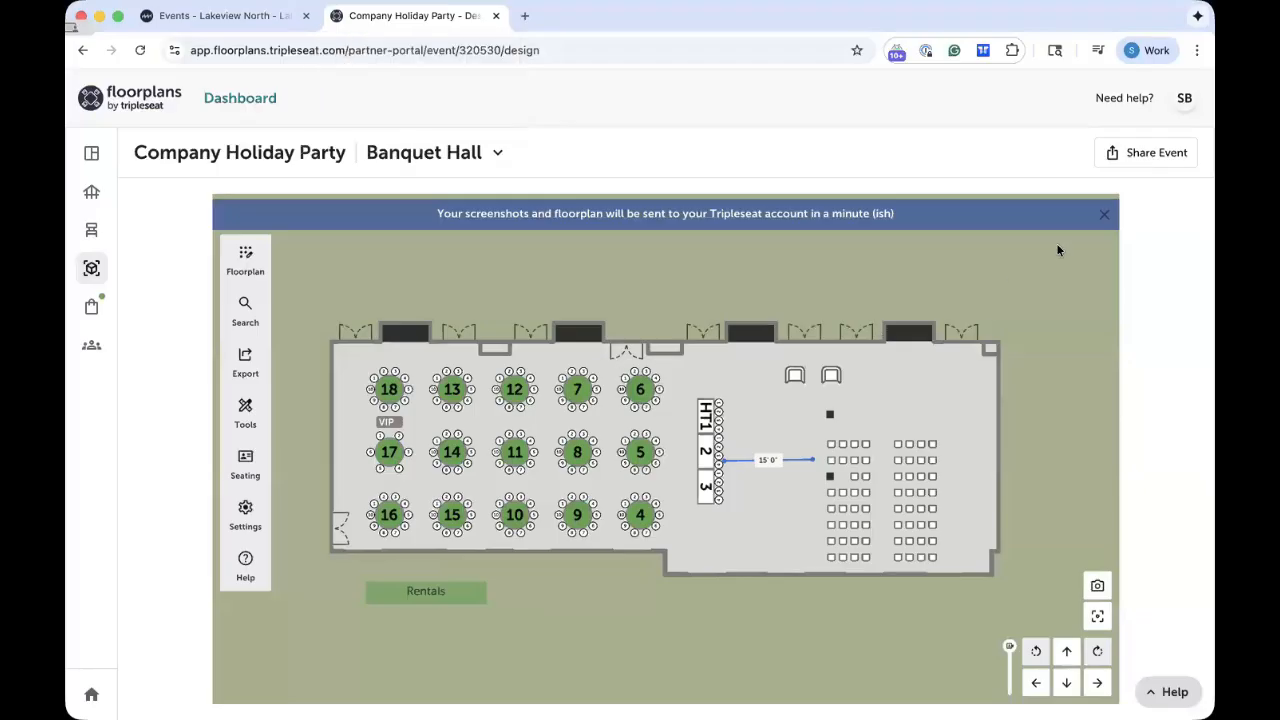
left_click(1104, 213)
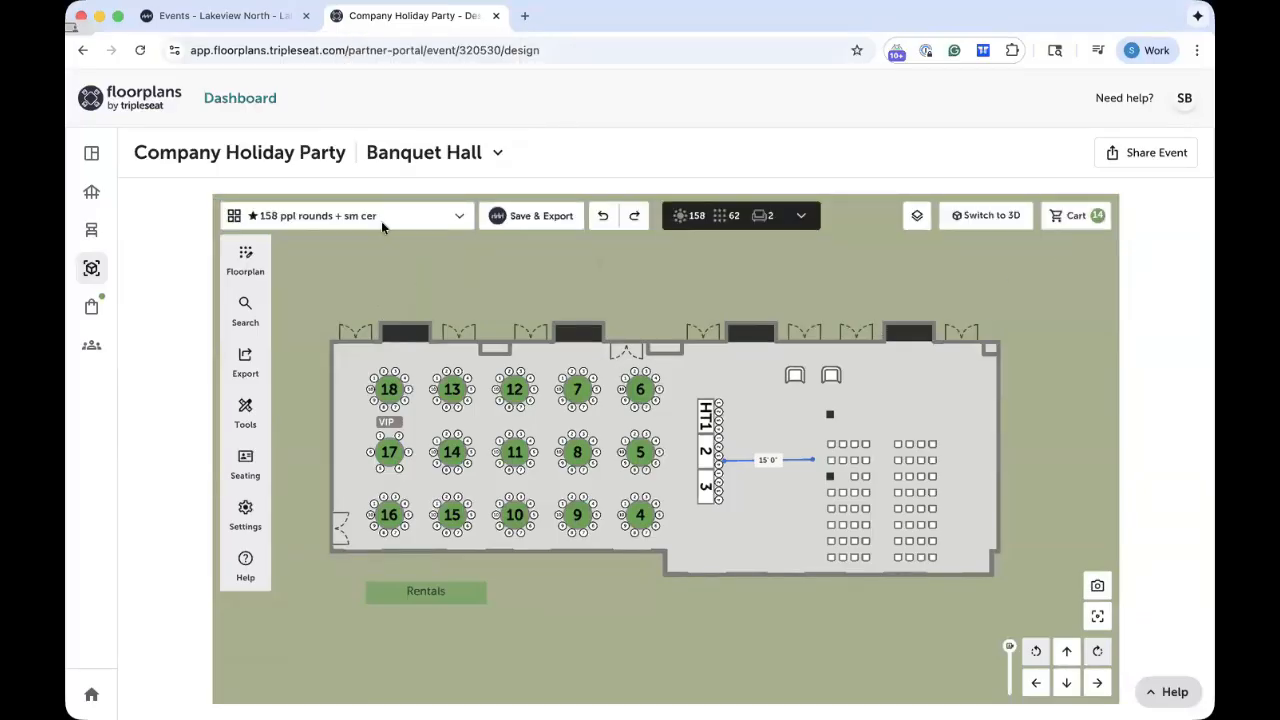
left_click(244, 100)
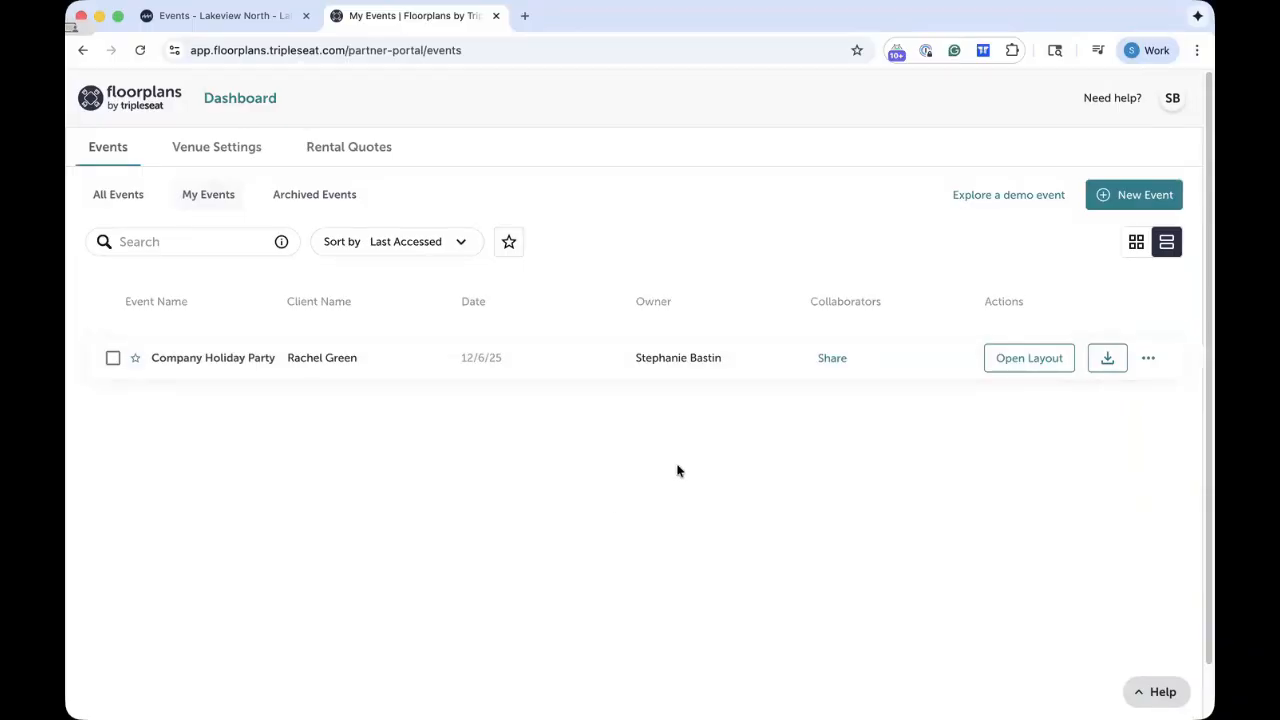
Compare the events dashboard's grid and list views and check the bulk actions available for the Company Holiday Party
left_click(1137, 246)
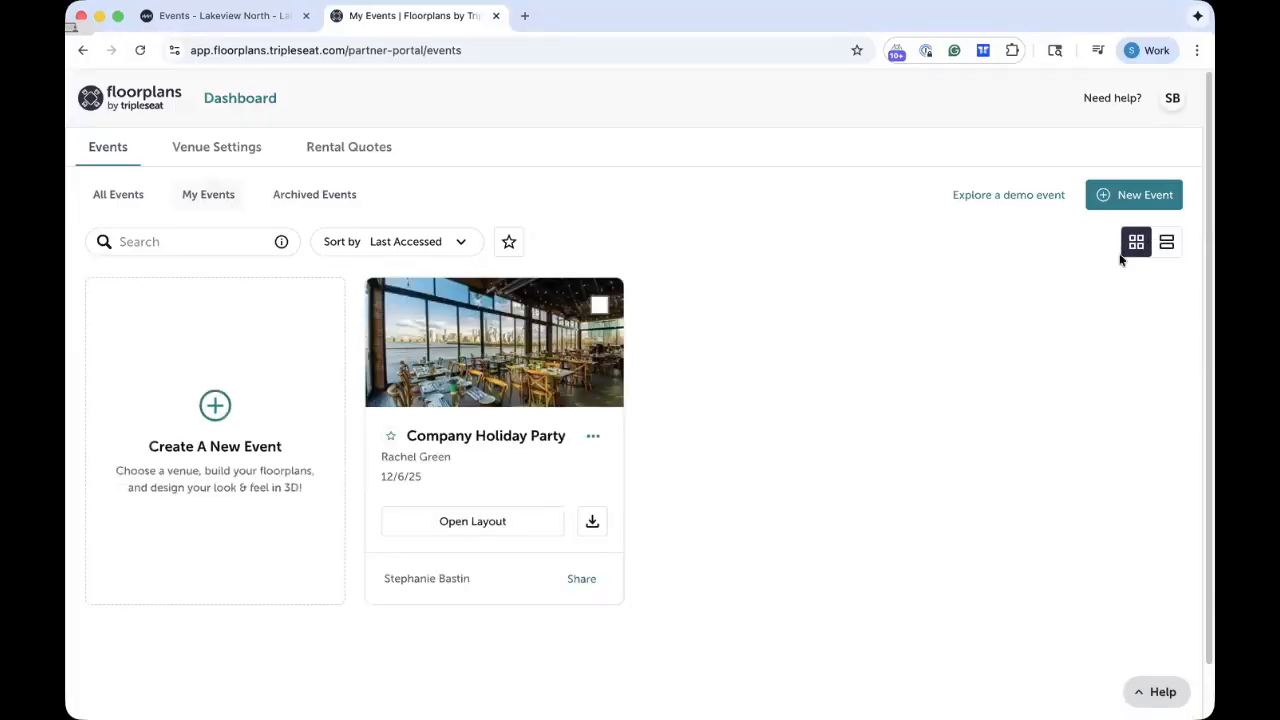
left_click(1166, 242)
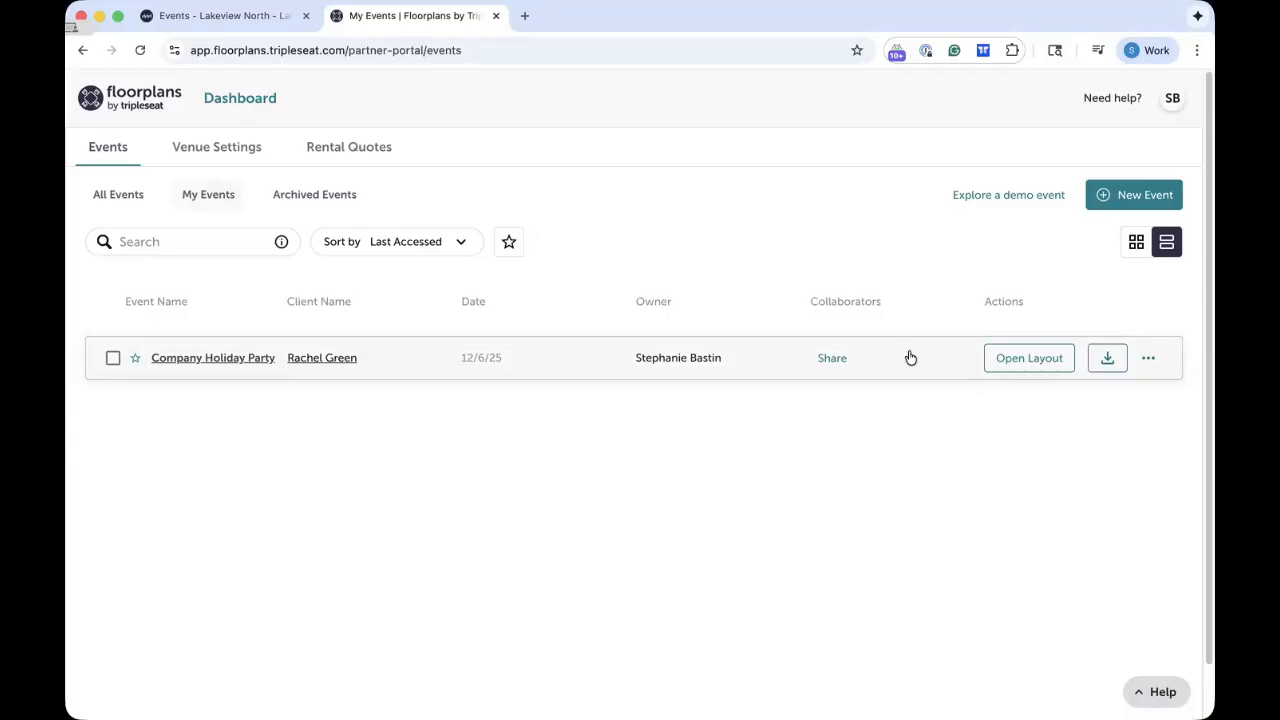
left_click(165, 245)
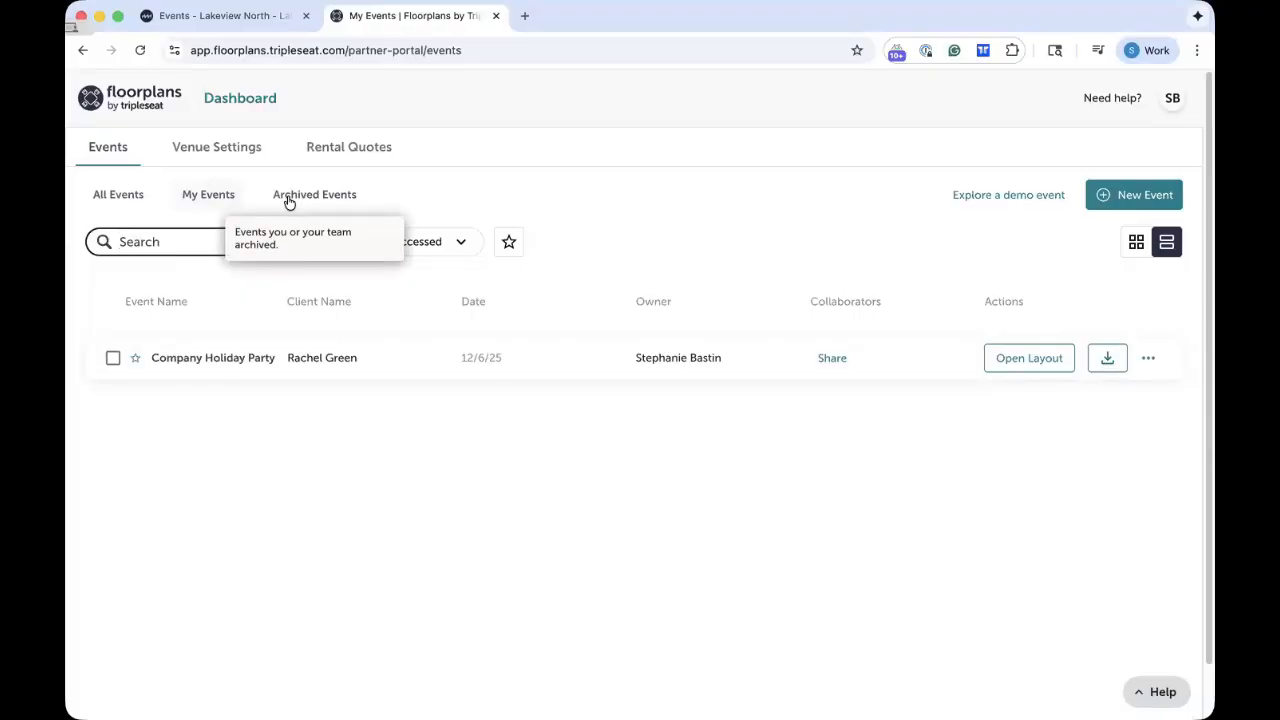
left_click(113, 359)
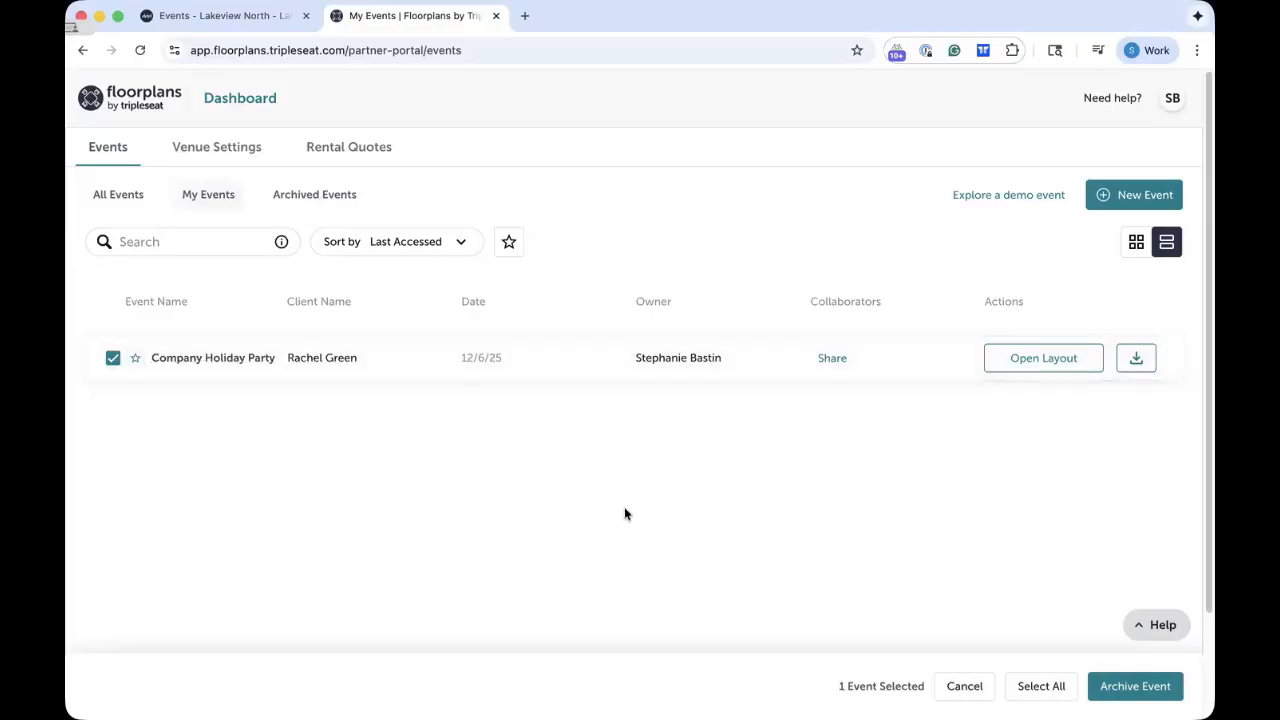
left_click(965, 686)
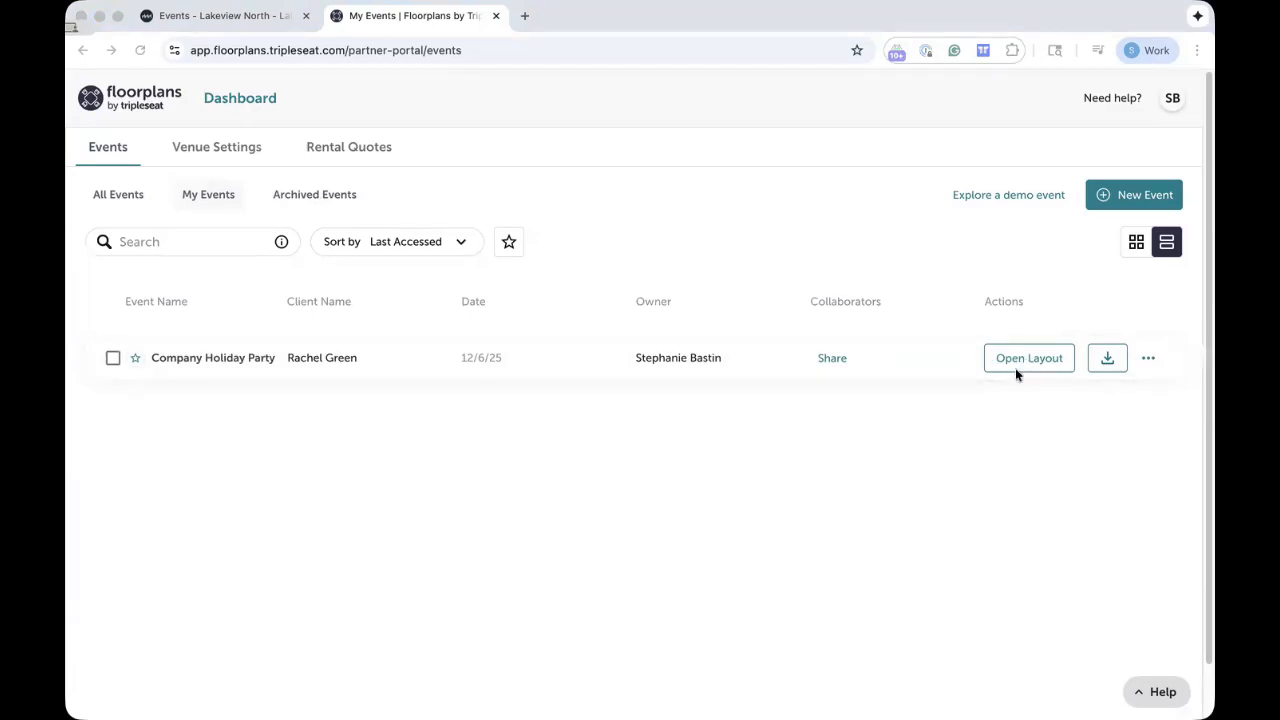
Check the customizable screenshot options for exporting the Company Holiday Party, then close the export dialog without exporting
left_click(1024, 415)
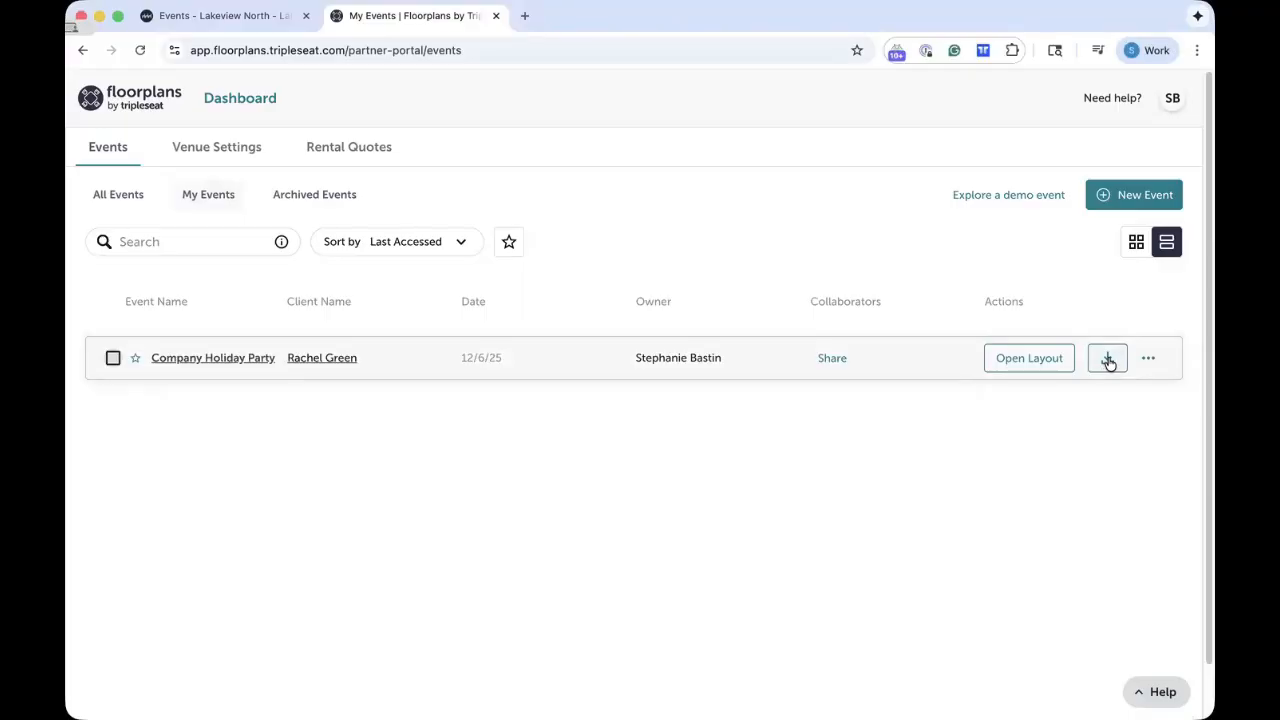
left_click(1108, 360)
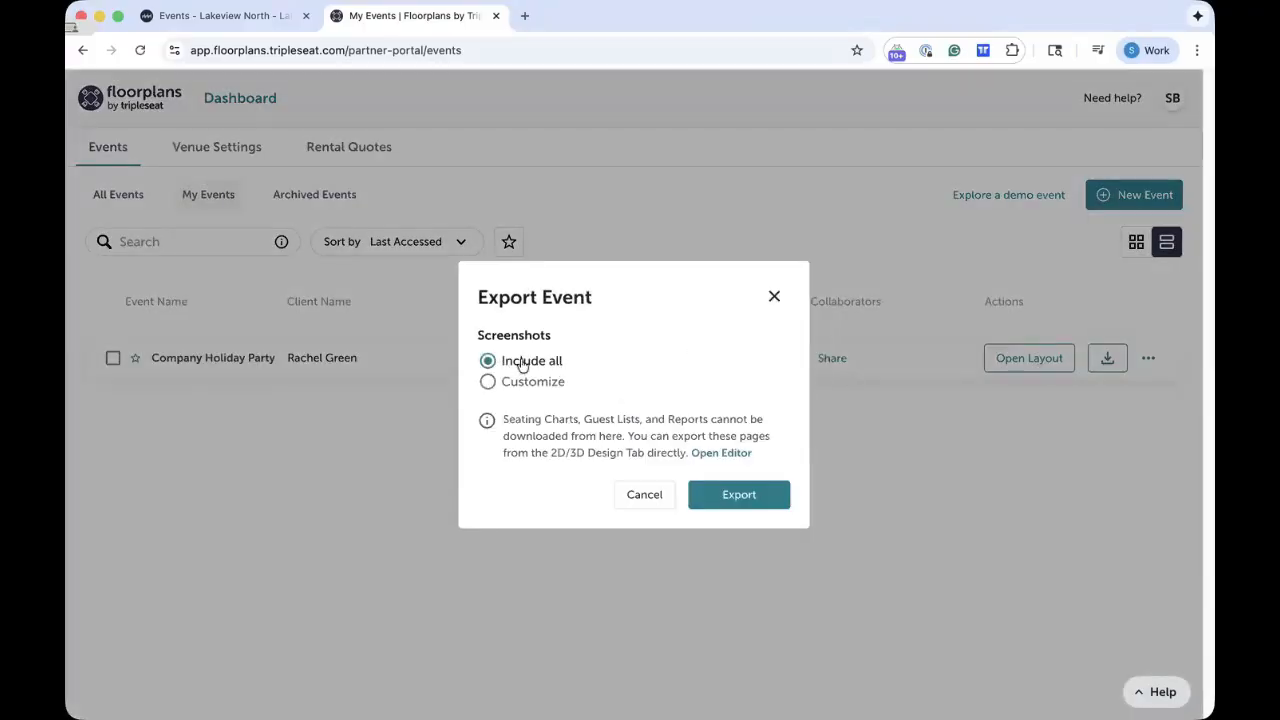
left_click(544, 383)
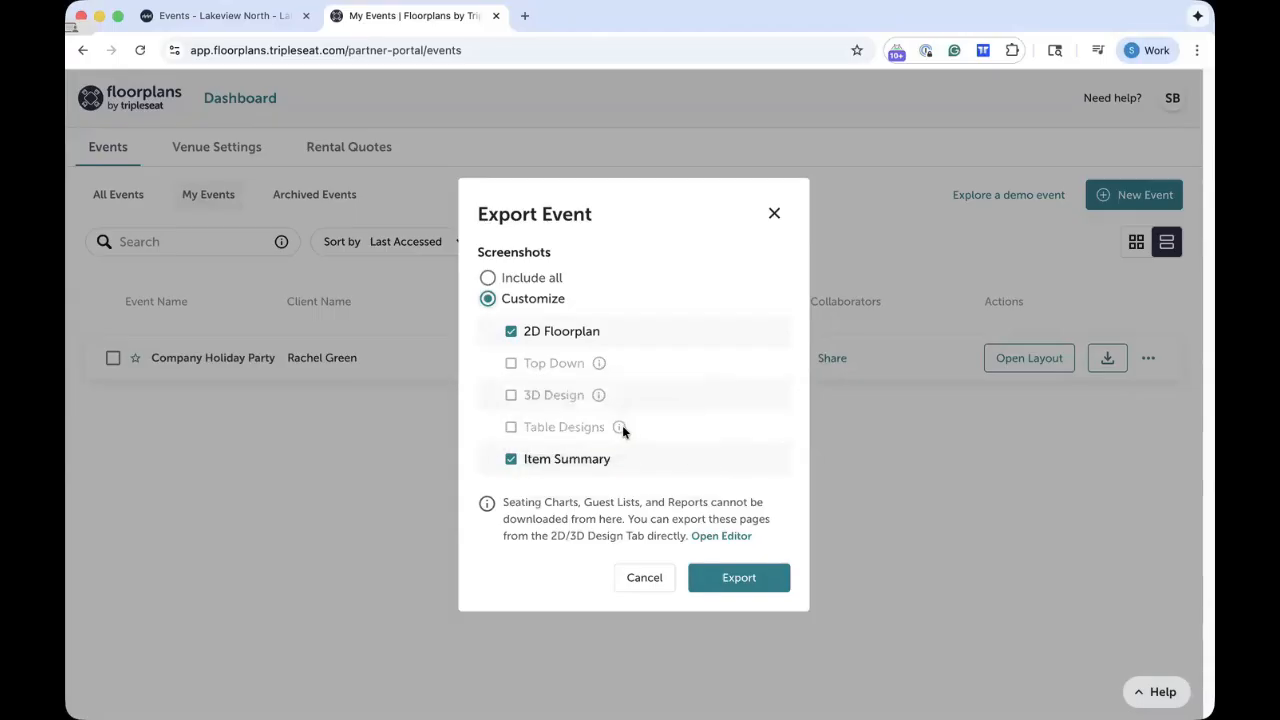
mouse_move(620, 427)
left_click(773, 216)
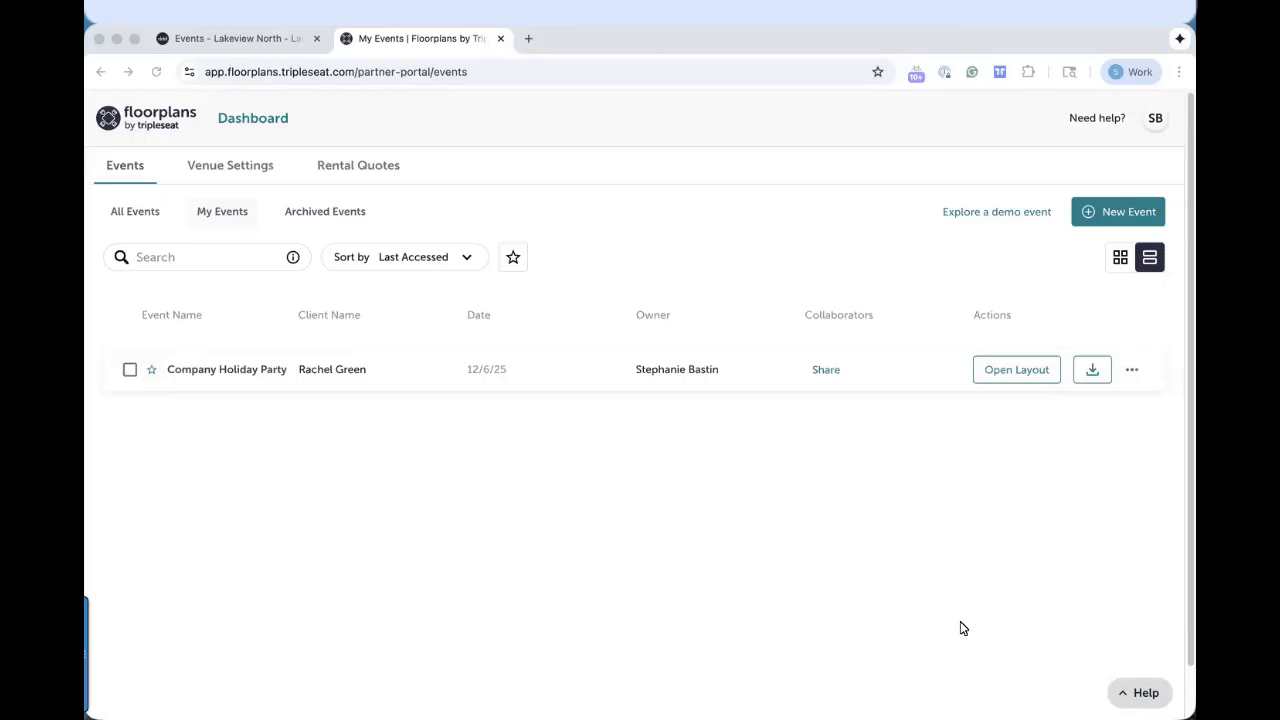
Open the venue settings overview and review the settings areas available for Lakeview Restaurant
left_click(239, 170)
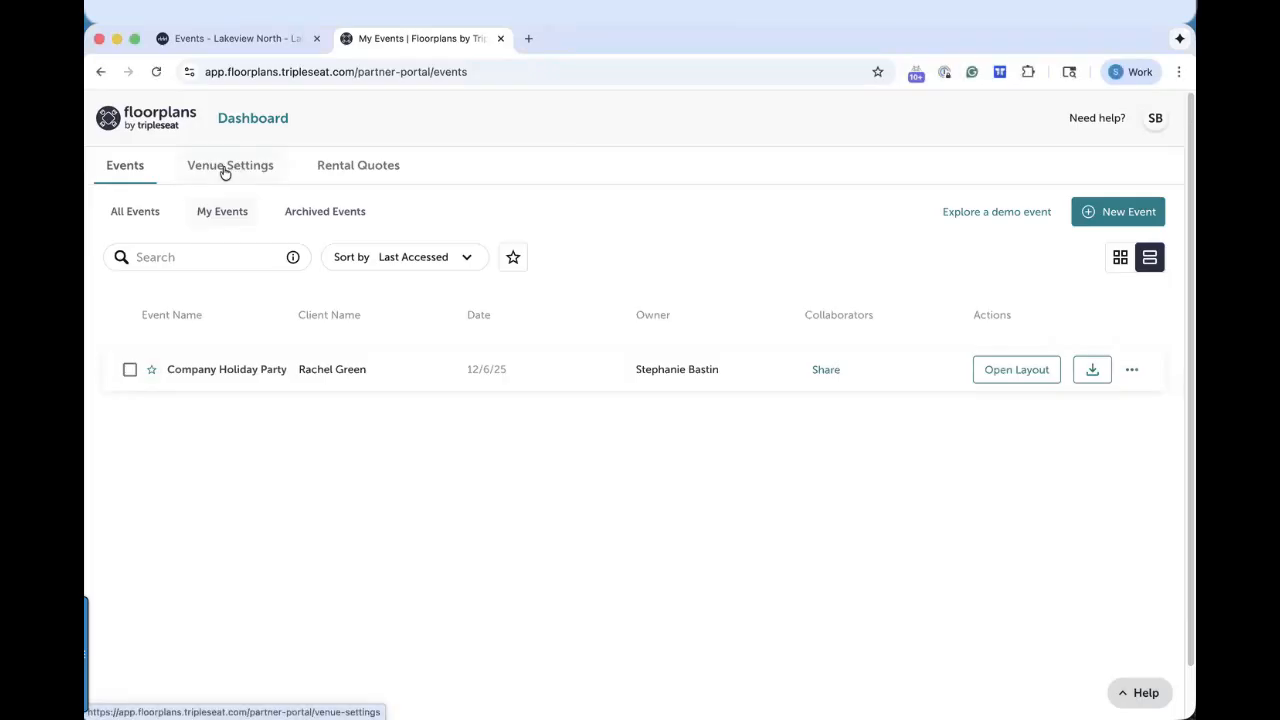
left_click(250, 170)
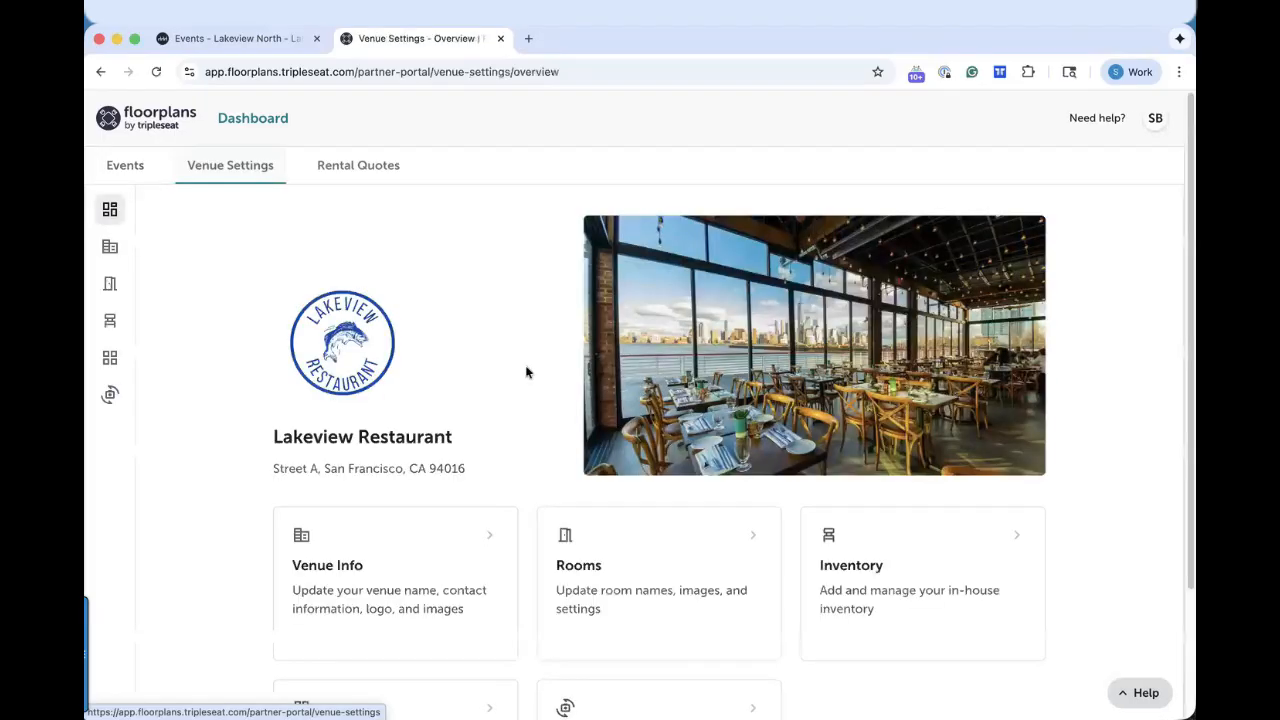
scroll(657, 380, "down", 3)
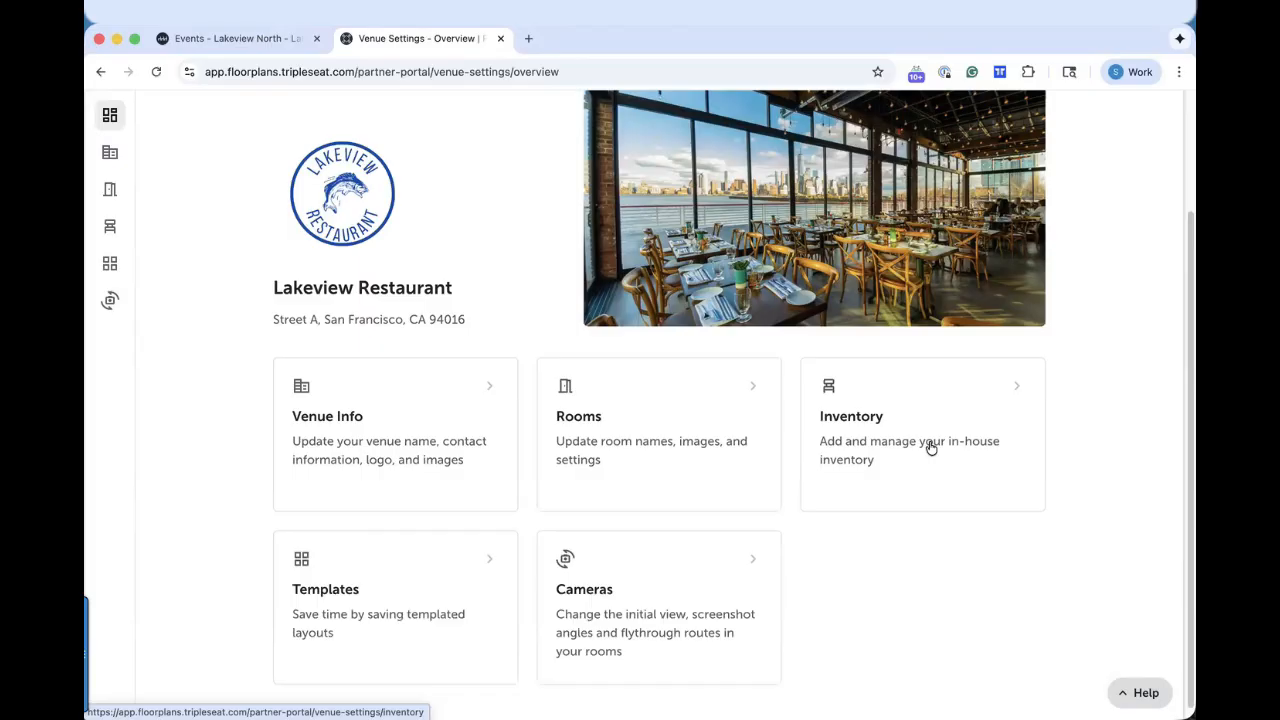
scroll(857, 457, "up", 3)
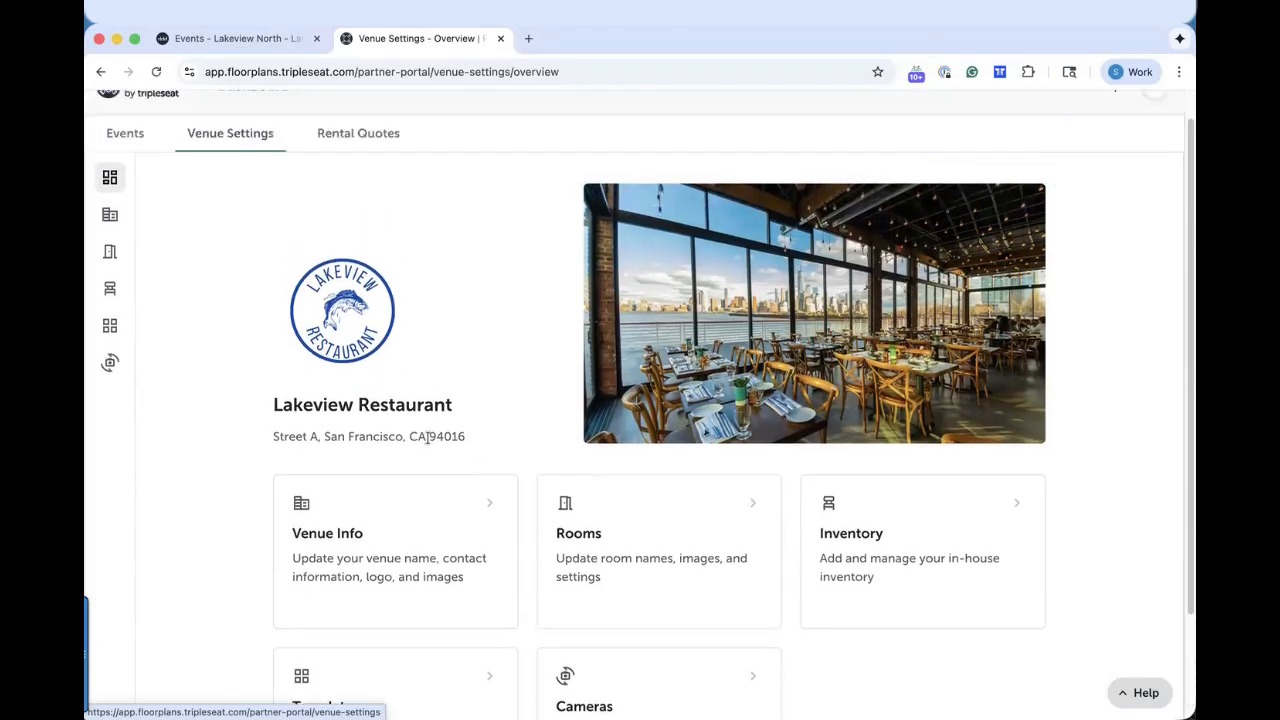
scroll(428, 438, "up", 1)
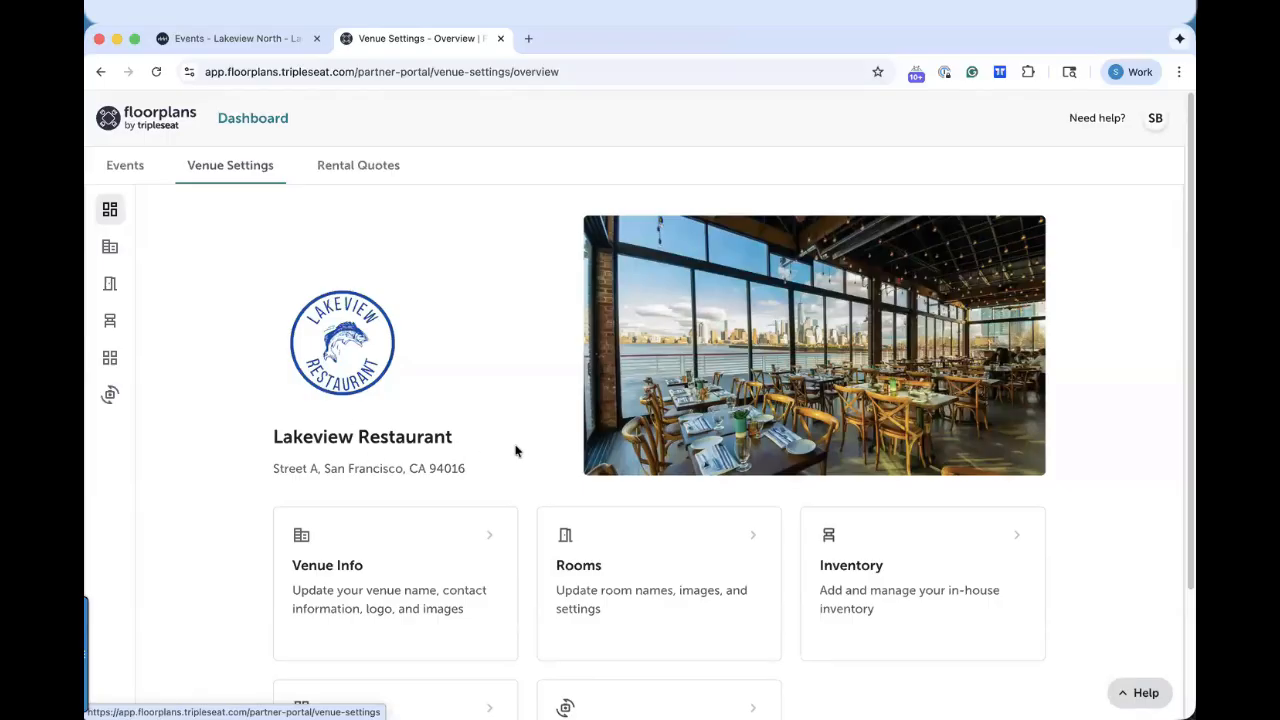
scroll(514, 452, "down", 1)
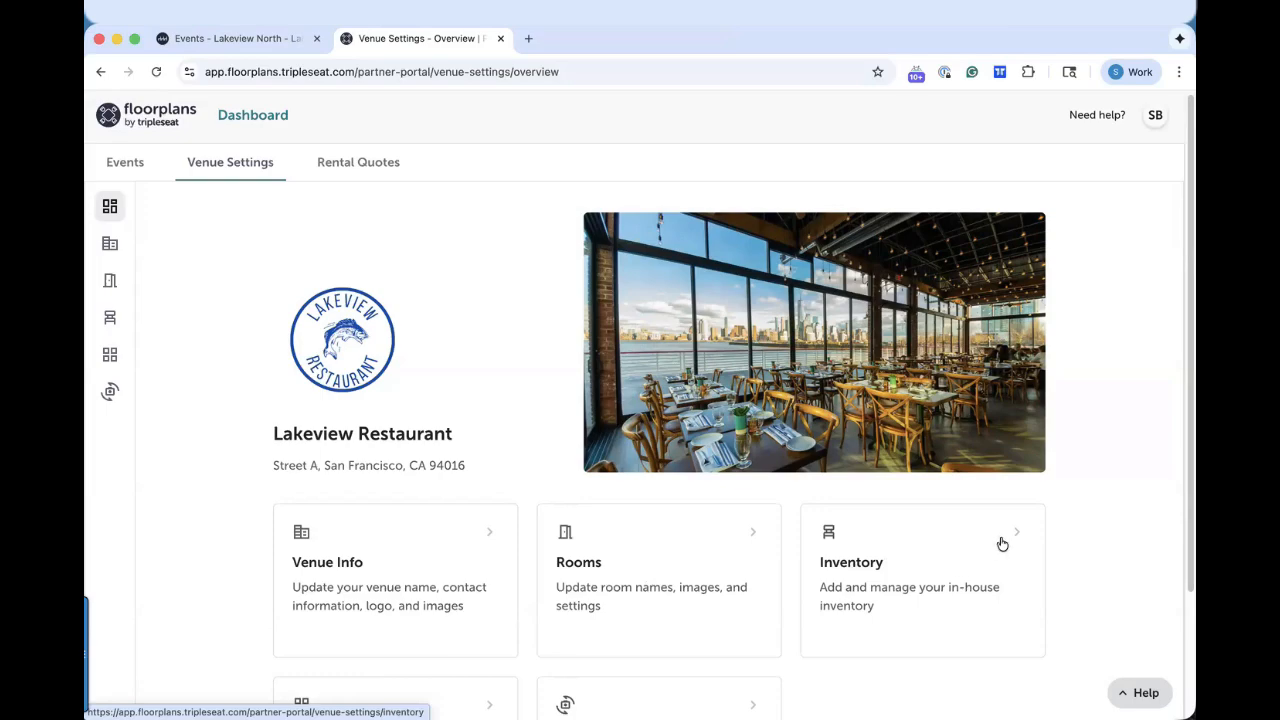
Open the venue's inventory, list the Chairs in the Furniture category and check which filters are available
left_click(948, 533)
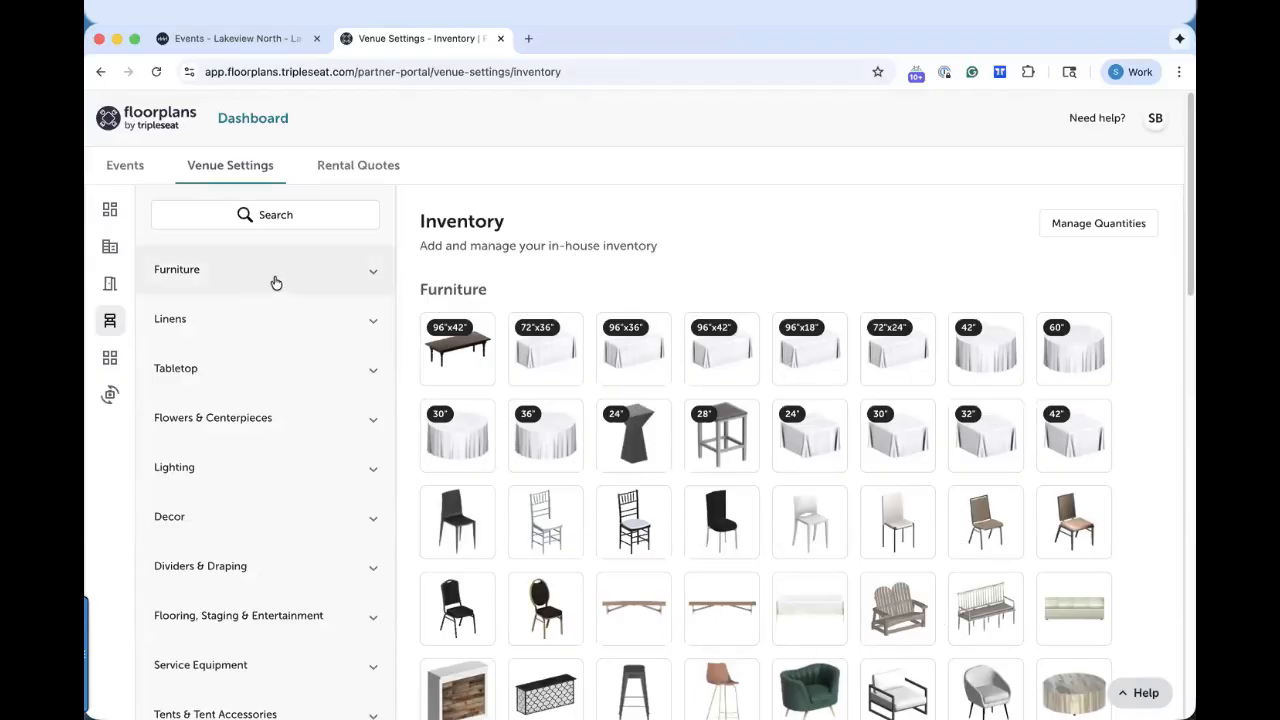
left_click(238, 281)
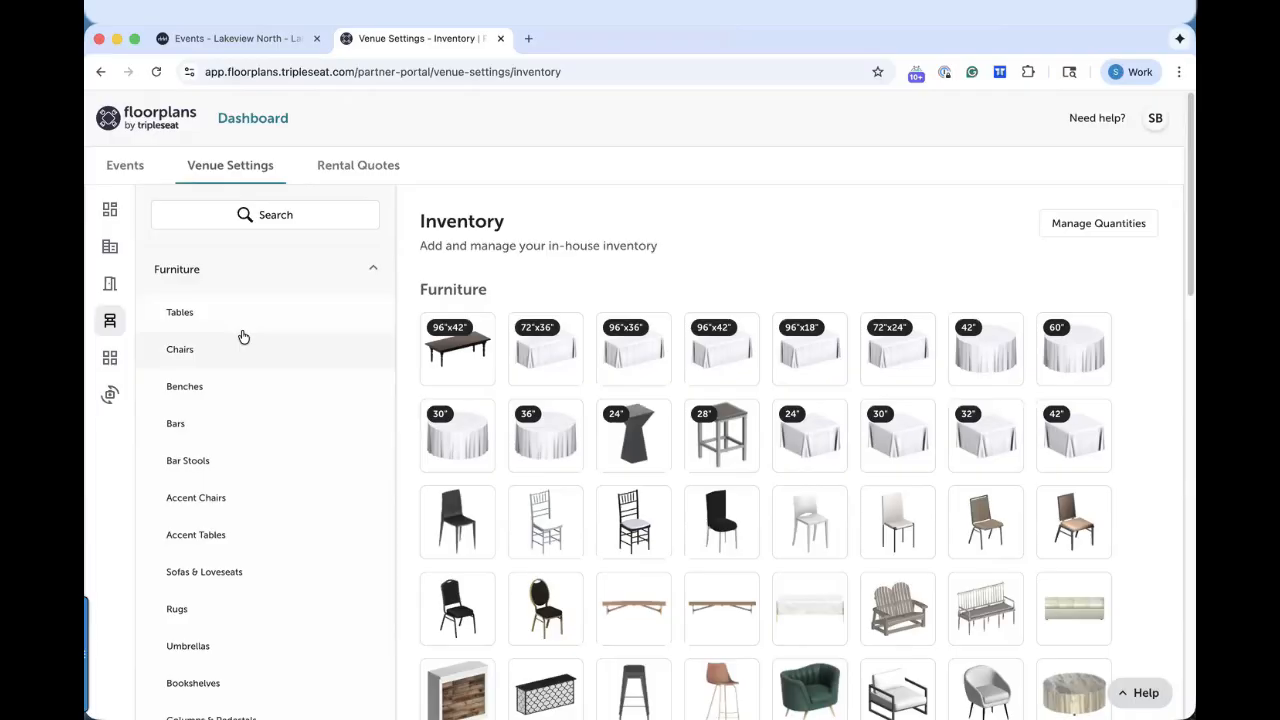
left_click(189, 352)
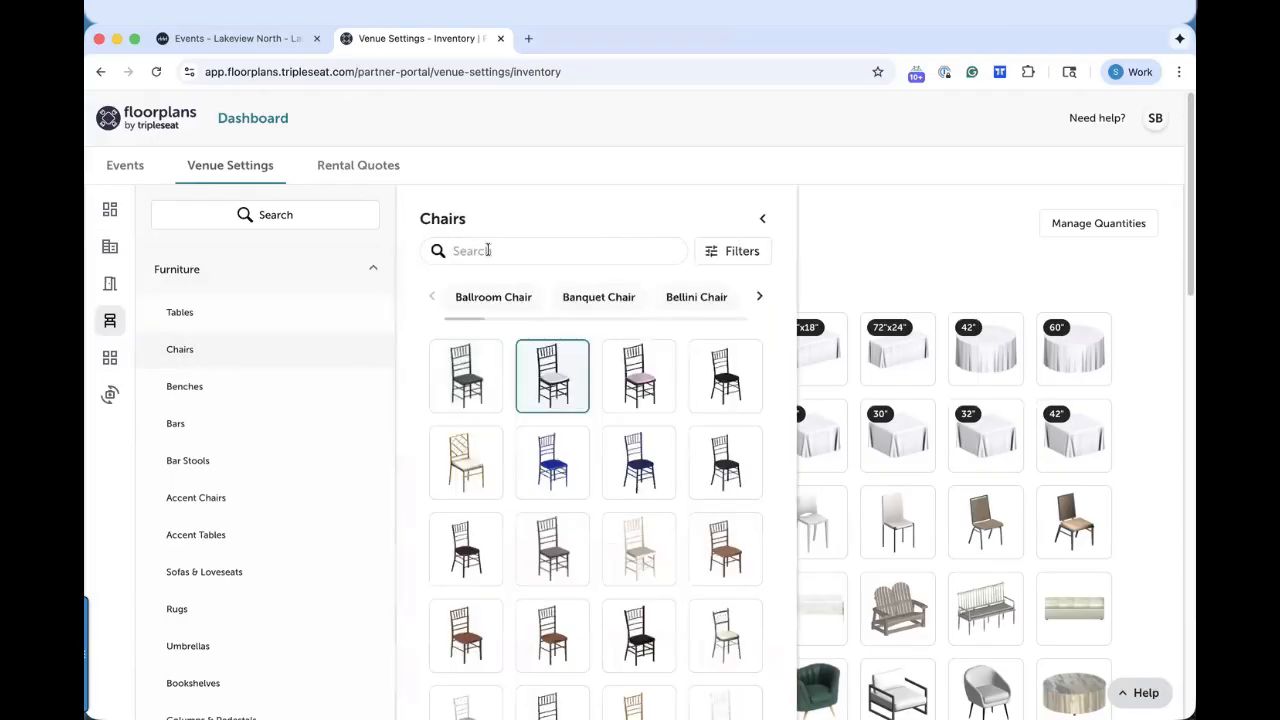
left_click(487, 250)
left_click(718, 256)
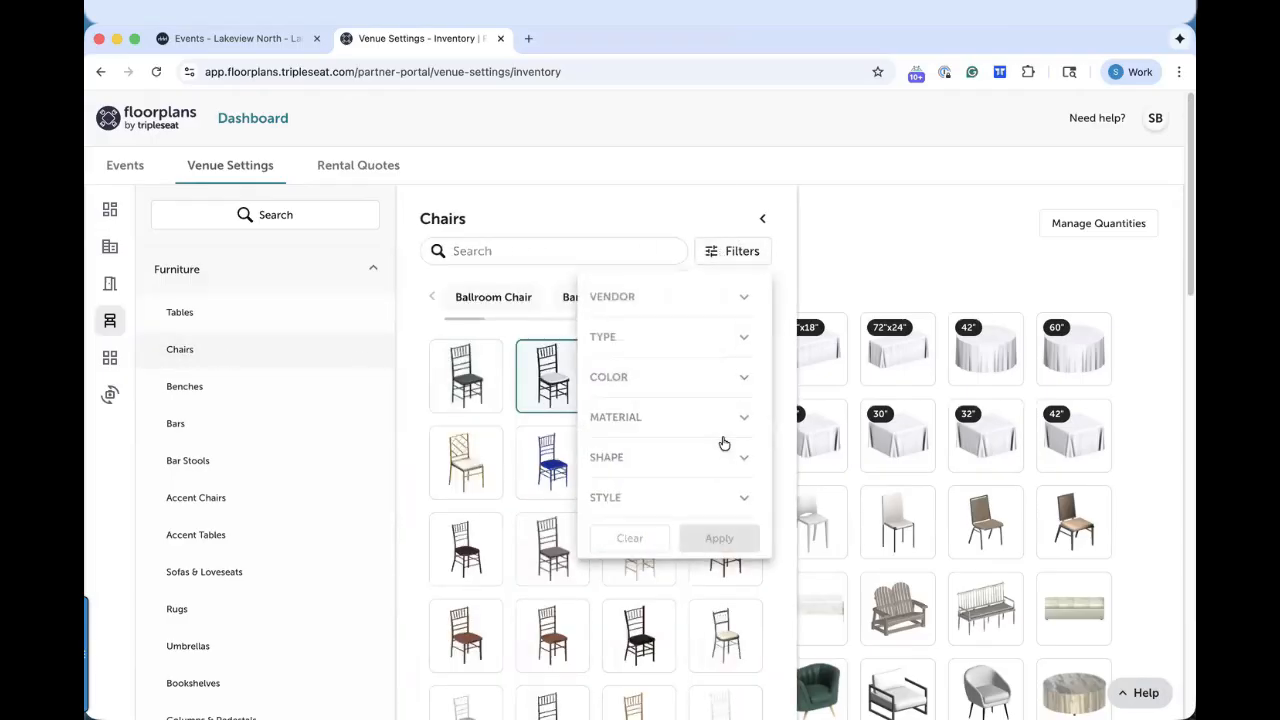
left_click(695, 250)
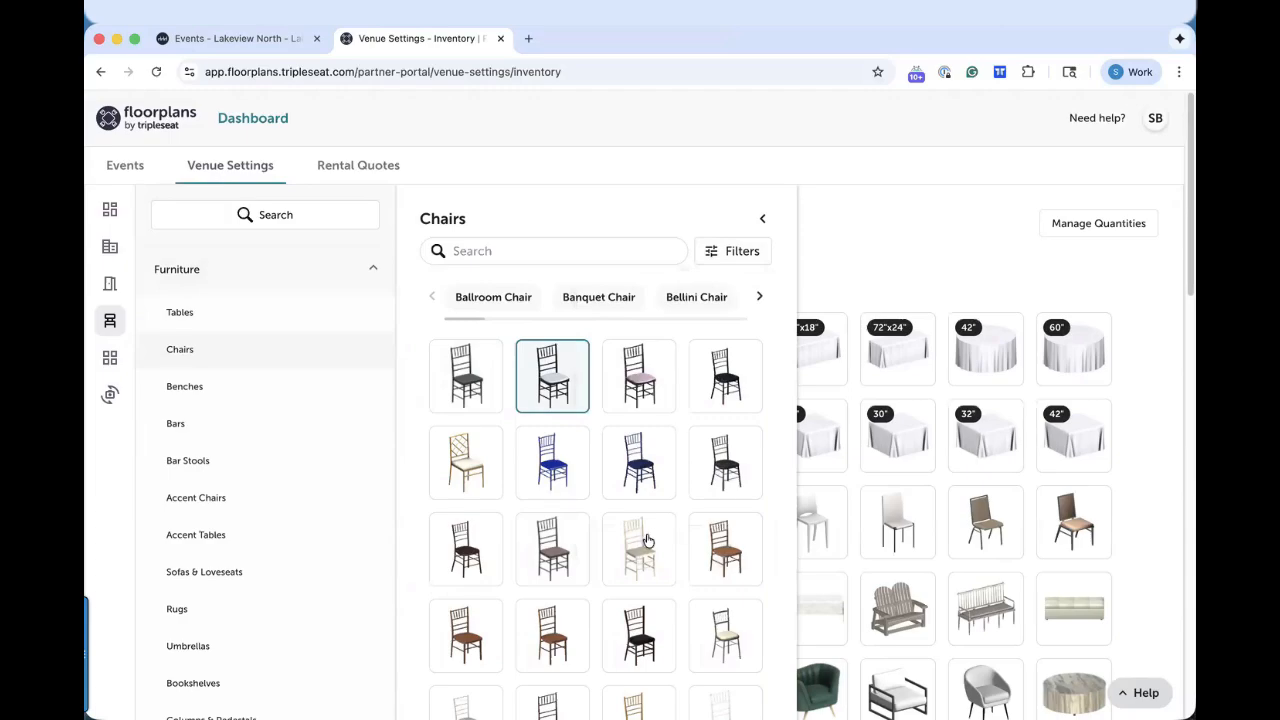
View the details of the Mahogany Chaivari Chair With Cushion, then close them and the chair catalog
scroll(647, 540, "down", 2)
left_click(660, 543)
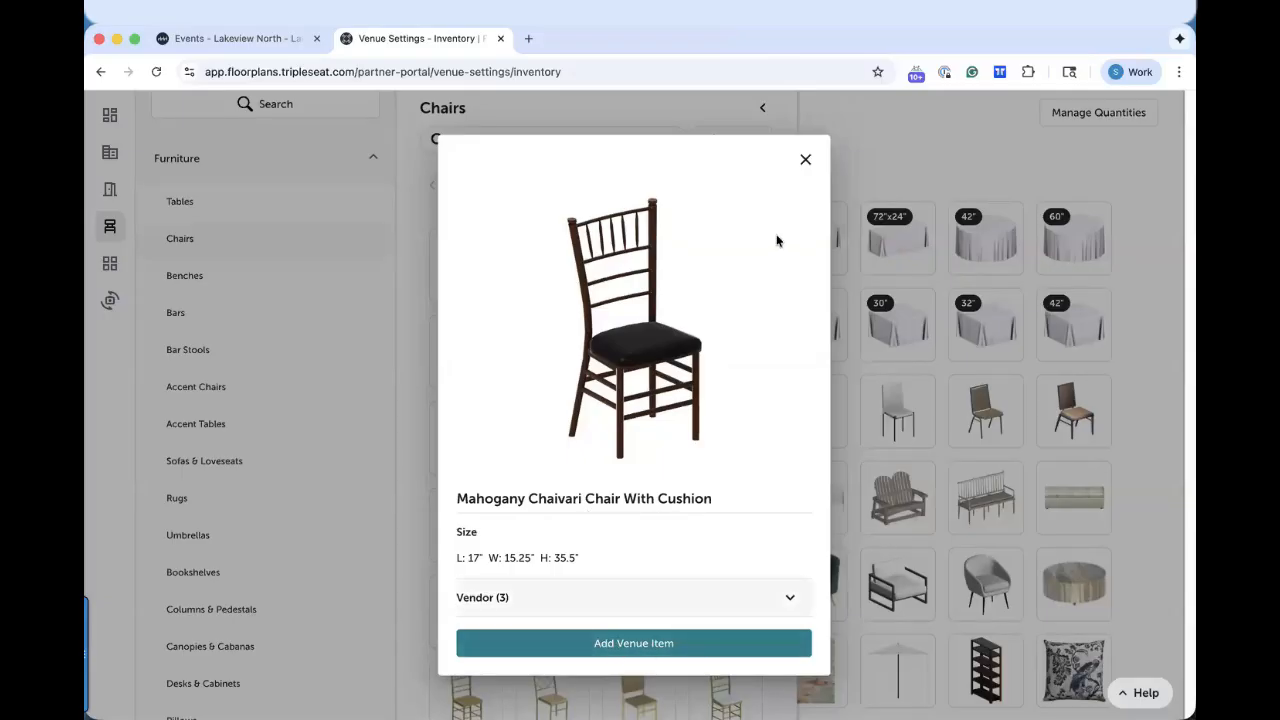
left_click(768, 116)
left_click(762, 108)
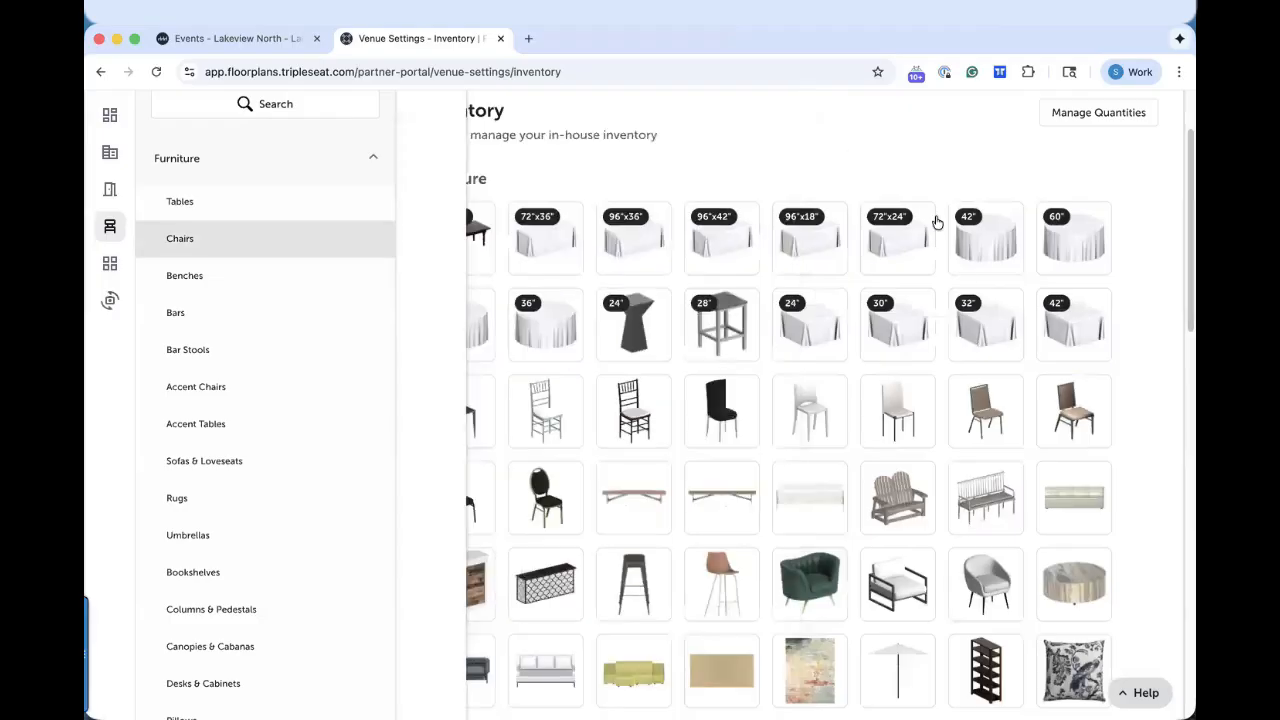
Browse the in-house inventory and check the room assignment options of the 96"x42" table without changing them
scroll(812, 560, "down", 5)
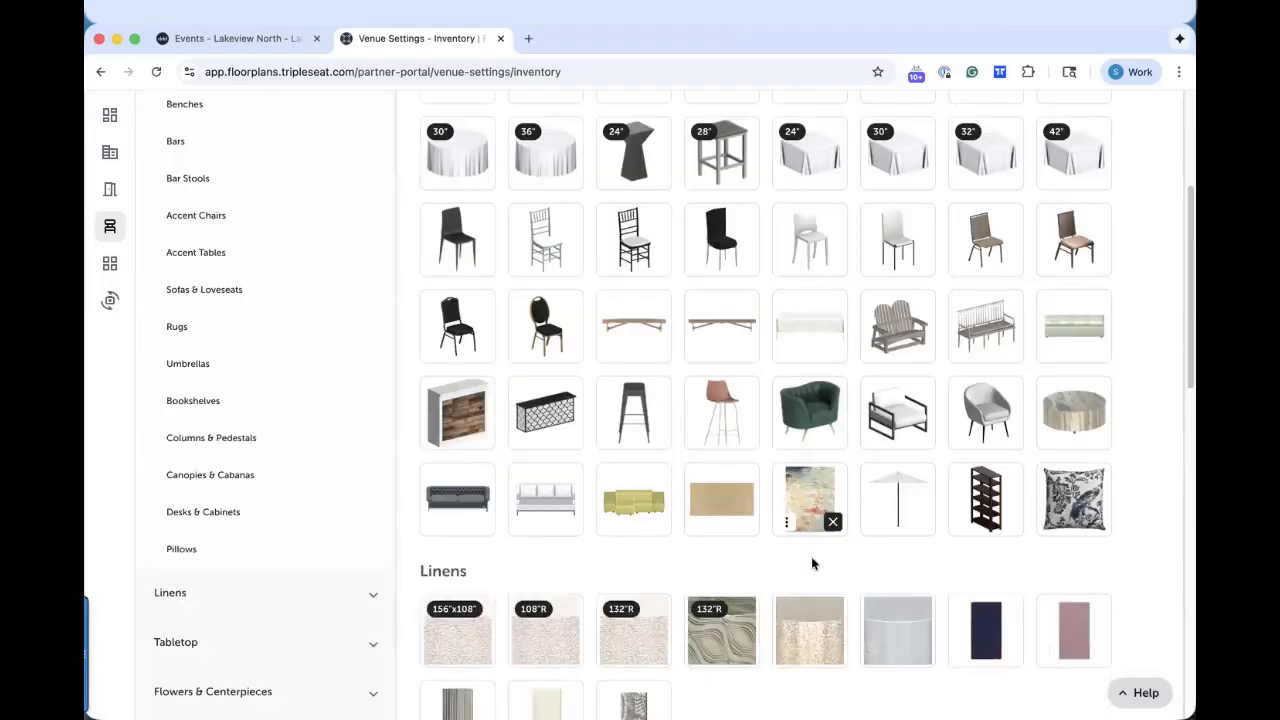
scroll(814, 556, "down", 5)
scroll(828, 582, "up", 6)
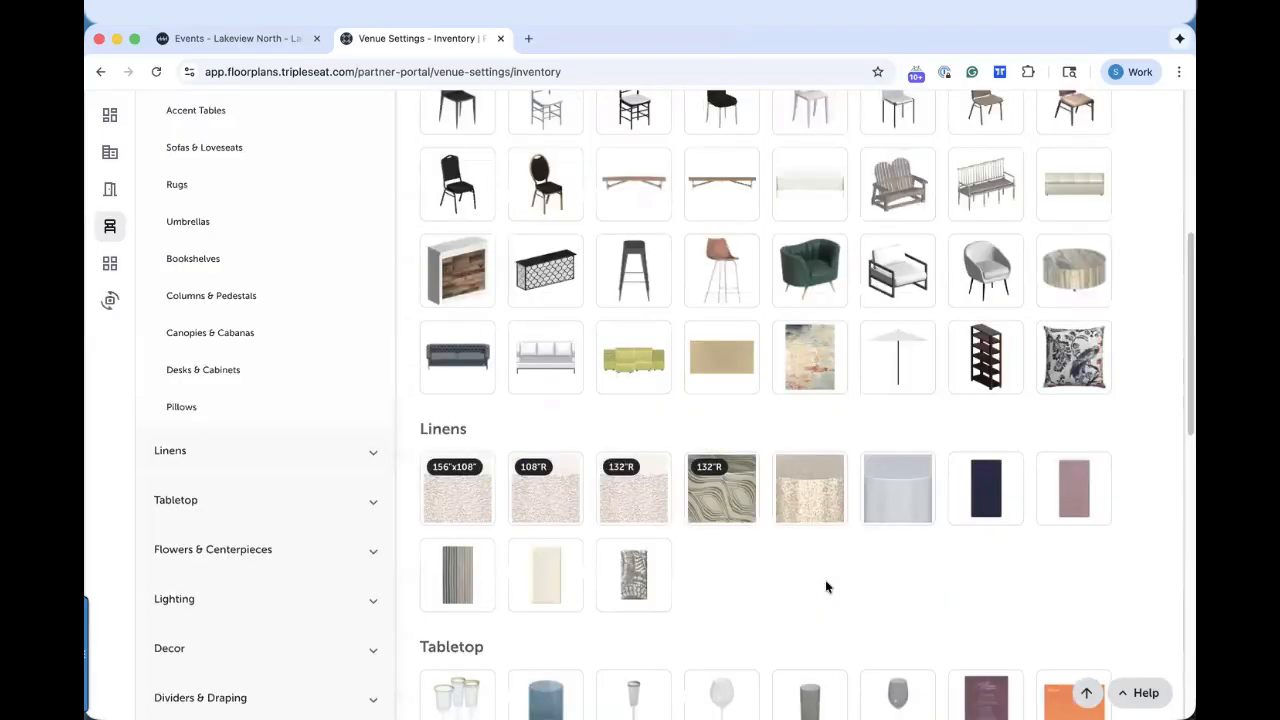
scroll(825, 580, "up", 4)
mouse_move(808, 530)
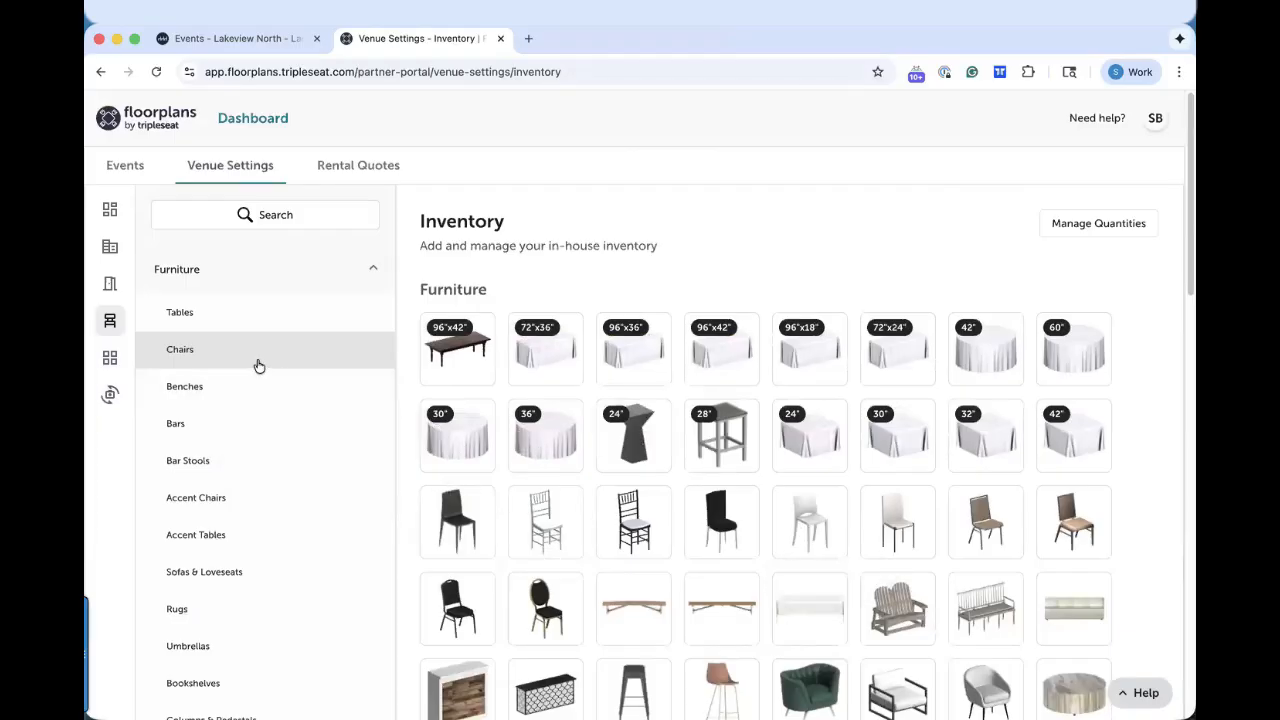
mouse_move(552, 389)
mouse_move(438, 375)
left_click(435, 377)
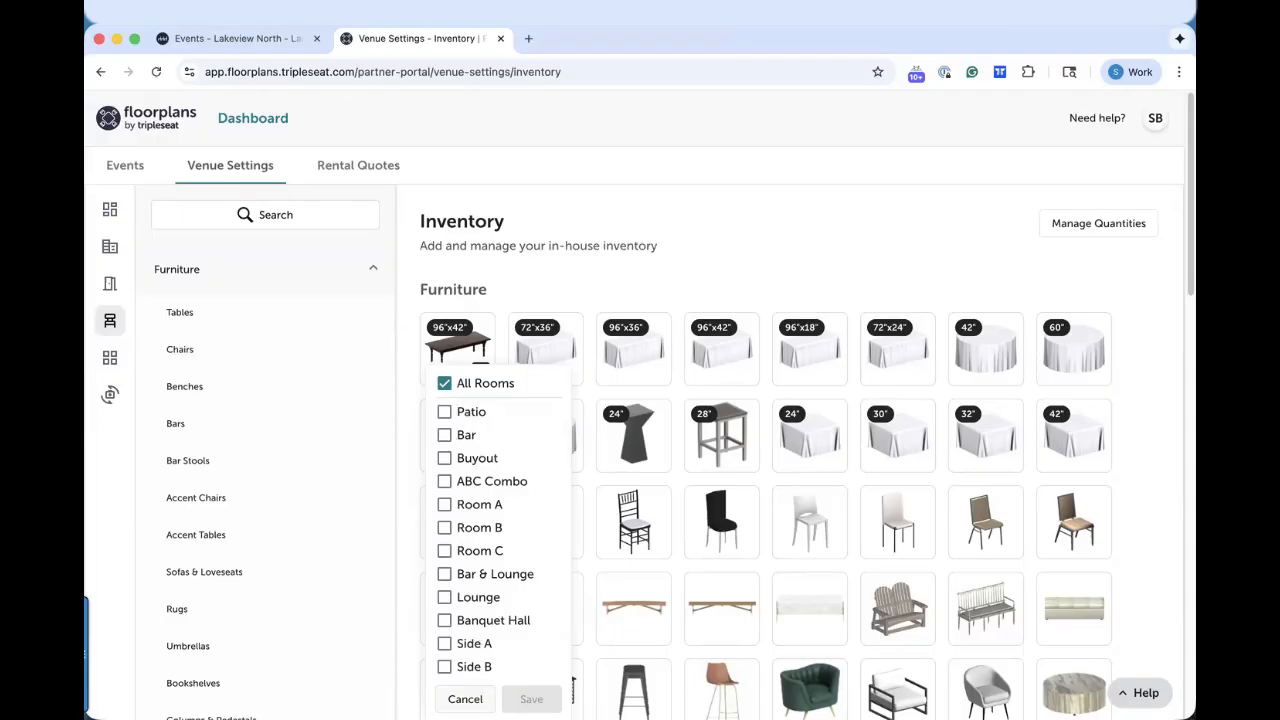
left_click(465, 699)
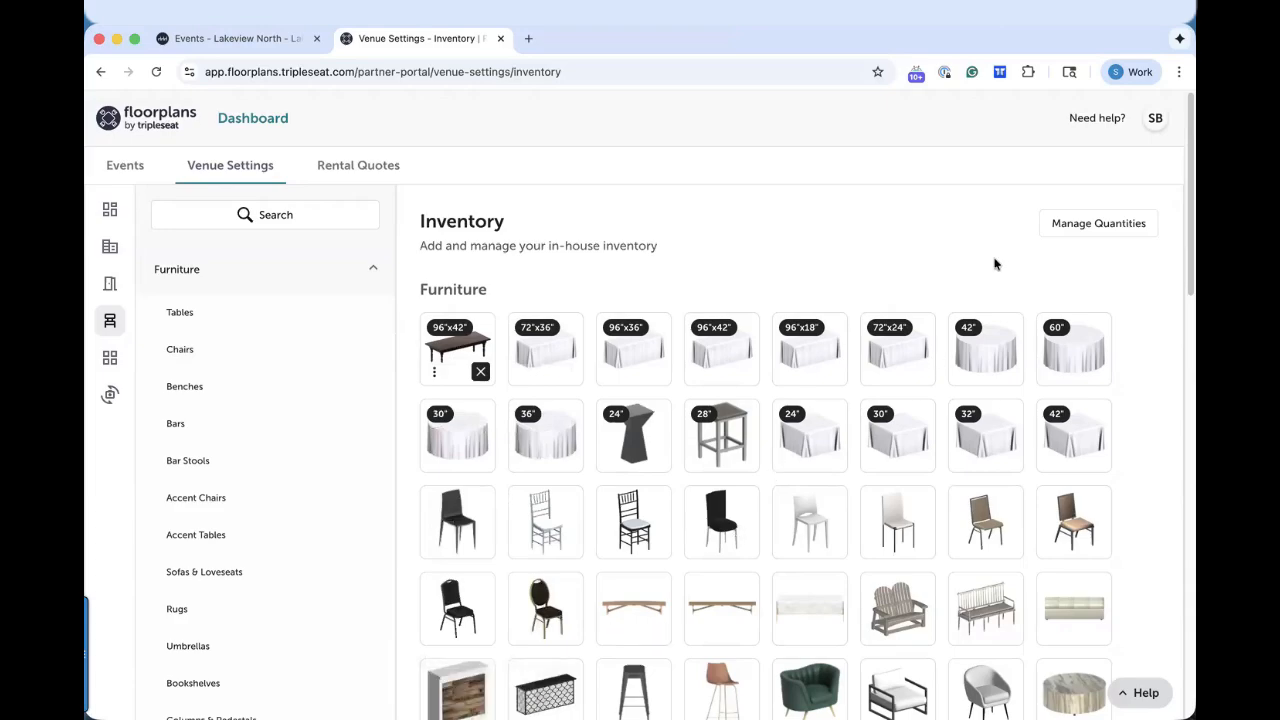
Open the inventory quantities, check the quantity field of the Rectangular Country Dining Table - 8 ft, and return to the inventory
left_click(1105, 227)
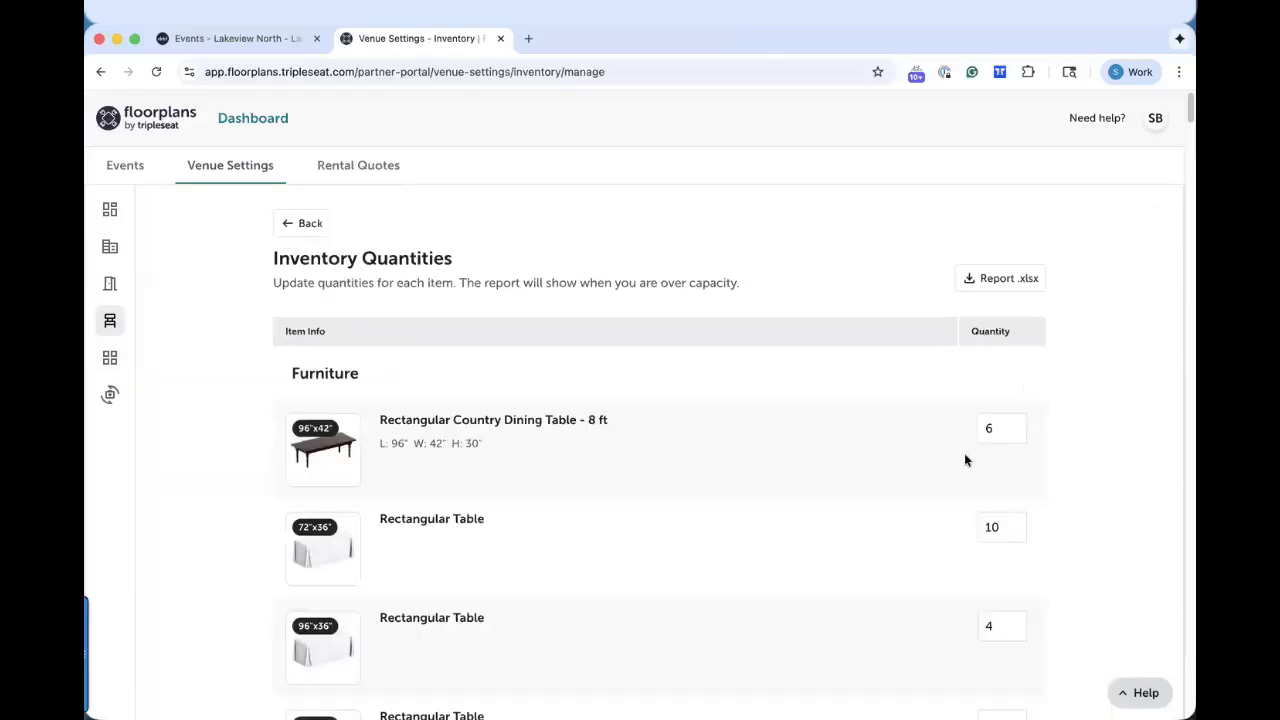
left_click(987, 431)
left_click(582, 429)
left_click(1005, 427)
left_click(320, 223)
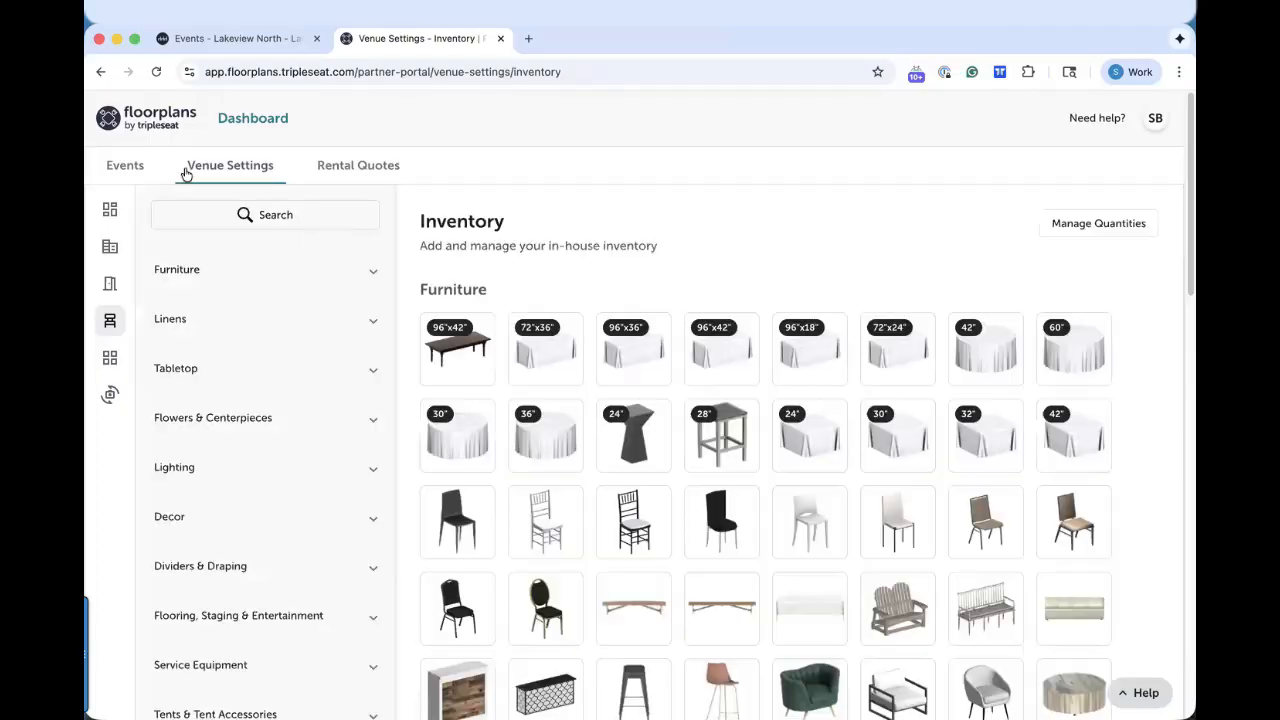
Return to the events dashboard and show the available help options
left_click(249, 123)
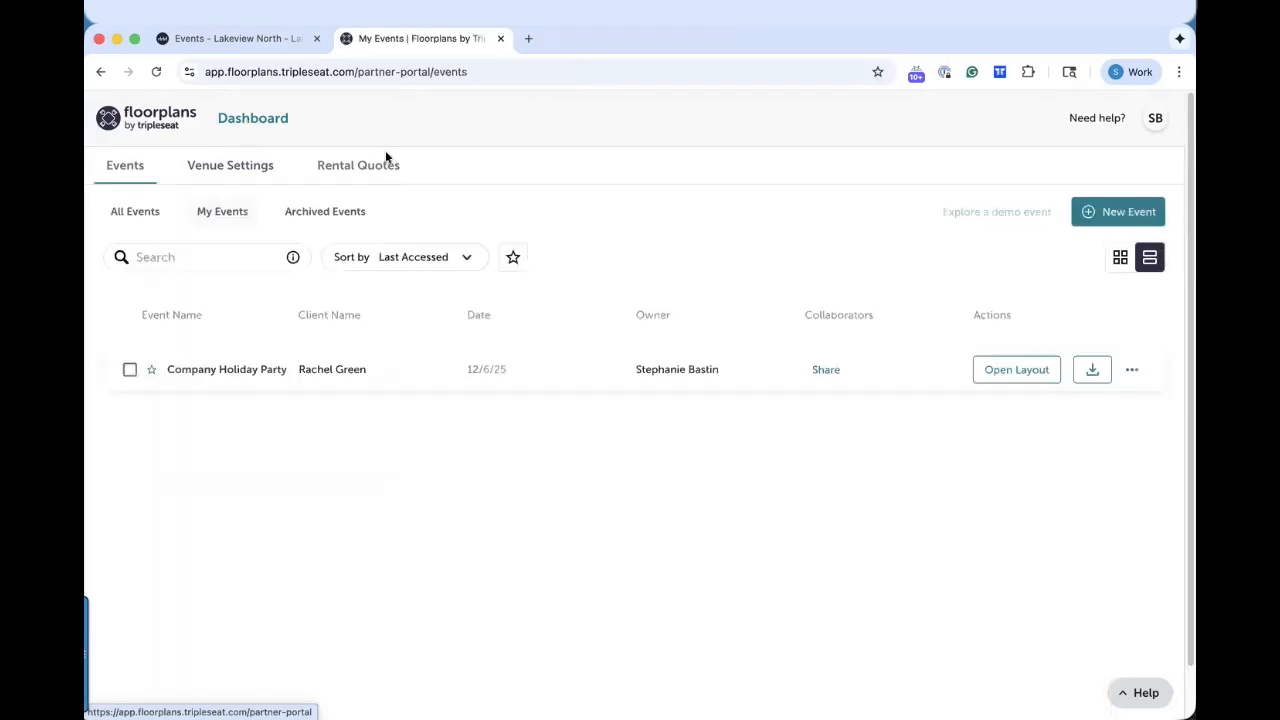
left_click(1085, 121)
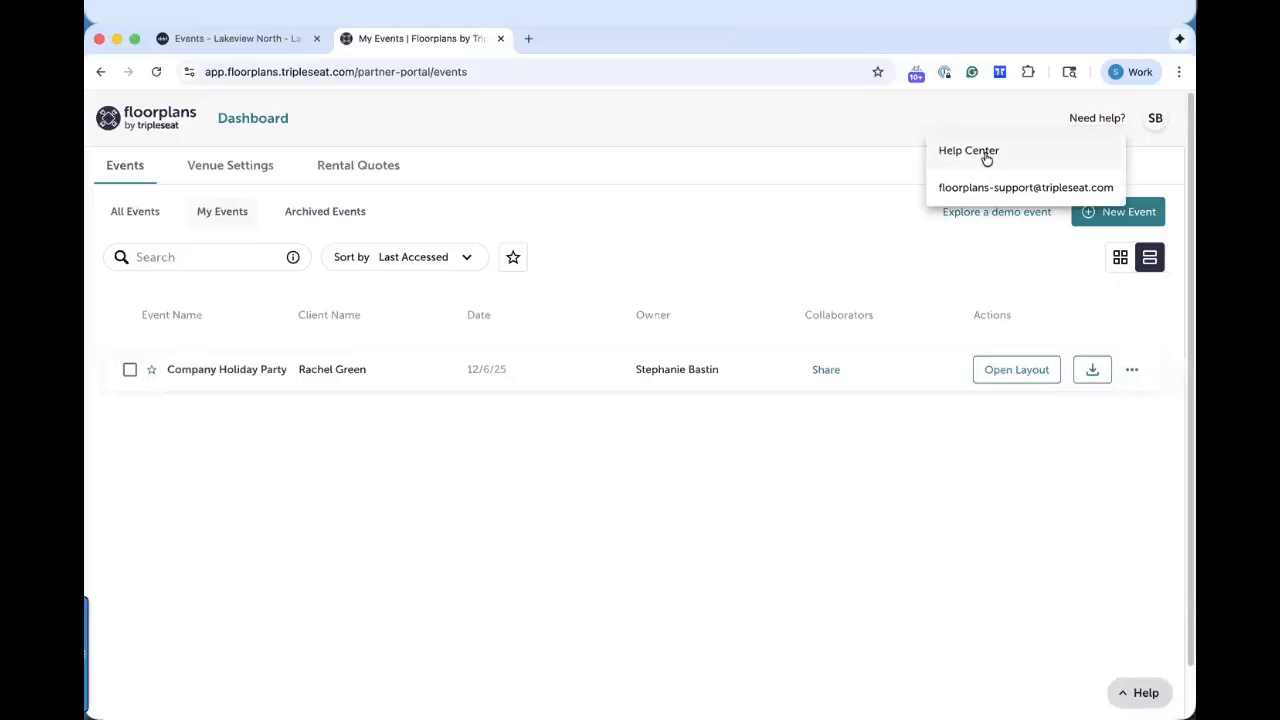